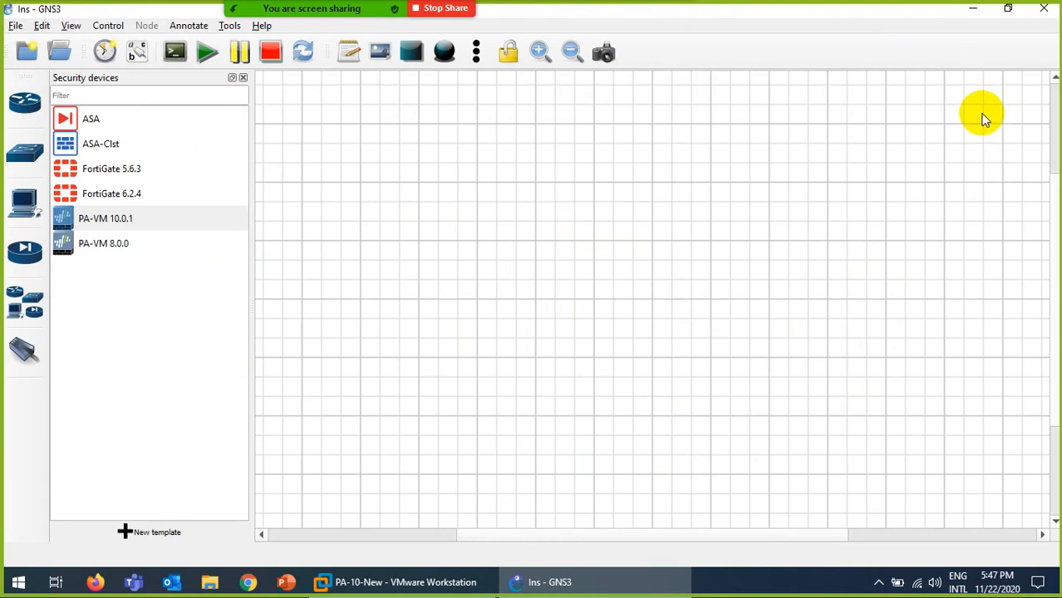
Exit GNS3, confirming the exit, and bring VMware Workstation to the front.
{"action": "left_click", "coordinate": [1045, 12]}
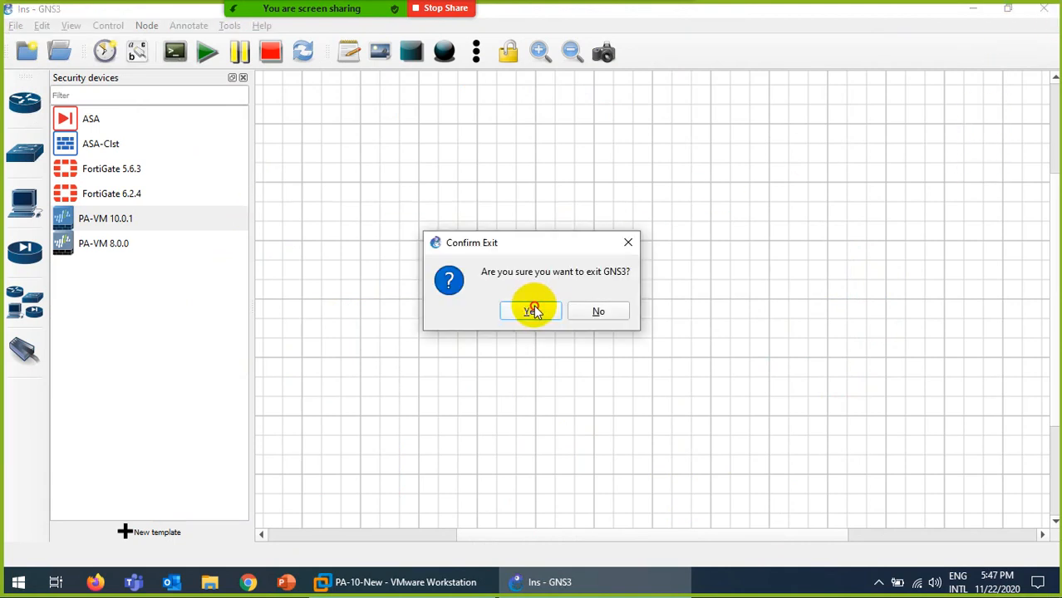
{"action": "left_click", "coordinate": [533, 308]}
{"action": "left_click", "coordinate": [400, 587]}
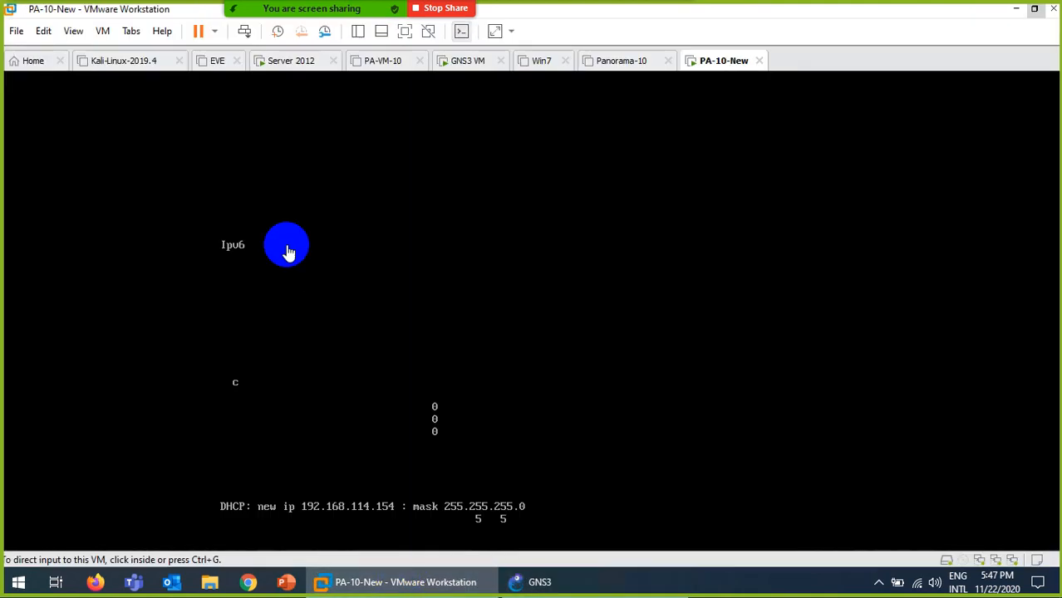
Power on the EVE virtual machine and power off PA-10-New.
{"action": "left_click", "coordinate": [214, 63]}
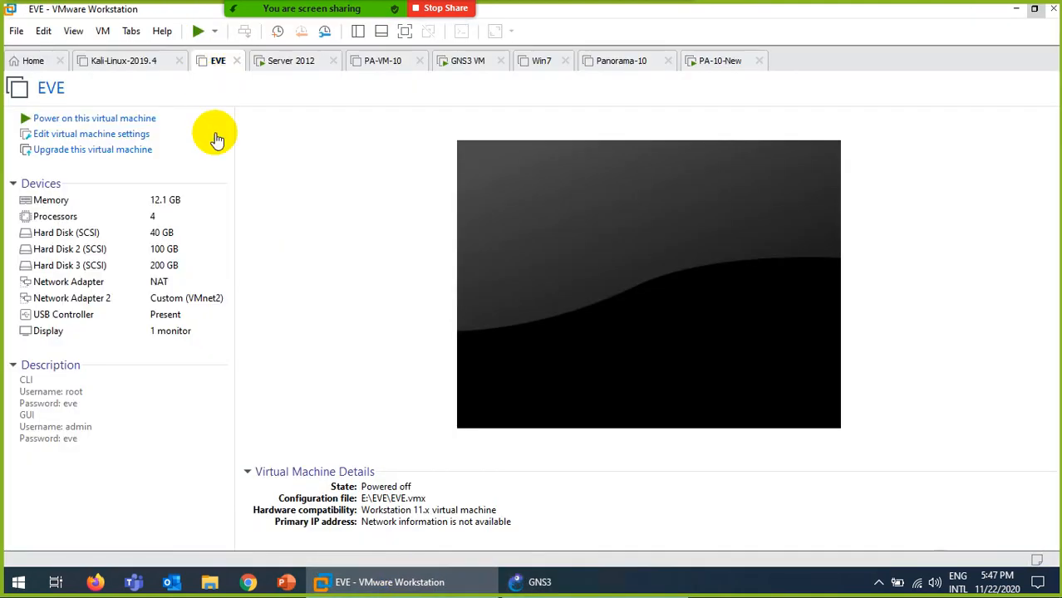
{"action": "left_click", "coordinate": [109, 118]}
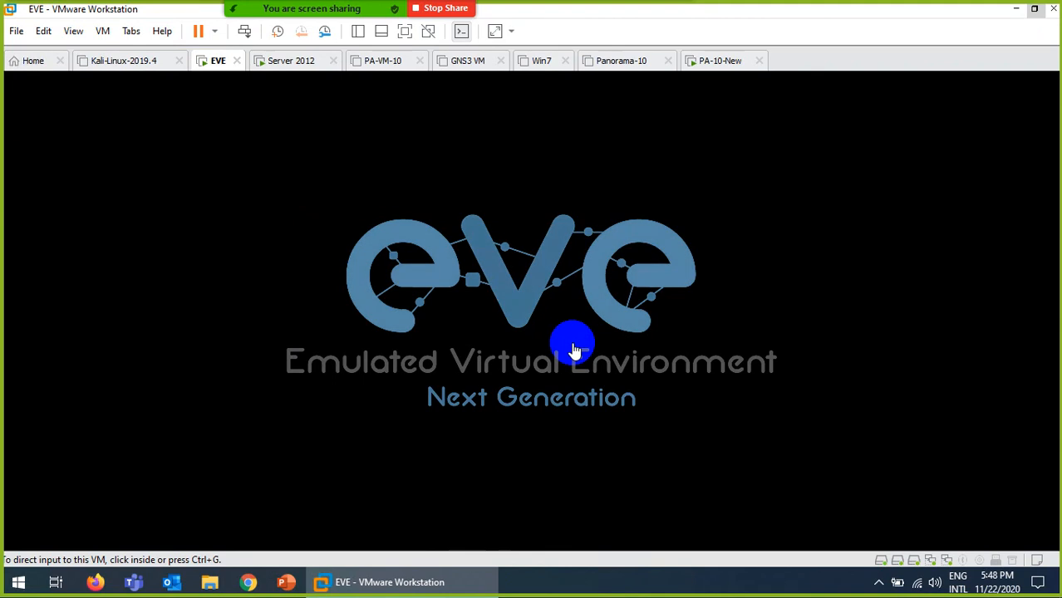
{"action": "left_click", "coordinate": [719, 65]}
{"action": "right_click", "coordinate": [720, 65]}
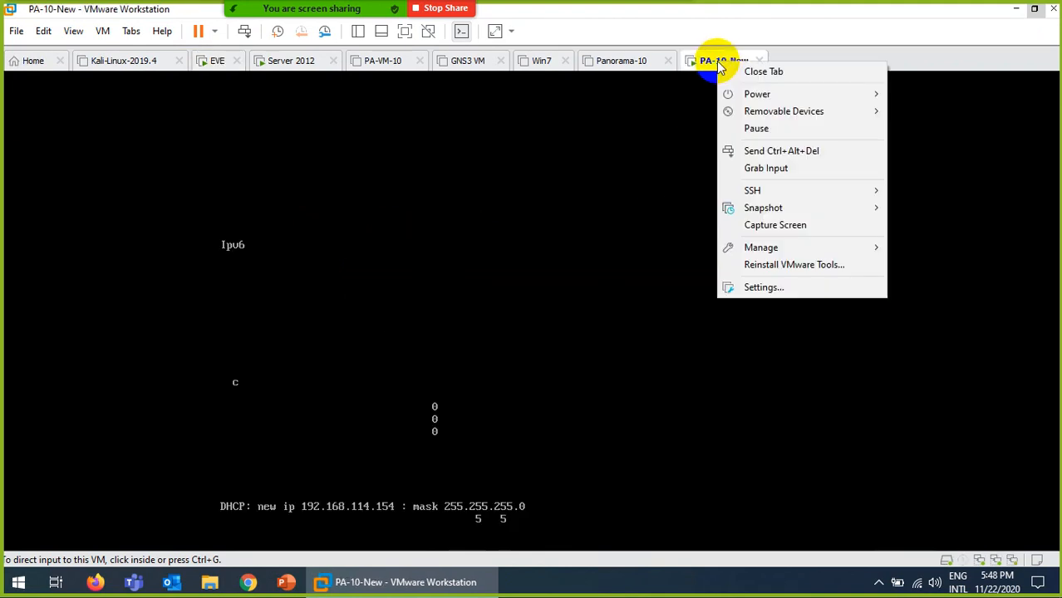
{"action": "mouse_move", "coordinate": [724, 95]}
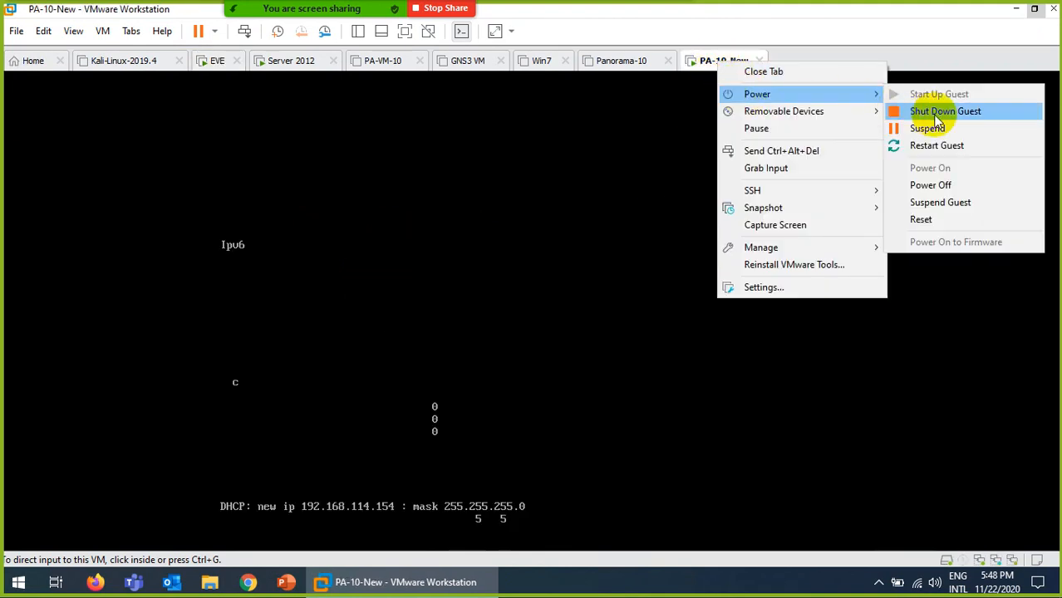
{"action": "left_click", "coordinate": [929, 184]}
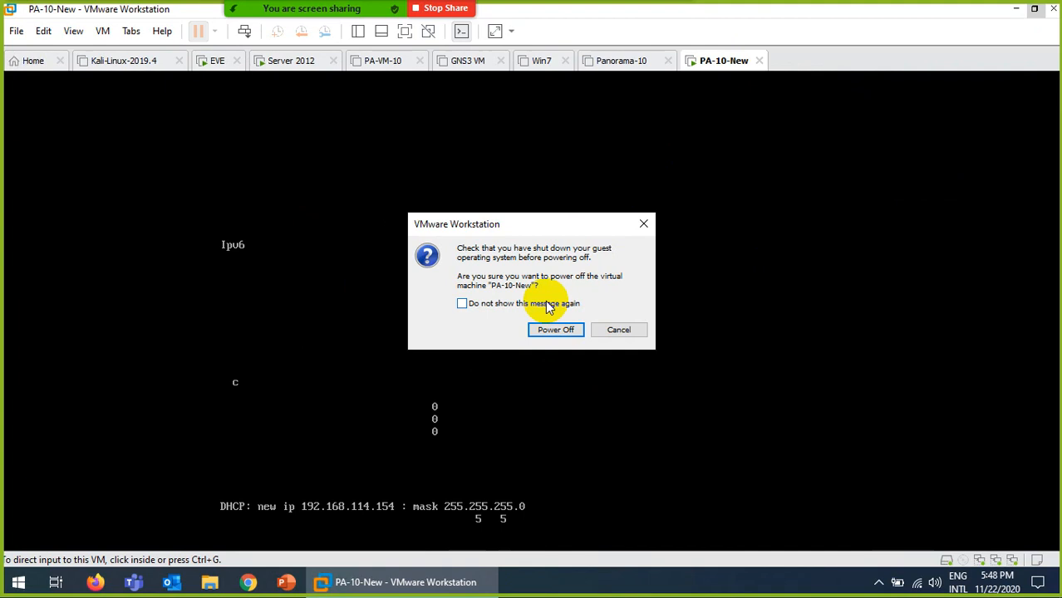
{"action": "left_click", "coordinate": [550, 332]}
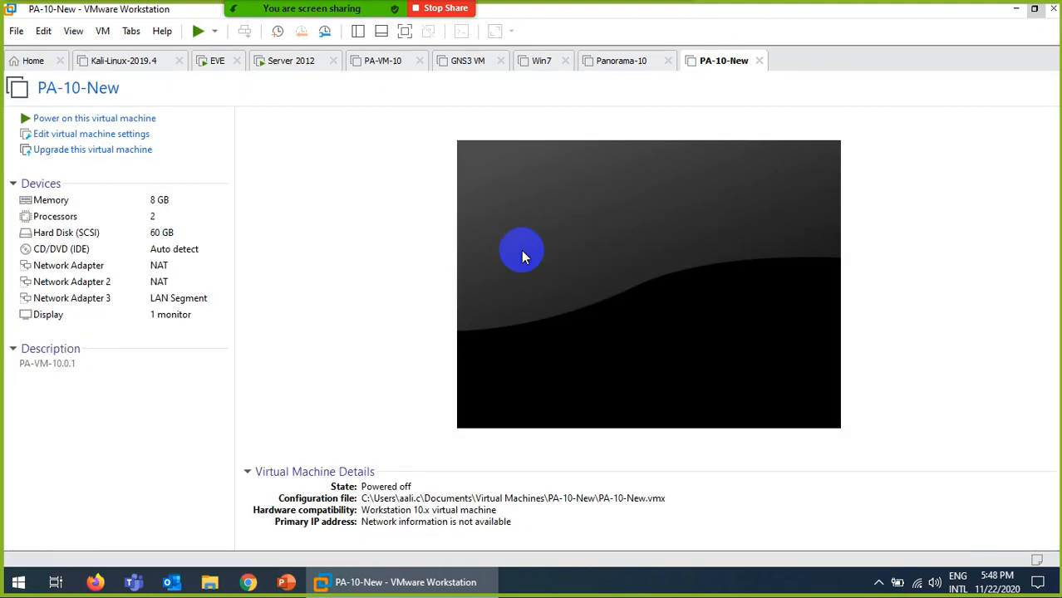
Power off the Server 2012 machine and return to the EVE console.
{"action": "left_click", "coordinate": [282, 61]}
{"action": "right_click", "coordinate": [281, 64]}
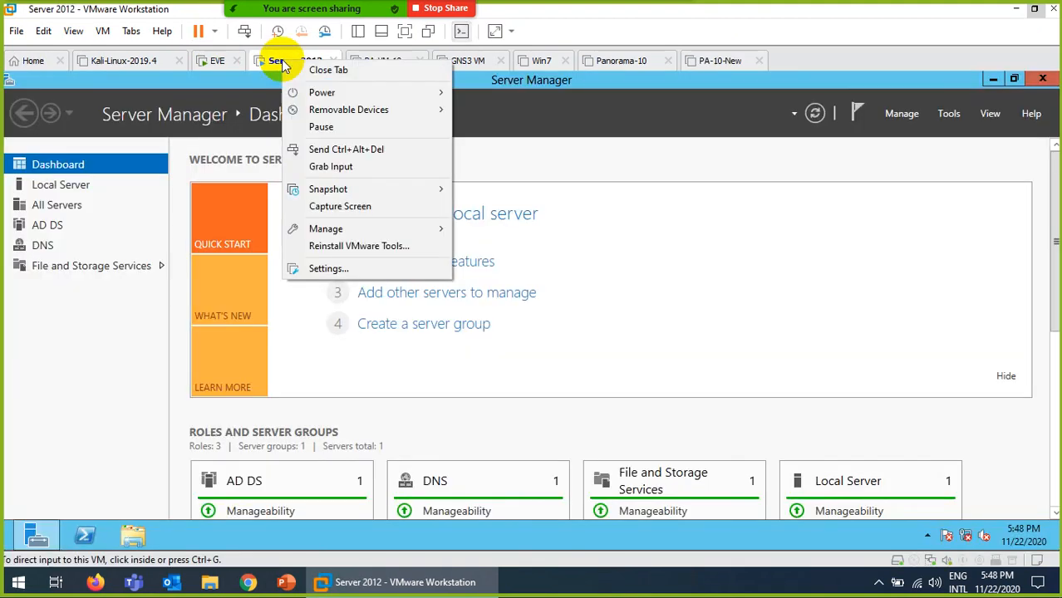
{"action": "mouse_move", "coordinate": [344, 92]}
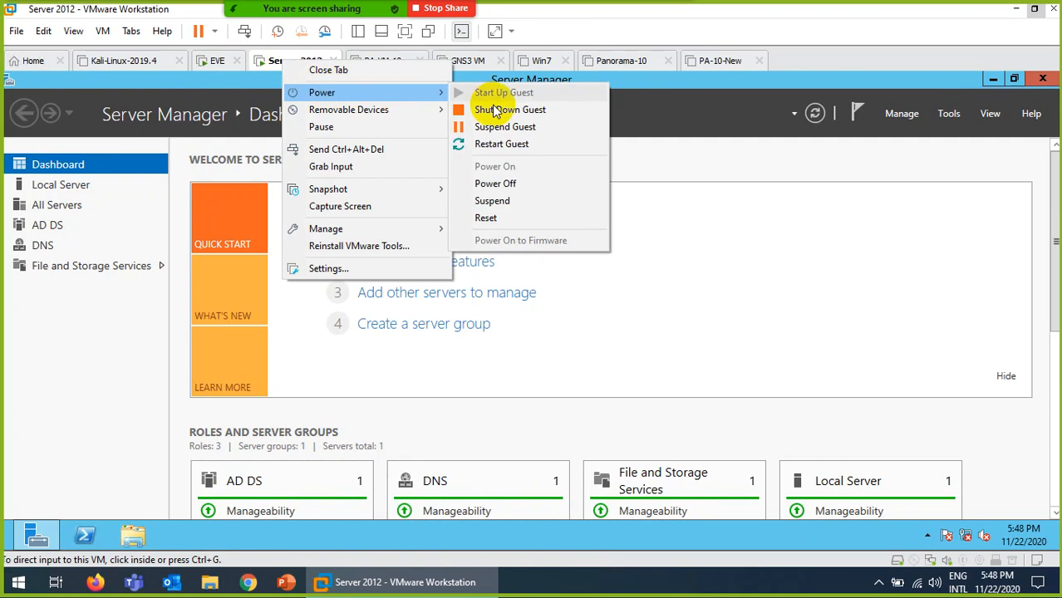
{"action": "left_click", "coordinate": [513, 184]}
{"action": "left_click", "coordinate": [570, 331]}
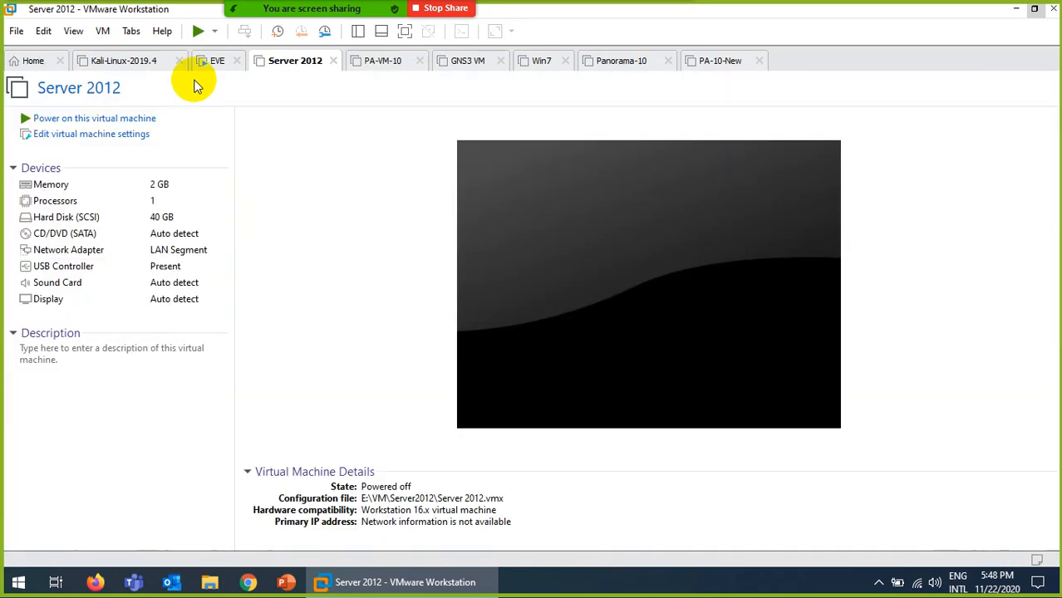
{"action": "left_click", "coordinate": [220, 63]}
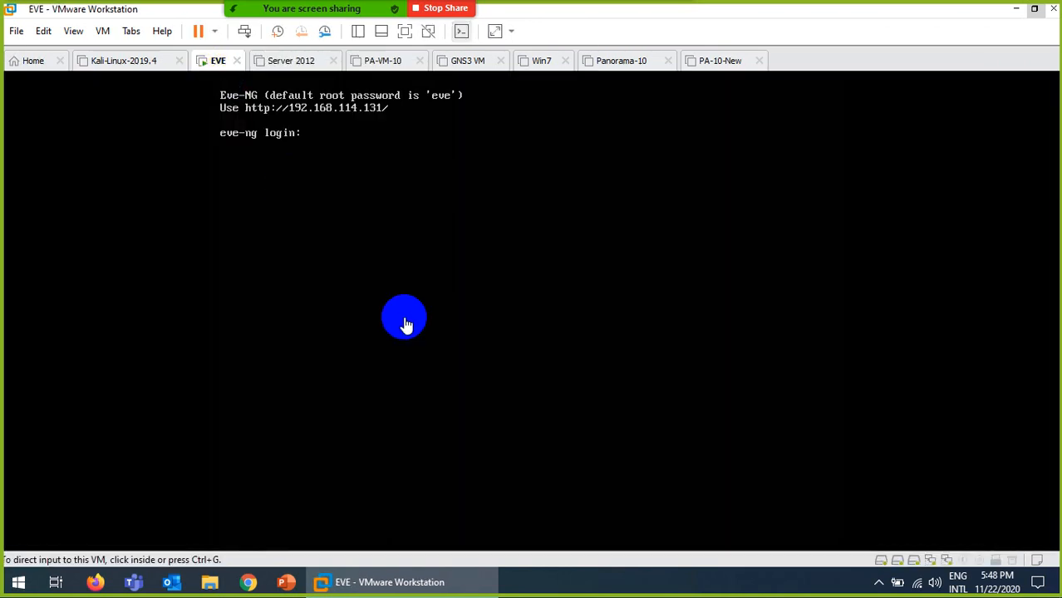
Sign in to the EVE-NG web interface at 192.168.114.131 with the saved login.
{"action": "left_click", "coordinate": [247, 583]}
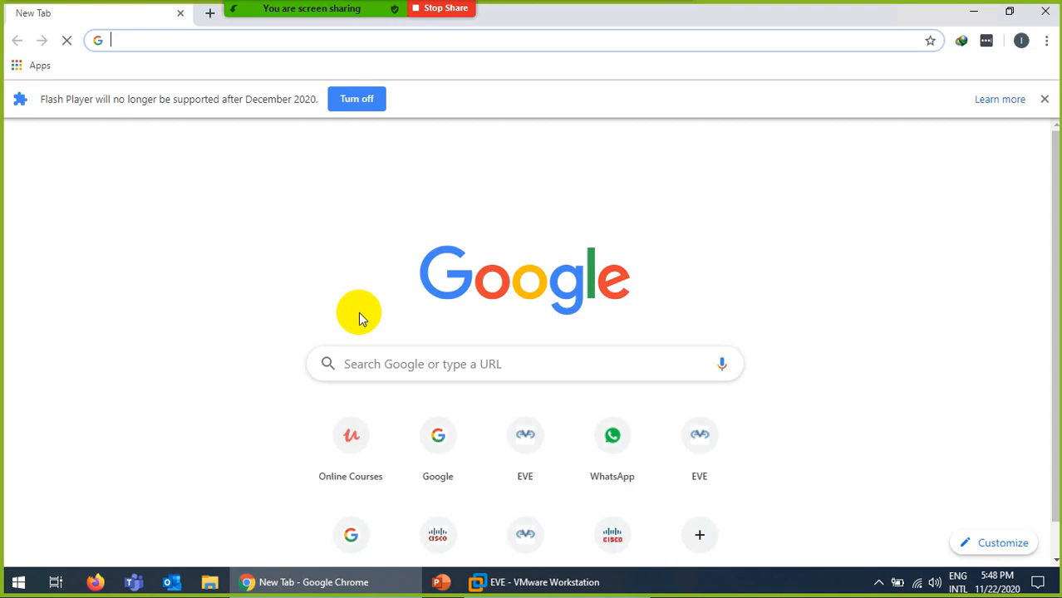
{"action": "type", "text": "19"}
{"action": "key", "text": "Return"}
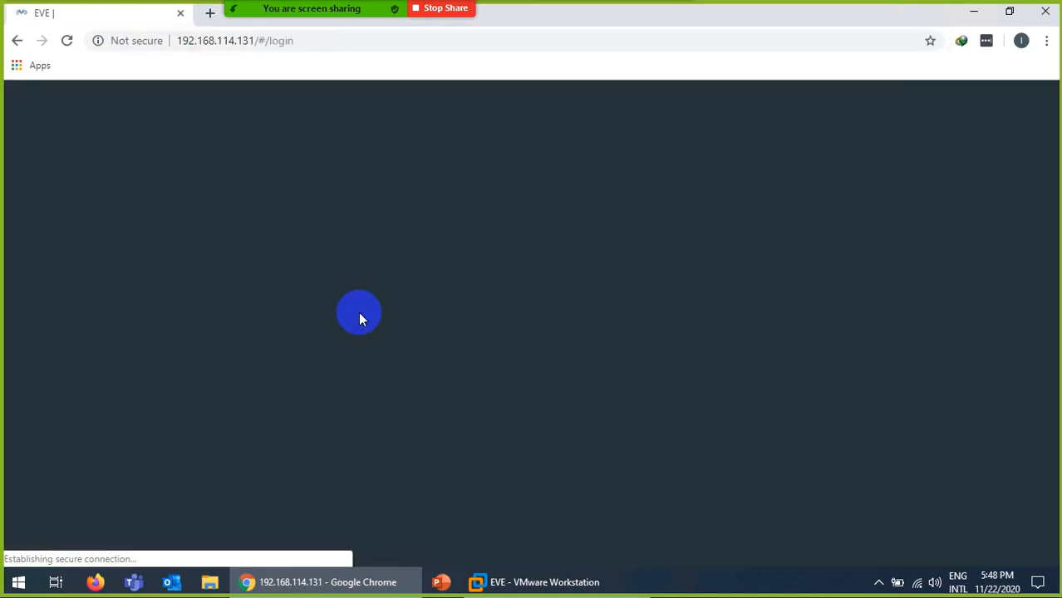
{"action": "type", "text": "ad"}
{"action": "key", "text": "Down"}
{"action": "key", "text": "Return"}
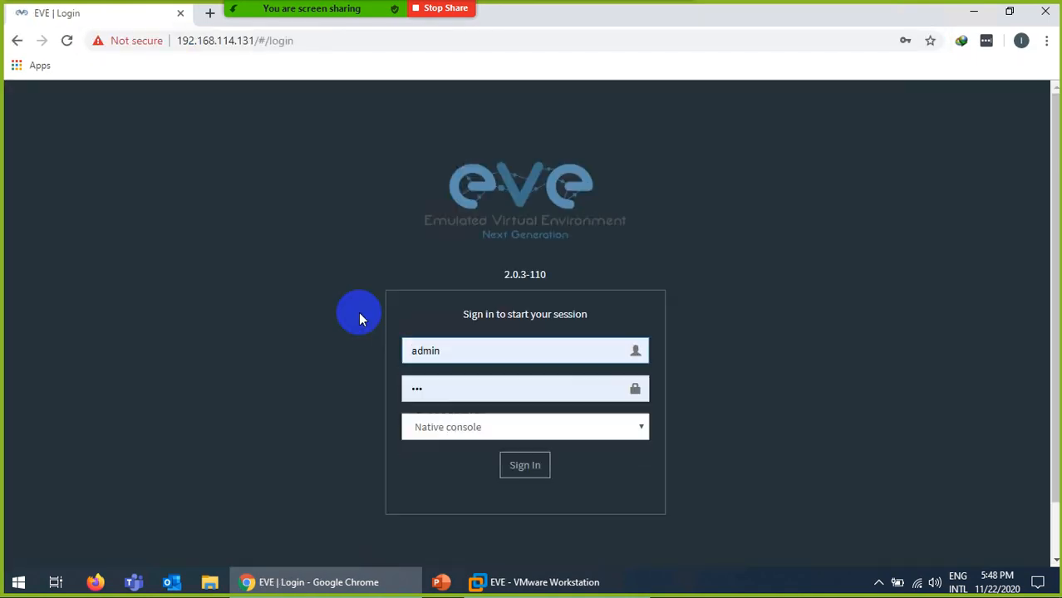
{"action": "key", "text": "Return"}
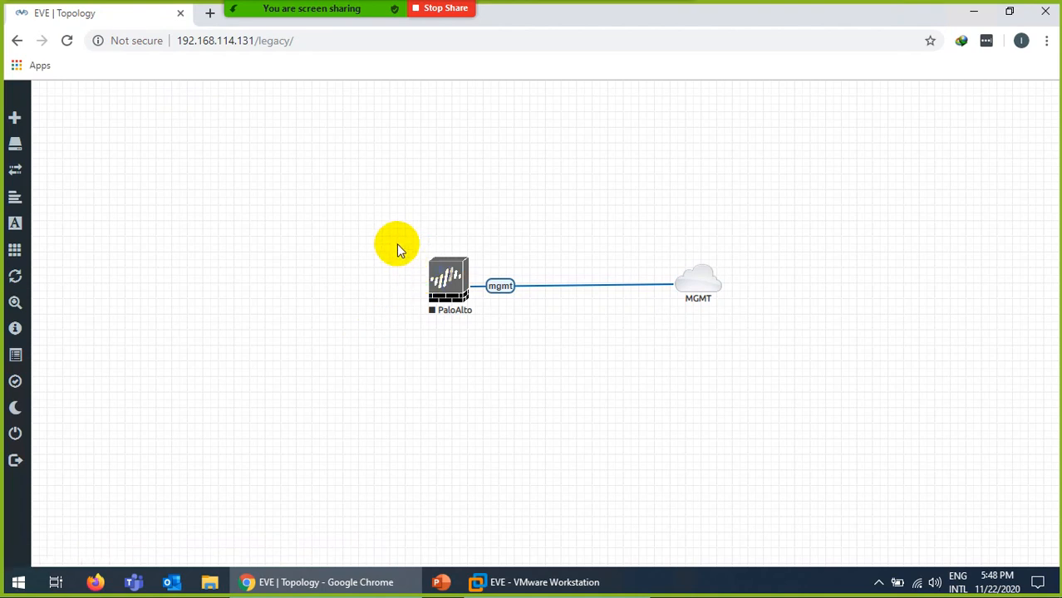
Delete the PaloAlto node and MGMT cloud from the topology, then reload the page.
{"action": "left_click_drag", "start_coordinate": [398, 249], "coordinate": [801, 358]}
{"action": "right_click", "coordinate": [453, 287]}
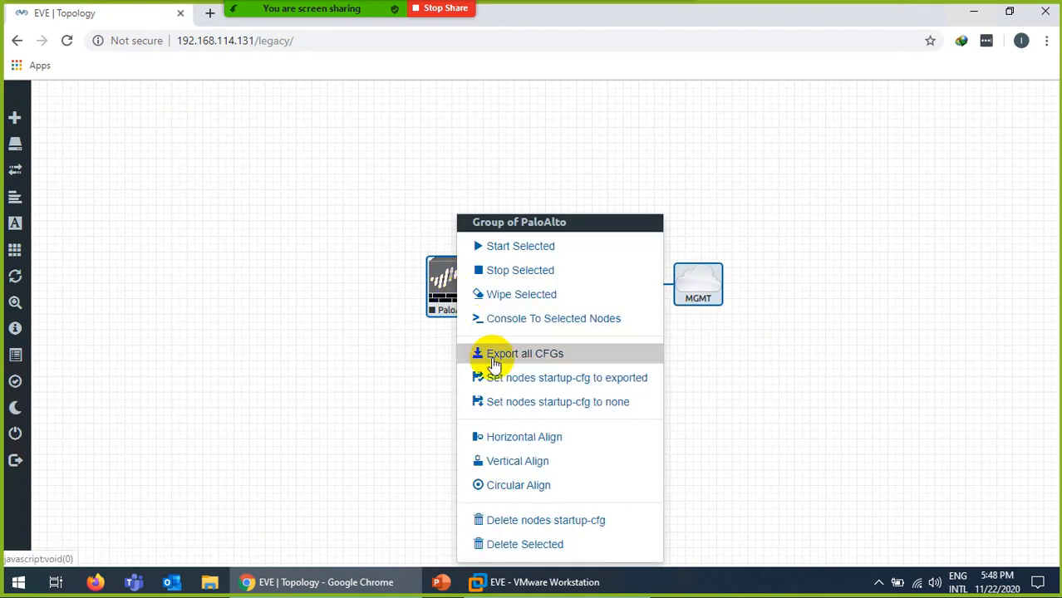
{"action": "left_click", "coordinate": [507, 545]}
{"action": "left_click", "coordinate": [494, 187]}
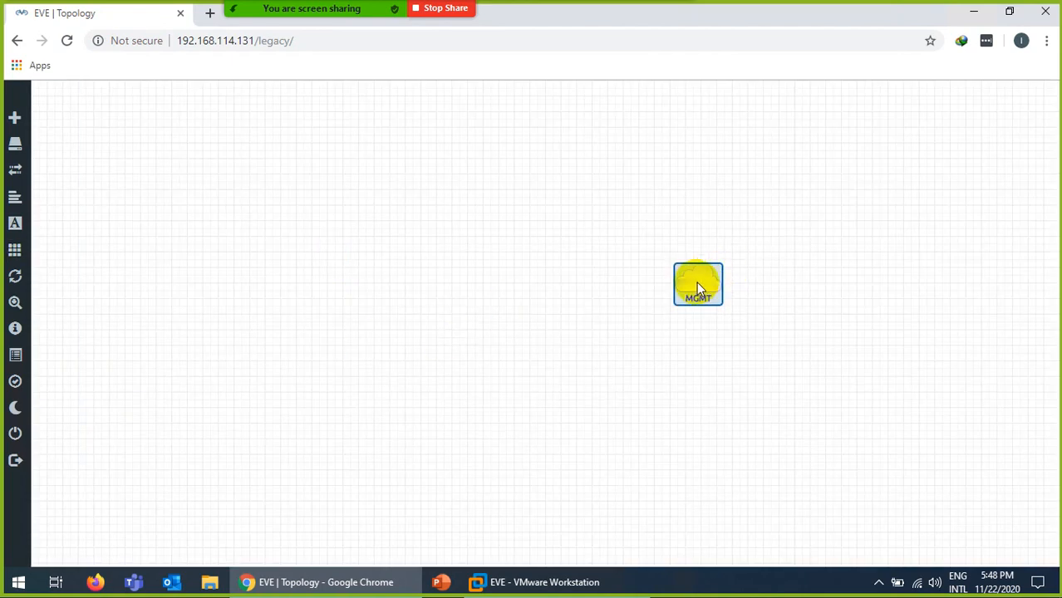
{"action": "right_click", "coordinate": [697, 284]}
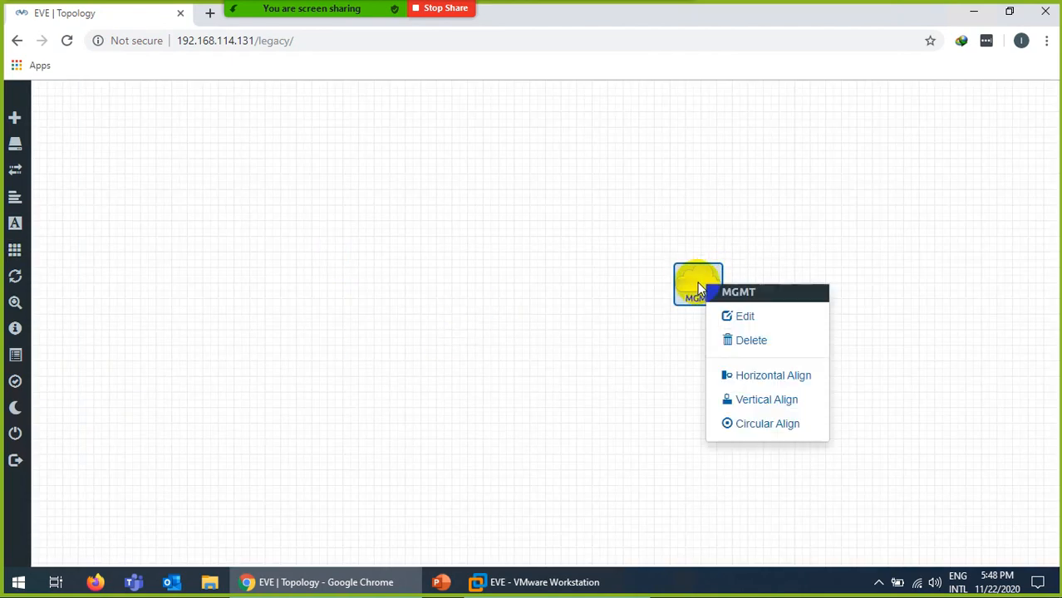
{"action": "left_click", "coordinate": [746, 342]}
{"action": "left_click", "coordinate": [481, 209]}
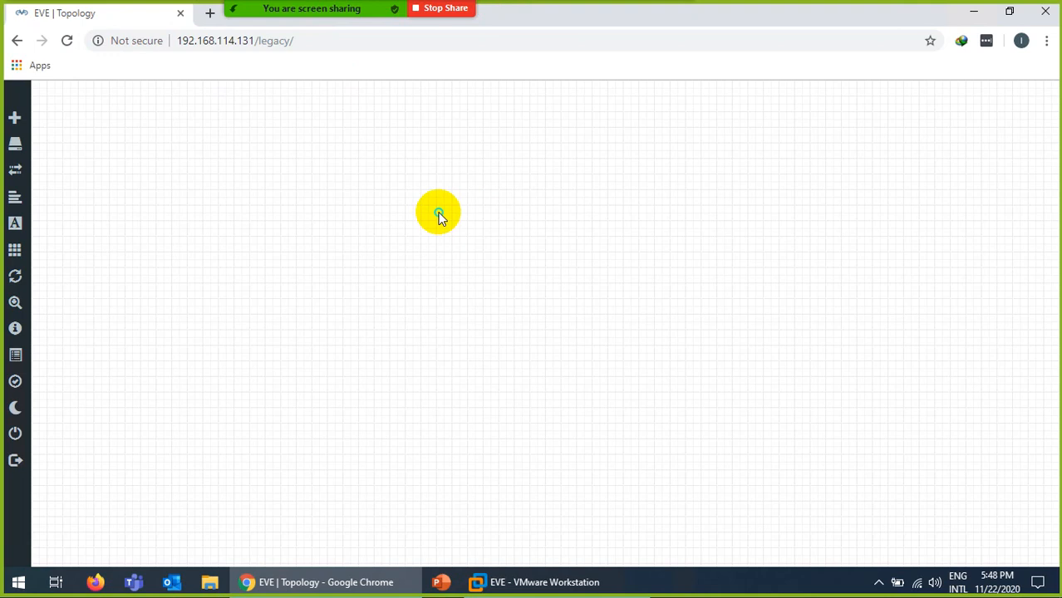
{"action": "left_click", "coordinate": [66, 40]}
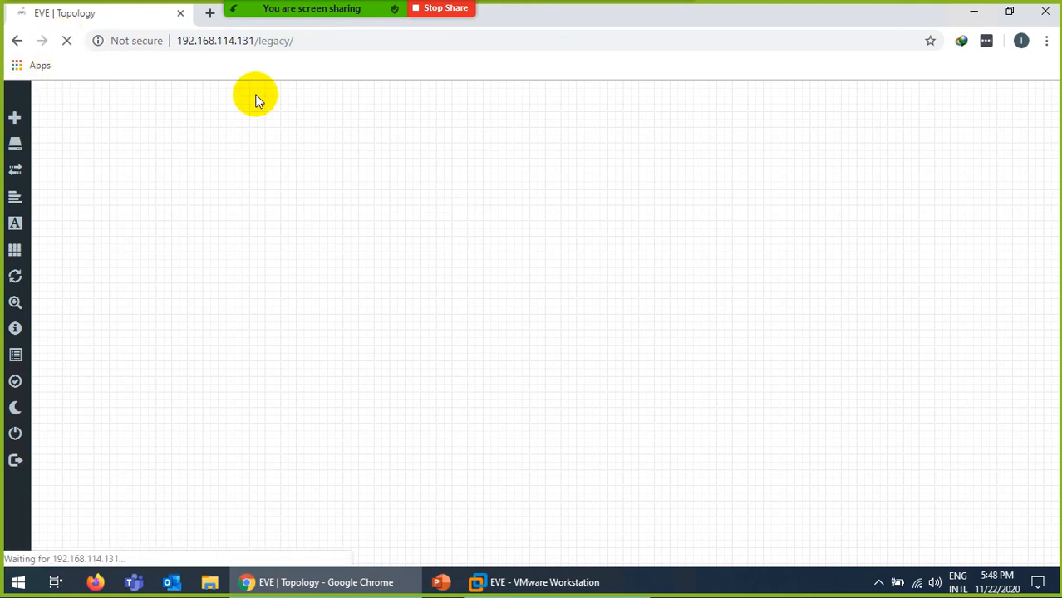
Add a new Palo Alto node using the paloalto-10.0.1 image.
{"action": "right_click", "coordinate": [499, 218]}
{"action": "left_click", "coordinate": [526, 244]}
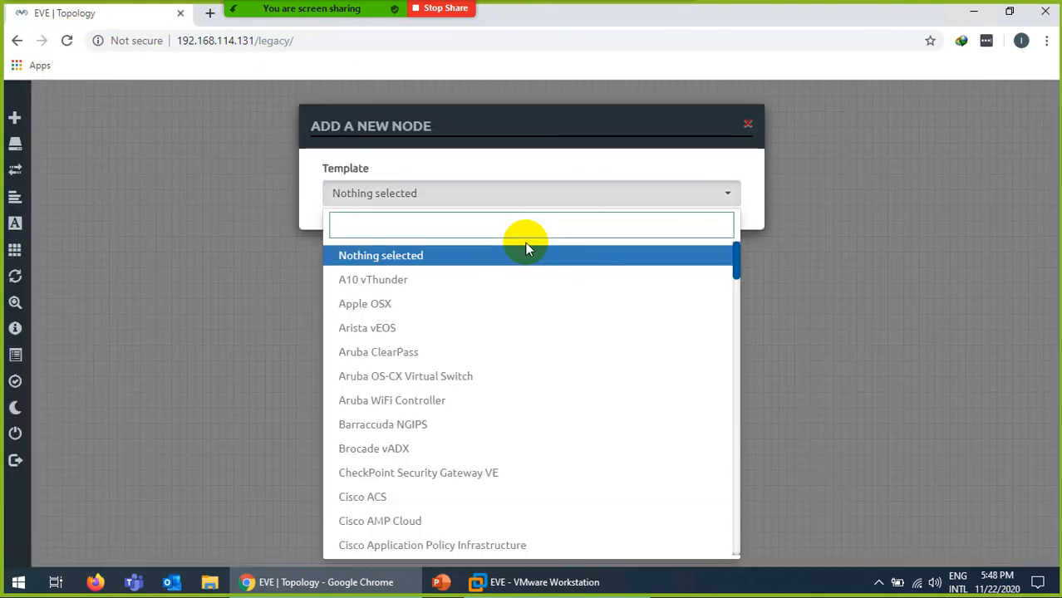
{"action": "type", "text": "pas"}
{"action": "key", "text": "BackSpace"}
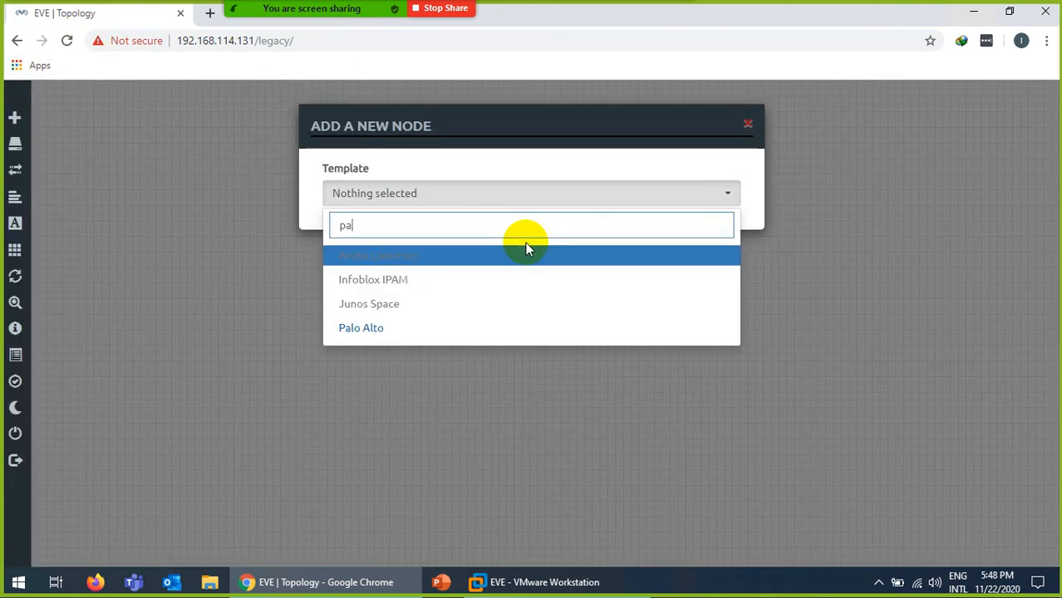
{"action": "left_click", "coordinate": [371, 329]}
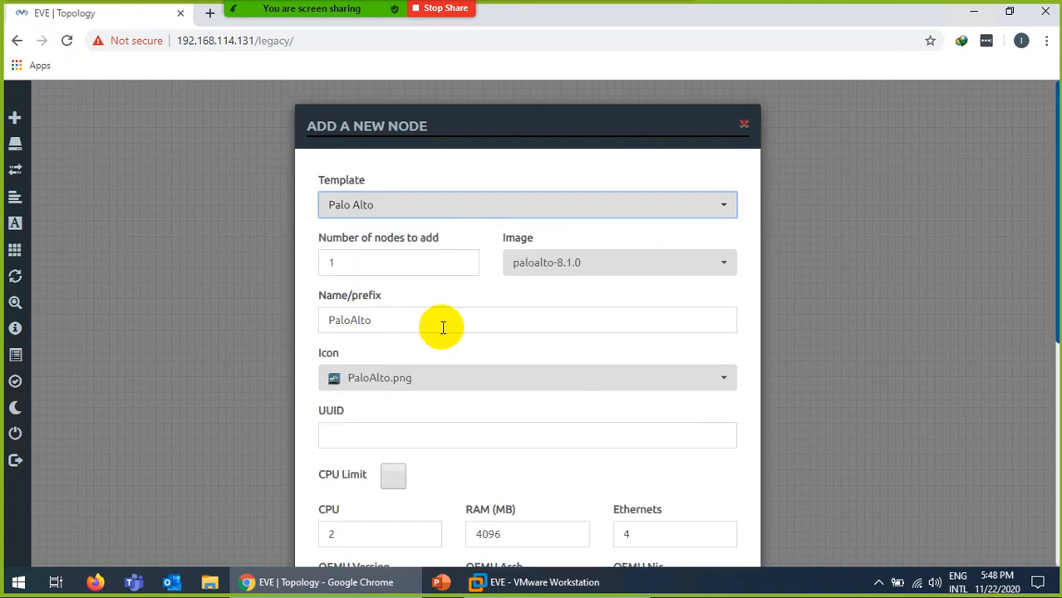
{"action": "left_click", "coordinate": [584, 263]}
{"action": "left_click", "coordinate": [574, 292]}
{"action": "scroll", "coordinate": [447, 353], "scroll_direction": "down", "scroll_amount": 2}
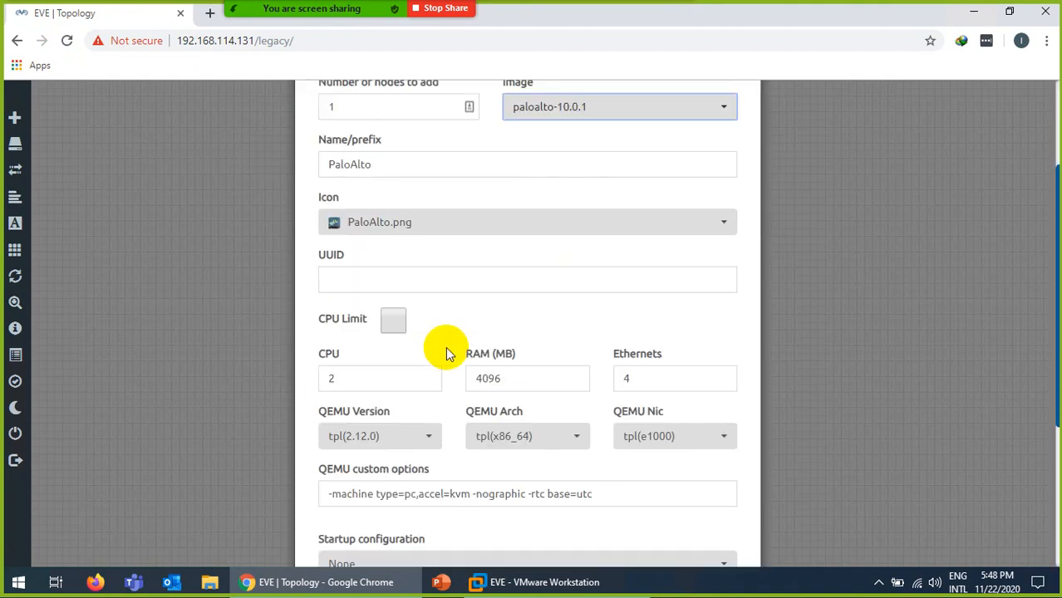
{"action": "scroll", "coordinate": [478, 357], "scroll_direction": "down", "scroll_amount": 1}
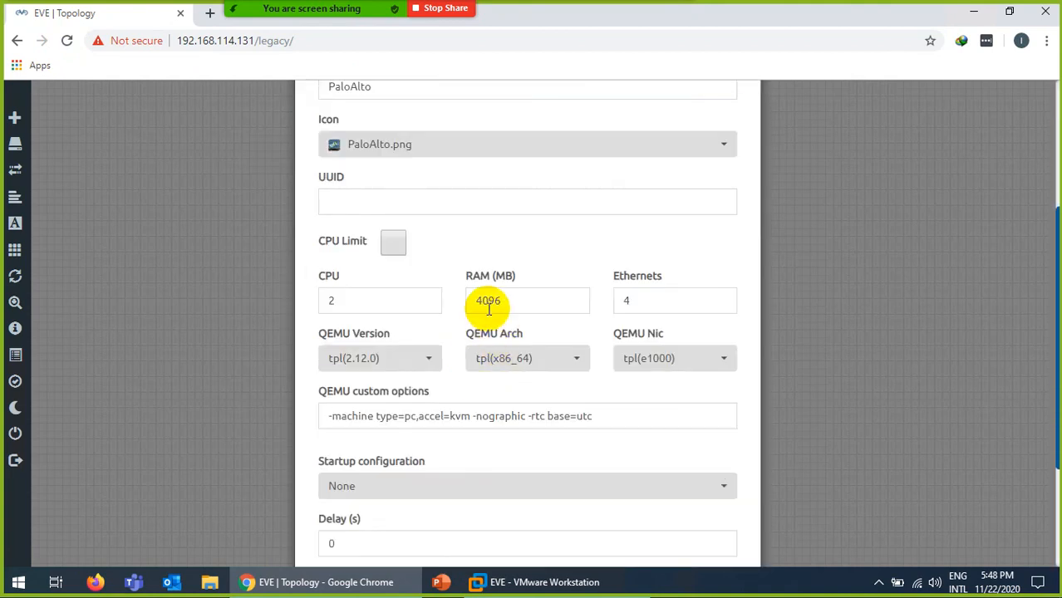
Set the node's RAM to 8192 MB, save it, and position it on the canvas.
{"action": "left_click", "coordinate": [482, 302]}
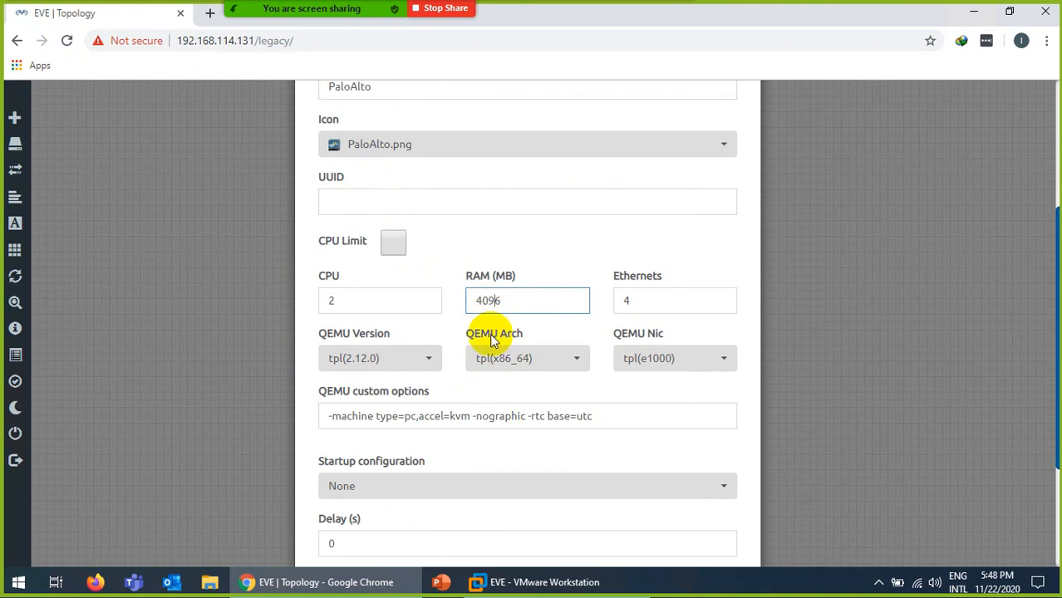
{"action": "key", "text": "ctrl+a"}
{"action": "key", "text": "BackSpace"}
{"action": "type", "text": "8"}
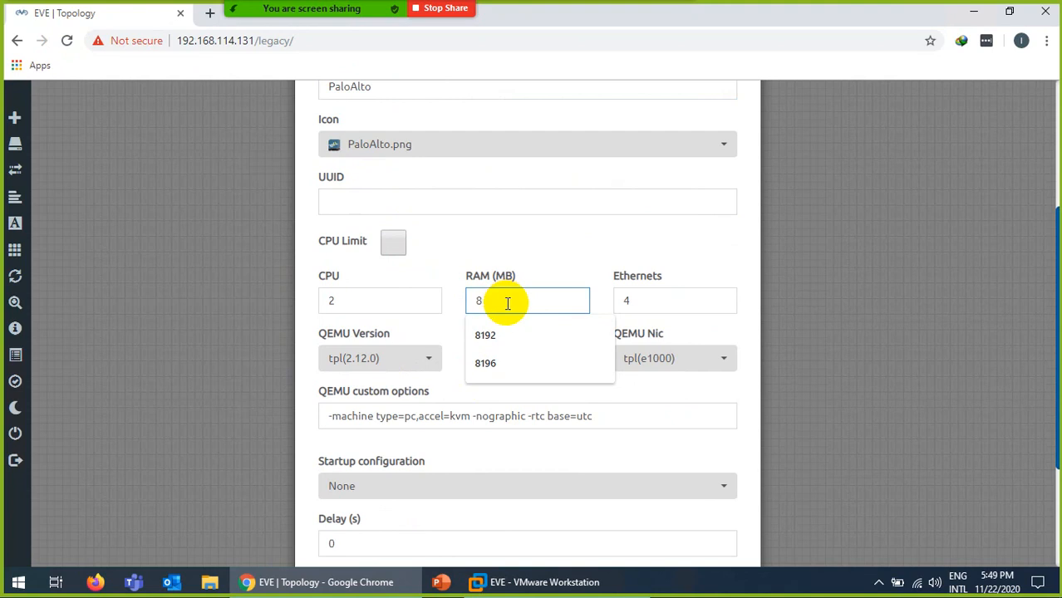
{"action": "left_click", "coordinate": [493, 337]}
{"action": "scroll", "coordinate": [474, 424], "scroll_direction": "down", "scroll_amount": 3}
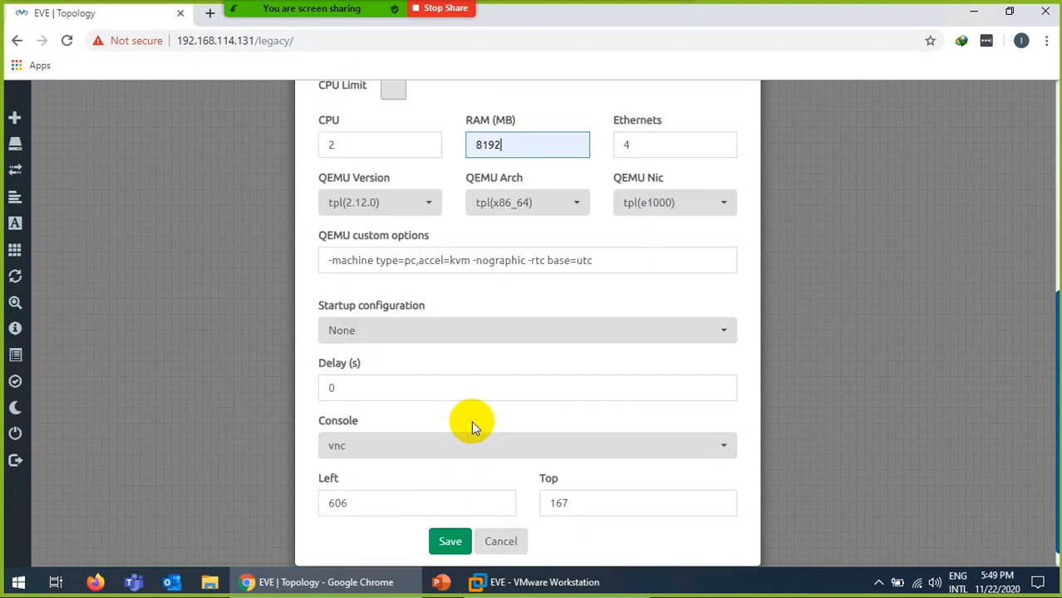
{"action": "left_click", "coordinate": [450, 518]}
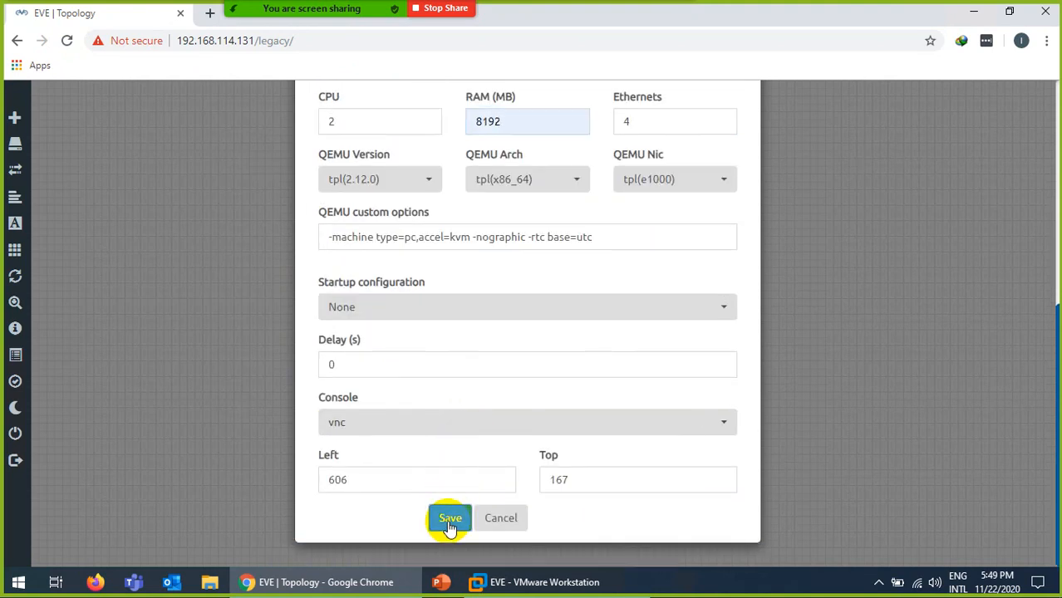
{"action": "left_click_drag", "start_coordinate": [507, 247], "coordinate": [522, 274]}
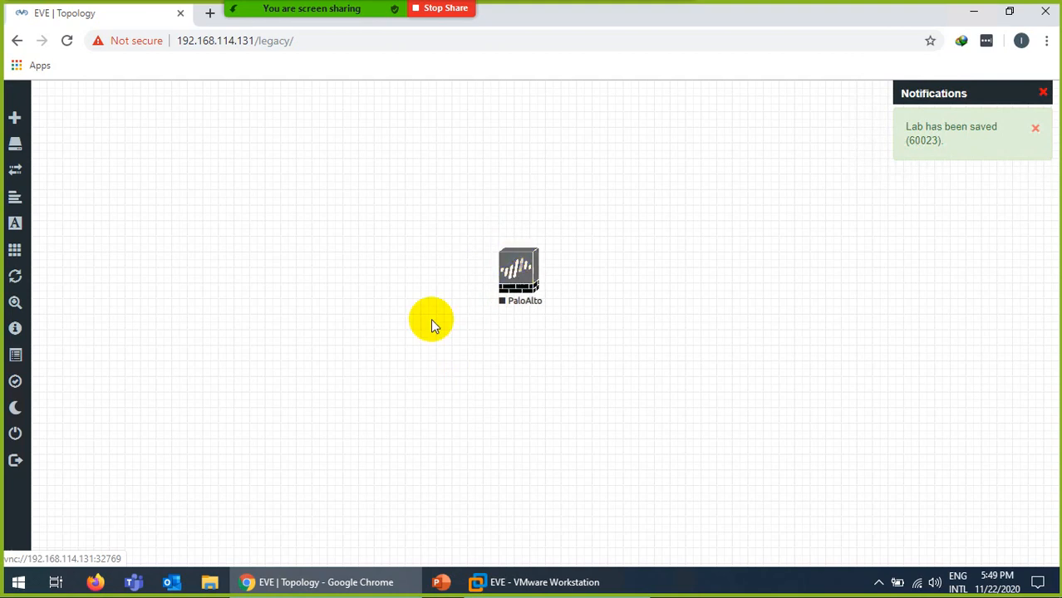
{"action": "right_click", "coordinate": [408, 326]}
Add a Windows node with the win-7-x86-IPCC image named PC1.
{"action": "left_click", "coordinate": [438, 361]}
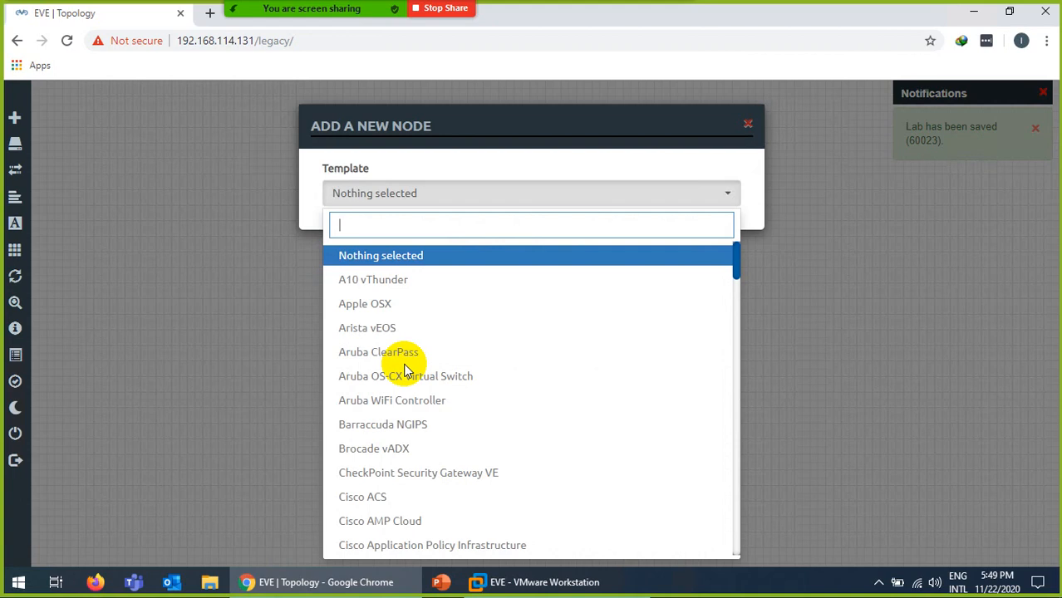
{"action": "scroll", "coordinate": [420, 408], "scroll_direction": "down", "scroll_amount": 5}
{"action": "scroll", "coordinate": [435, 475], "scroll_direction": "down", "scroll_amount": 18}
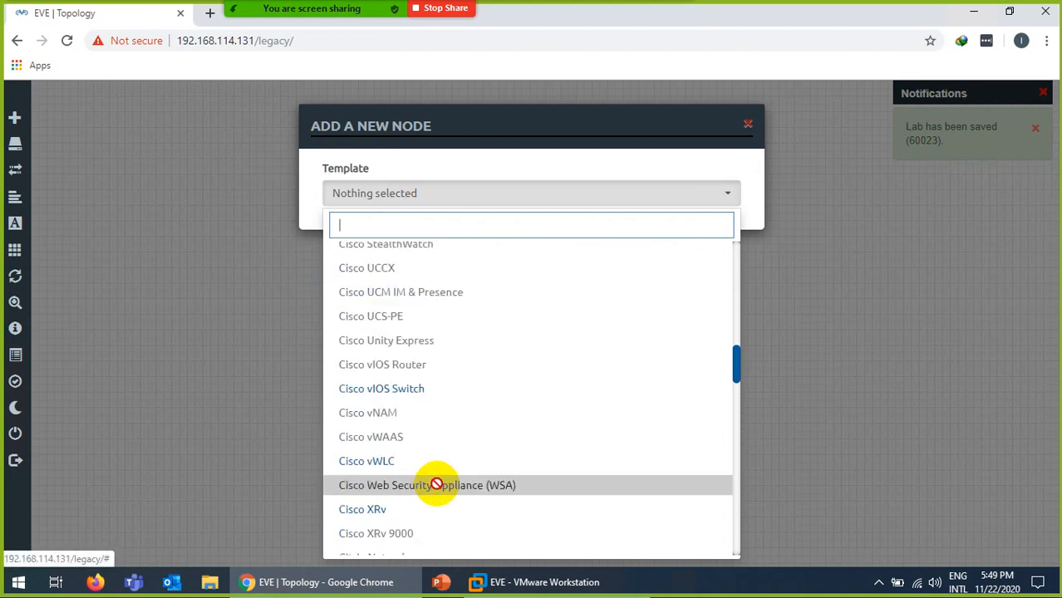
{"action": "scroll", "coordinate": [410, 532], "scroll_direction": "down", "scroll_amount": 6}
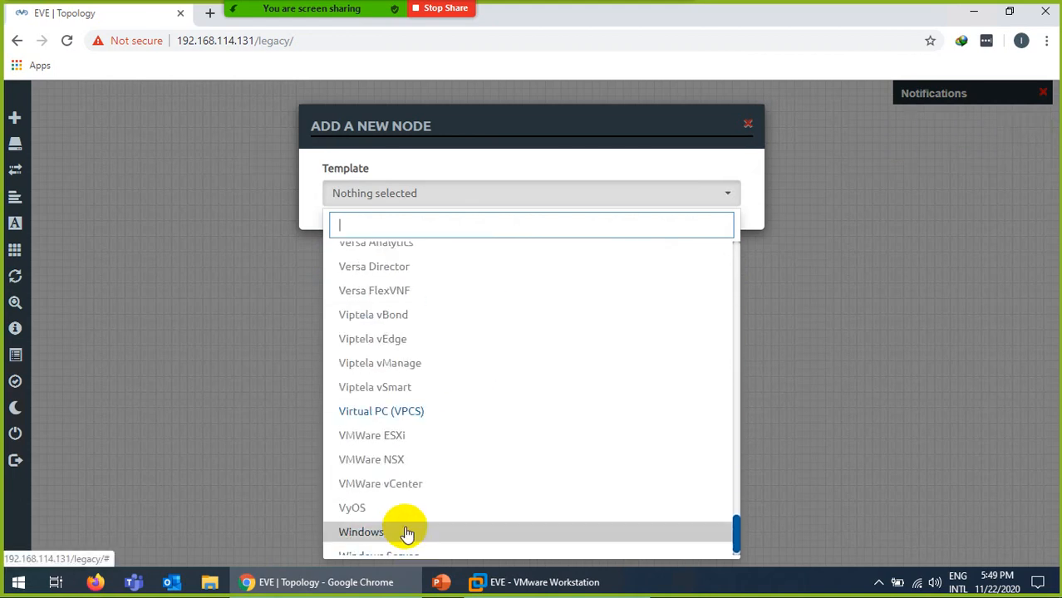
{"action": "left_click", "coordinate": [389, 522]}
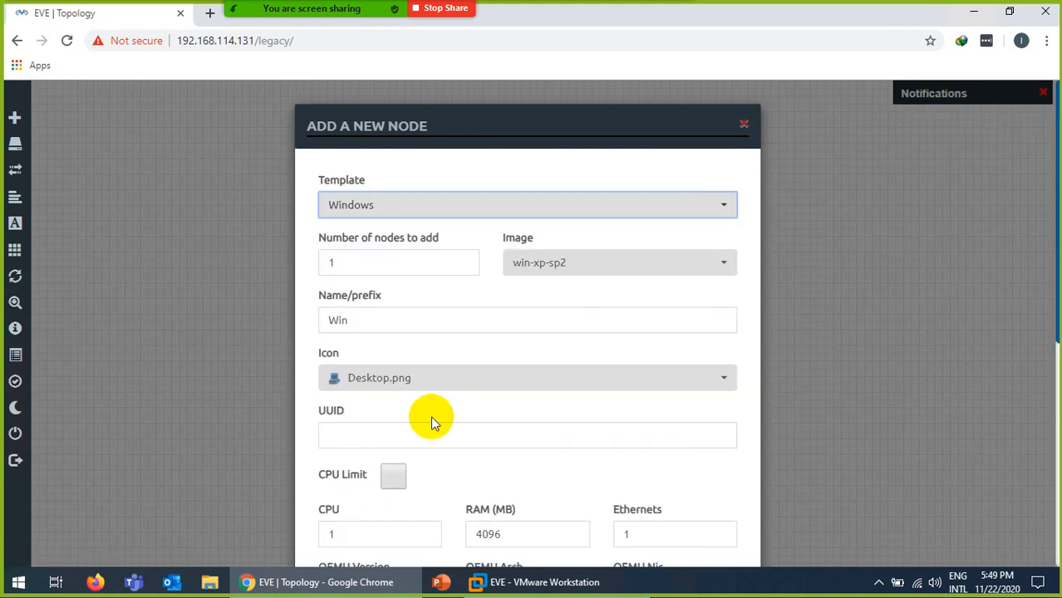
{"action": "left_click", "coordinate": [543, 264]}
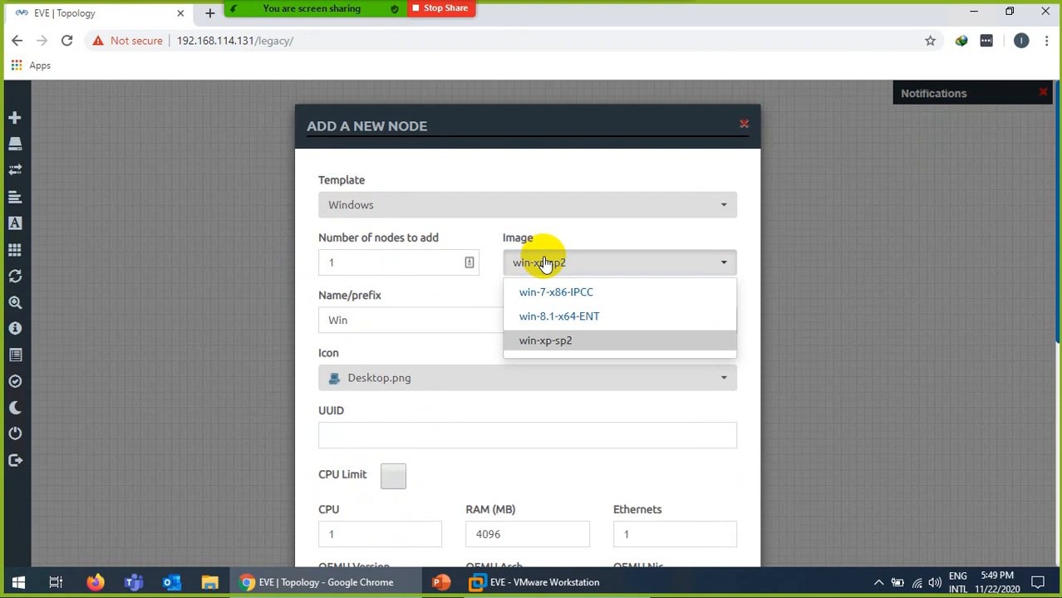
{"action": "left_click", "coordinate": [559, 300]}
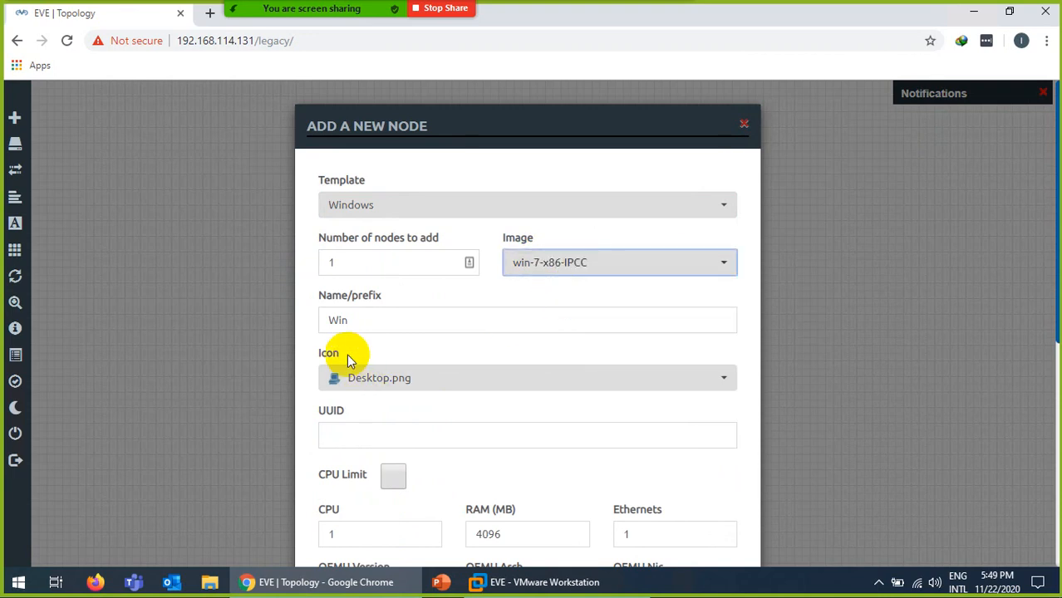
{"action": "double_click", "coordinate": [347, 320]}
{"action": "type", "text": "PC"}
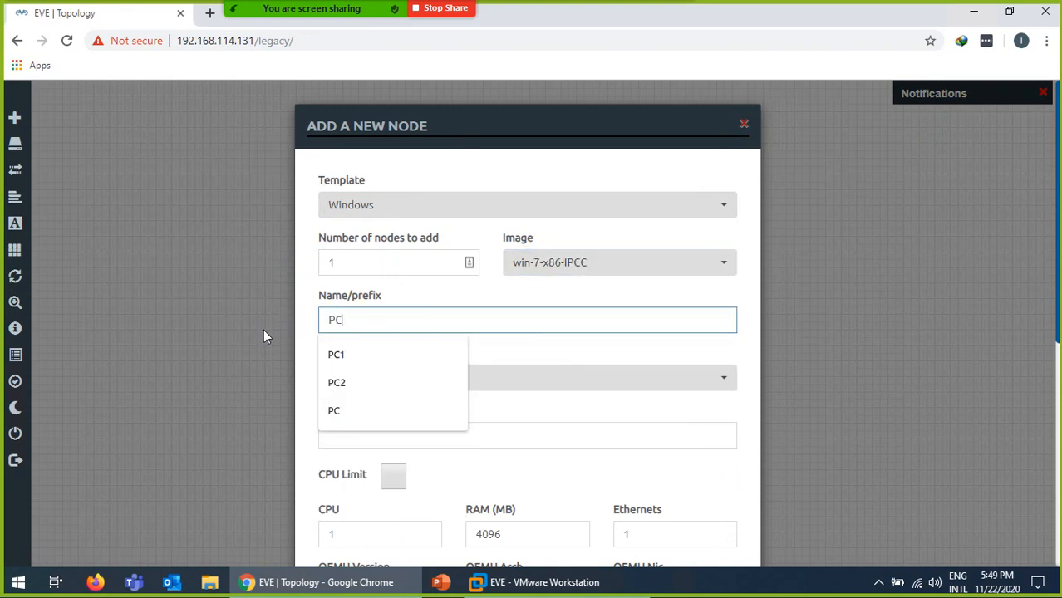
{"action": "type", "text": "1"}
Give PC1 the Desktop2.png icon and rdp console, save it, and place it left of PaloAlto.
{"action": "left_click", "coordinate": [375, 382]}
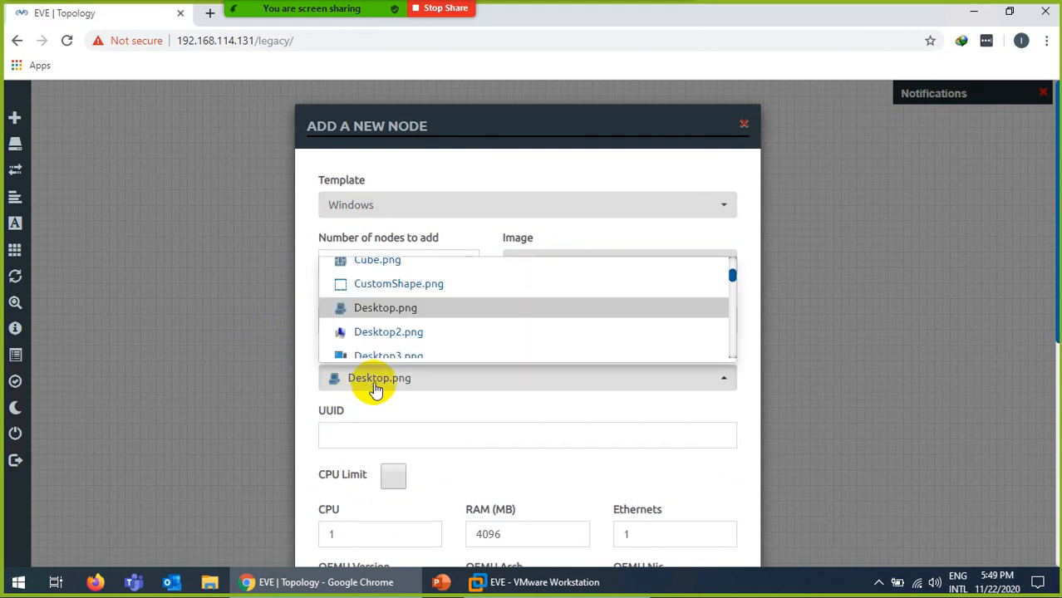
{"action": "left_click", "coordinate": [374, 334]}
{"action": "scroll", "coordinate": [396, 399], "scroll_direction": "down", "scroll_amount": 5}
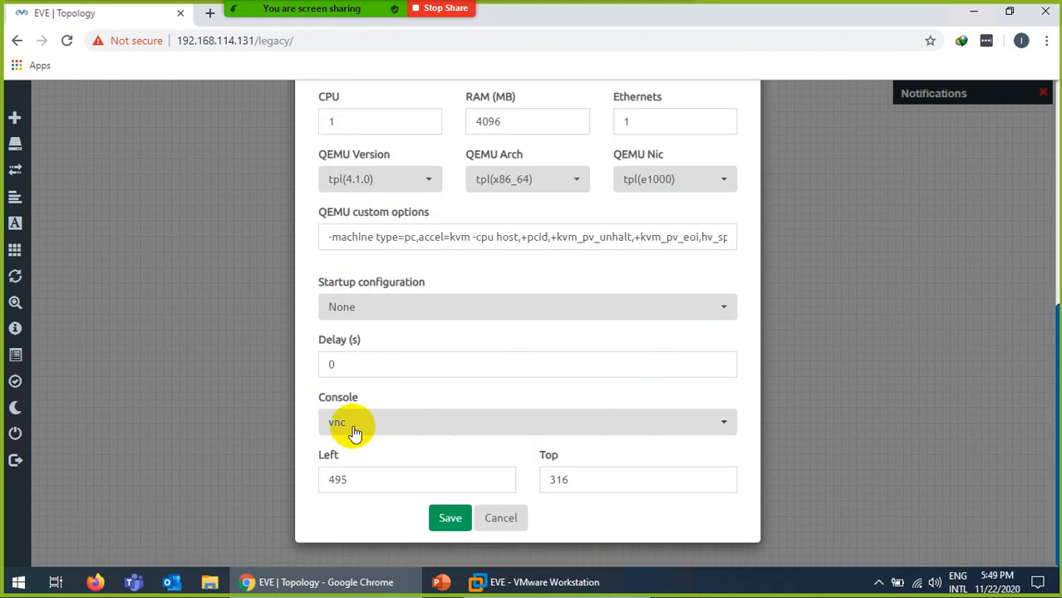
{"action": "left_click", "coordinate": [355, 432]}
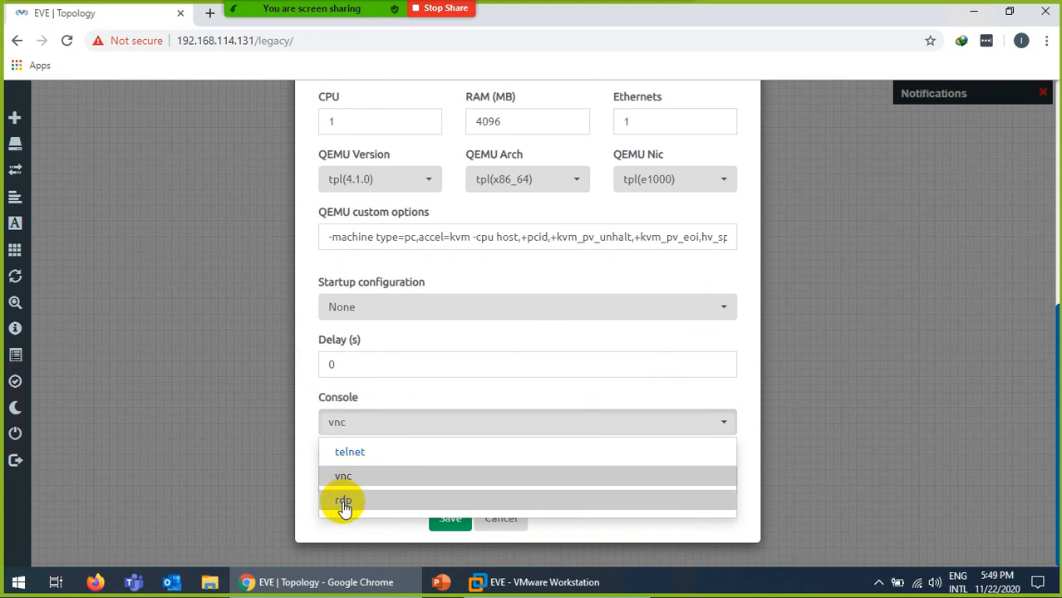
{"action": "left_click", "coordinate": [343, 502]}
{"action": "left_click", "coordinate": [446, 517]}
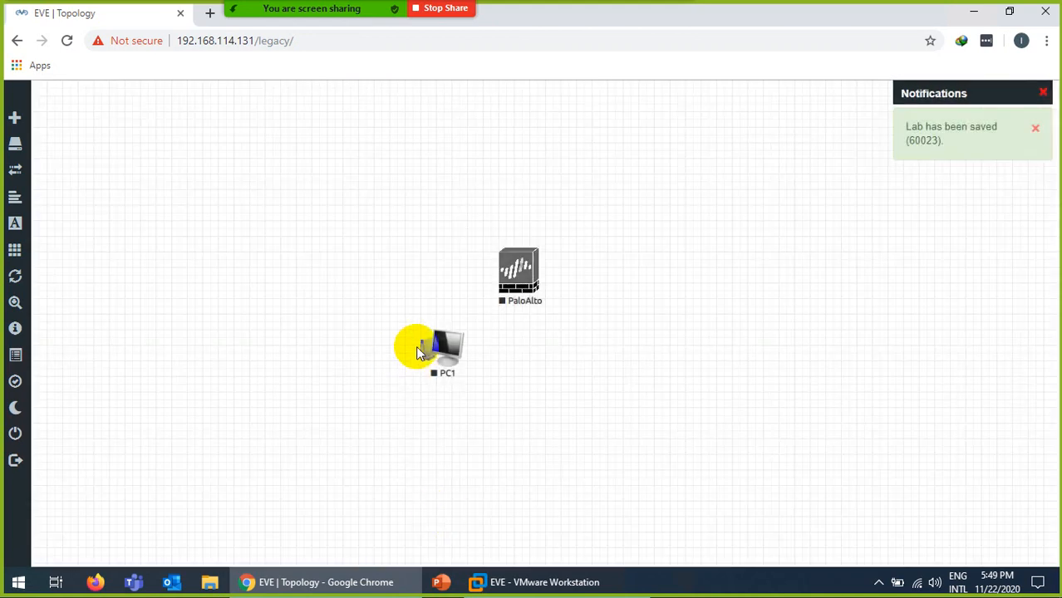
{"action": "left_click_drag", "start_coordinate": [418, 352], "coordinate": [268, 266]}
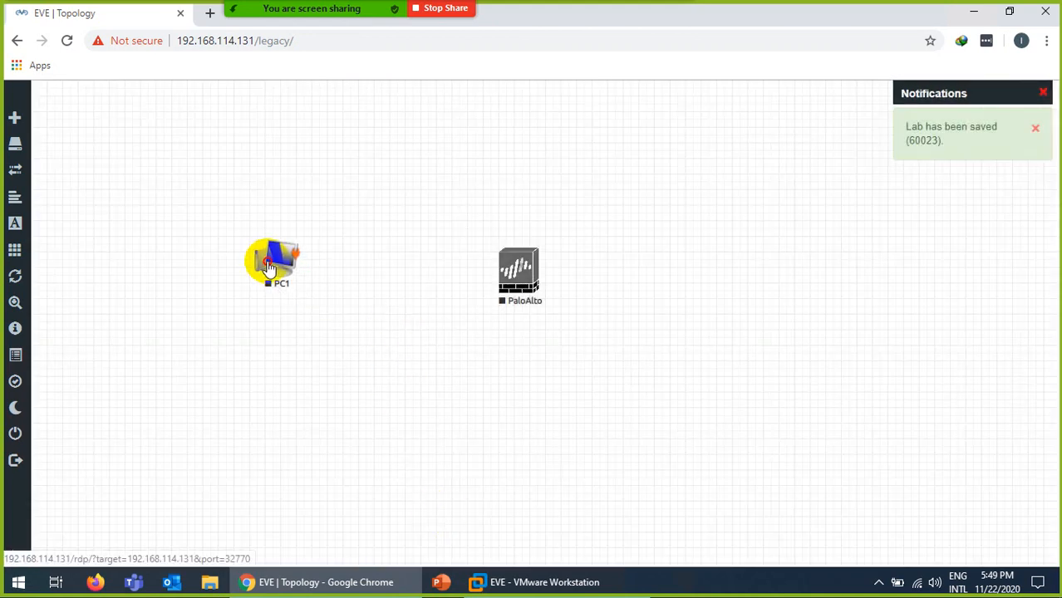
{"action": "right_click", "coordinate": [369, 284]}
Add a Cisco IOL node named SW with the Switch L3.png icon.
{"action": "left_click", "coordinate": [391, 313]}
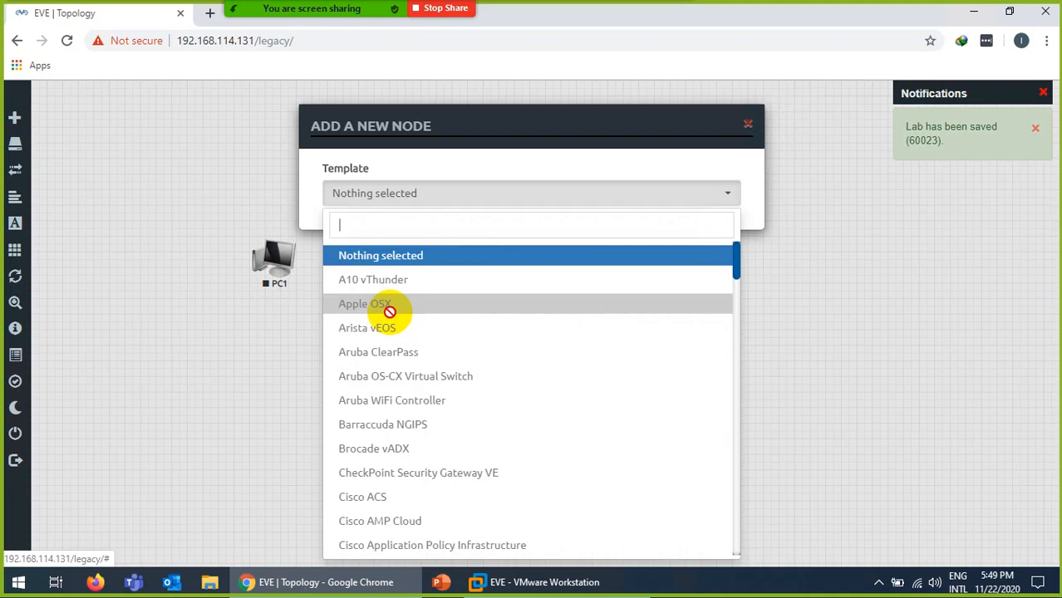
{"action": "type", "text": "iol"}
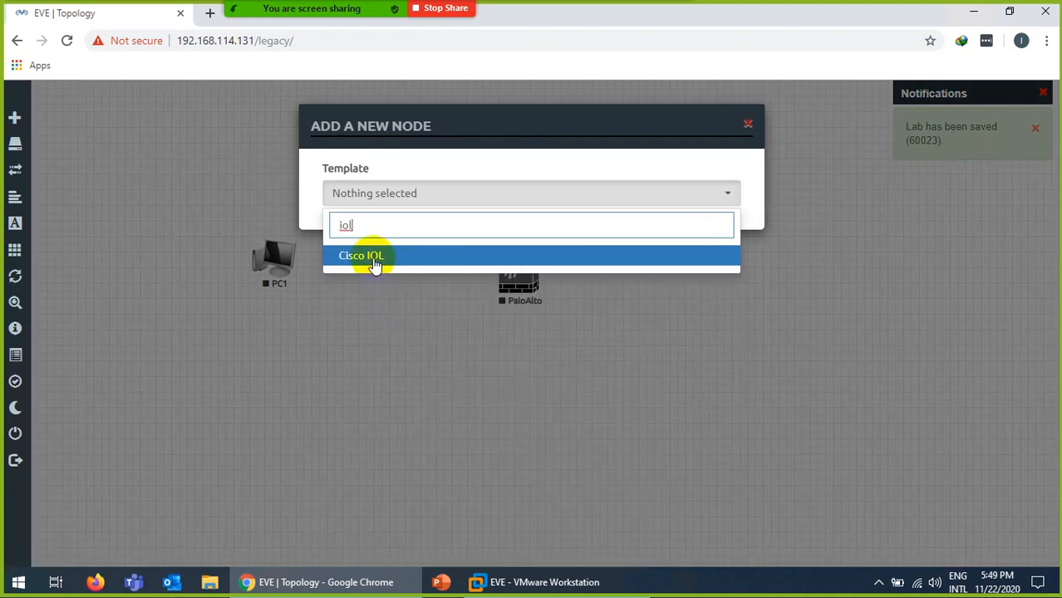
{"action": "left_click", "coordinate": [372, 259]}
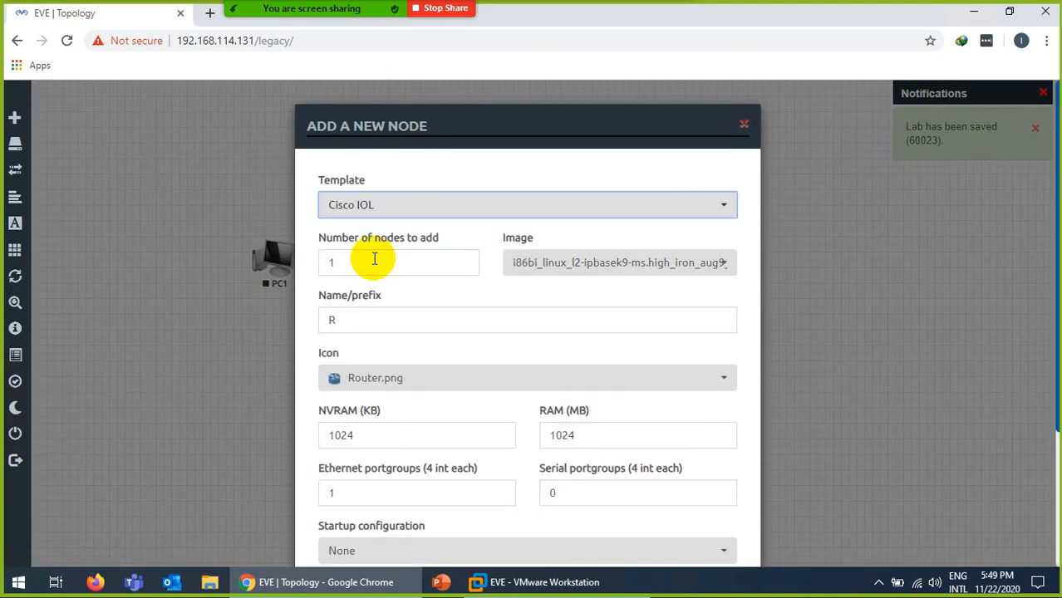
{"action": "double_click", "coordinate": [332, 320]}
{"action": "type", "text": "SW"}
{"action": "left_click", "coordinate": [349, 353]}
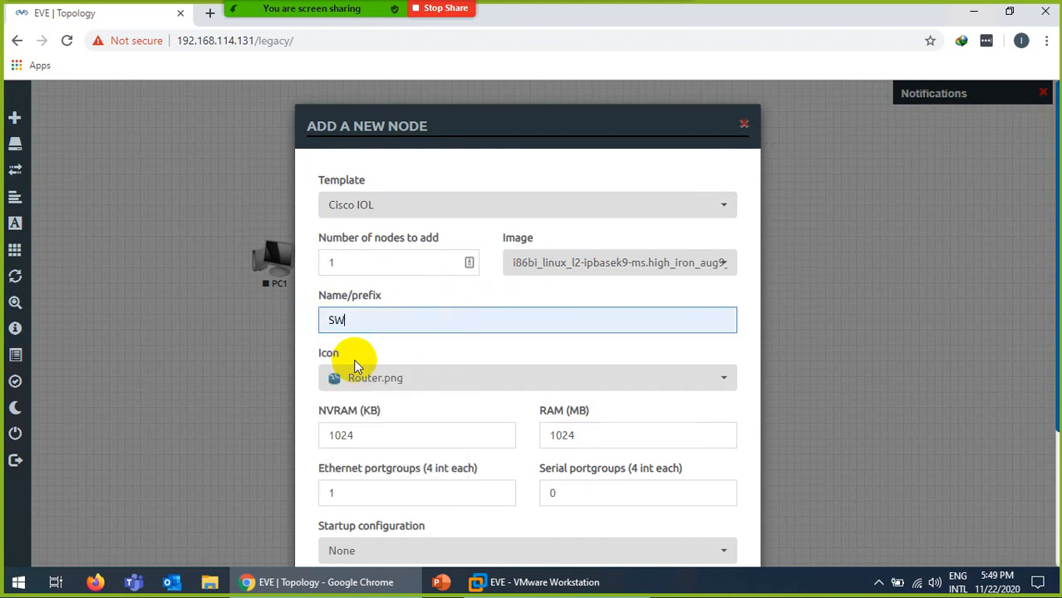
{"action": "left_click", "coordinate": [370, 376]}
{"action": "scroll", "coordinate": [400, 333], "scroll_direction": "down", "scroll_amount": 5}
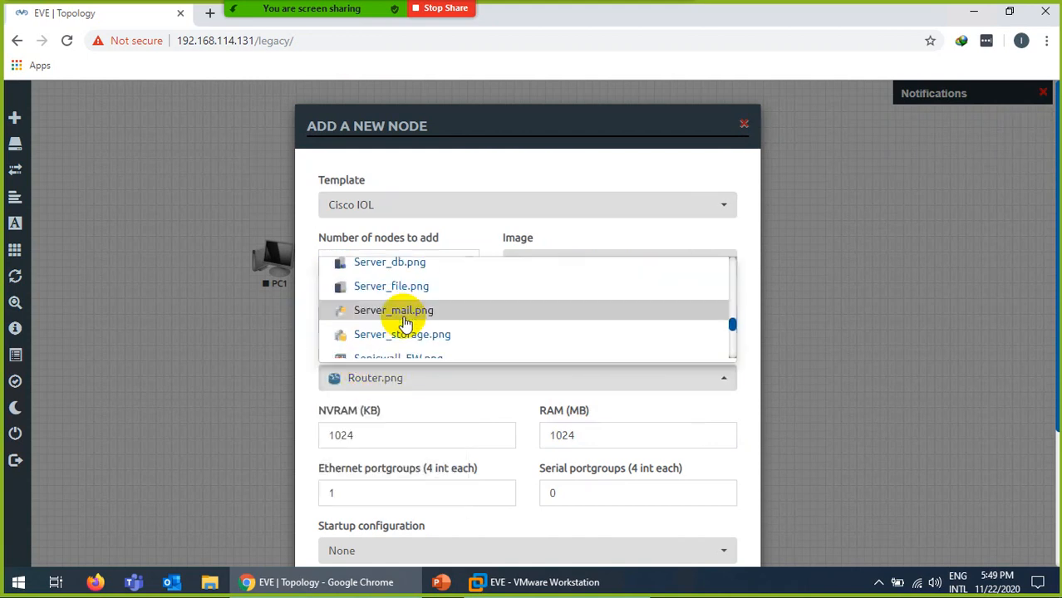
{"action": "left_click", "coordinate": [388, 329]}
{"action": "scroll", "coordinate": [462, 453], "scroll_direction": "down", "scroll_amount": 3}
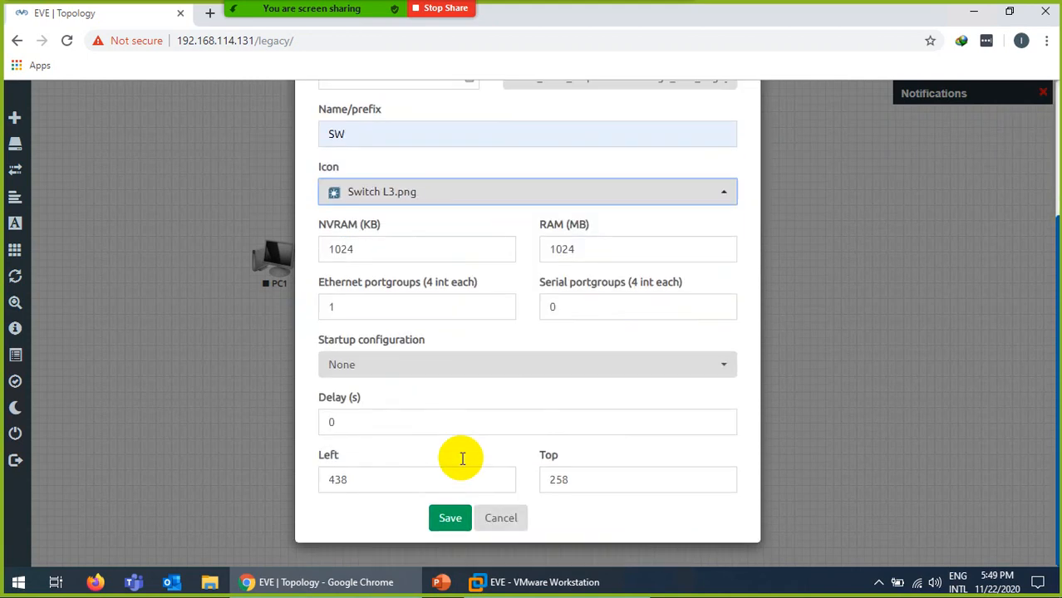
{"action": "left_click", "coordinate": [450, 518]}
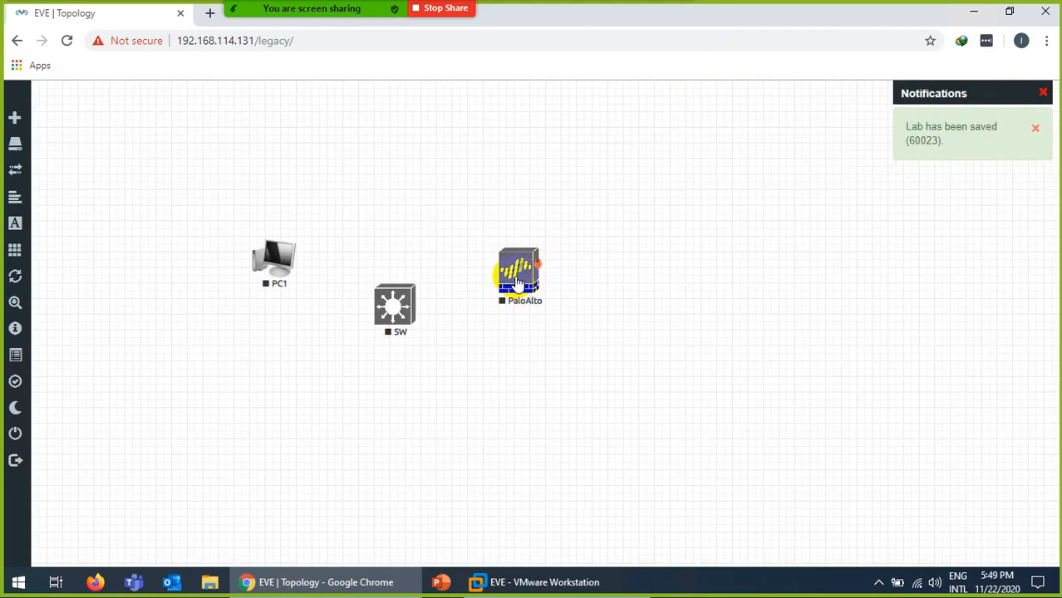
Link SW e0/0 to PaloAlto eth1/1 and SW e0/1 to PC1 e0, adjusting node positions.
{"action": "left_click_drag", "start_coordinate": [508, 275], "coordinate": [536, 275]}
{"action": "left_click_drag", "start_coordinate": [418, 278], "coordinate": [556, 284]}
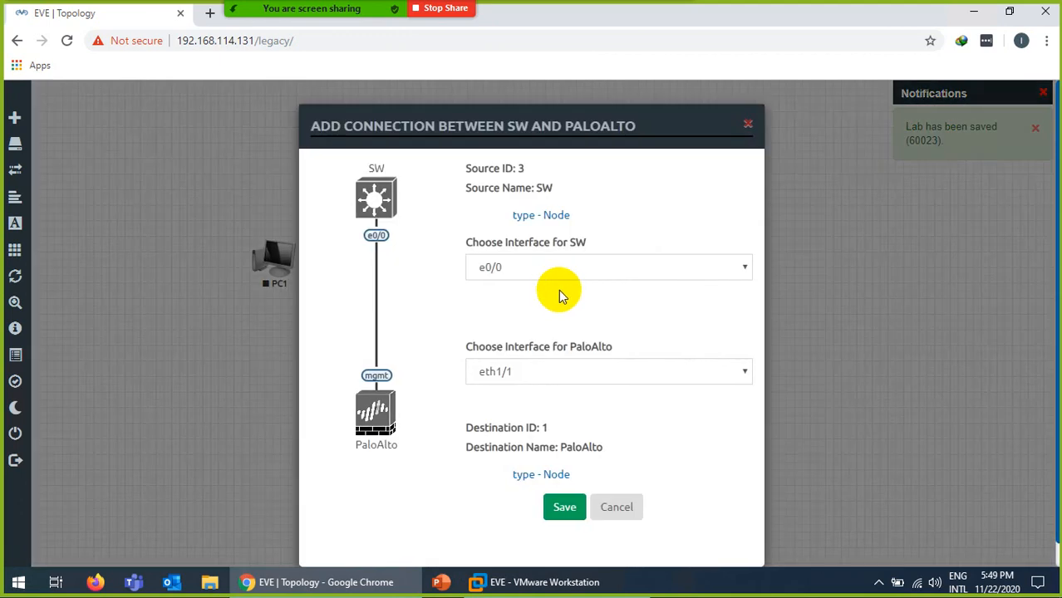
{"action": "left_click", "coordinate": [562, 504]}
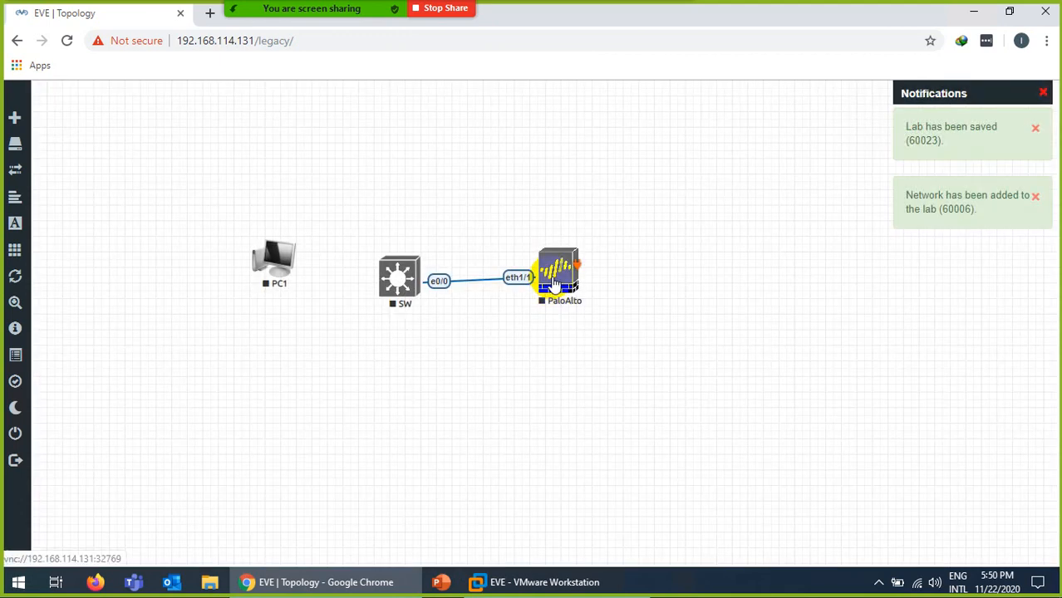
{"action": "left_click_drag", "start_coordinate": [404, 281], "coordinate": [395, 280]}
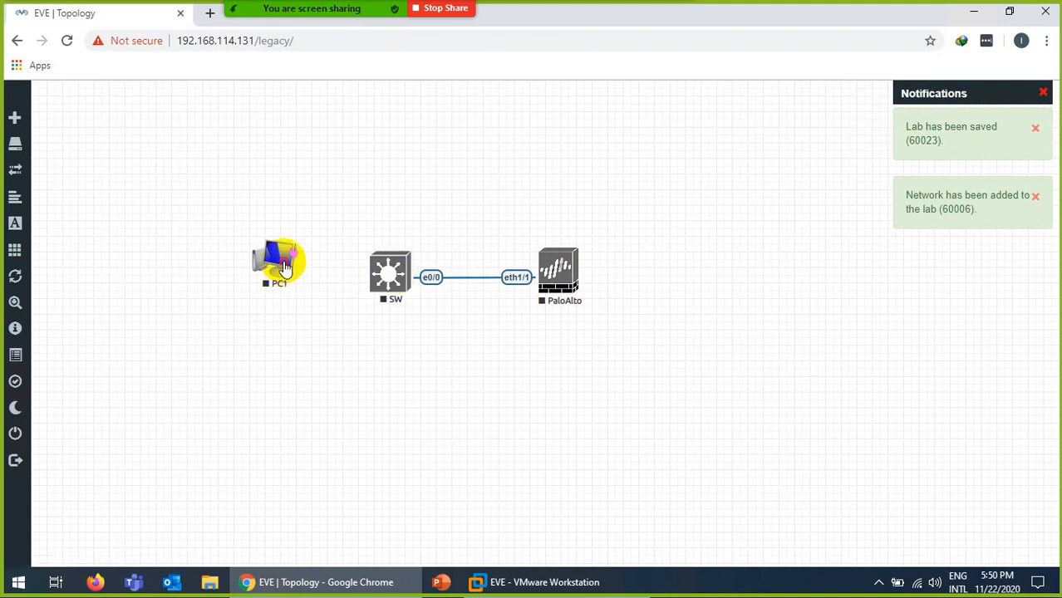
{"action": "left_click_drag", "start_coordinate": [280, 267], "coordinate": [230, 265]}
{"action": "left_click_drag", "start_coordinate": [405, 272], "coordinate": [231, 248]}
{"action": "left_click", "coordinate": [562, 506]}
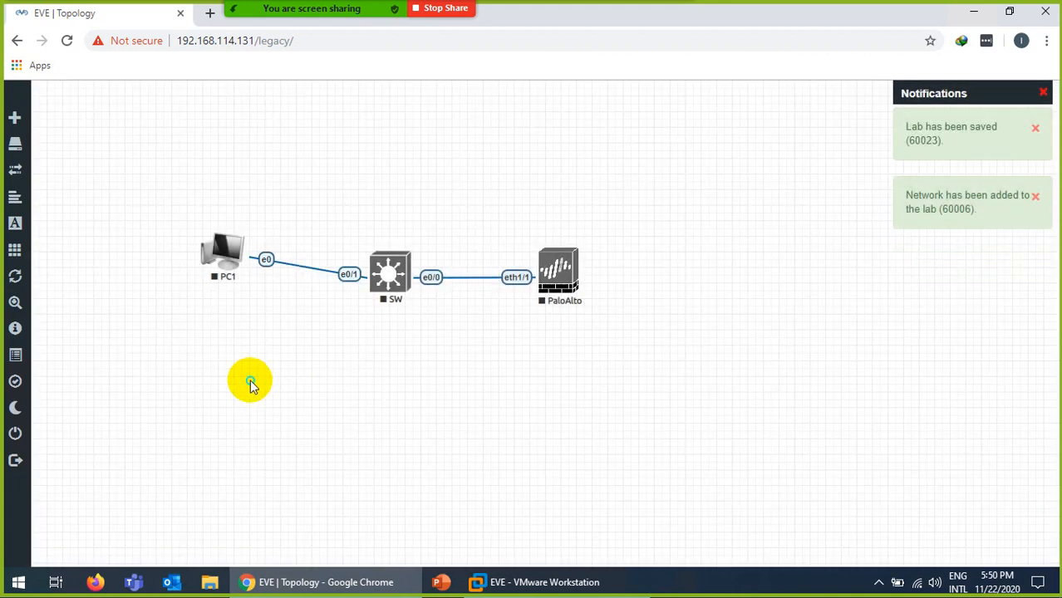
{"action": "right_click", "coordinate": [251, 384]}
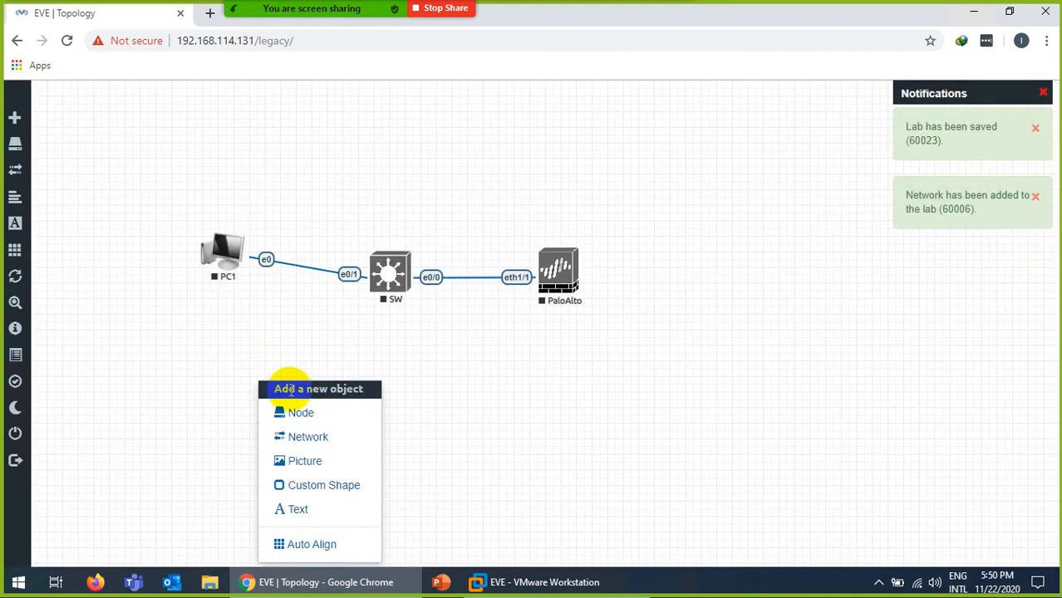
Add a VPCS node named PC2 with the Desktop2.png icon.
{"action": "left_click", "coordinate": [303, 412]}
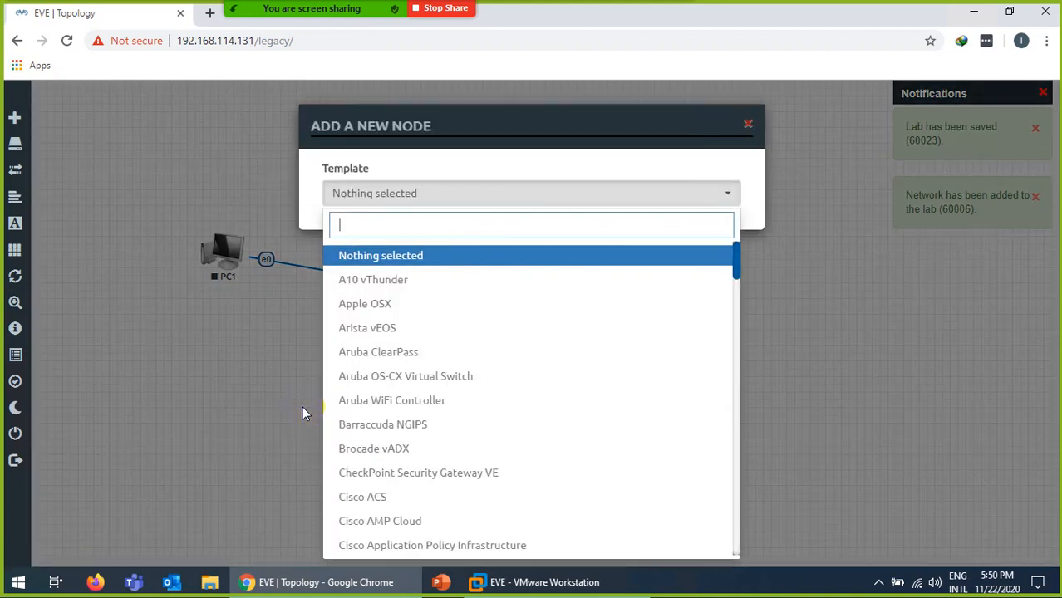
{"action": "type", "text": "vp"}
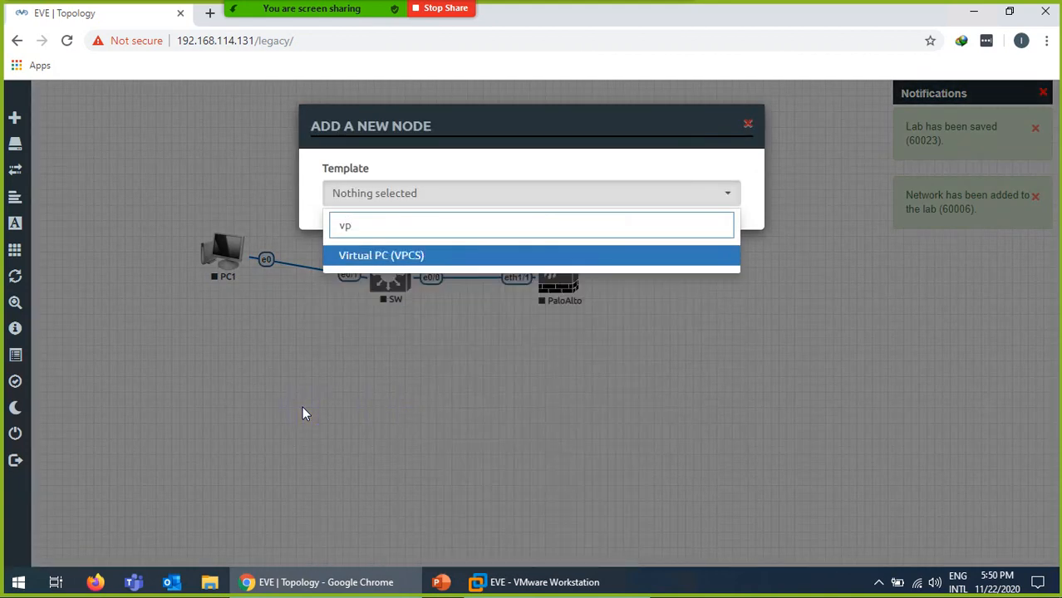
{"action": "left_click", "coordinate": [362, 258]}
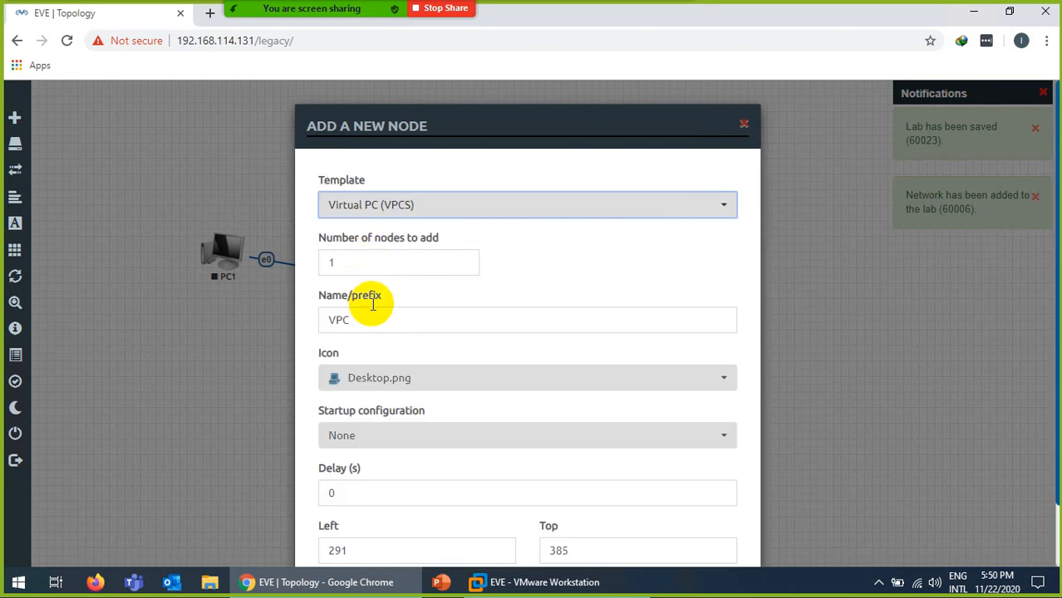
{"action": "left_click", "coordinate": [366, 384]}
{"action": "left_click", "coordinate": [373, 333]}
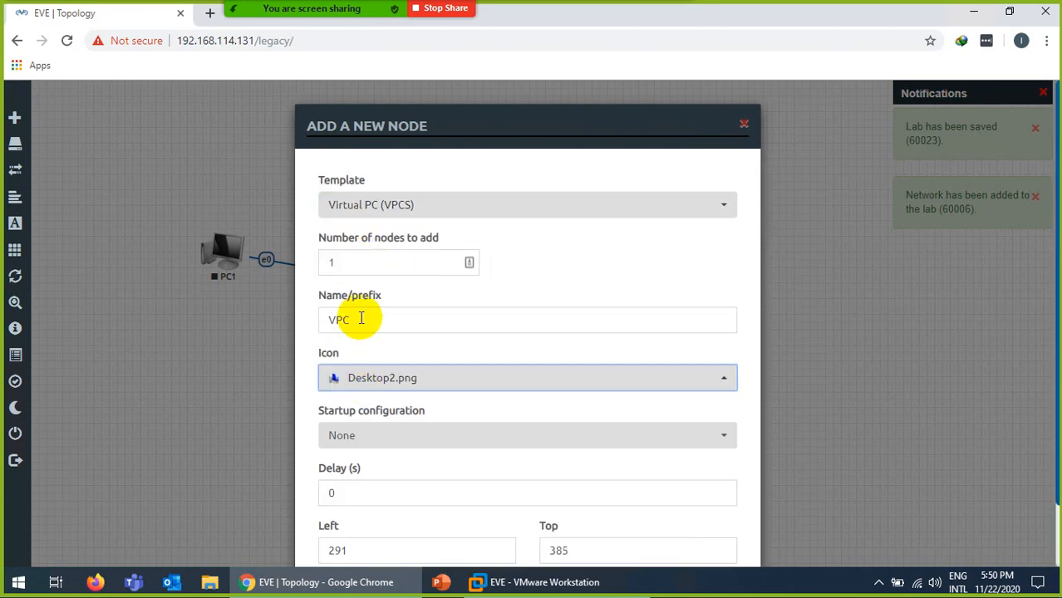
{"action": "double_click", "coordinate": [361, 319]}
{"action": "type", "text": "PC"}
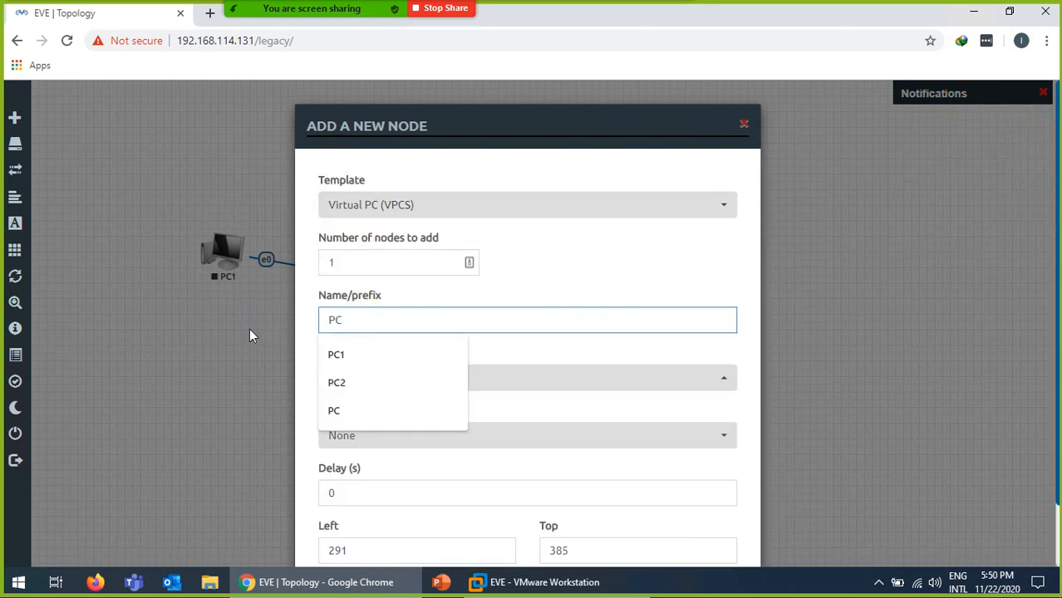
{"action": "type", "text": "2"}
{"action": "scroll", "coordinate": [266, 326], "scroll_direction": "down", "scroll_amount": 2}
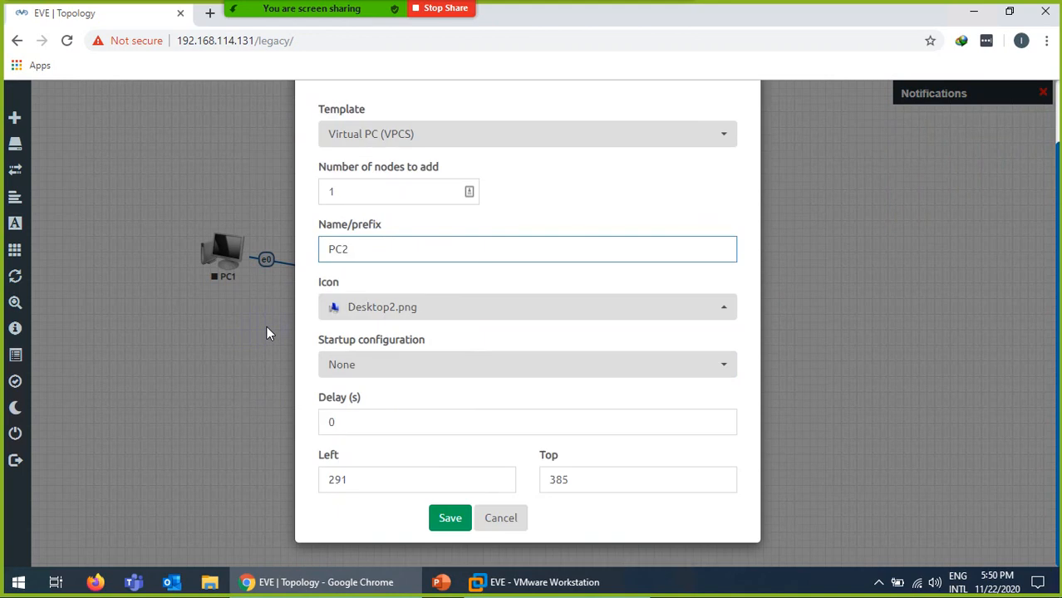
{"action": "left_click", "coordinate": [443, 518]}
Link PC2 eth0 to SW e0/2 and nudge PC2 and PaloAlto into place.
{"action": "left_click_drag", "start_coordinate": [284, 414], "coordinate": [390, 287]}
{"action": "left_click", "coordinate": [564, 507]}
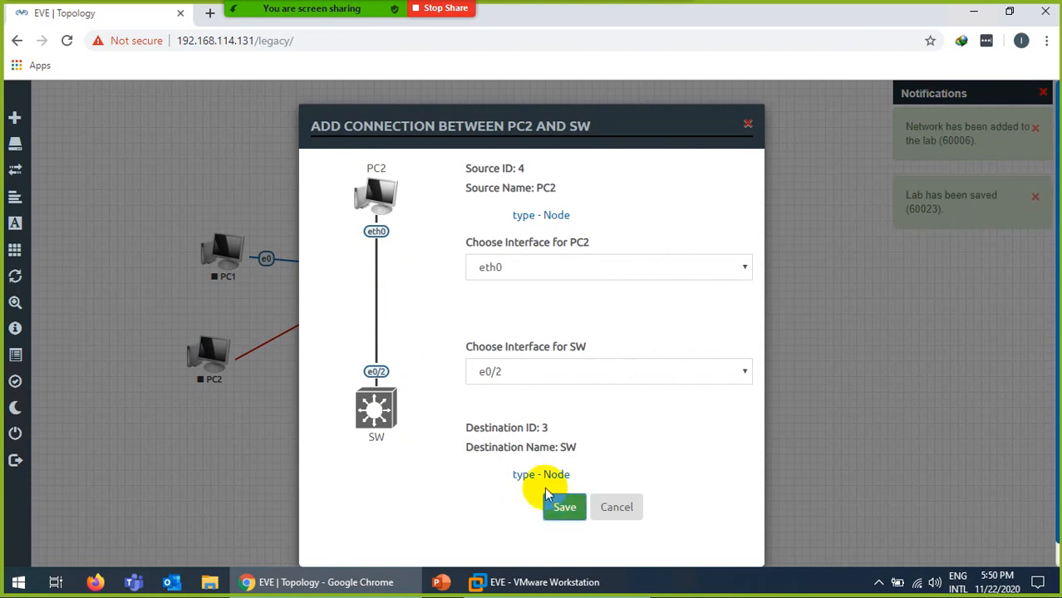
{"action": "left_click_drag", "start_coordinate": [218, 359], "coordinate": [227, 349]}
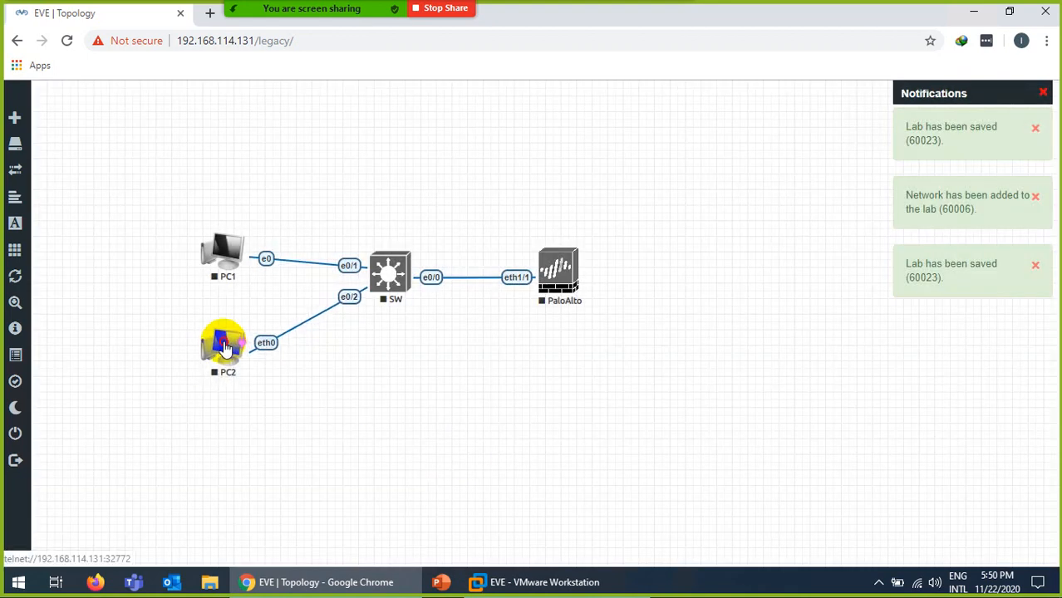
{"action": "left_click_drag", "start_coordinate": [563, 275], "coordinate": [555, 271]}
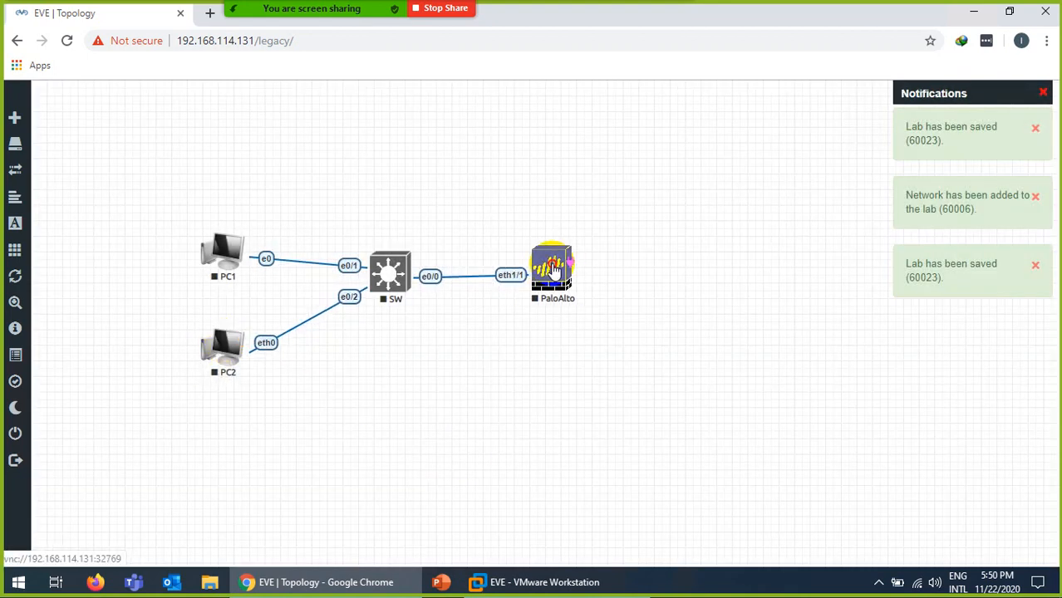
{"action": "right_click", "coordinate": [669, 288]}
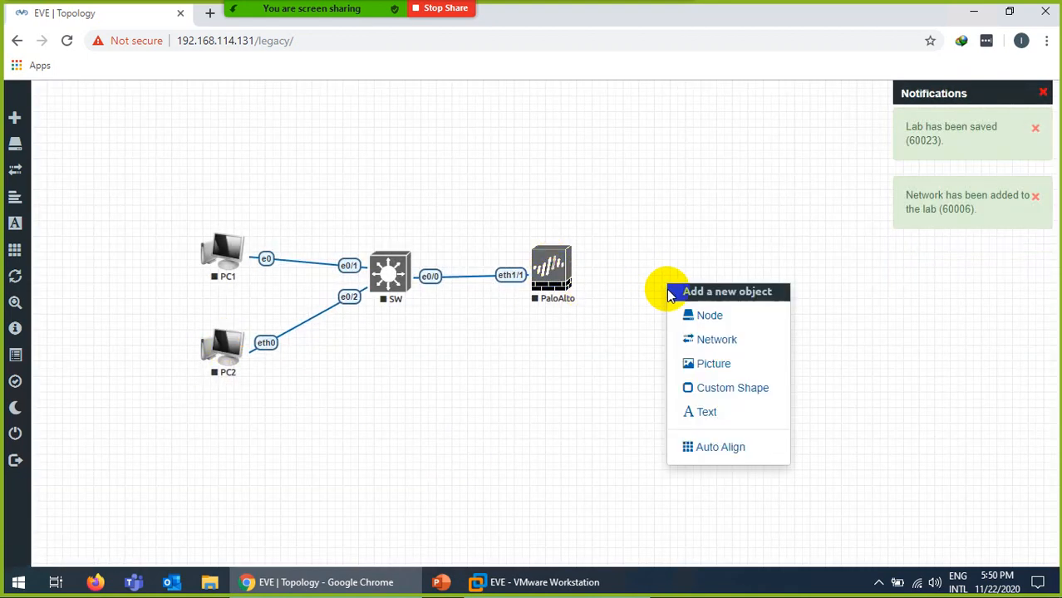
Add a network named Internet of type Management(Cloud0).
{"action": "left_click", "coordinate": [711, 342]}
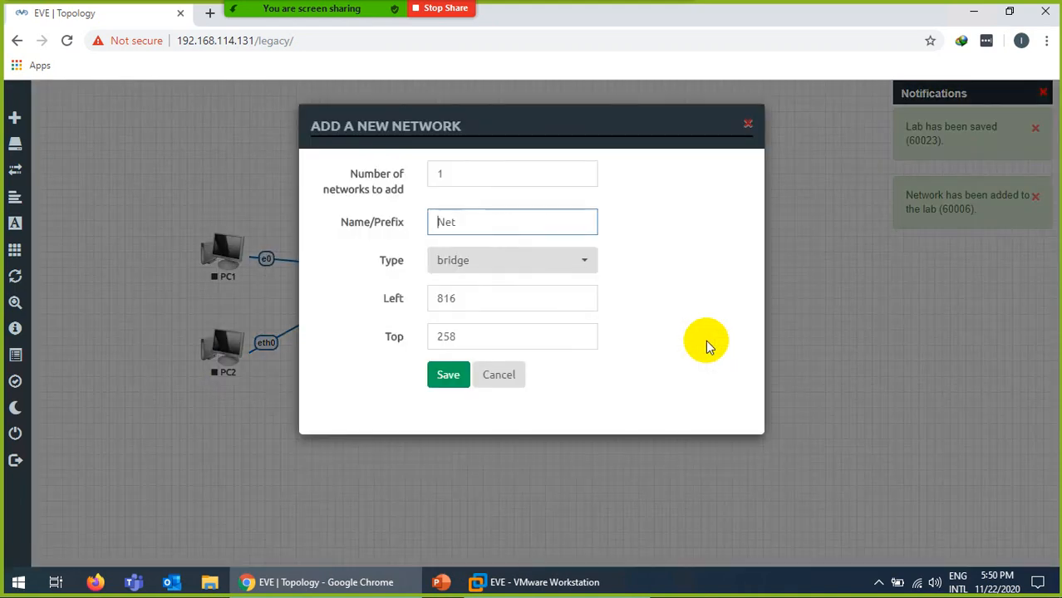
{"action": "left_click_drag", "start_coordinate": [462, 220], "coordinate": [386, 222]}
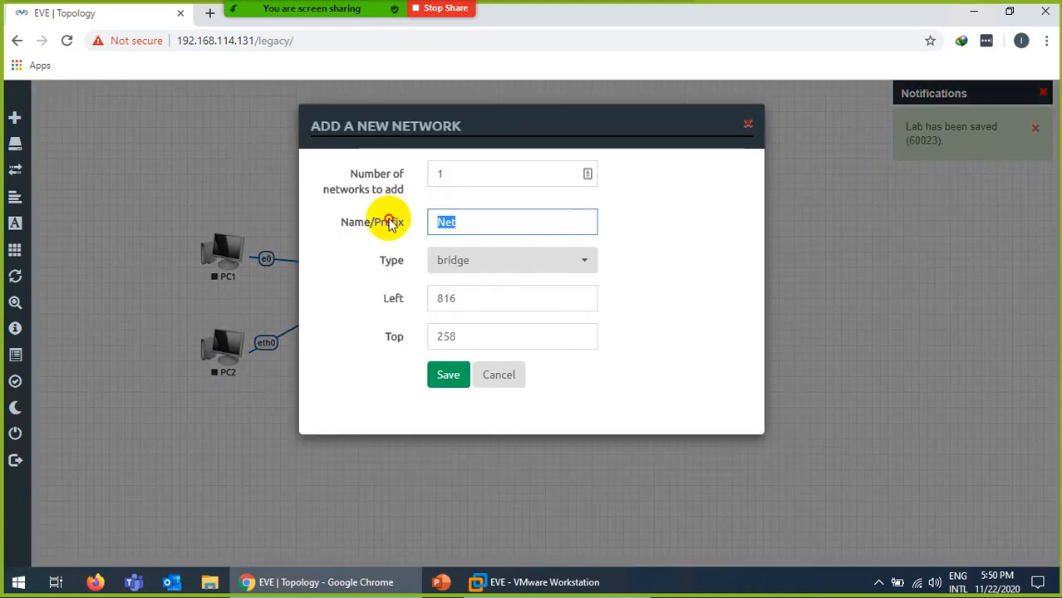
{"action": "type", "text": "Intern"}
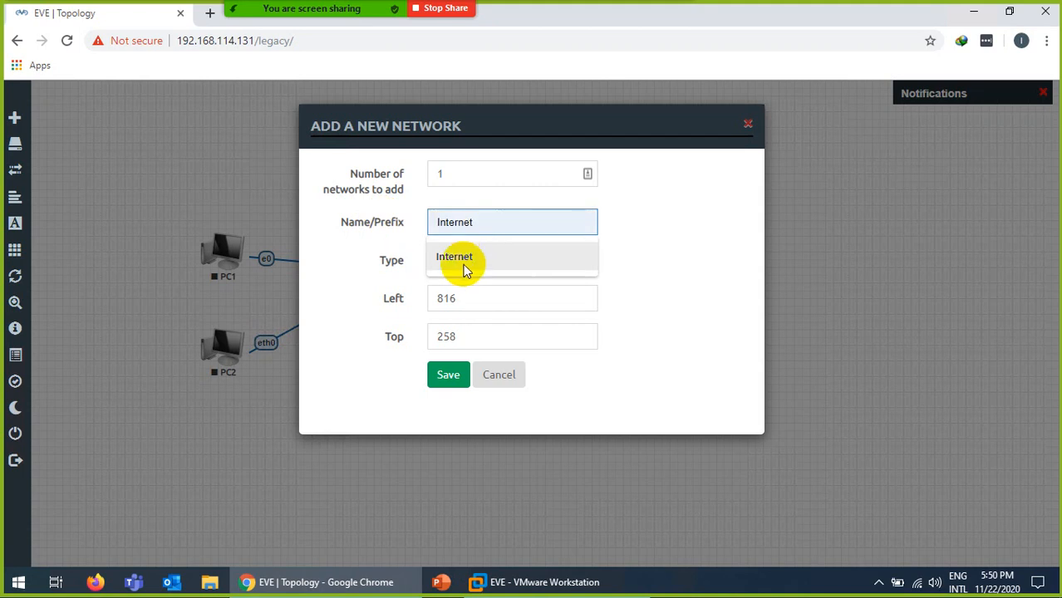
{"action": "left_click", "coordinate": [464, 265]}
{"action": "left_click", "coordinate": [466, 265]}
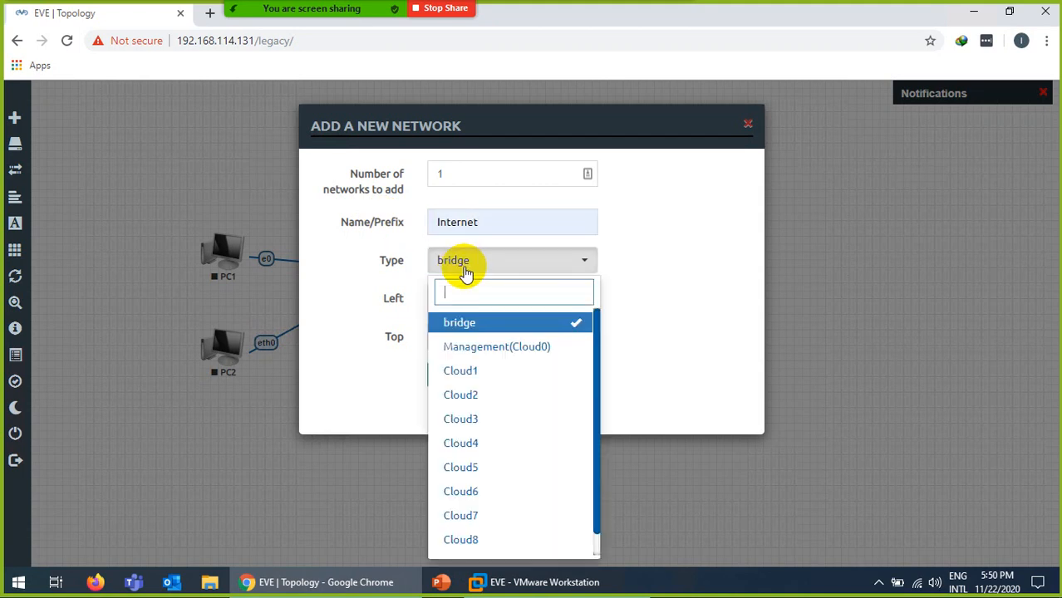
{"action": "left_click", "coordinate": [477, 355]}
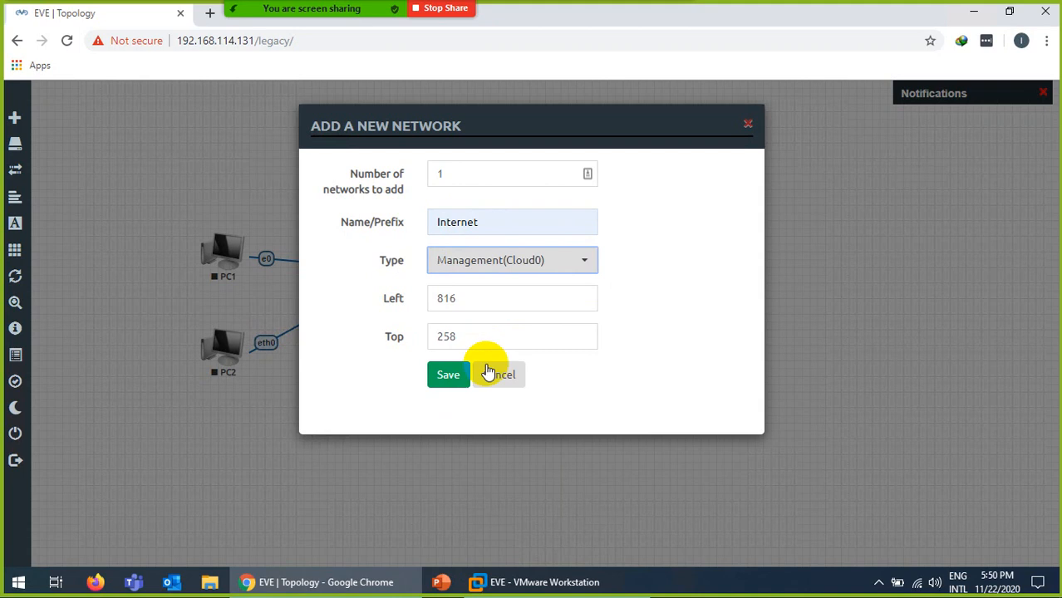
{"action": "left_click", "coordinate": [444, 372]}
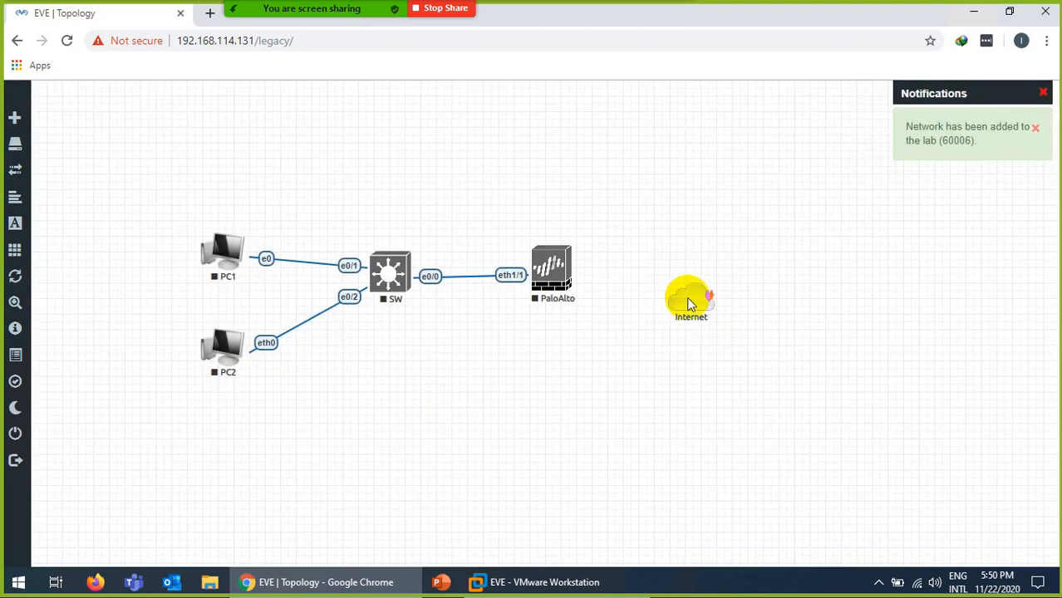
Link the Internet cloud to PaloAlto eth1/2 and place it right of the firewall.
{"action": "left_click_drag", "start_coordinate": [690, 299], "coordinate": [552, 270]}
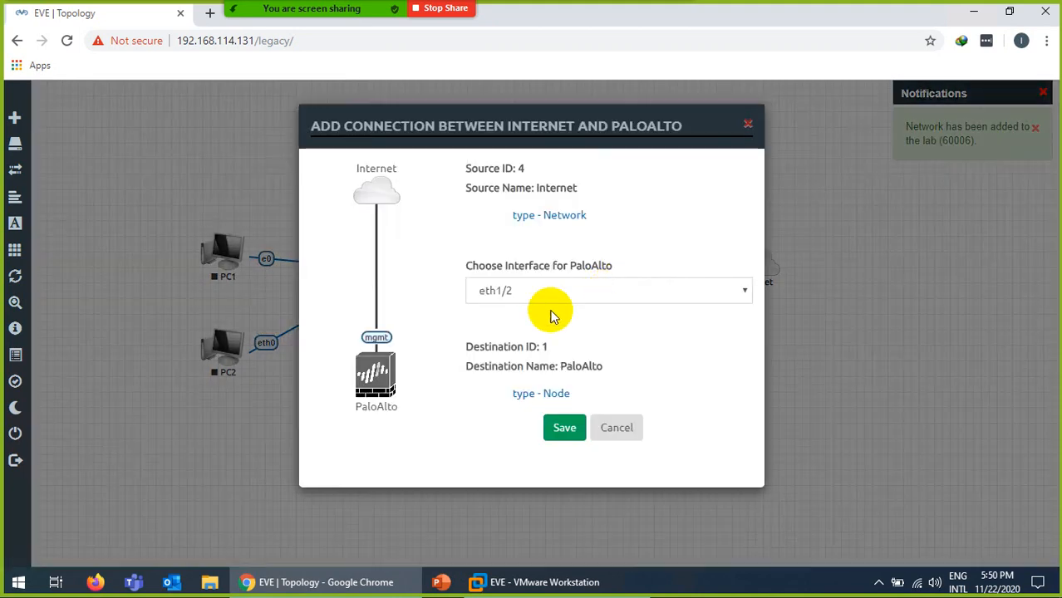
{"action": "left_click", "coordinate": [555, 429]}
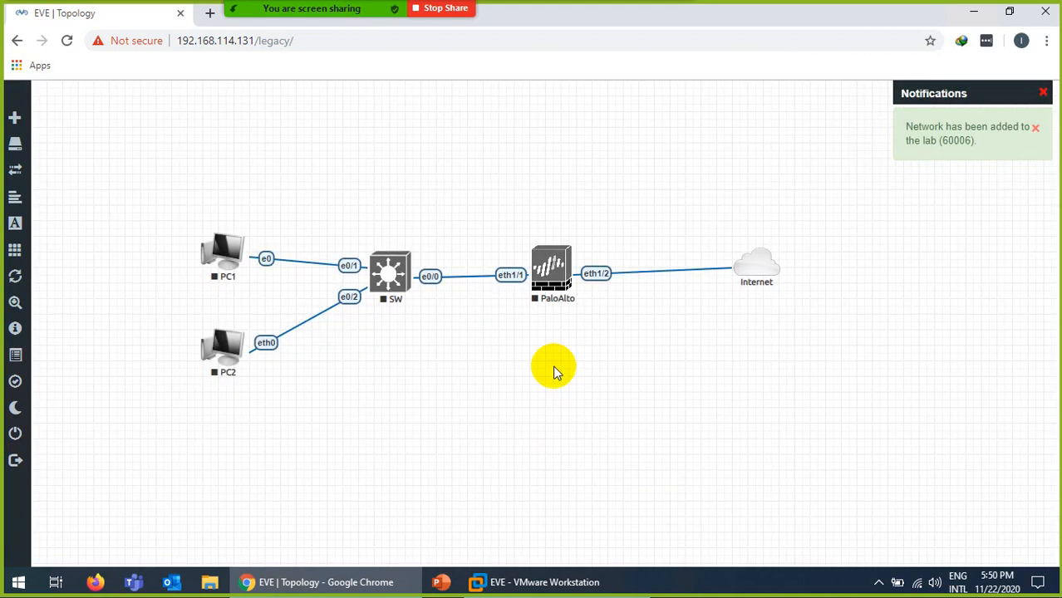
{"action": "left_click_drag", "start_coordinate": [757, 261], "coordinate": [763, 266]}
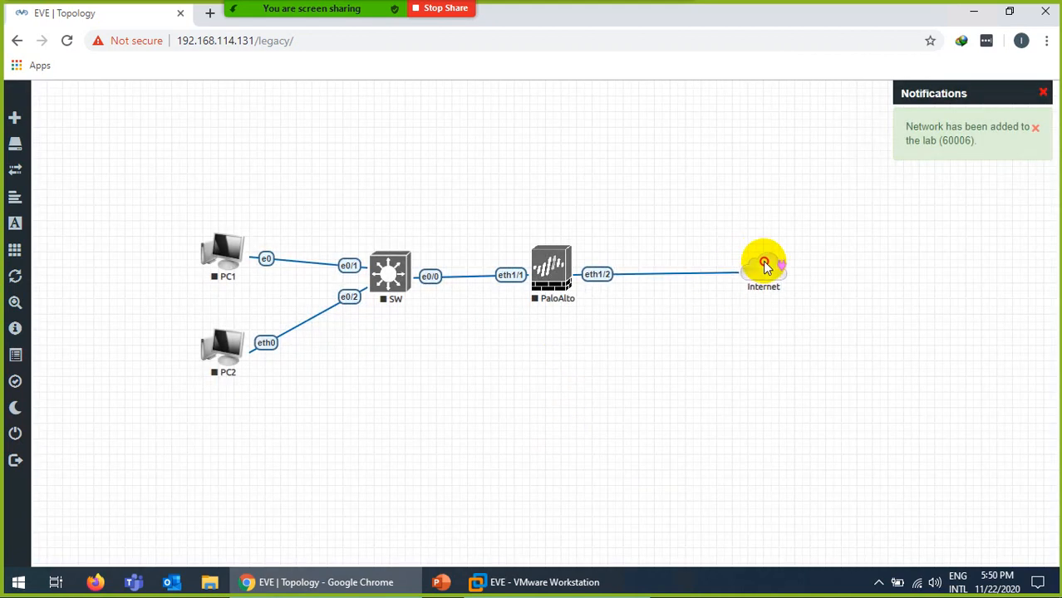
Add an MGMT network of type Cloud1 below the firewall, then delete it.
{"action": "right_click", "coordinate": [507, 388]}
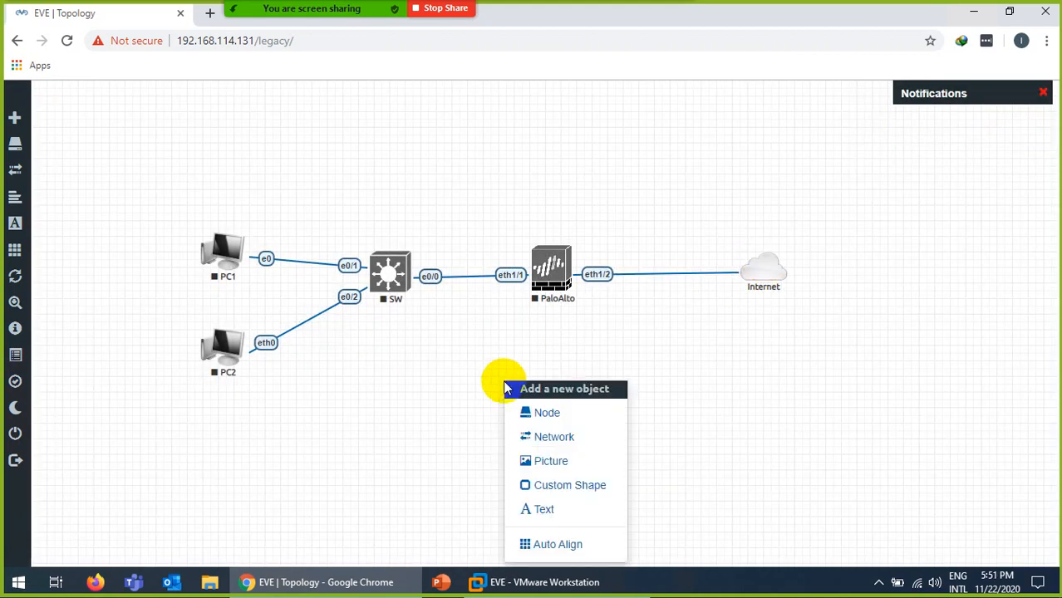
{"action": "left_click", "coordinate": [549, 445]}
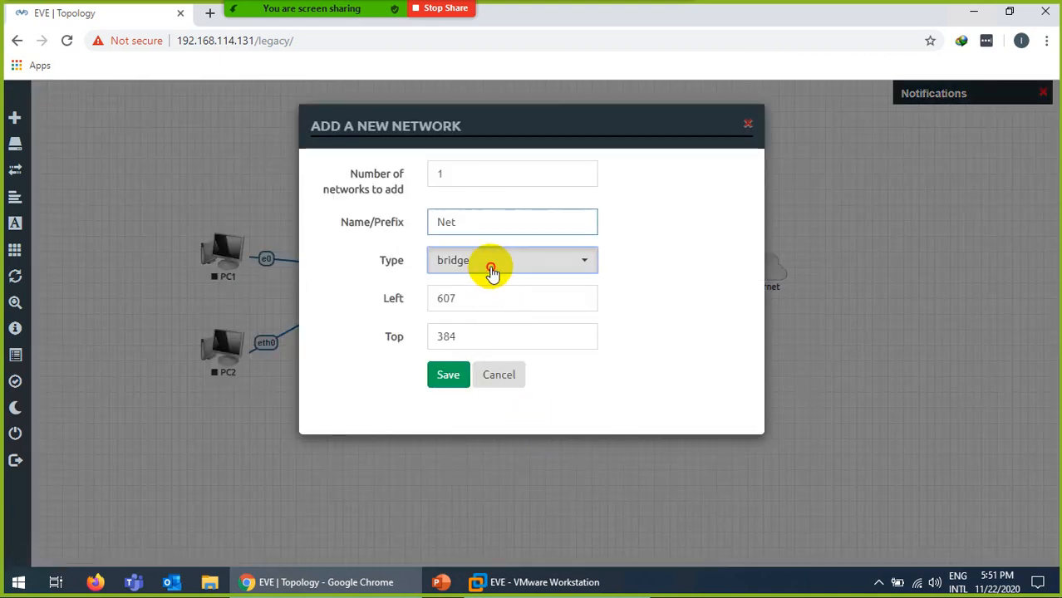
{"action": "left_click", "coordinate": [492, 268]}
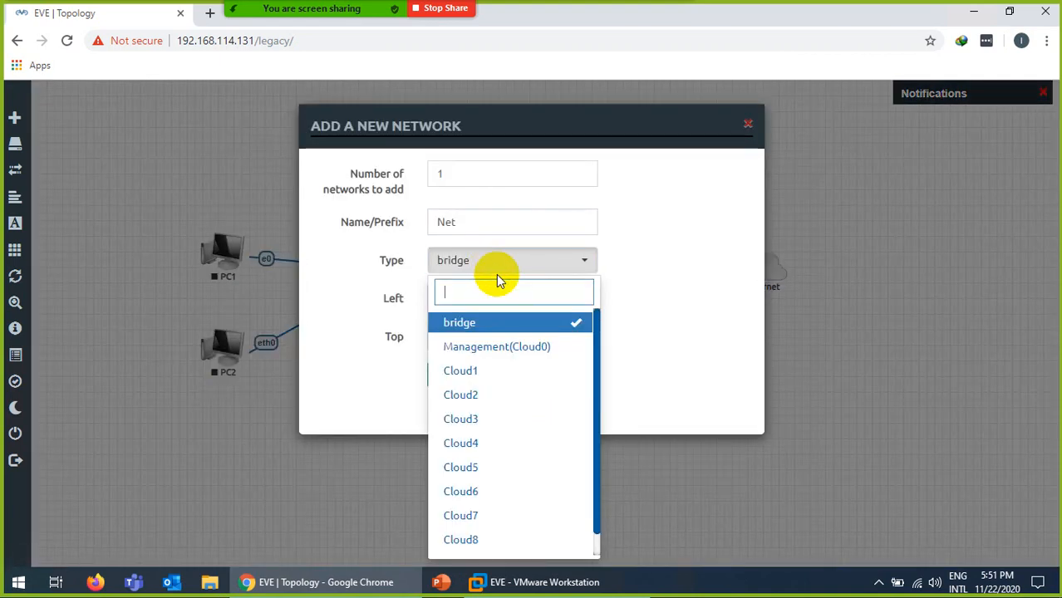
{"action": "left_click", "coordinate": [477, 379]}
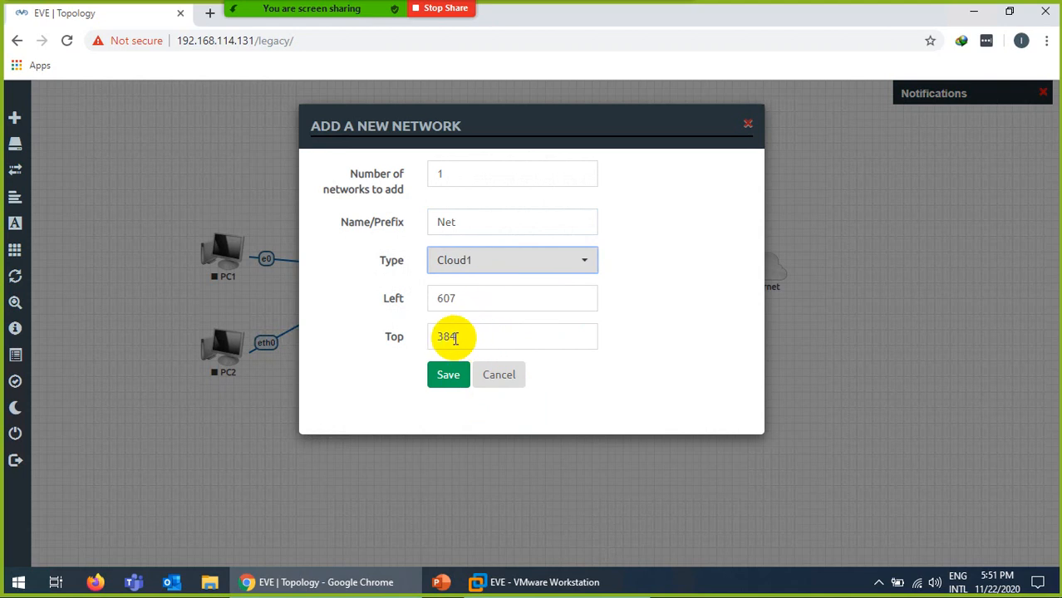
{"action": "double_click", "coordinate": [441, 222]}
{"action": "type", "text": "M"}
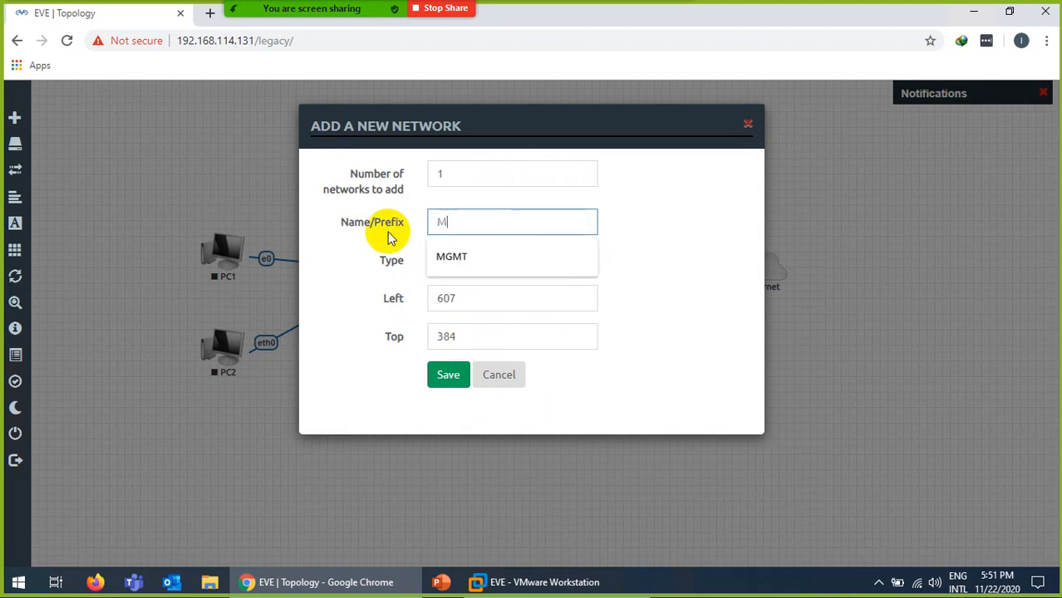
{"action": "type", "text": "GMT"}
{"action": "left_click", "coordinate": [457, 264]}
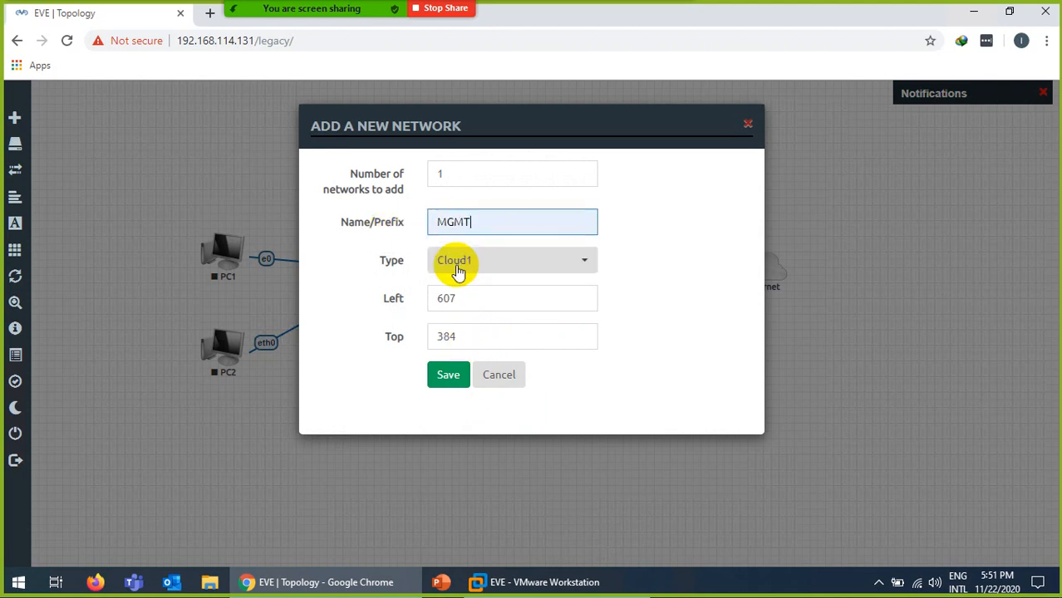
{"action": "left_click", "coordinate": [446, 377]}
{"action": "left_click_drag", "start_coordinate": [520, 415], "coordinate": [563, 394]}
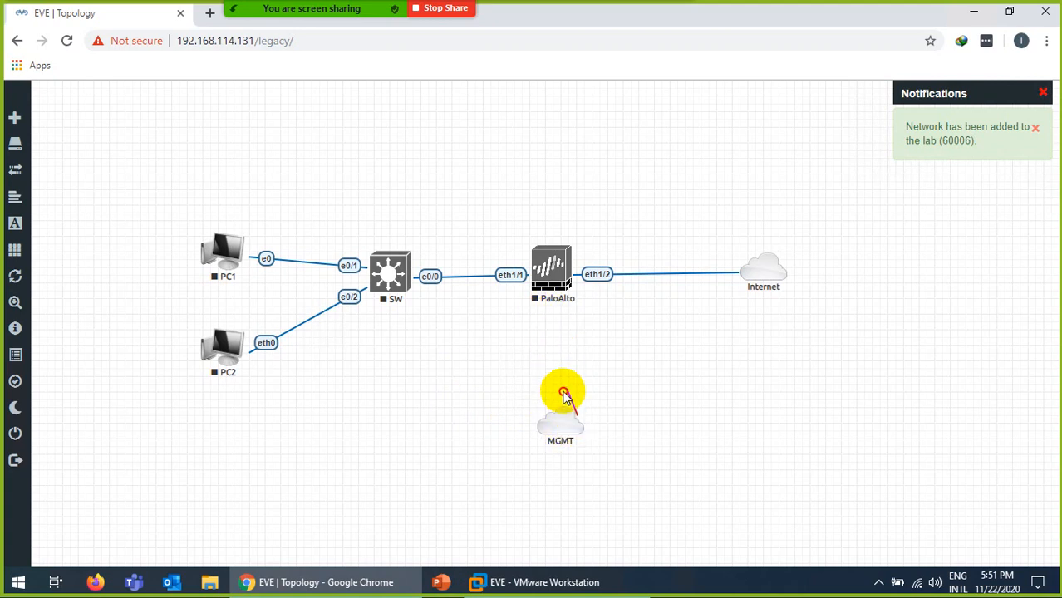
{"action": "right_click", "coordinate": [563, 438]}
{"action": "left_click", "coordinate": [594, 485]}
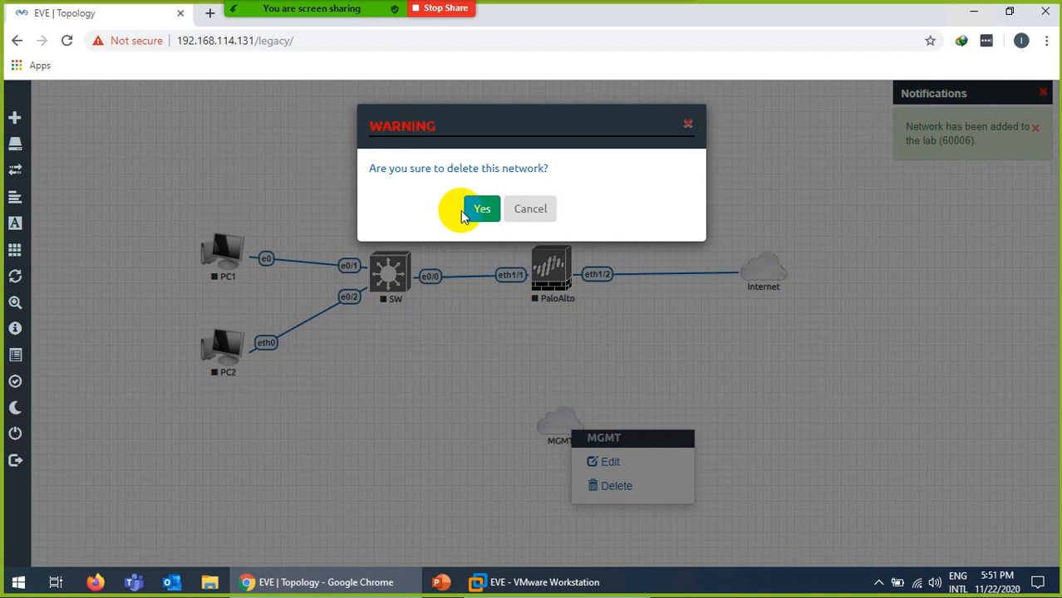
{"action": "left_click", "coordinate": [470, 213]}
Add a new MGMT network of type Management(Cloud0).
{"action": "right_click", "coordinate": [536, 389]}
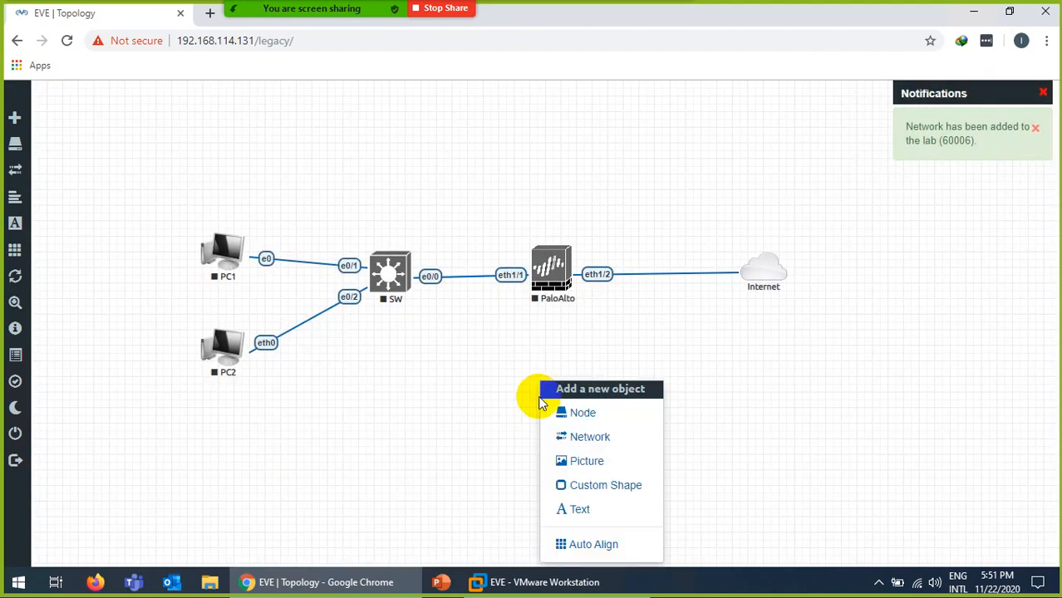
{"action": "left_click", "coordinate": [565, 446]}
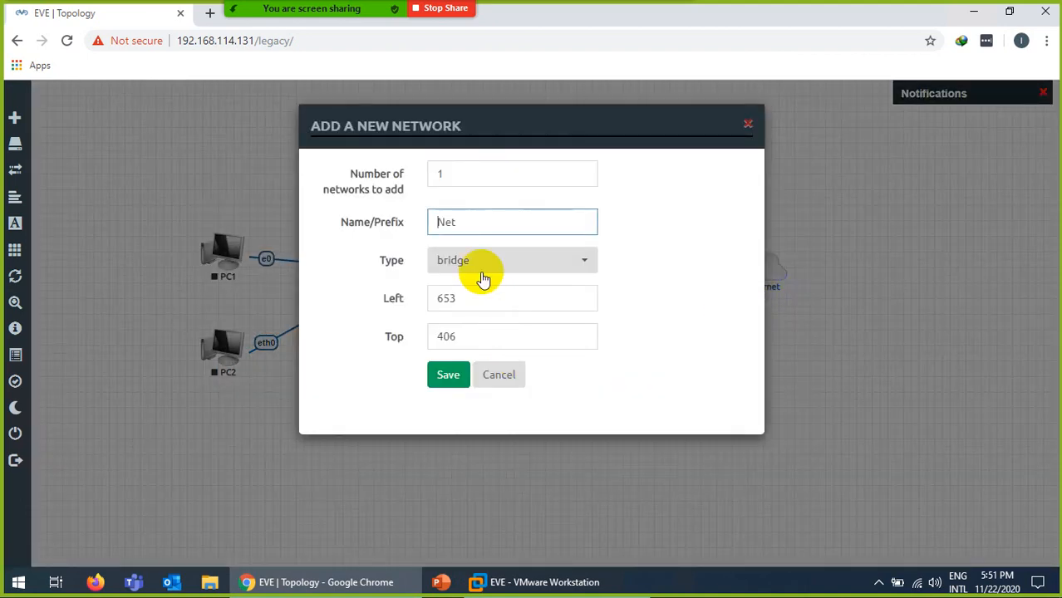
{"action": "left_click", "coordinate": [485, 272]}
{"action": "left_click", "coordinate": [474, 345]}
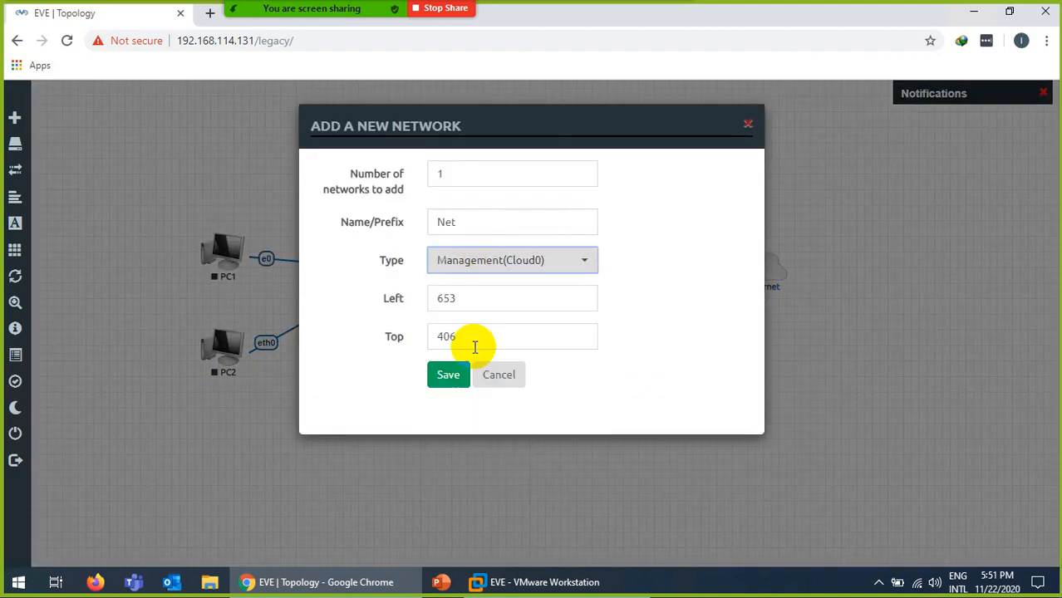
{"action": "double_click", "coordinate": [475, 228]}
{"action": "type", "text": "M"}
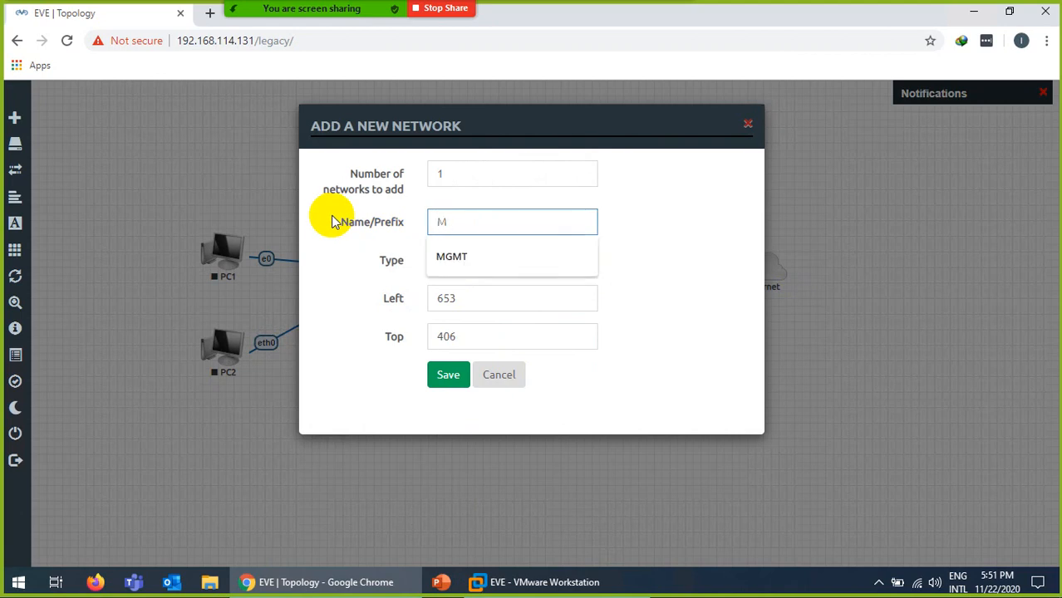
{"action": "left_click", "coordinate": [453, 257]}
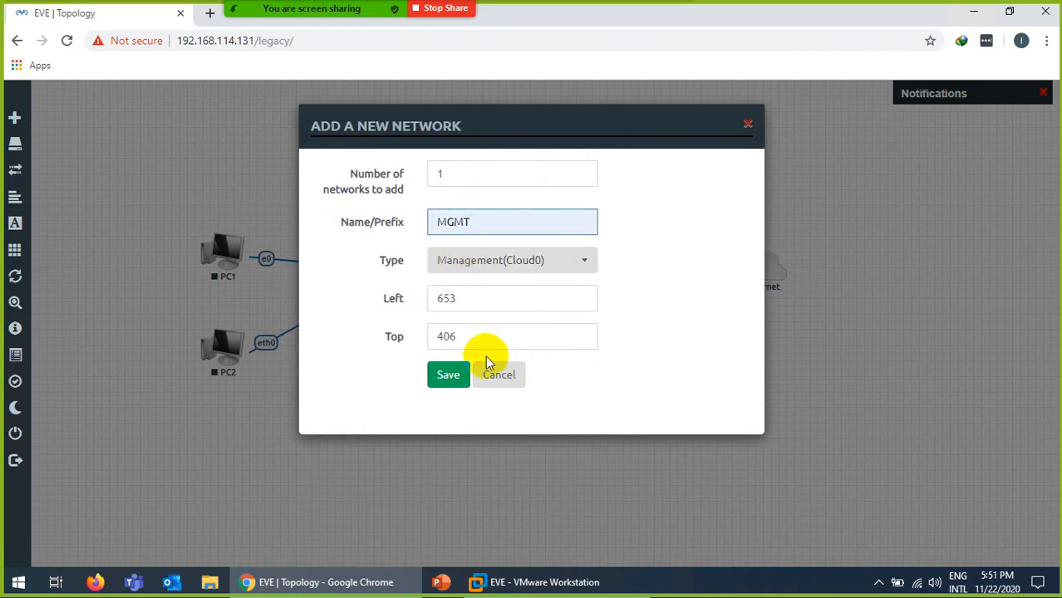
{"action": "left_click", "coordinate": [448, 373]}
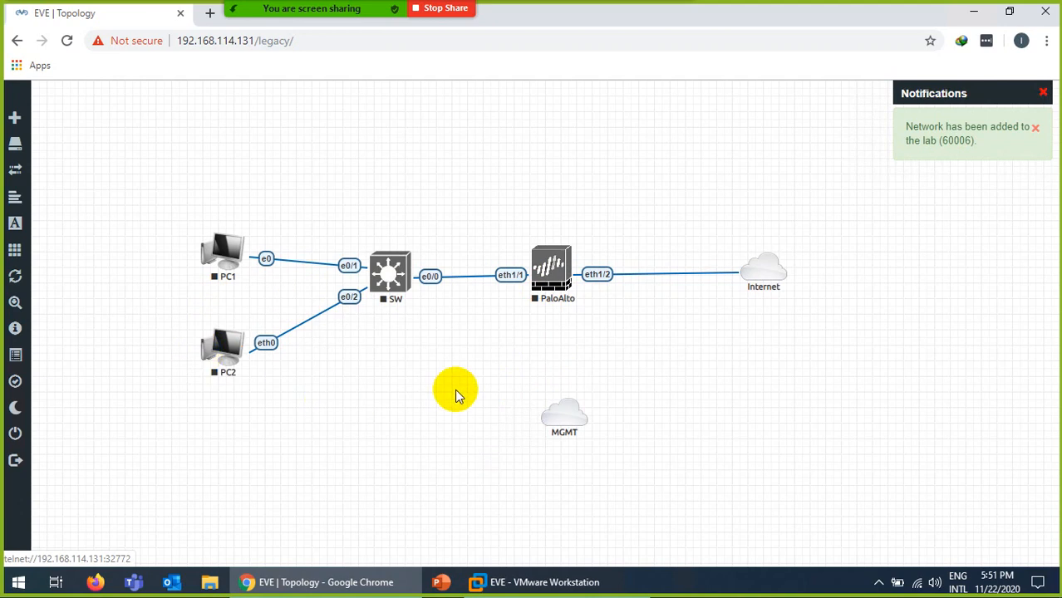
Link the MGMT cloud to PaloAlto on eth1/3, then delete that link.
{"action": "left_click_drag", "start_coordinate": [586, 416], "coordinate": [552, 278]}
{"action": "left_click", "coordinate": [562, 430]}
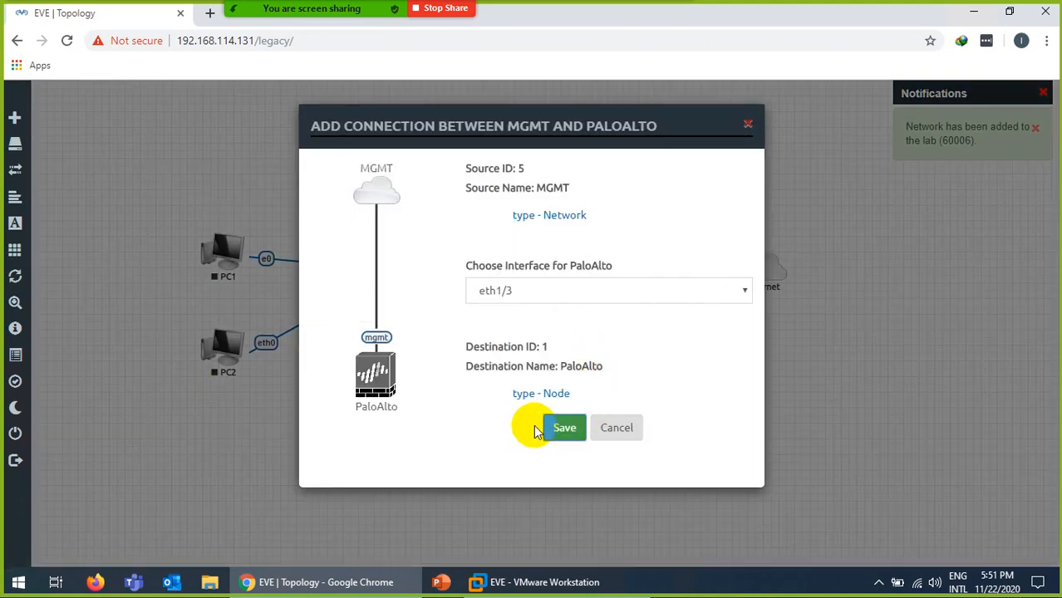
{"action": "left_click_drag", "start_coordinate": [564, 427], "coordinate": [554, 433]}
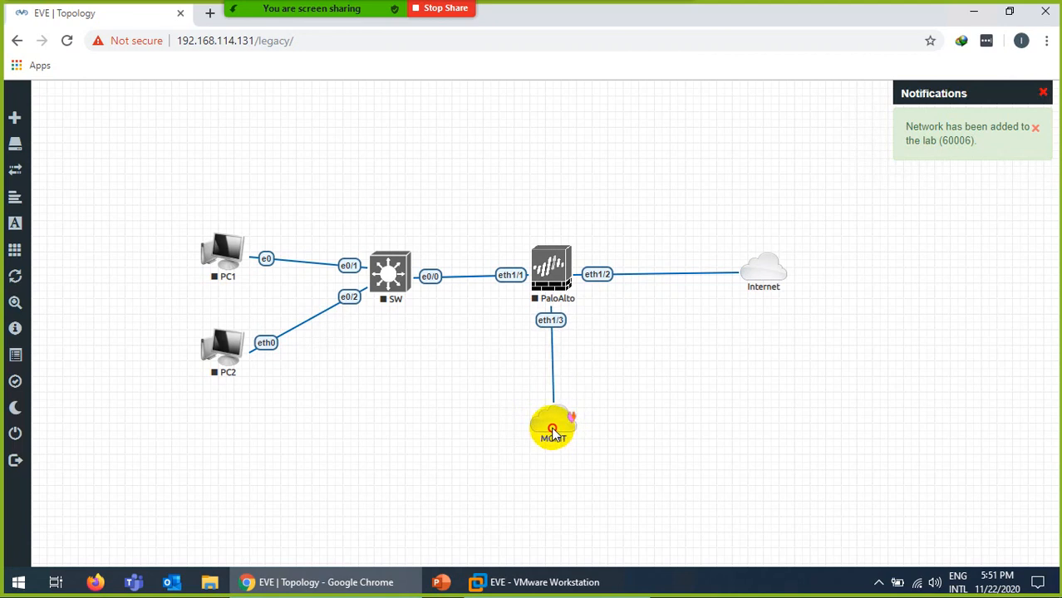
{"action": "right_click", "coordinate": [553, 347]}
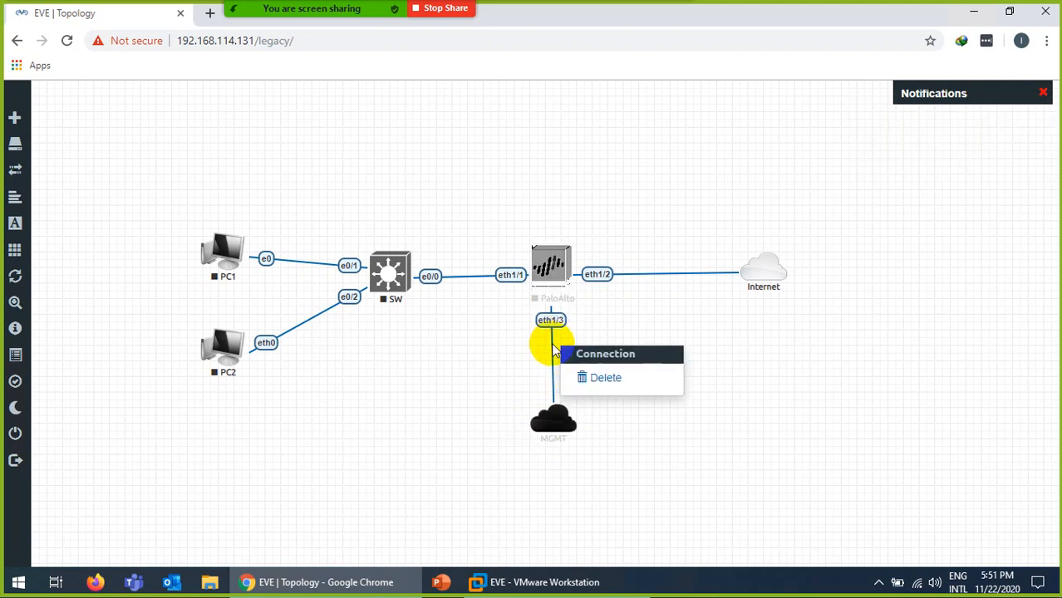
{"action": "left_click", "coordinate": [586, 380]}
Relink the MGMT cloud to PaloAlto using its mgmt interface.
{"action": "mouse_move", "coordinate": [569, 424]}
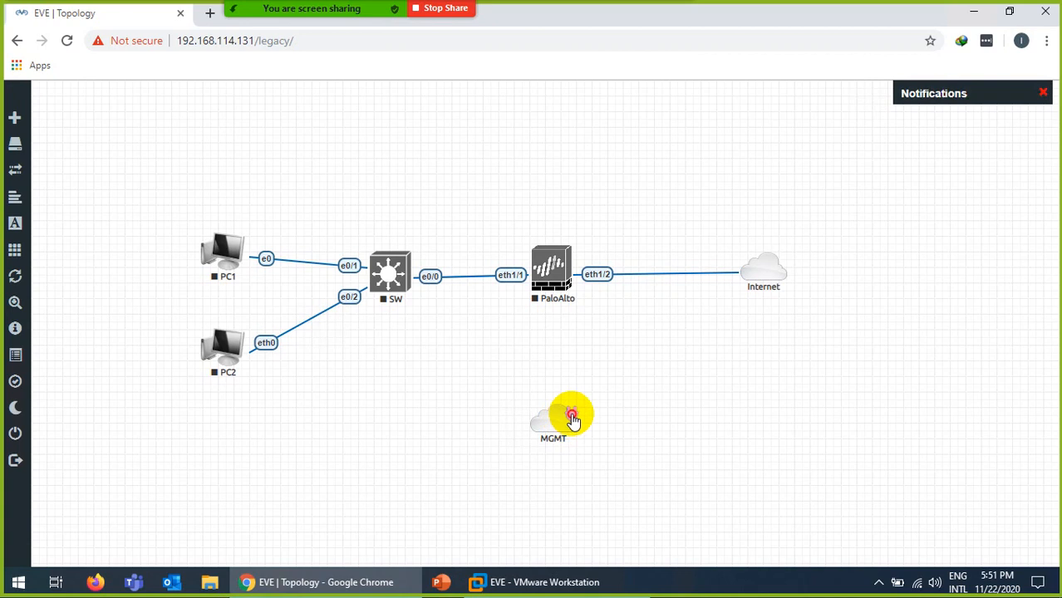
{"action": "left_click_drag", "start_coordinate": [571, 418], "coordinate": [549, 275]}
{"action": "left_click", "coordinate": [511, 292]}
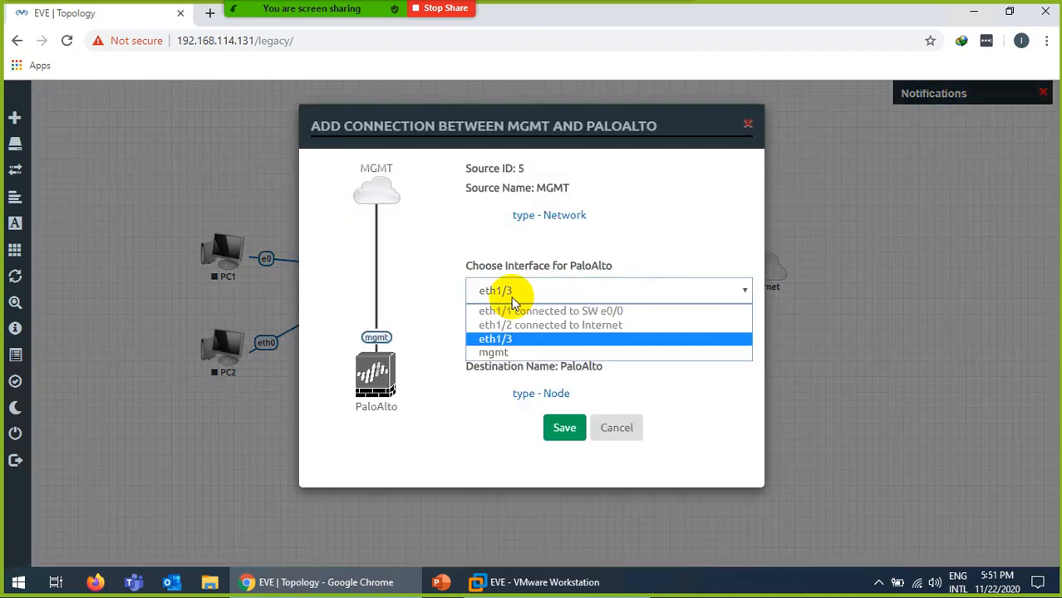
{"action": "left_click", "coordinate": [507, 354]}
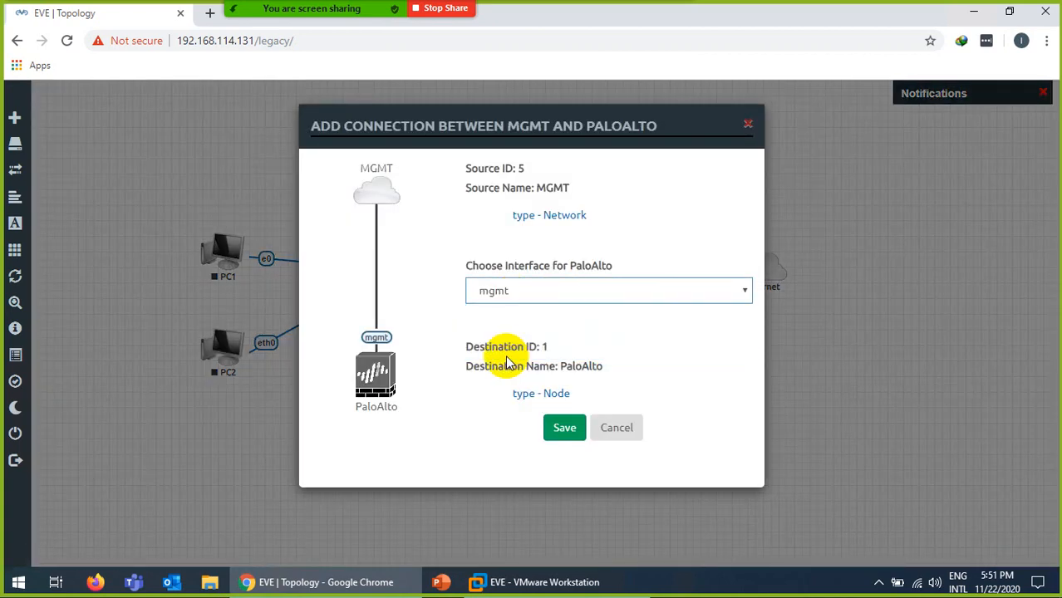
{"action": "left_click", "coordinate": [567, 431]}
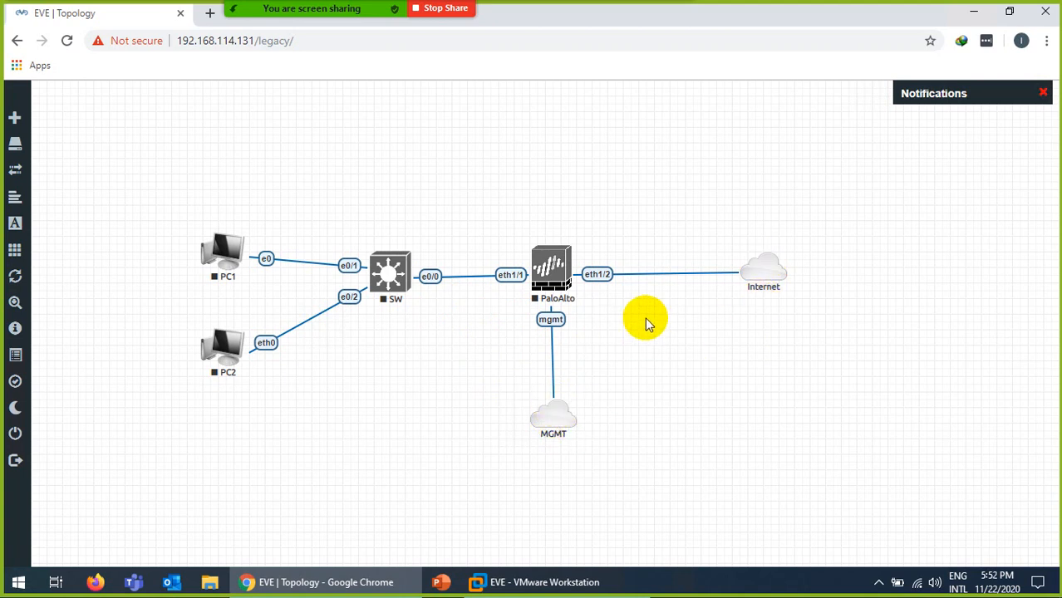
Align the SW, PaloAlto and Internet nodes on one horizontal row and reload the page.
{"action": "left_click_drag", "start_coordinate": [849, 233], "coordinate": [391, 276]}
{"action": "right_click", "coordinate": [391, 276]}
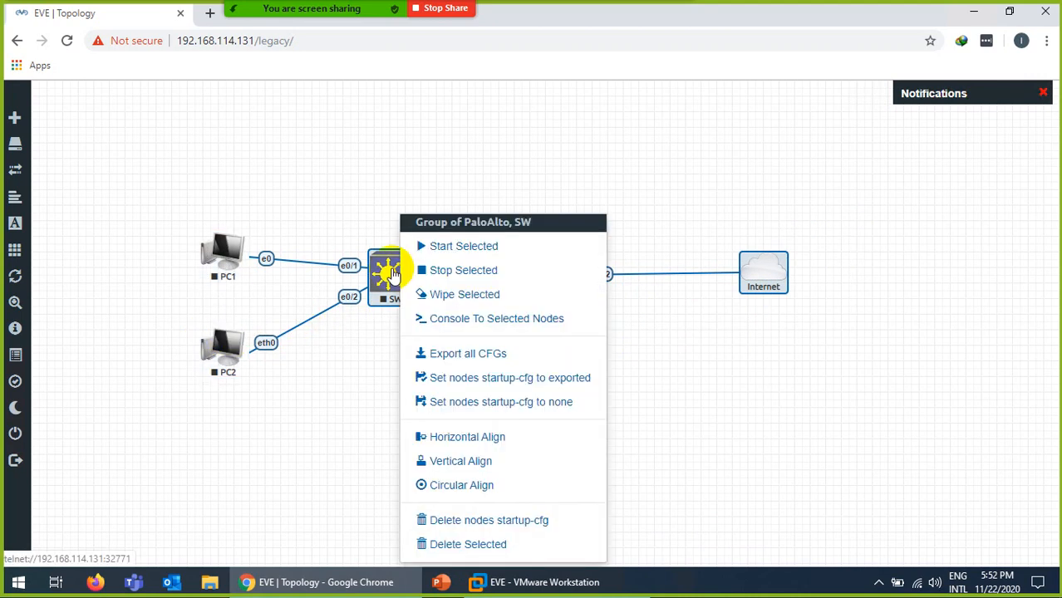
{"action": "left_click", "coordinate": [426, 439]}
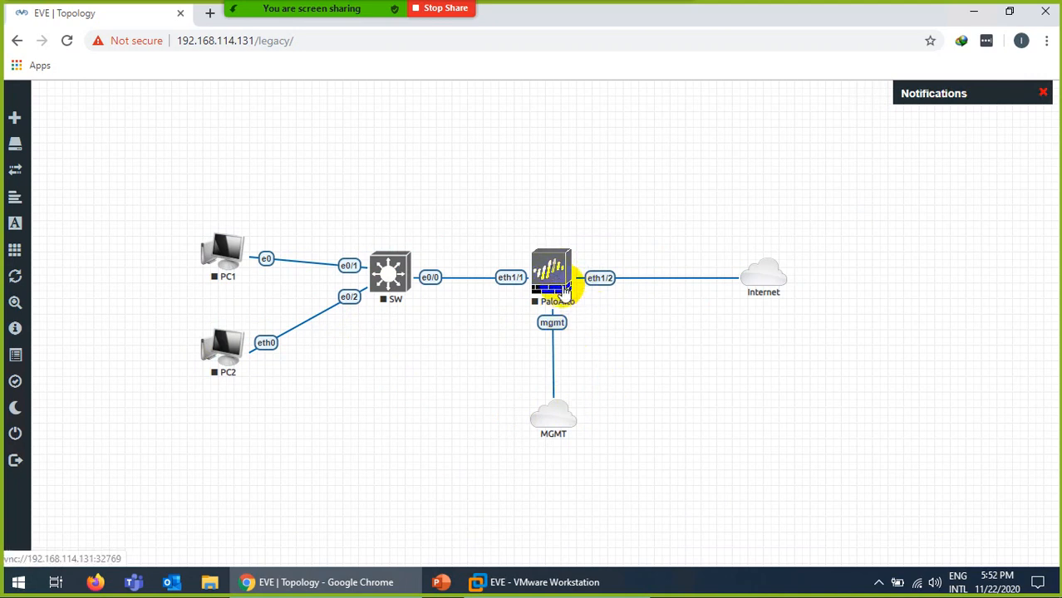
{"action": "left_click", "coordinate": [66, 40]}
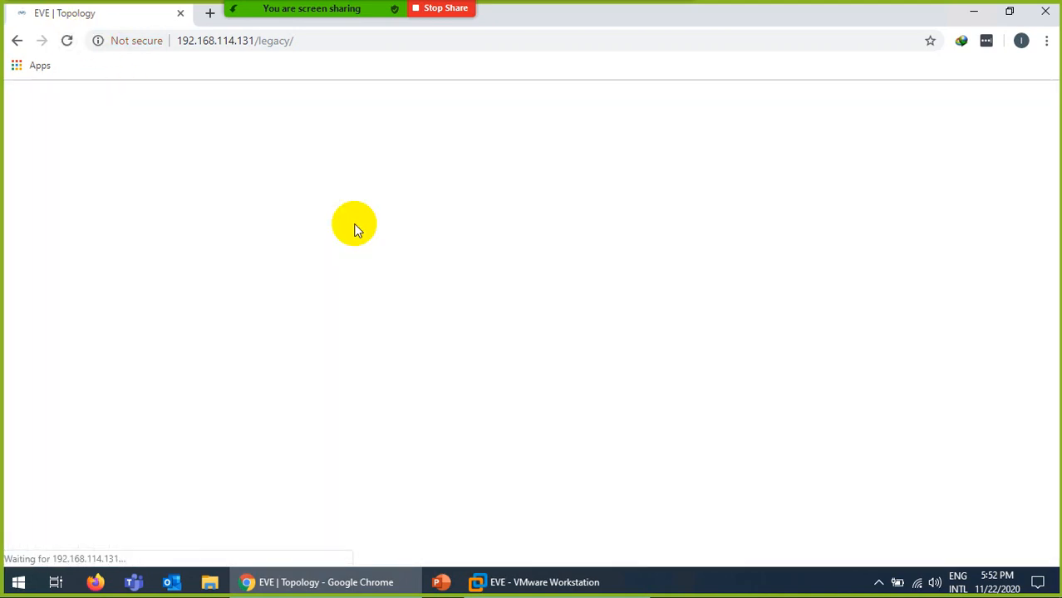
Start the PaloAlto, SW and PC2 nodes.
{"action": "right_click", "coordinate": [551, 277]}
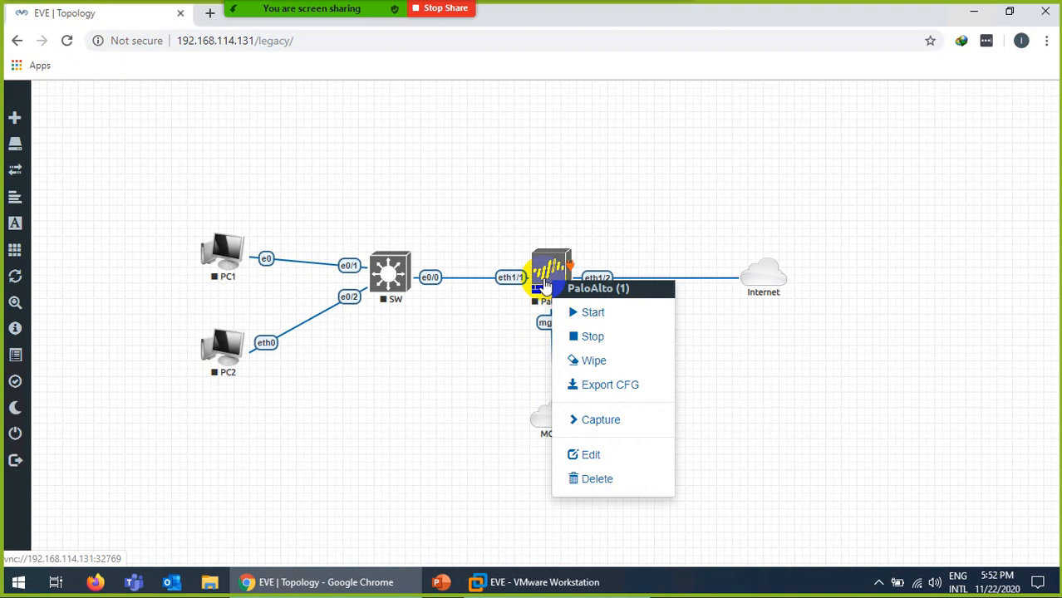
{"action": "left_click", "coordinate": [575, 312]}
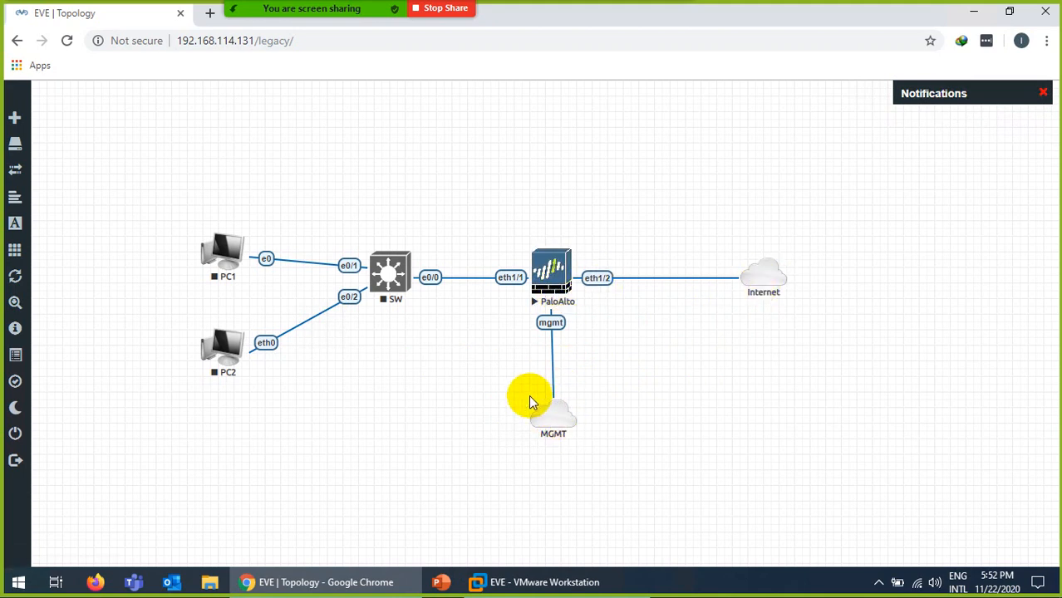
{"action": "right_click", "coordinate": [382, 281]}
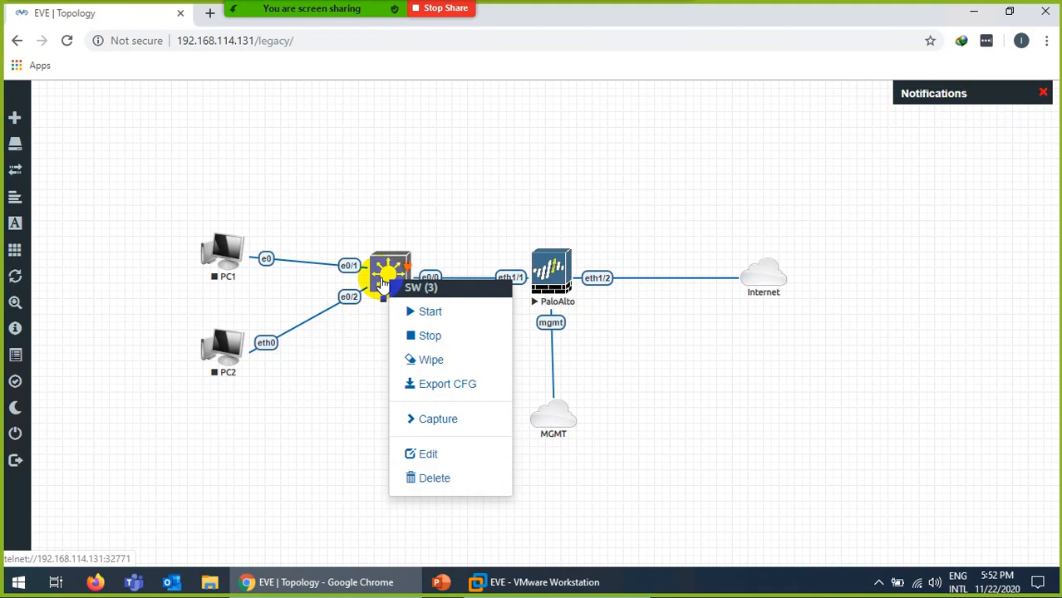
{"action": "left_click", "coordinate": [420, 311]}
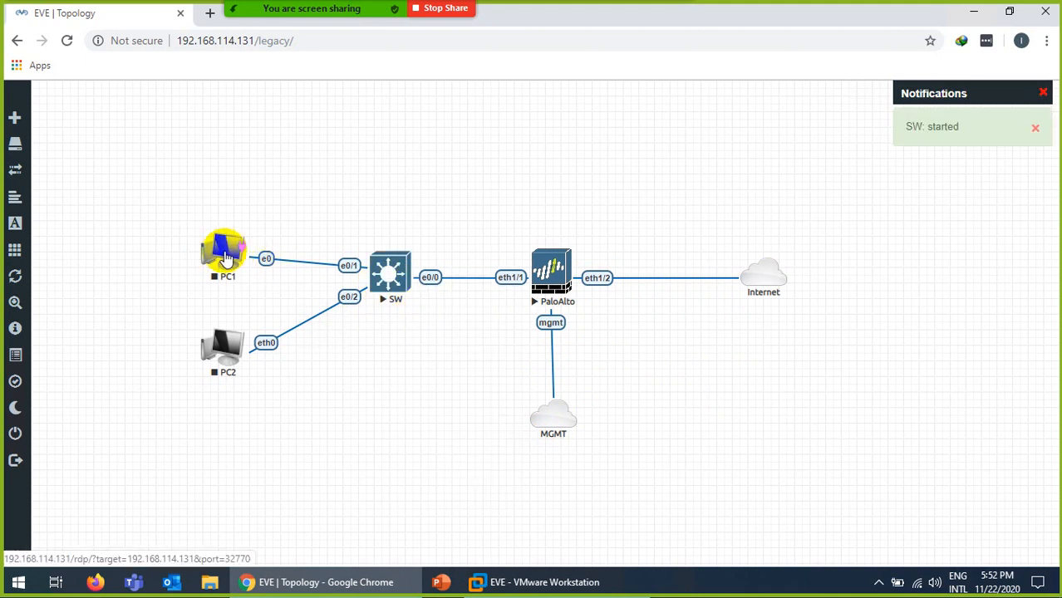
{"action": "right_click", "coordinate": [233, 349]}
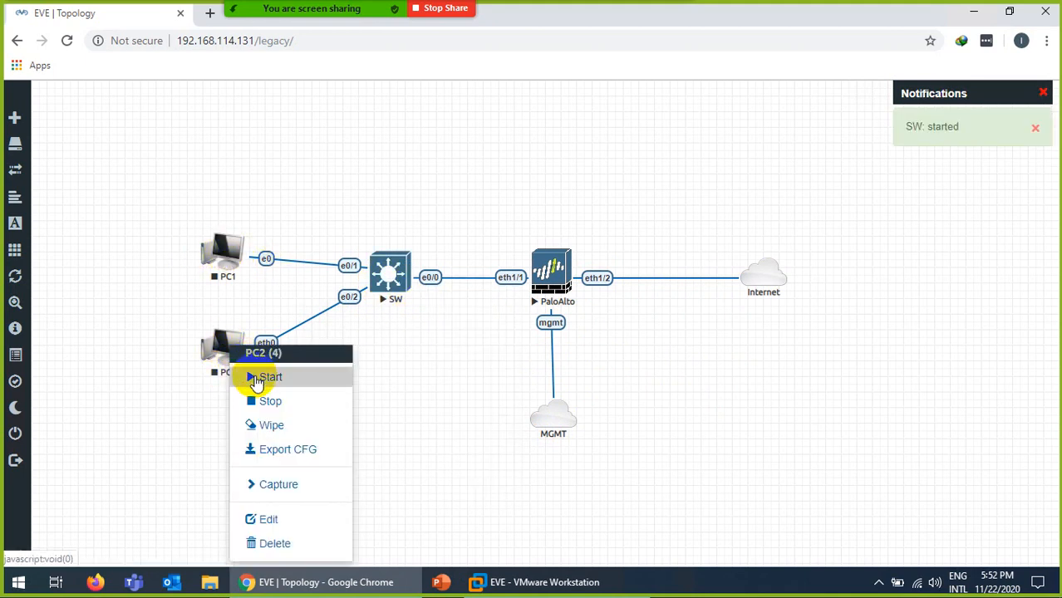
{"action": "left_click", "coordinate": [257, 376]}
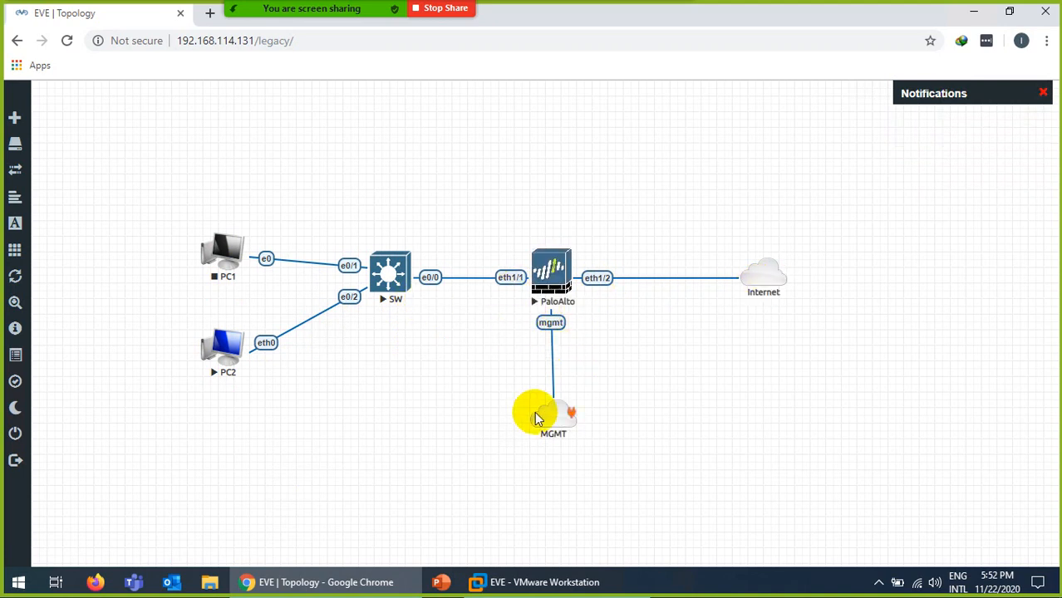
Draft a bold blue text label reading 192.168.114.0/24, then switch to VMware Workstation.
{"action": "right_click", "coordinate": [395, 357]}
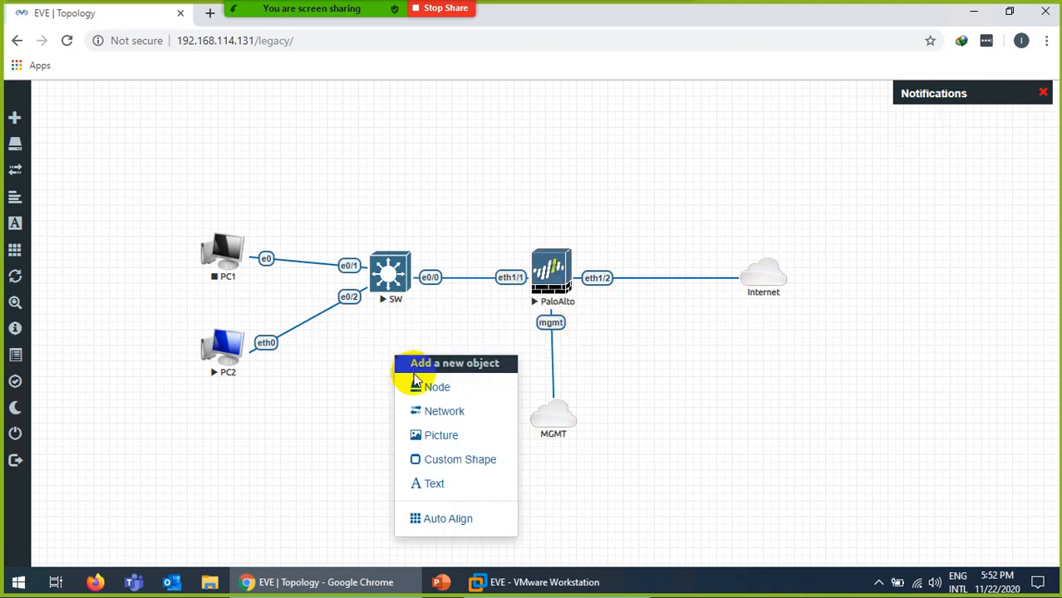
{"action": "left_click", "coordinate": [432, 488]}
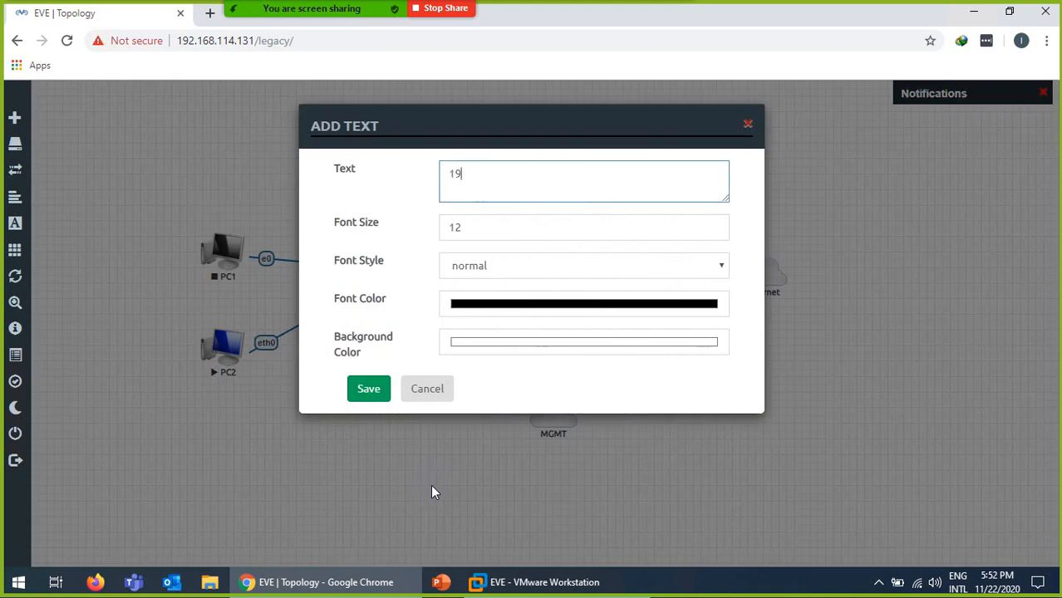
{"action": "type", "text": "192.168.114.0/24"}
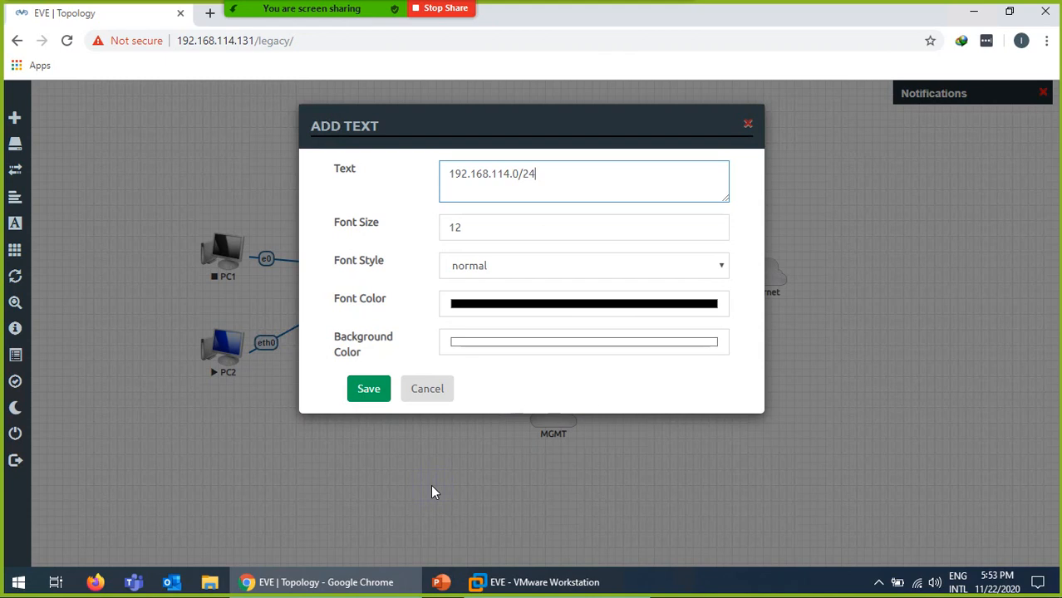
{"action": "left_click", "coordinate": [493, 304]}
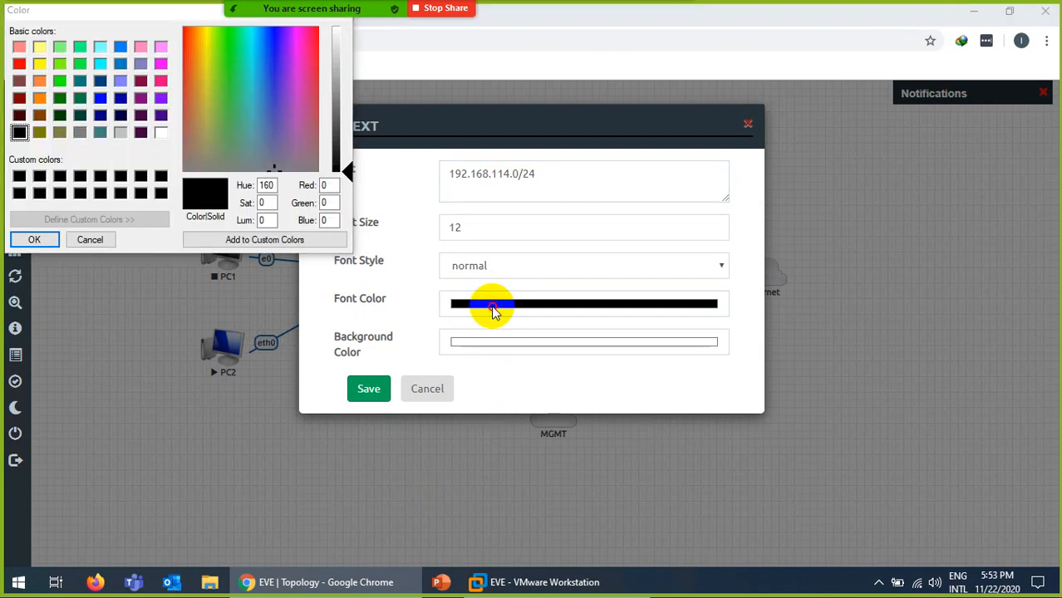
{"action": "left_click", "coordinate": [19, 64]}
{"action": "left_click", "coordinate": [100, 99]}
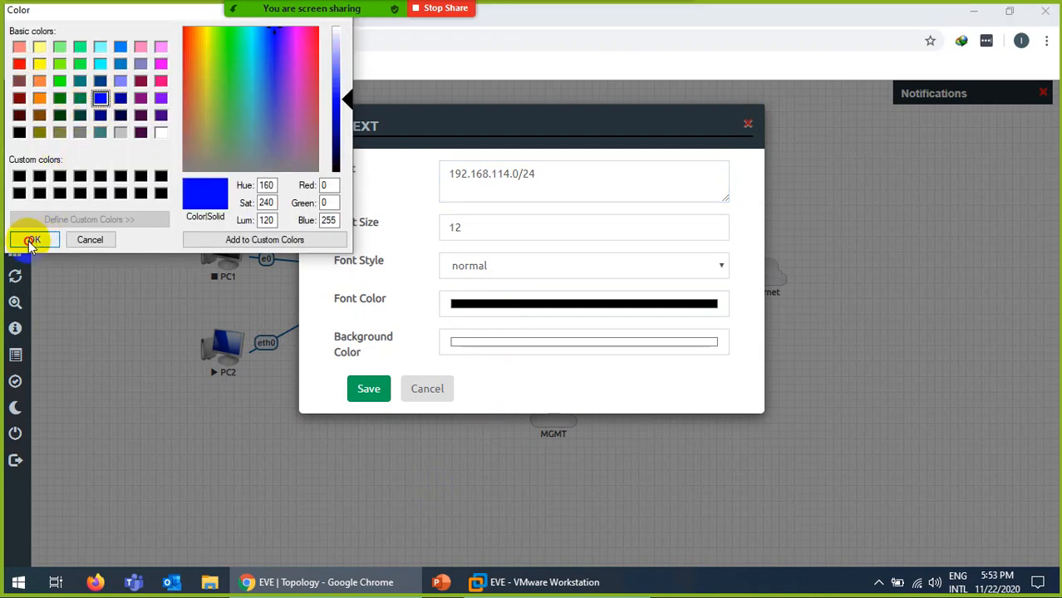
{"action": "left_click", "coordinate": [34, 240]}
{"action": "left_click", "coordinate": [493, 265]}
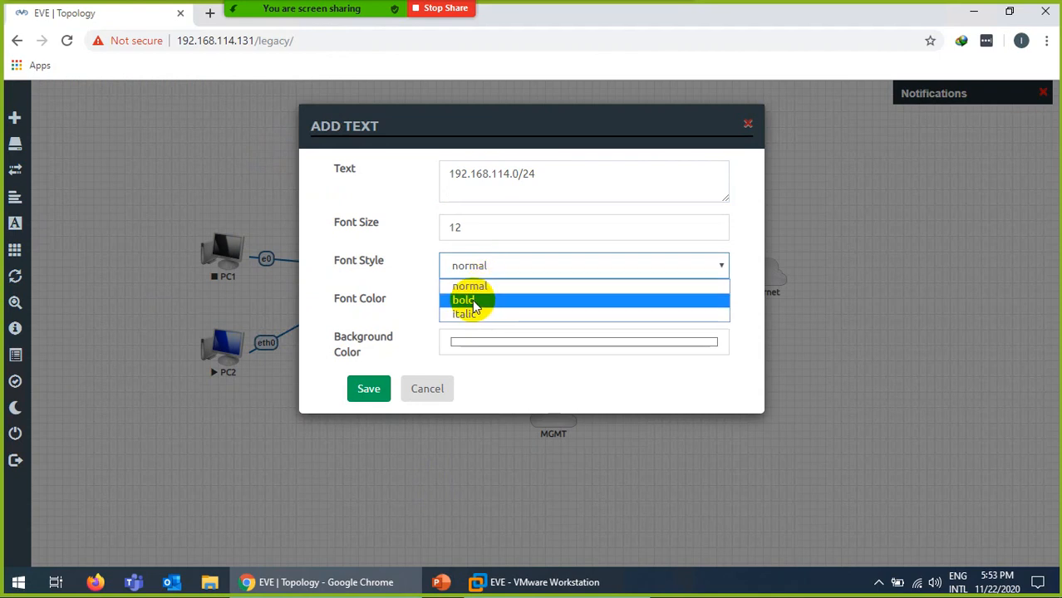
{"action": "left_click", "coordinate": [465, 300]}
{"action": "left_click", "coordinate": [518, 586]}
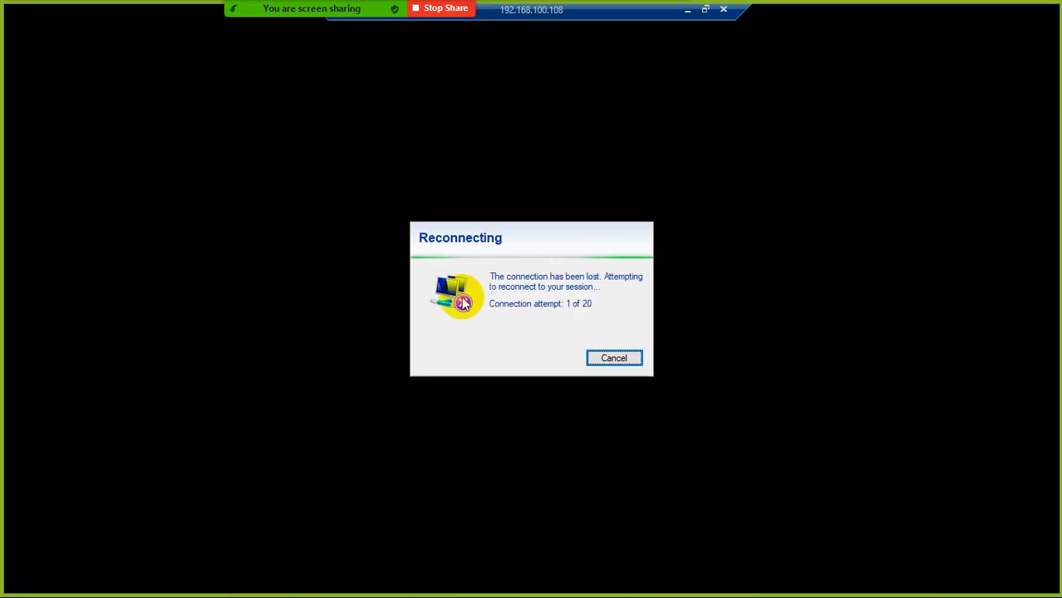
Minimize the remote session to view the lab diagram PDF, then return to VMware Workstation.
{"action": "left_click", "coordinate": [687, 12]}
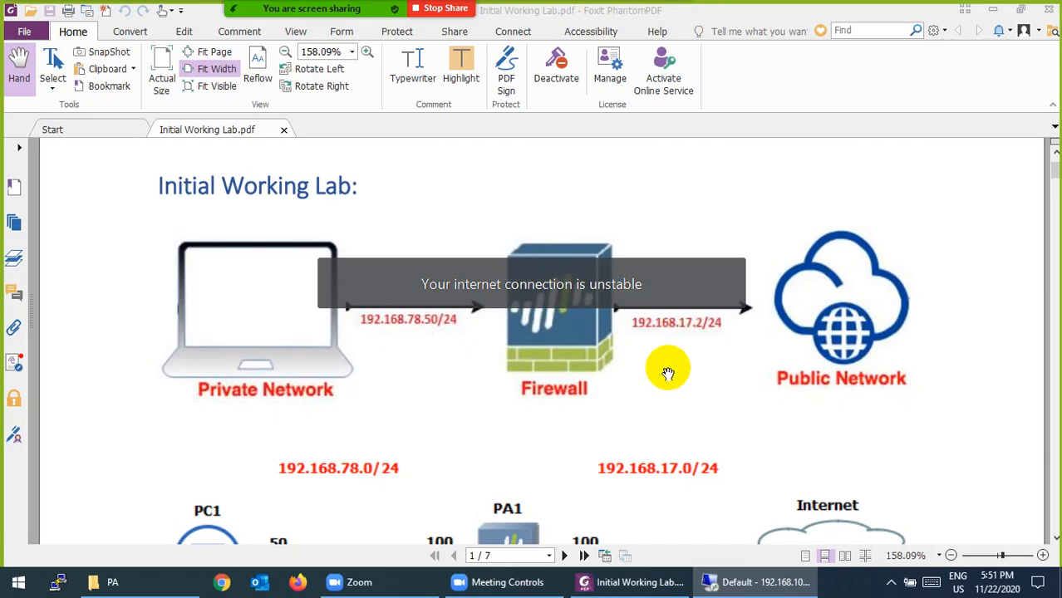
{"action": "left_click", "coordinate": [892, 581]}
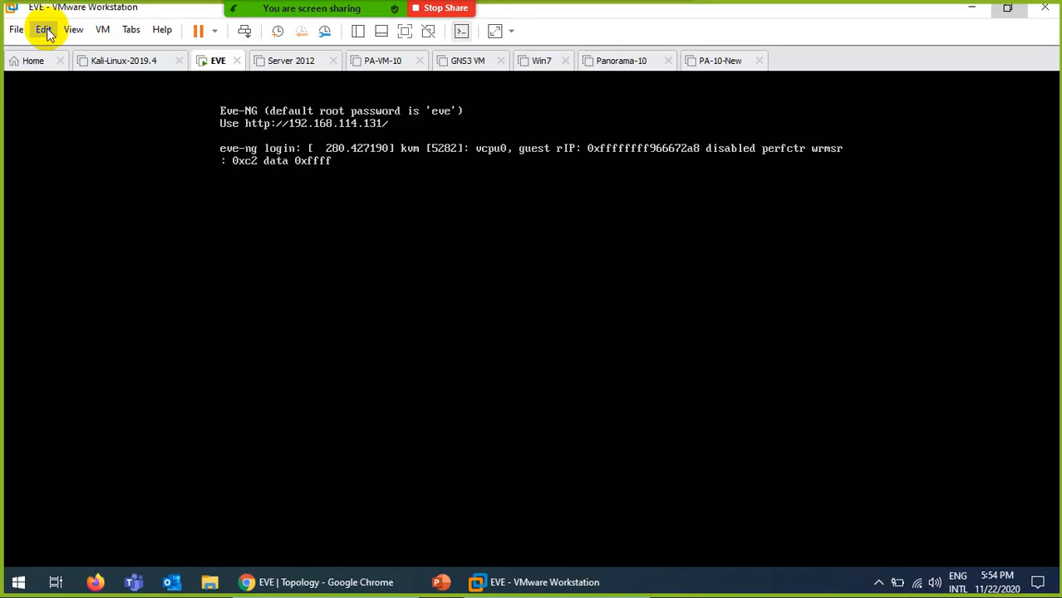
{"action": "left_click", "coordinate": [49, 33]}
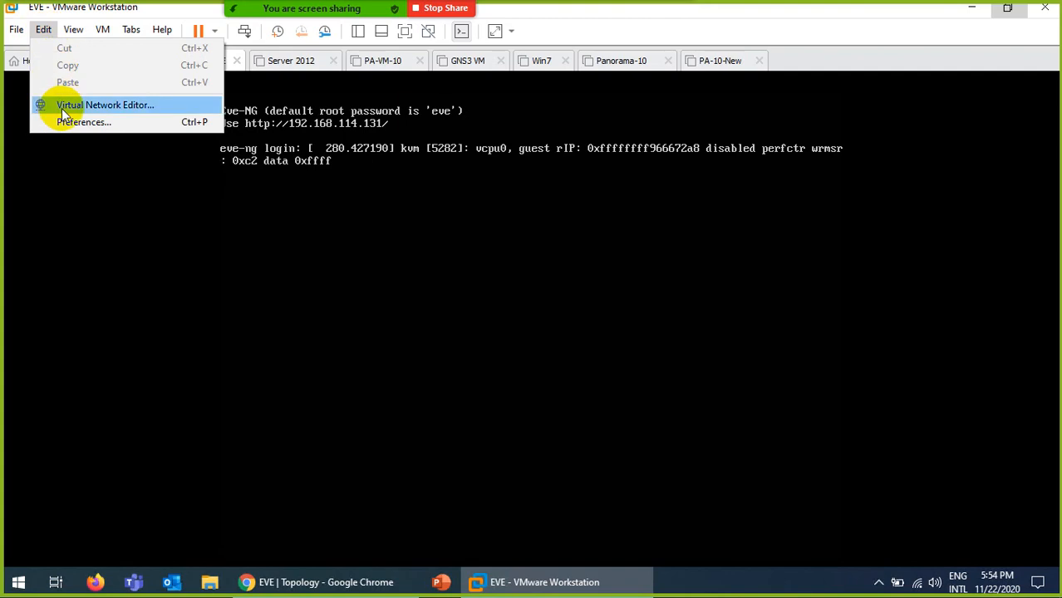
Confirm VMnet8 uses NAT subnet 192.168.114.0 in the Virtual Network Editor, then return to Chrome.
{"action": "left_click", "coordinate": [61, 107]}
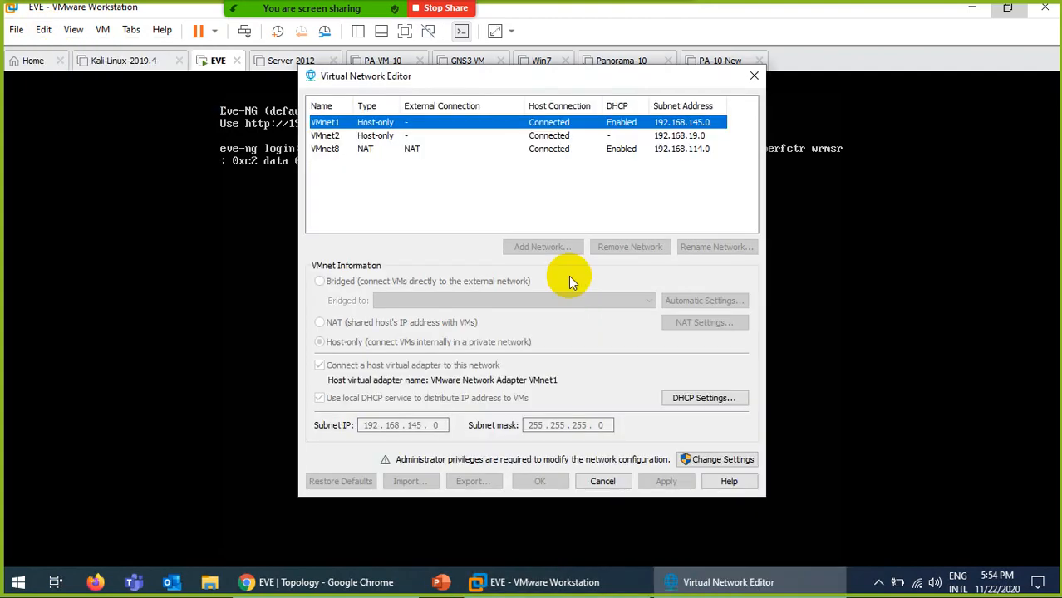
{"action": "left_click", "coordinate": [386, 153]}
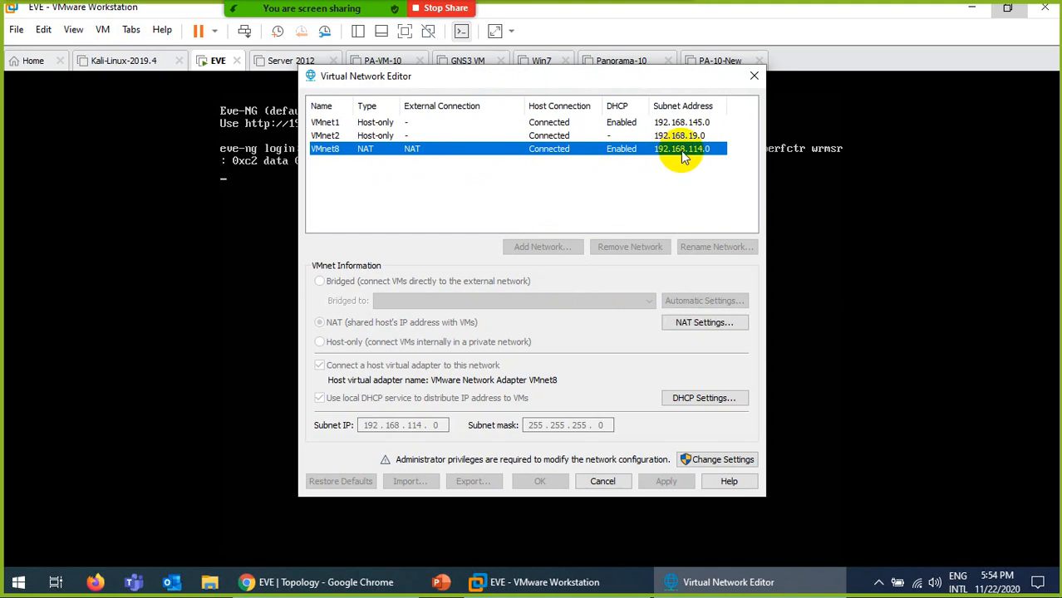
{"action": "left_click", "coordinate": [604, 481]}
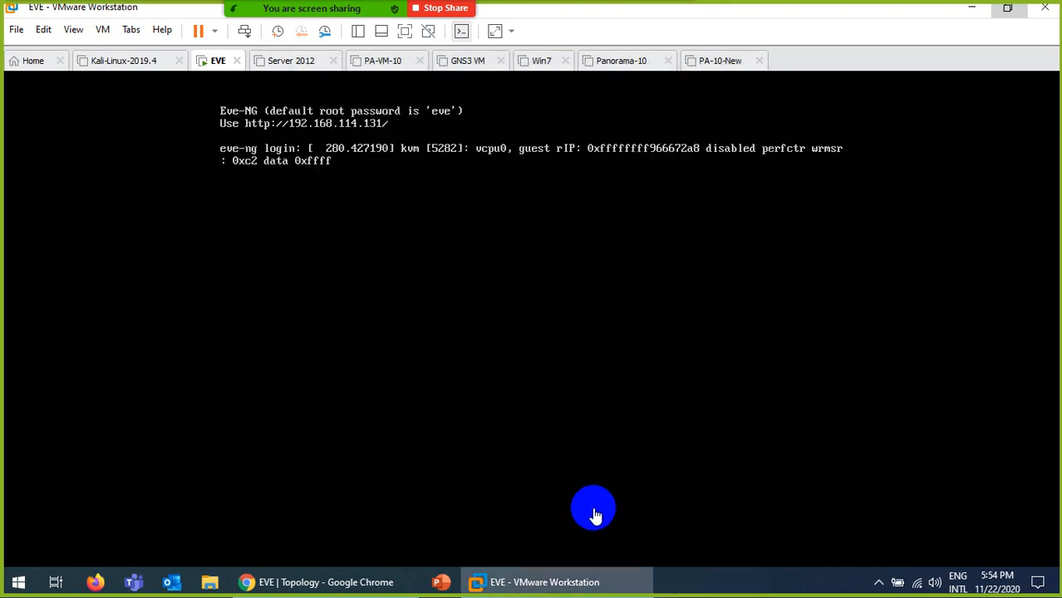
{"action": "left_click", "coordinate": [349, 587]}
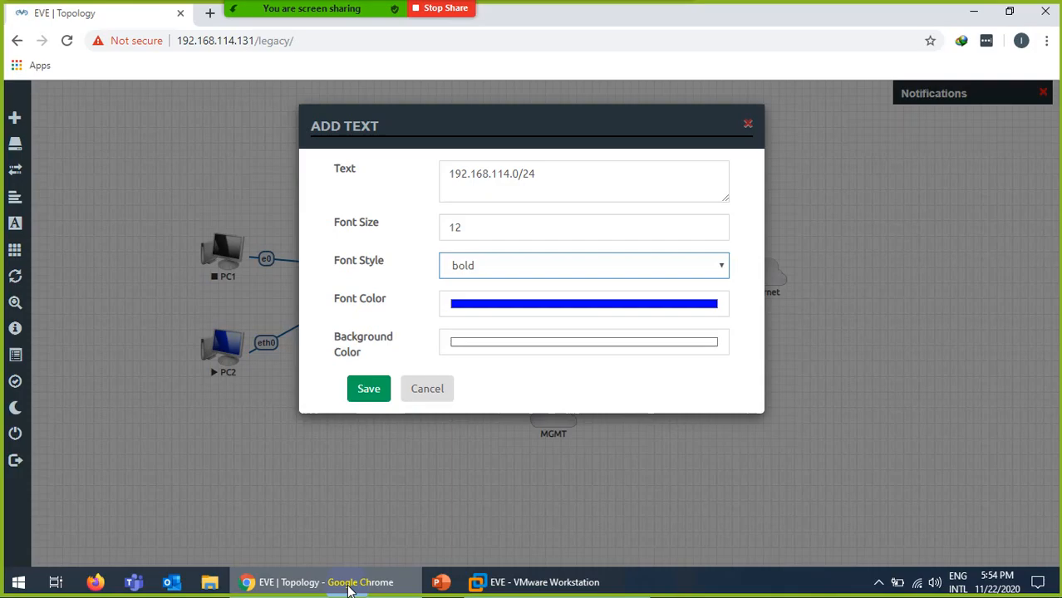
Save the 192.168.114.0/24 label and move it above the eth1/2–Internet link.
{"action": "left_click", "coordinate": [350, 588]}
{"action": "left_click", "coordinate": [350, 586]}
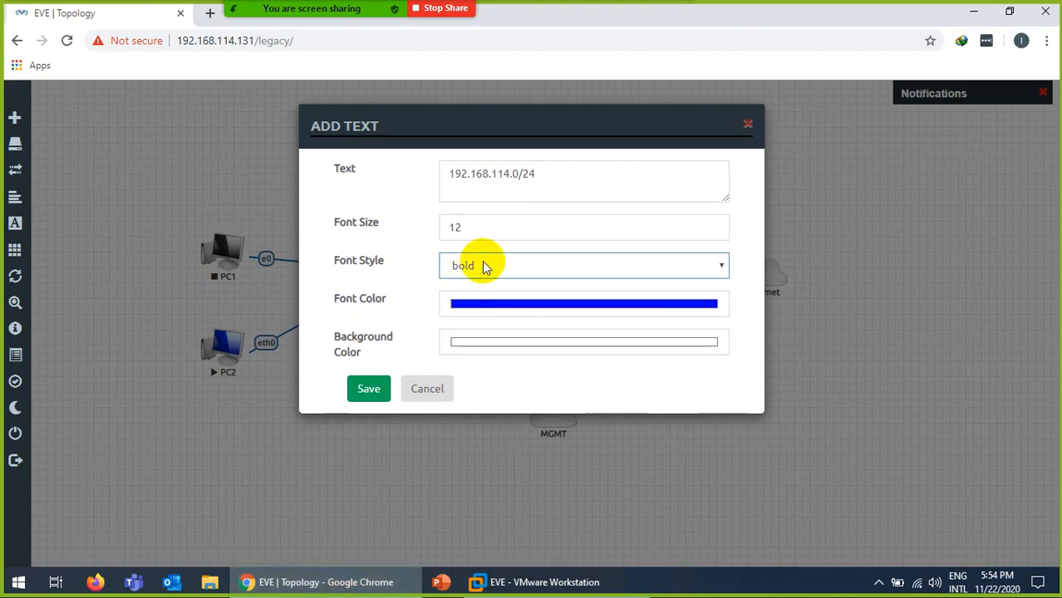
{"action": "left_click", "coordinate": [371, 388]}
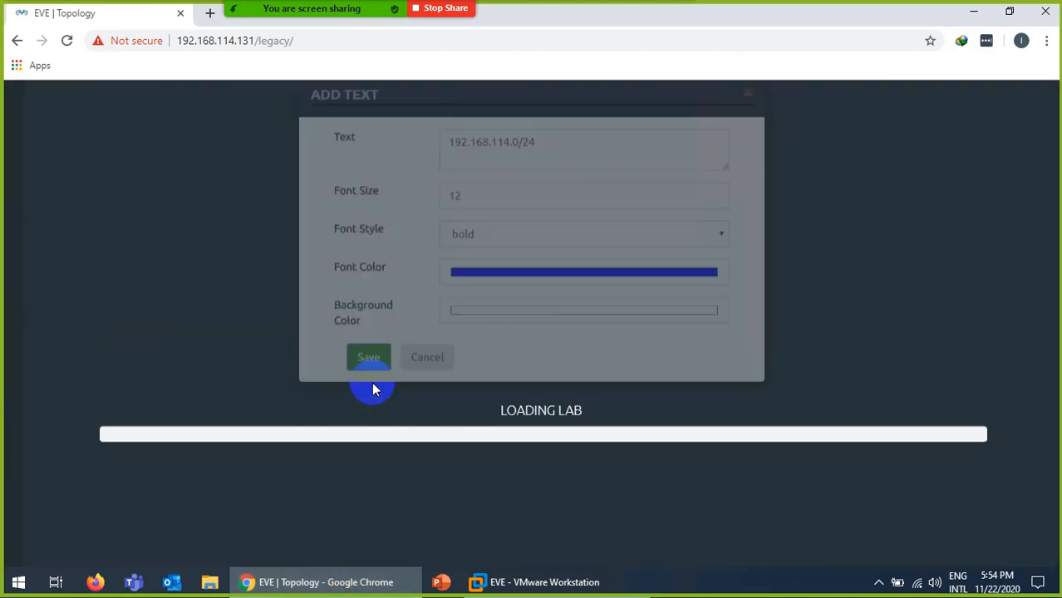
{"action": "left_click_drag", "start_coordinate": [433, 359], "coordinate": [669, 267]}
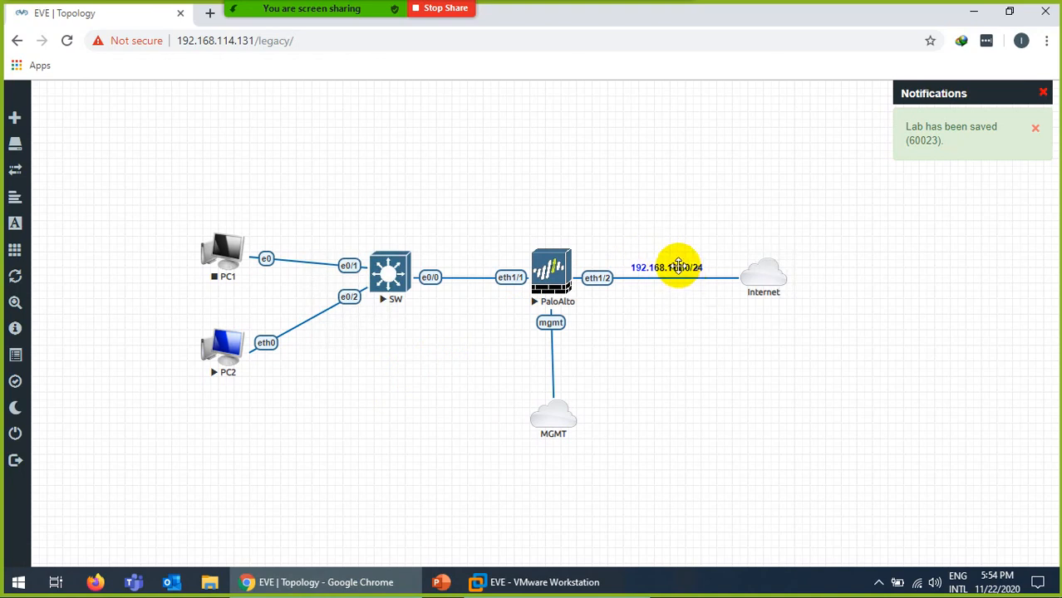
Duplicate the label onto the SW–PaloAlto link and change the copy to 192.168.1.0/24.
{"action": "right_click", "coordinate": [678, 266]}
{"action": "left_click", "coordinate": [710, 297]}
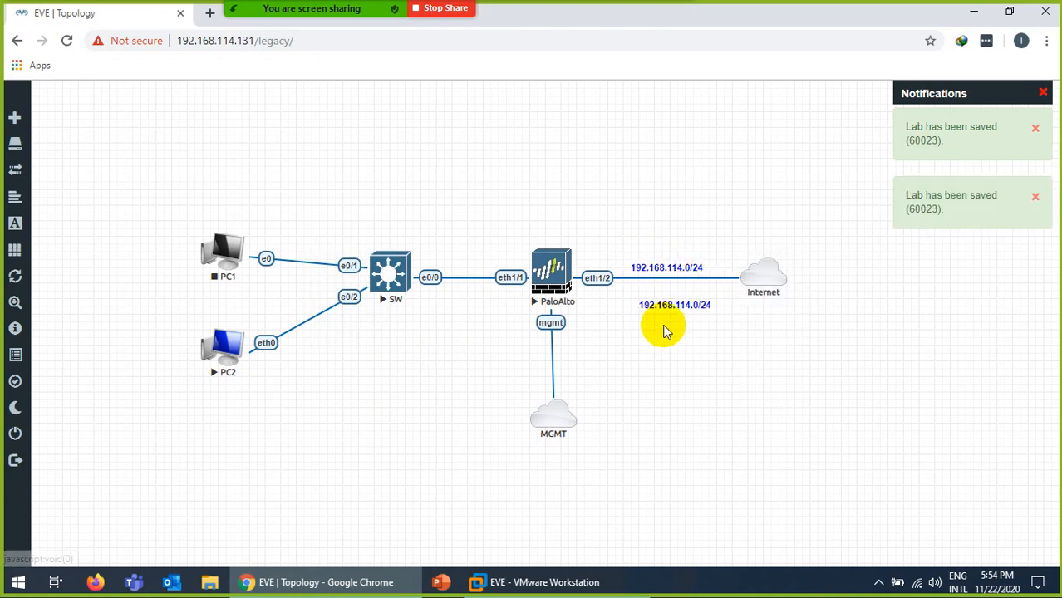
{"action": "left_click_drag", "start_coordinate": [674, 305], "coordinate": [463, 258]}
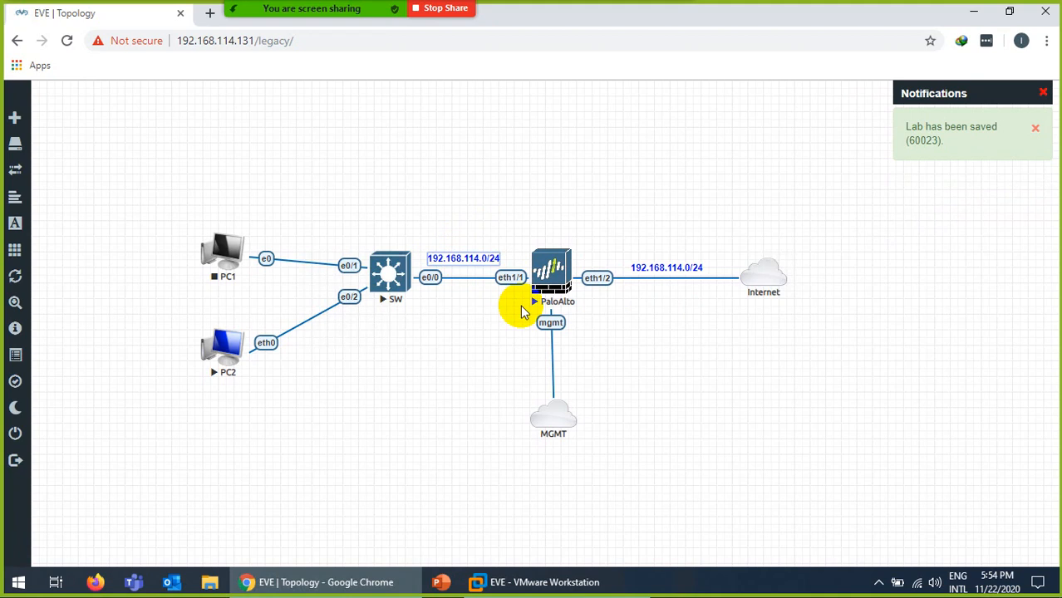
{"action": "key", "text": "Right"}
{"action": "key", "text": "Right"}
{"action": "key", "text": "Right"}
{"action": "key", "text": "Right"}
{"action": "key", "text": "Right"}
{"action": "key", "text": "Right"}
{"action": "key", "text": "Right"}
{"action": "key", "text": "Right"}
{"action": "key", "text": "Right"}
{"action": "key", "text": "Right"}
{"action": "key", "text": "Right"}
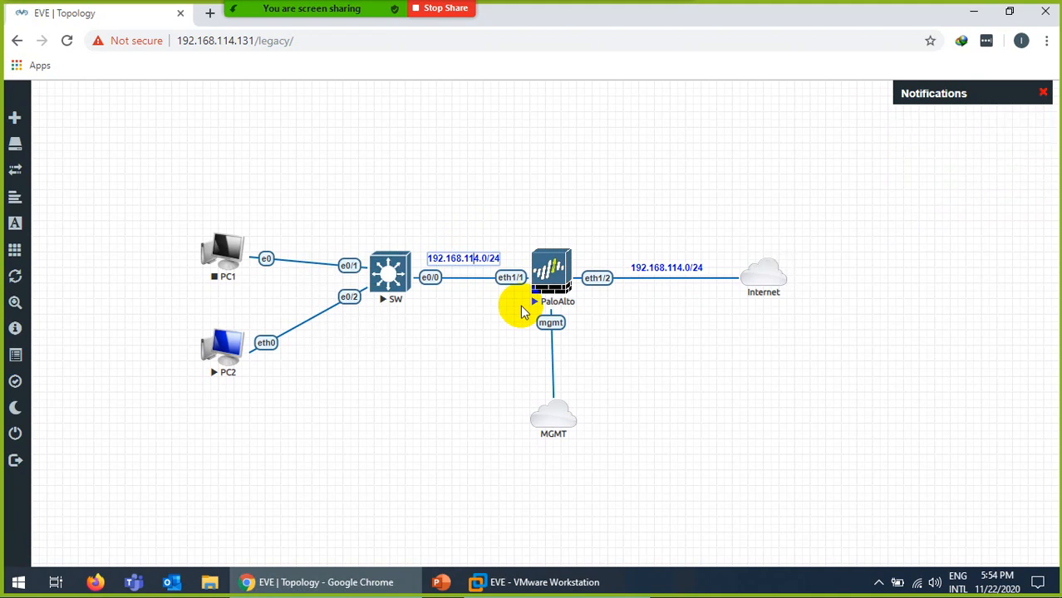
{"action": "key", "text": "BackSpace"}
{"action": "key", "text": "BackSpace"}
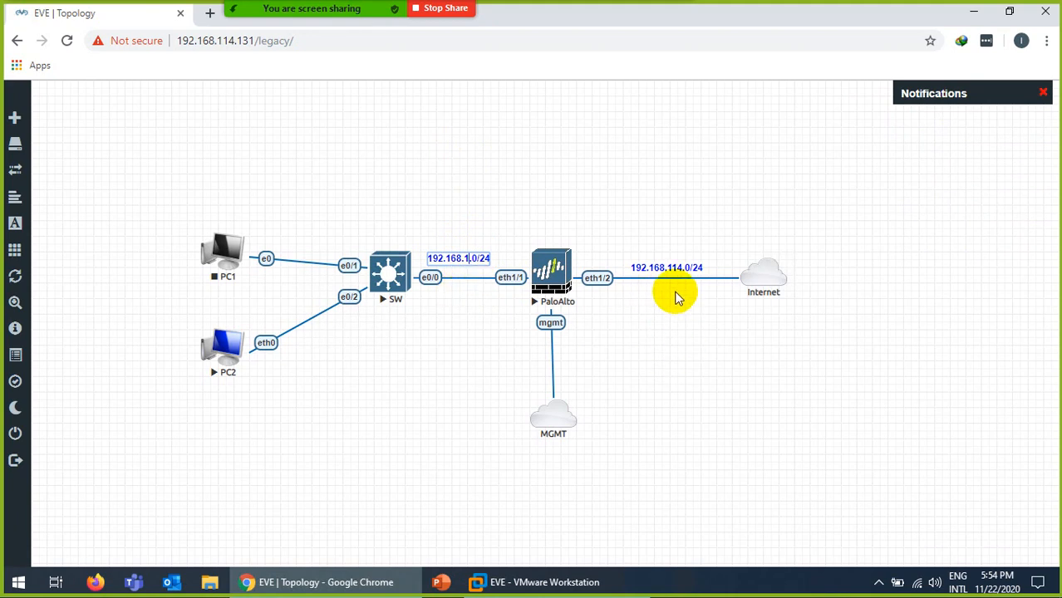
{"action": "left_click", "coordinate": [475, 348]}
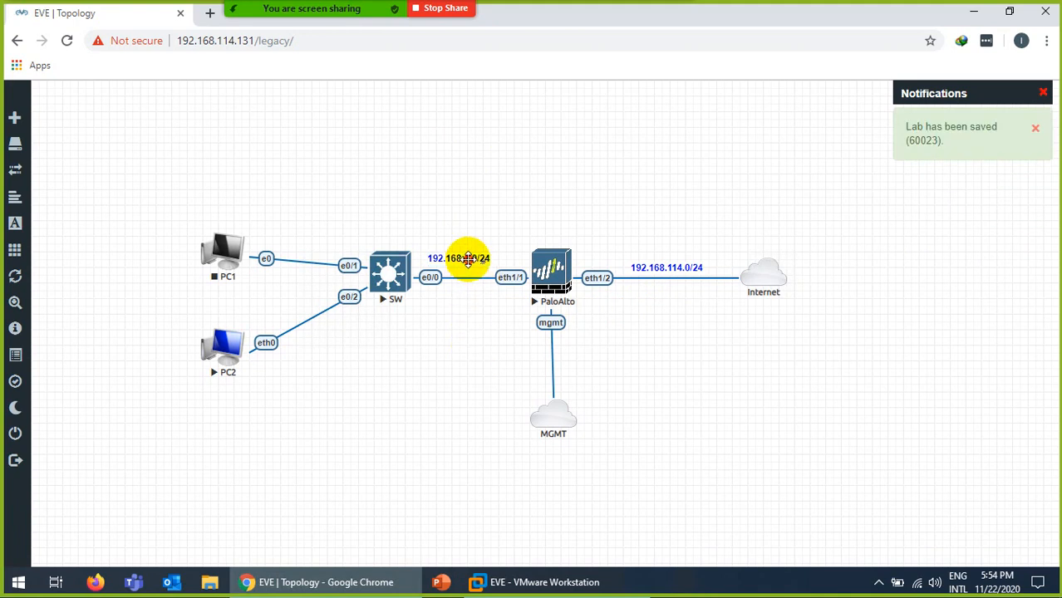
{"action": "left_click_drag", "start_coordinate": [464, 257], "coordinate": [473, 263]}
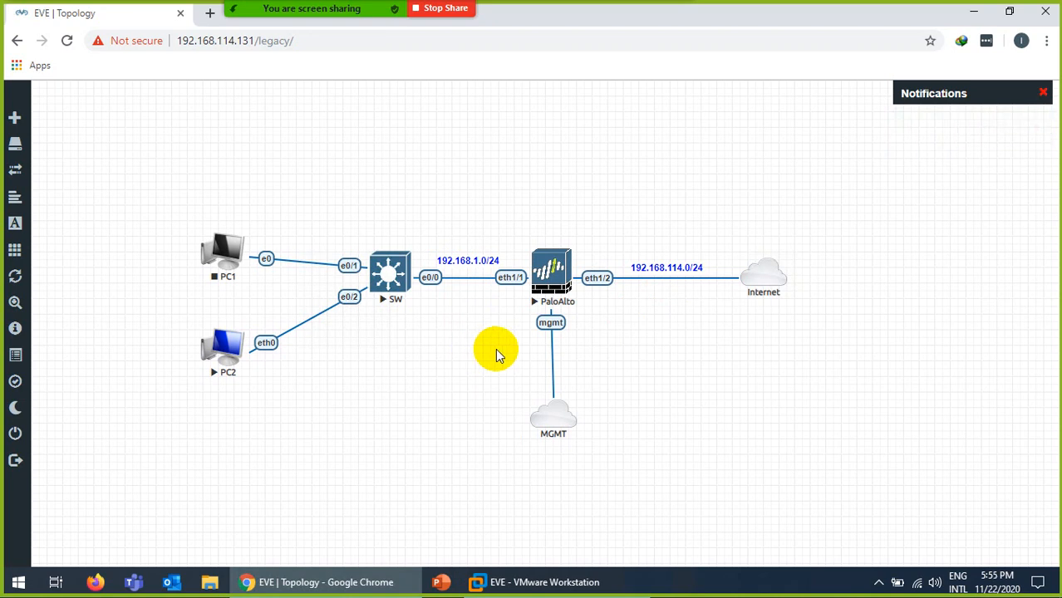
Place a copy of the 192.168.114.0/24 label beside the MGMT link.
{"action": "right_click", "coordinate": [672, 266]}
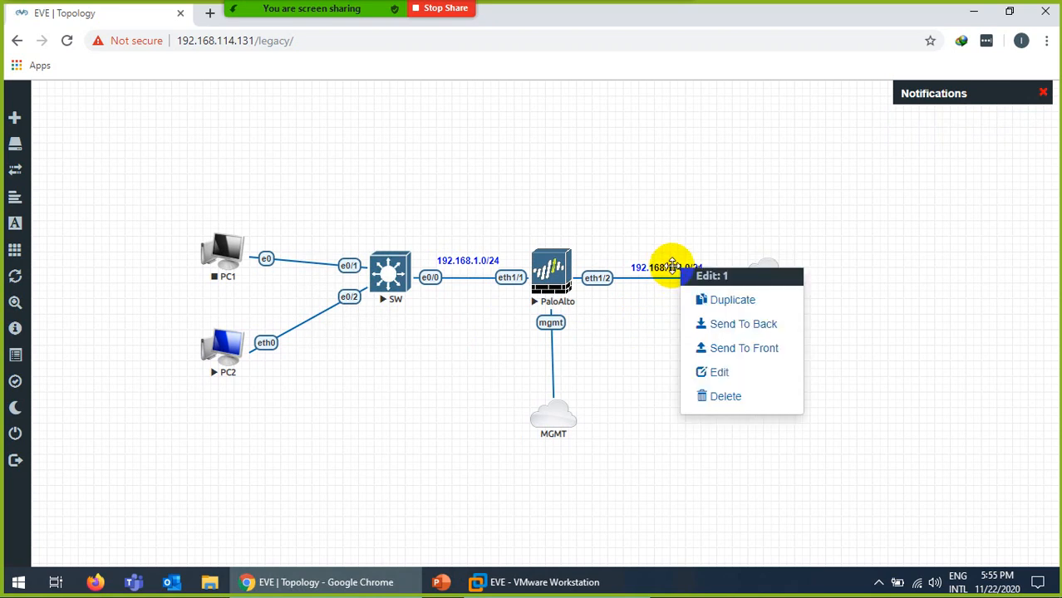
{"action": "left_click", "coordinate": [706, 300]}
{"action": "left_click_drag", "start_coordinate": [665, 309], "coordinate": [595, 363]}
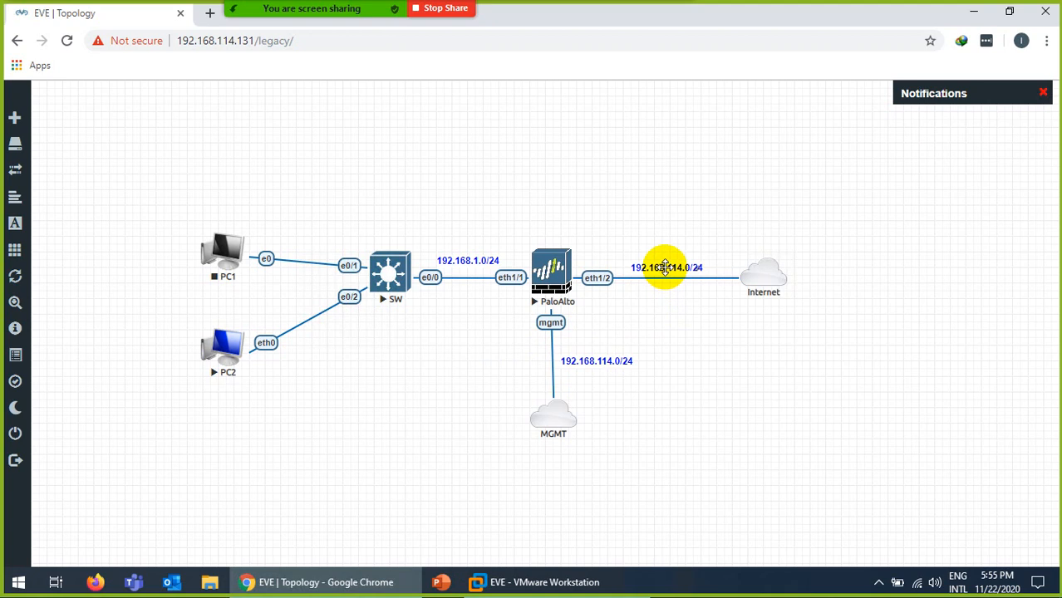
Add another copy beside the Internet cloud reading 192.168.114.2, then bring up VMware Workstation.
{"action": "right_click", "coordinate": [665, 267]}
{"action": "left_click", "coordinate": [687, 298]}
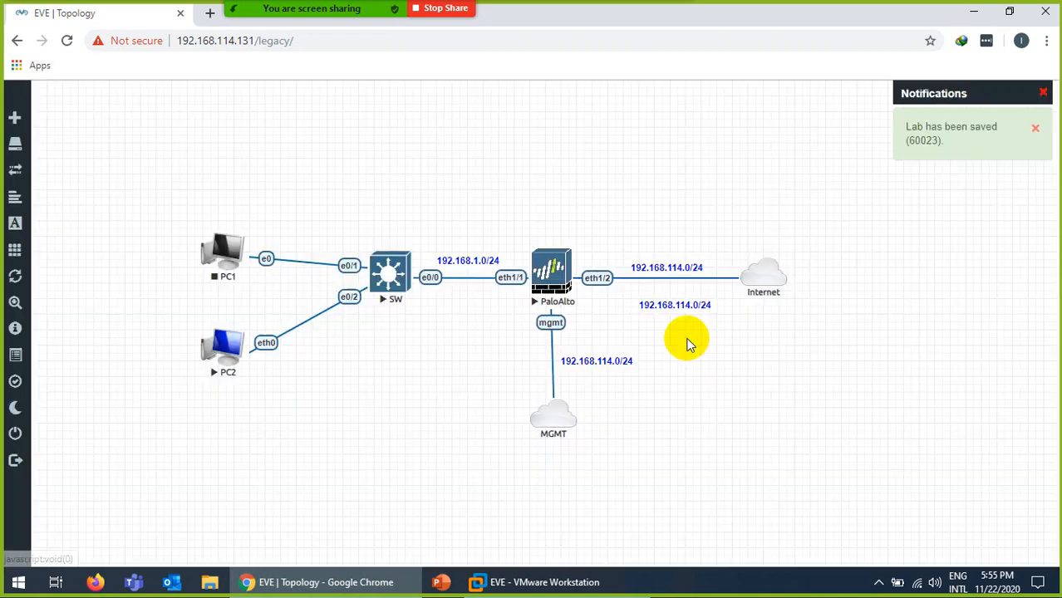
{"action": "left_click_drag", "start_coordinate": [679, 303], "coordinate": [831, 270]}
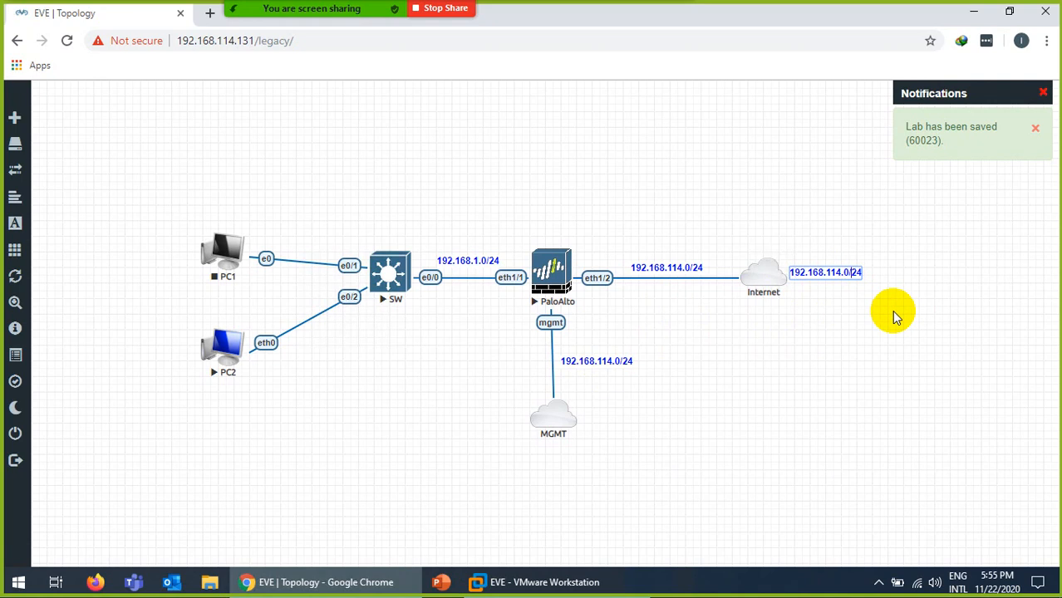
{"action": "key", "text": "BackSpace"}
{"action": "key", "text": "BackSpace"}
{"action": "key", "text": "BackSpace"}
{"action": "key", "text": "BackSpace"}
{"action": "type", "text": "2"}
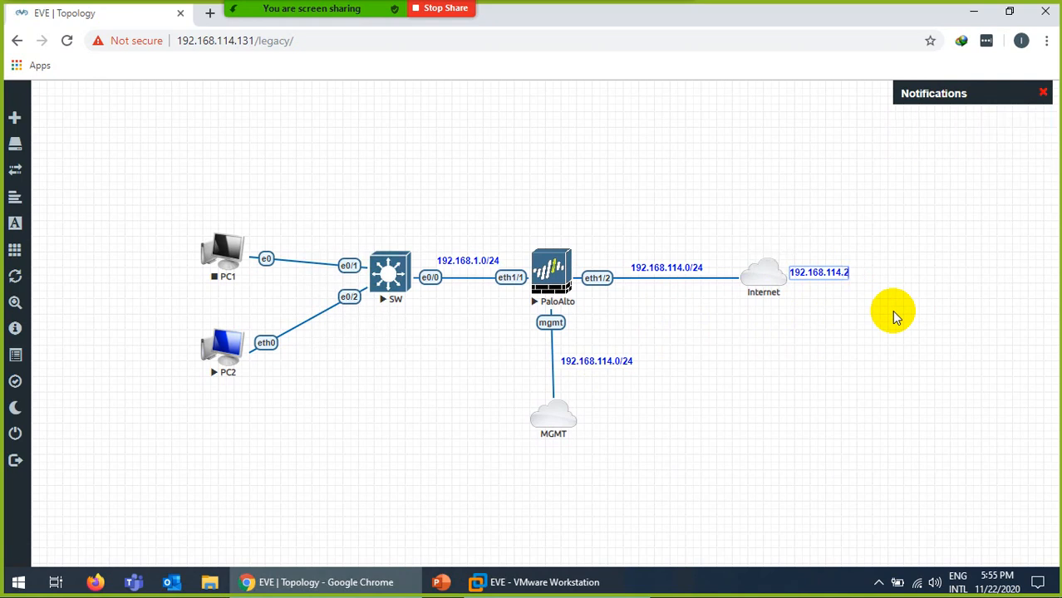
{"action": "left_click", "coordinate": [813, 326]}
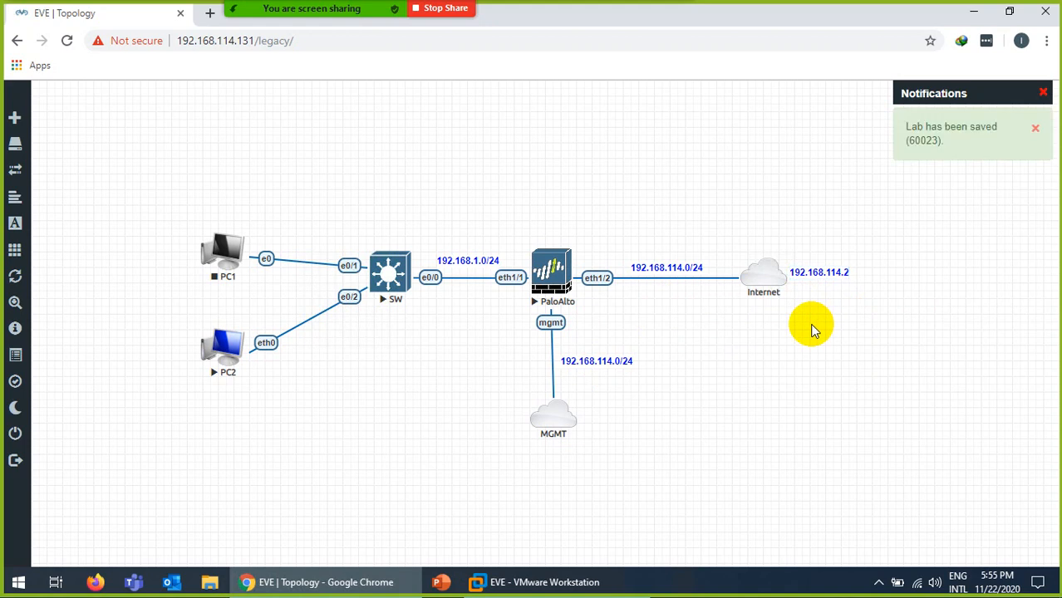
{"action": "left_click", "coordinate": [549, 583]}
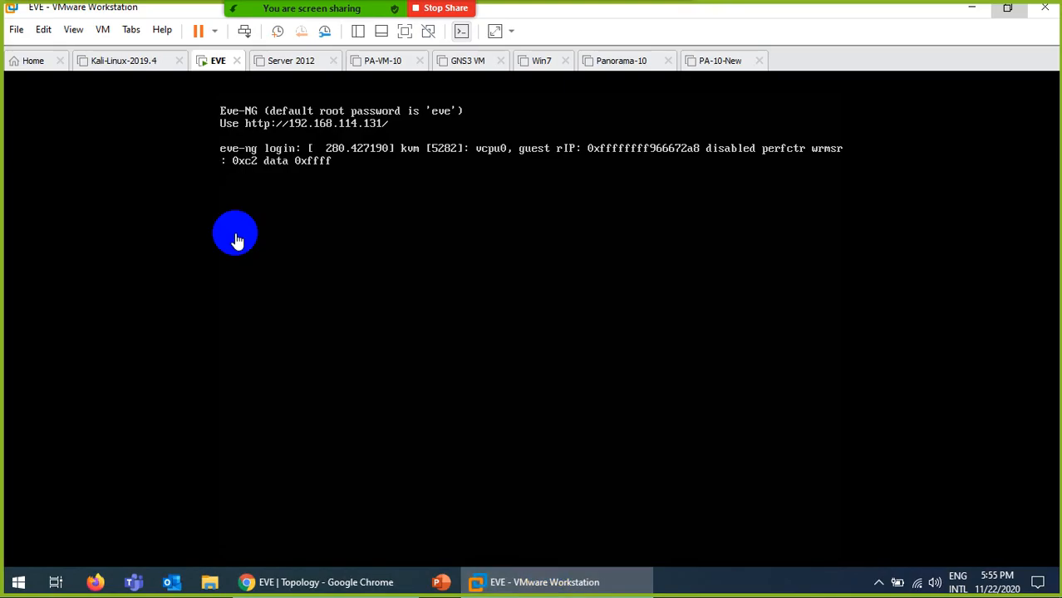
Confirm the VMnet8 NAT gateway IP is 192.168.114.2, close both dialogs, and return to Chrome.
{"action": "left_click", "coordinate": [43, 30]}
{"action": "left_click", "coordinate": [63, 105]}
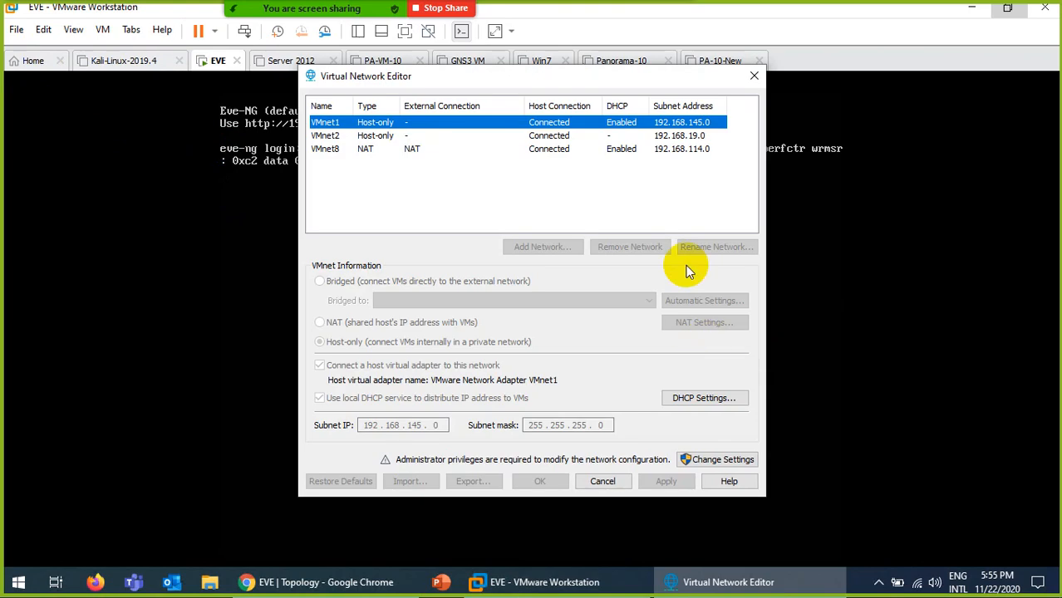
{"action": "left_click", "coordinate": [677, 149]}
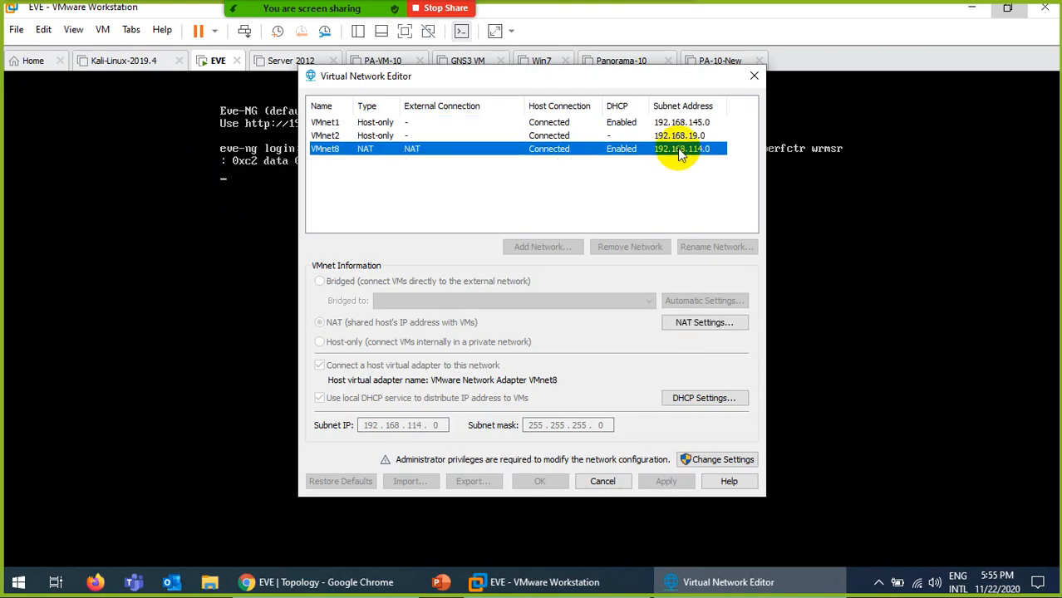
{"action": "left_click", "coordinate": [698, 322]}
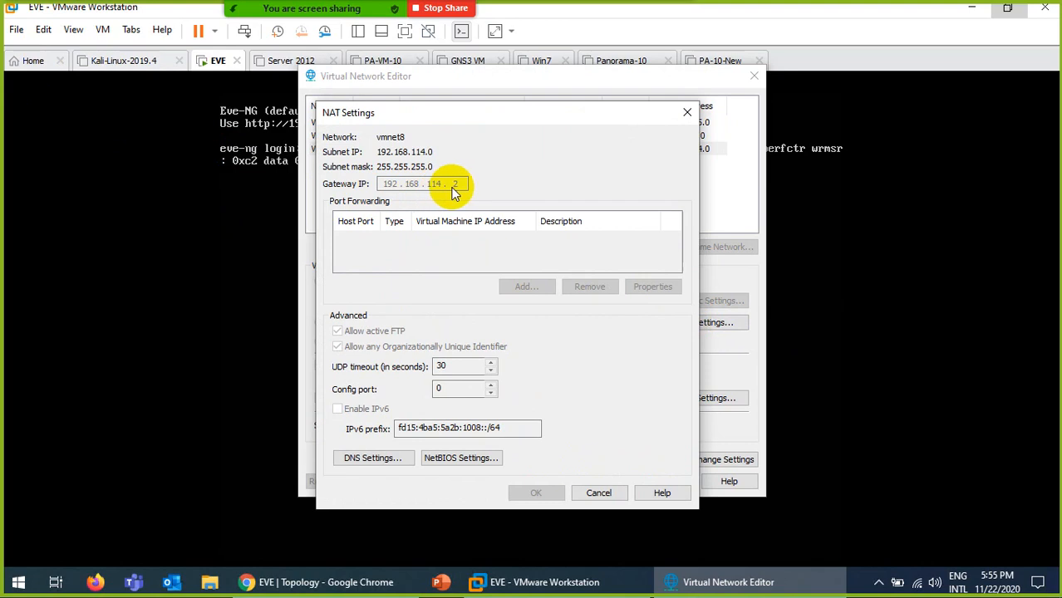
{"action": "left_click", "coordinate": [599, 492]}
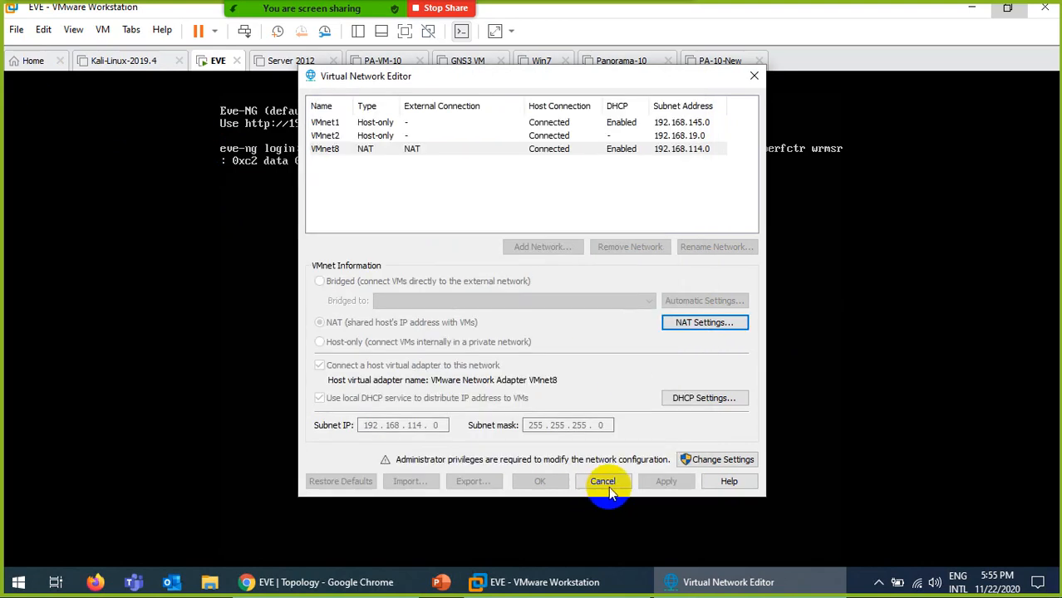
{"action": "left_click", "coordinate": [604, 482]}
{"action": "left_click", "coordinate": [315, 583]}
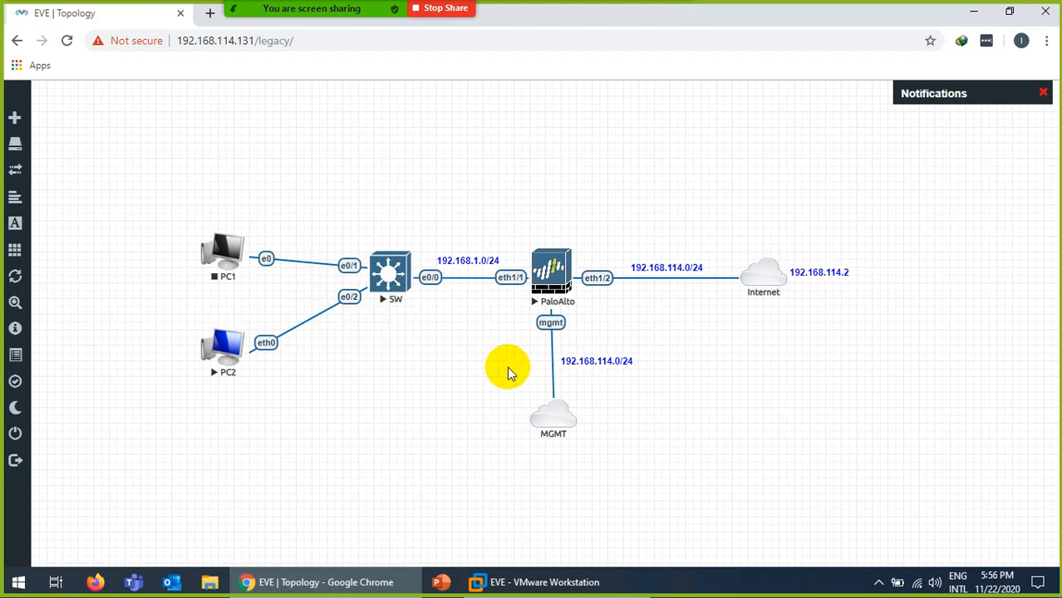
Label PC1 as 192.168.1.1/24 using a copy of the 192.168.1.0/24 label.
{"action": "right_click", "coordinate": [467, 259]}
{"action": "left_click", "coordinate": [487, 293]}
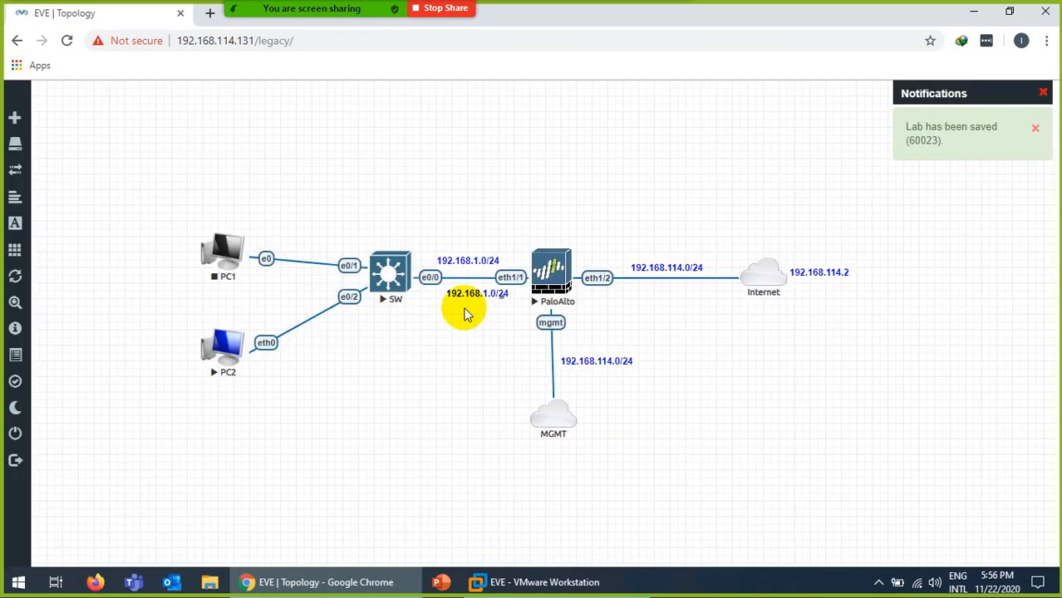
{"action": "left_click_drag", "start_coordinate": [476, 294], "coordinate": [220, 295]}
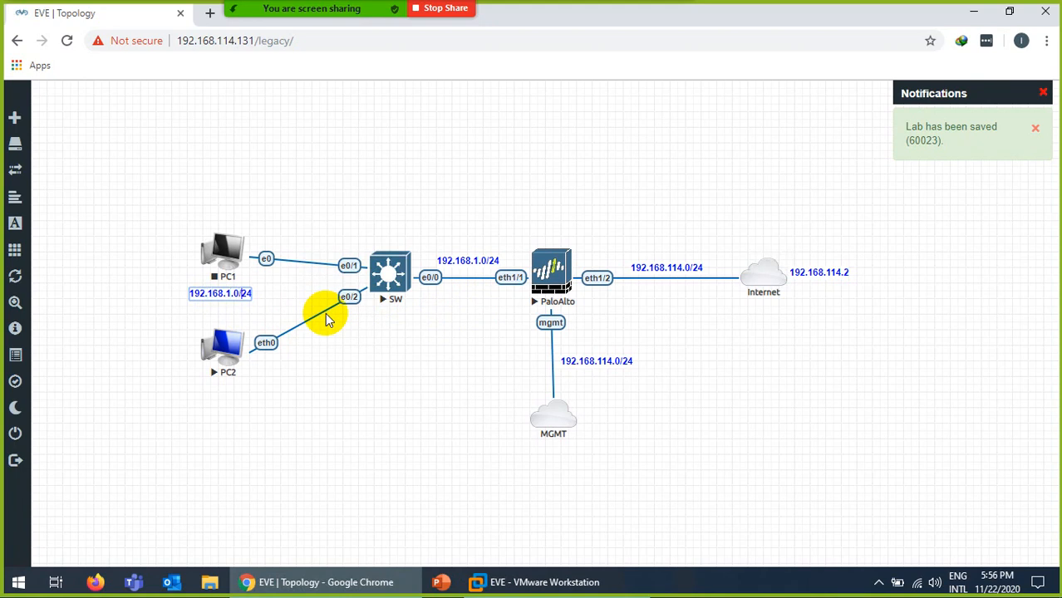
{"action": "type", "text": "1"}
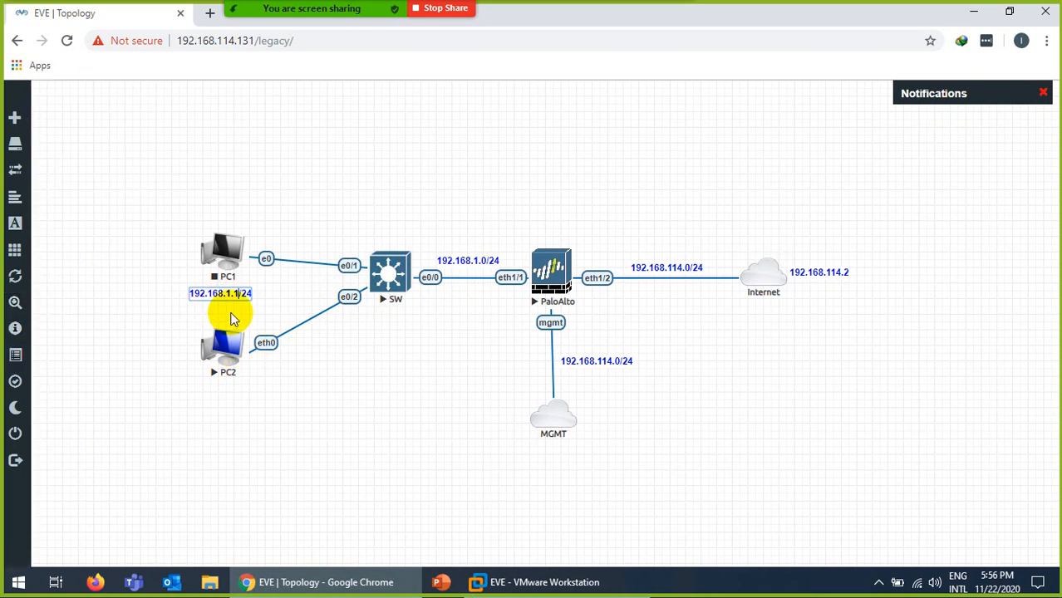
{"action": "left_click", "coordinate": [231, 315]}
Copy PC1's label below PC2 and change it to 192.168.1.2/24.
{"action": "right_click", "coordinate": [224, 296]}
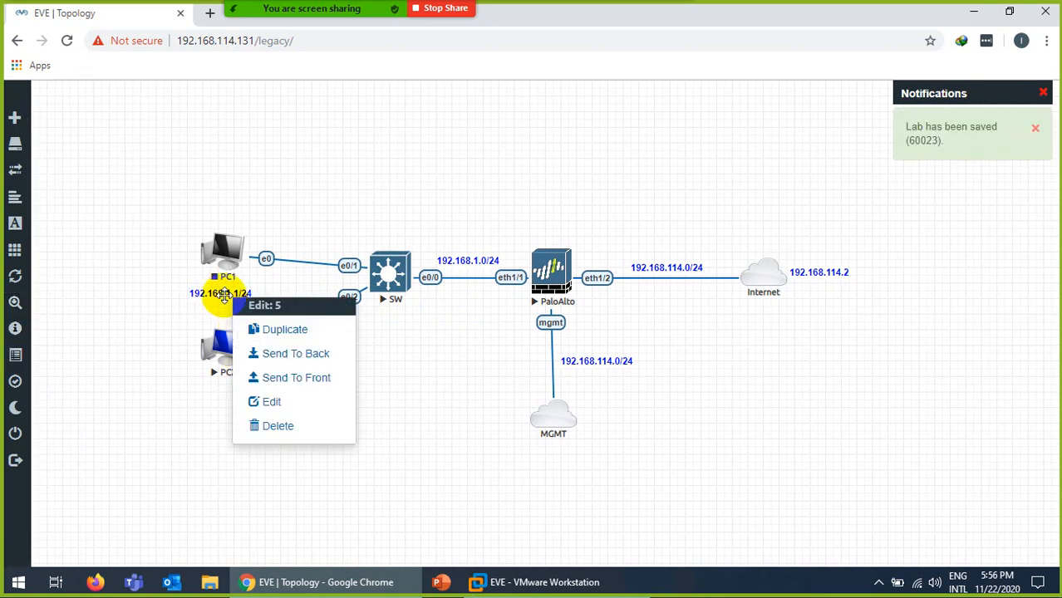
{"action": "left_click", "coordinate": [258, 330]}
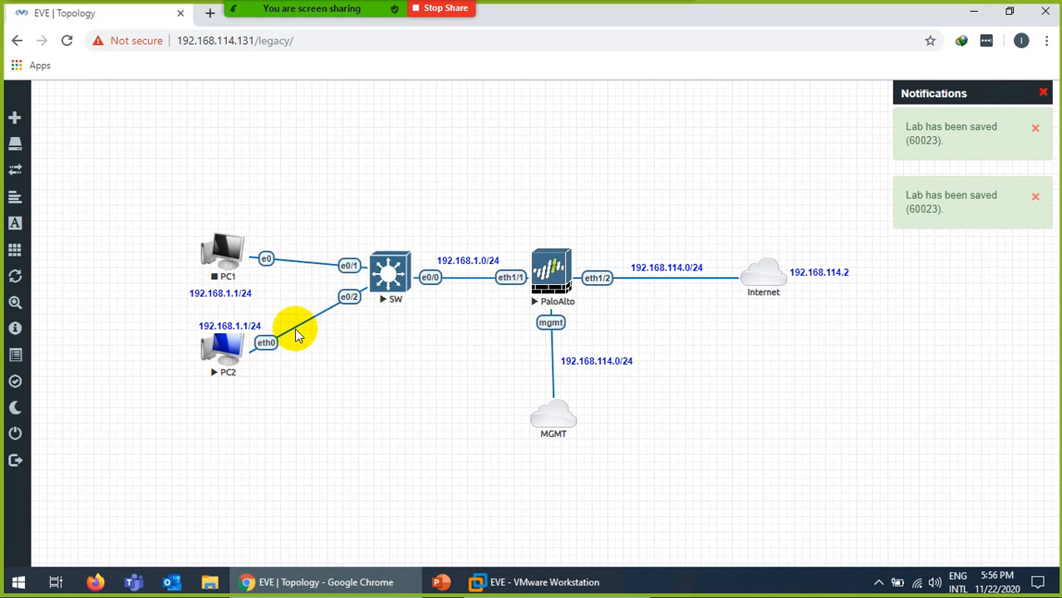
{"action": "left_click_drag", "start_coordinate": [230, 327], "coordinate": [225, 394]}
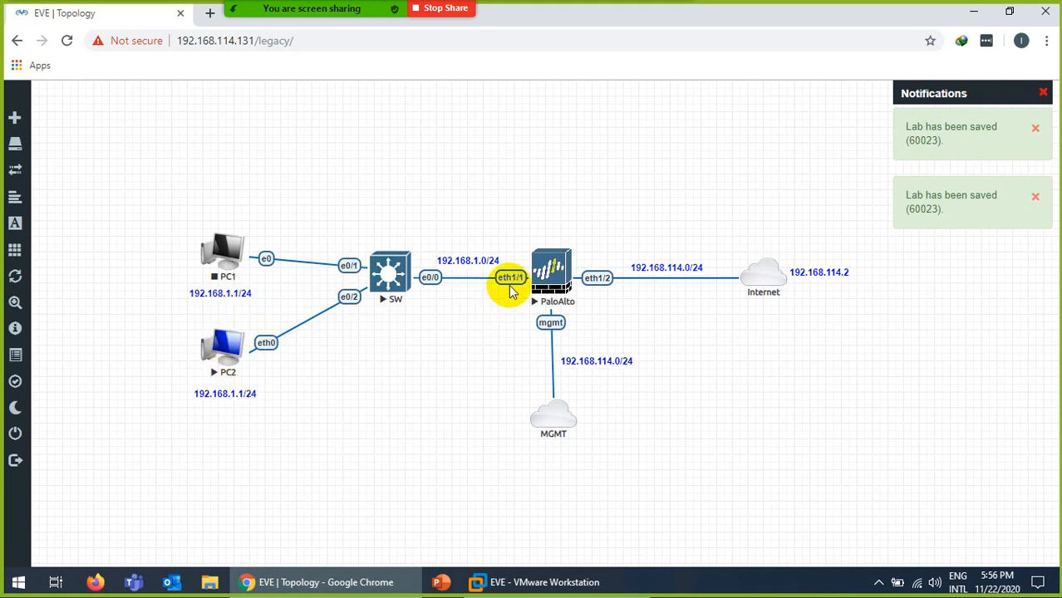
{"action": "left_click", "coordinate": [229, 394]}
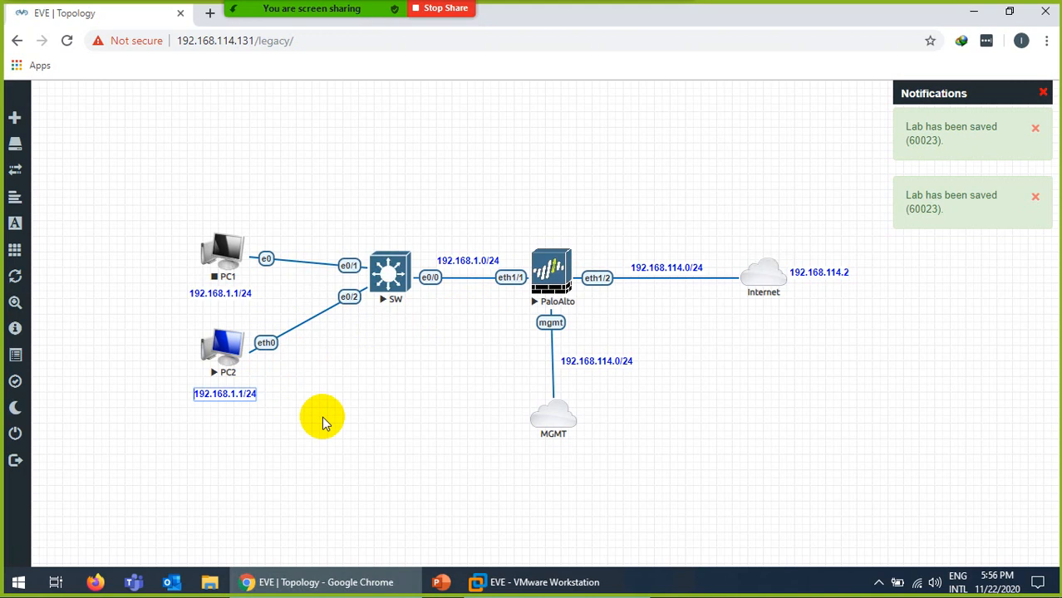
{"action": "key", "text": "Right"}
{"action": "key", "text": "Right"}
{"action": "key", "text": "Right"}
{"action": "key", "text": "Right"}
{"action": "key", "text": "Right"}
{"action": "key", "text": "Right"}
{"action": "key", "text": "Right"}
{"action": "key", "text": "Right"}
{"action": "key", "text": "Right"}
{"action": "key", "text": "Right"}
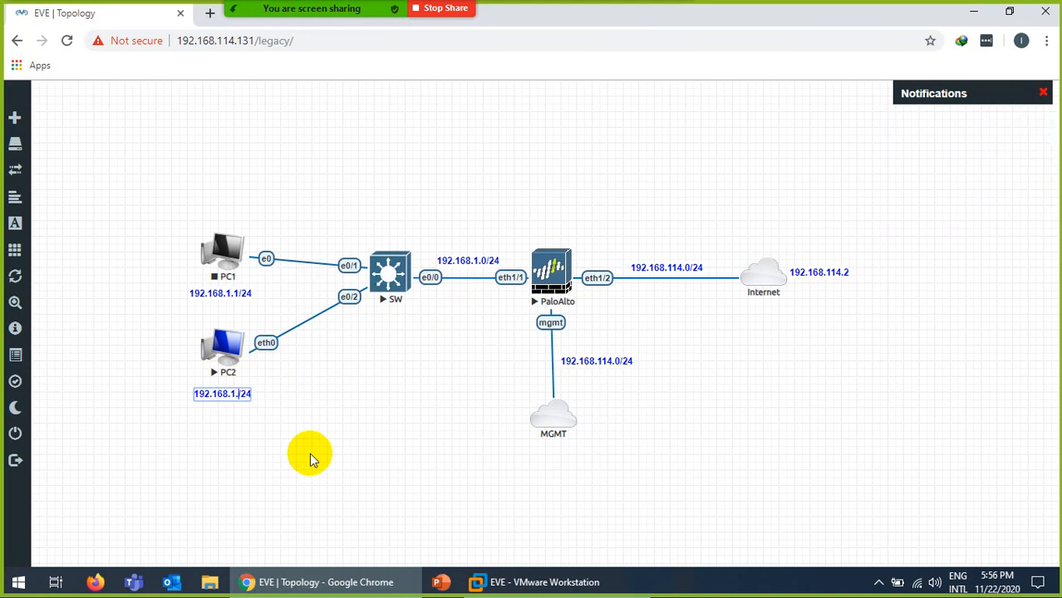
{"action": "key", "text": "Delete"}
{"action": "type", "text": "2"}
{"action": "key", "text": "Return"}
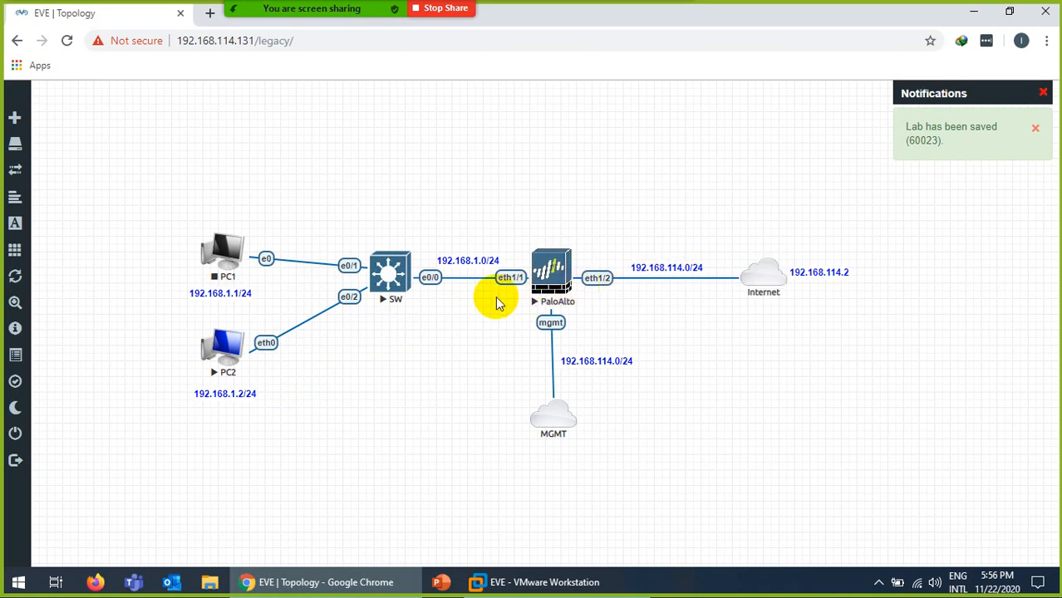
Open the PaloAlto firewall's console and submit the admin username at login.
{"action": "left_click", "coordinate": [560, 278]}
{"action": "left_click", "coordinate": [550, 113]}
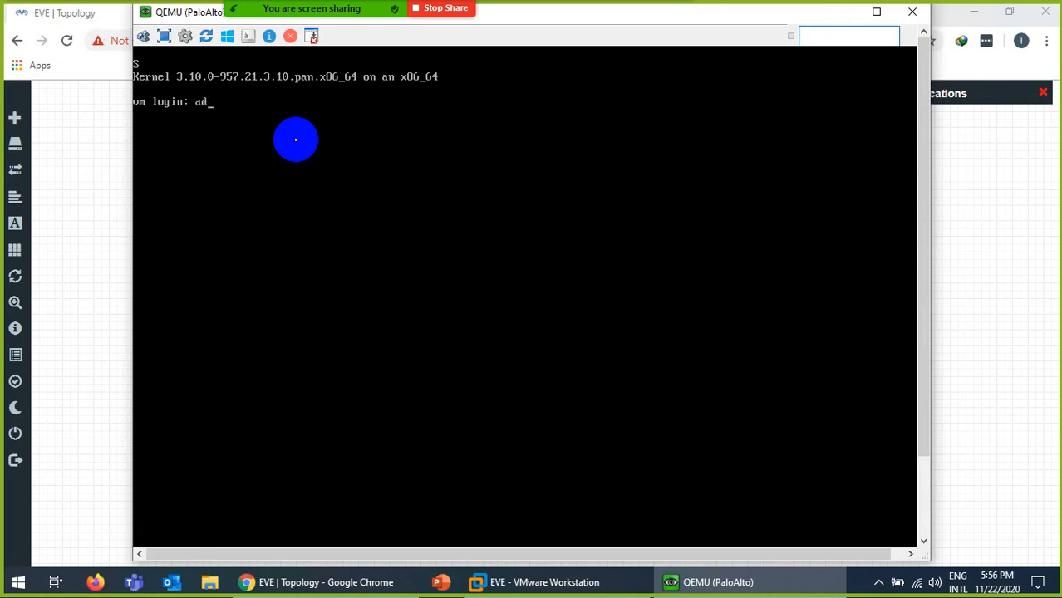
{"action": "key", "text": "Return"}
{"action": "key", "text": "Return"}
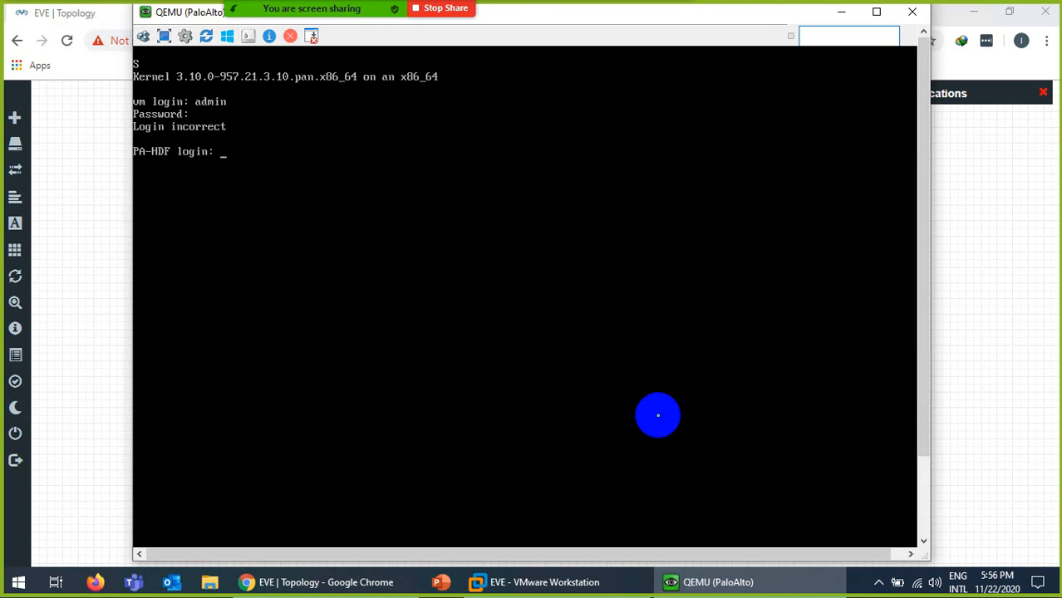
Minimize the PaloAlto console so the EVE-NG topology shows again.
{"action": "left_click", "coordinate": [722, 586]}
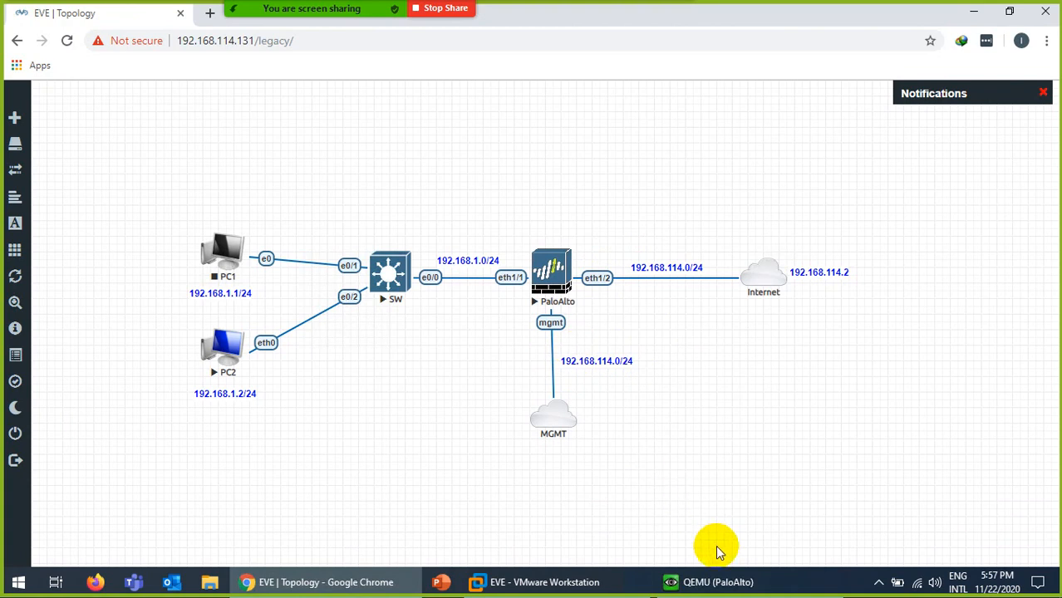
{"action": "left_click", "coordinate": [729, 587]}
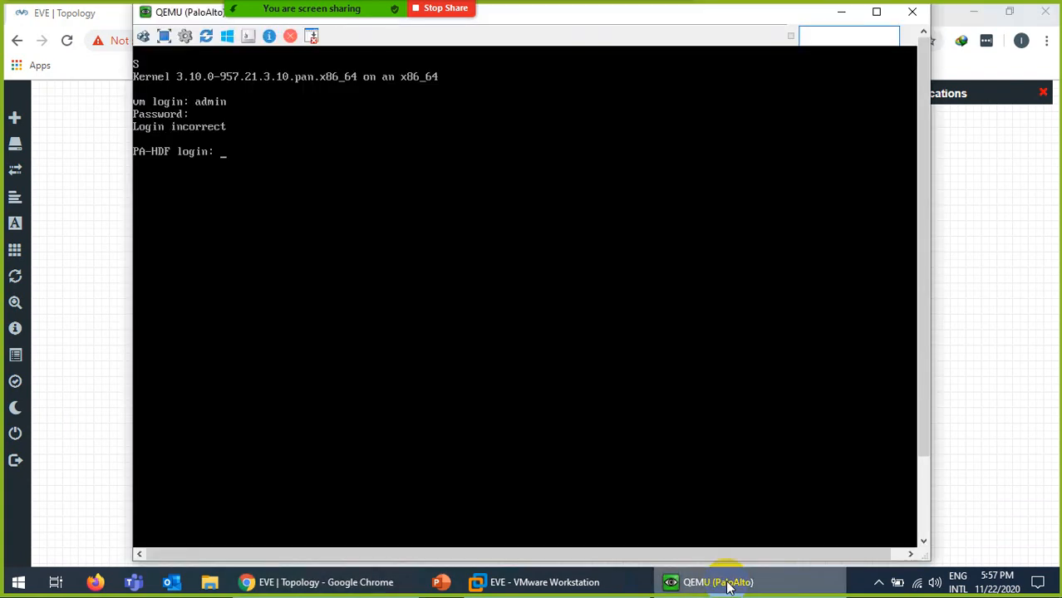
{"action": "left_click", "coordinate": [729, 587]}
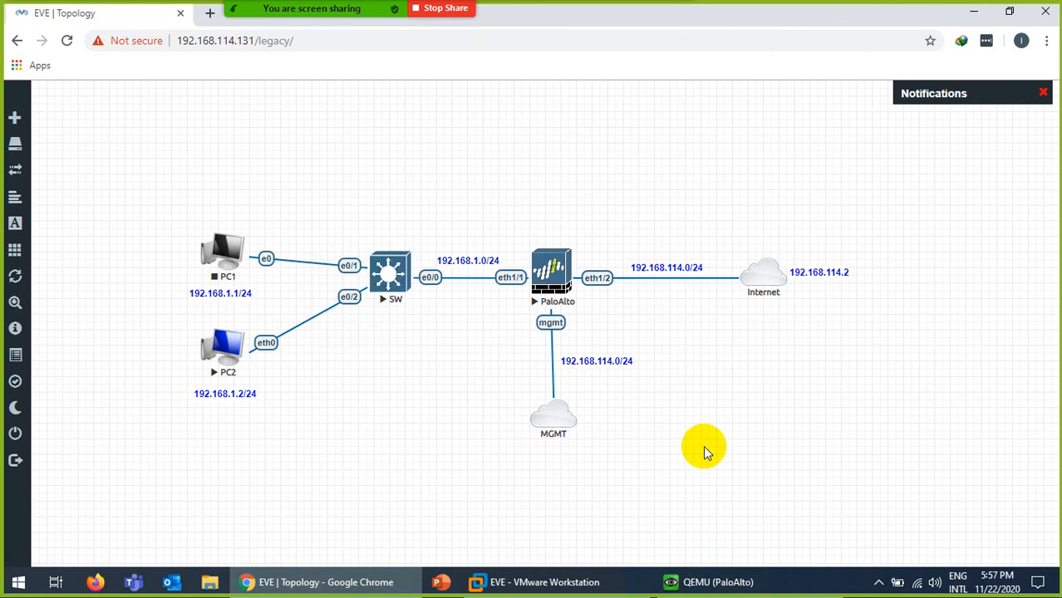
{"action": "left_click", "coordinate": [725, 589]}
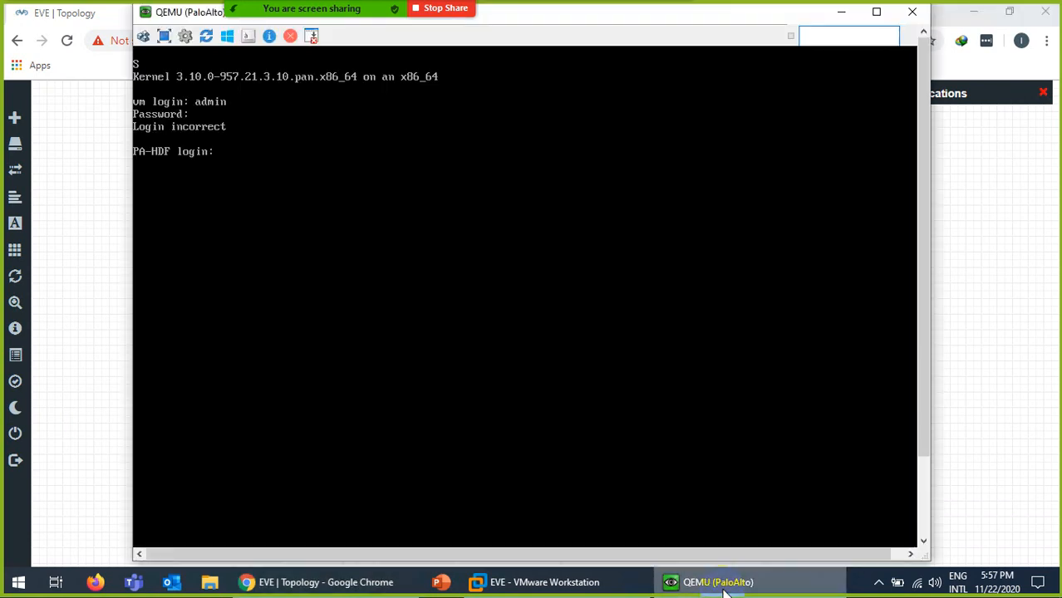
{"action": "left_click", "coordinate": [725, 588]}
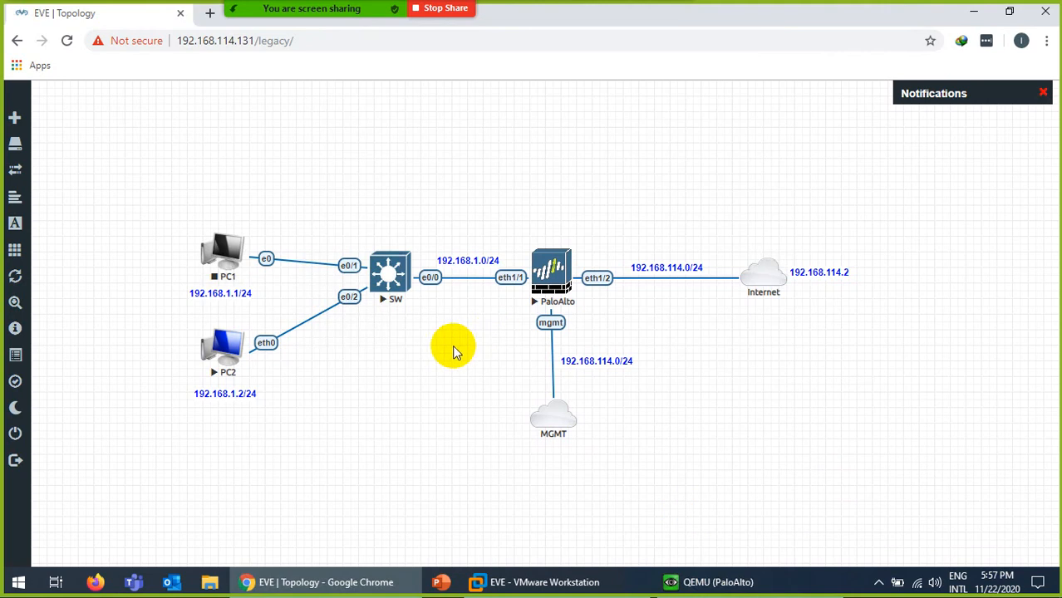
Add an 'Outside' text label in bold red below the SW–PaloAlto link and save it.
{"action": "right_click", "coordinate": [428, 356]}
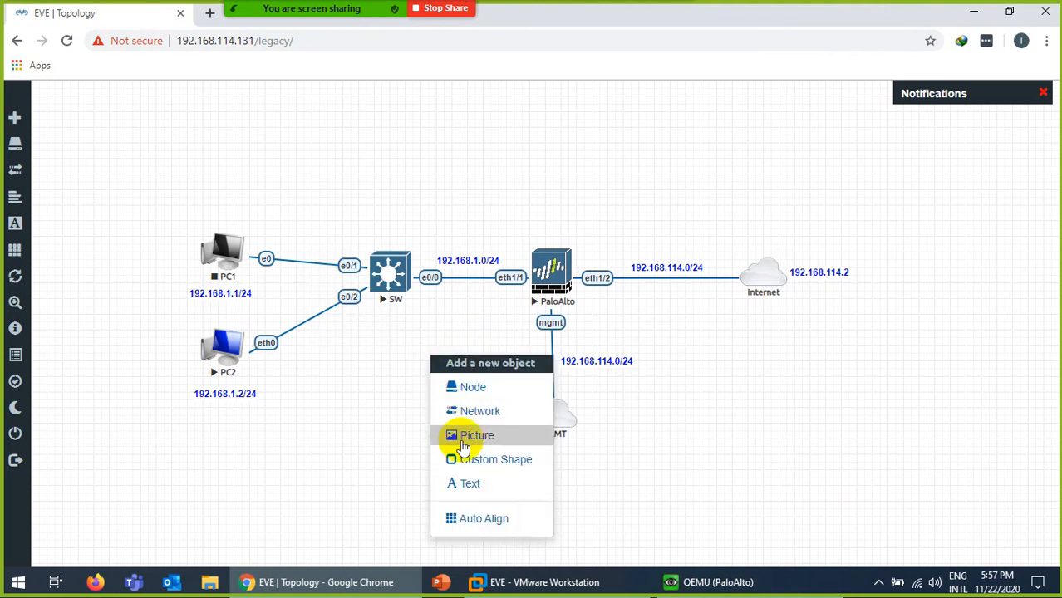
{"action": "left_click", "coordinate": [467, 486]}
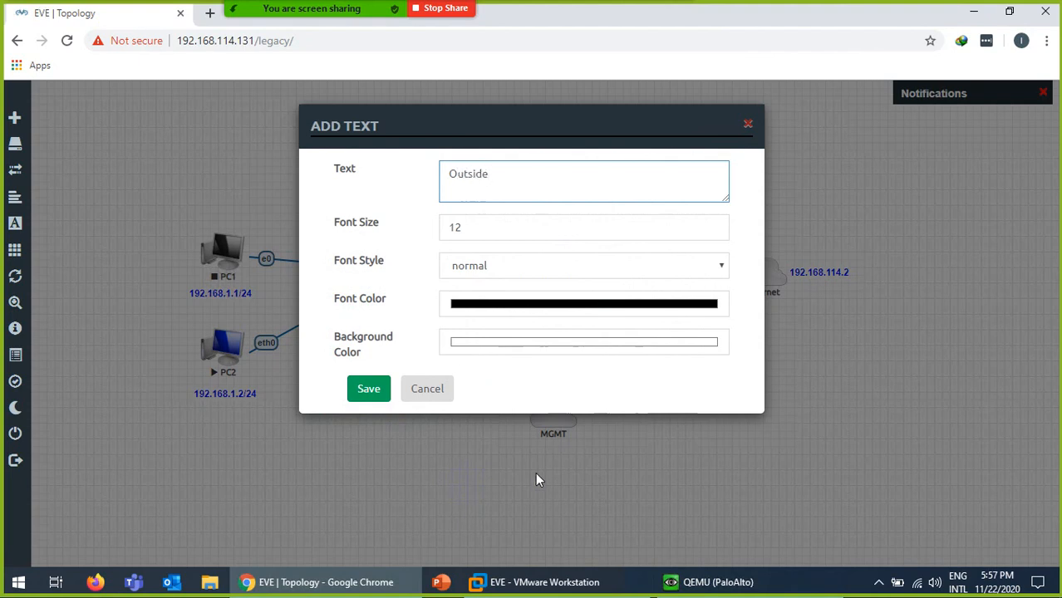
{"action": "left_click", "coordinate": [512, 309]}
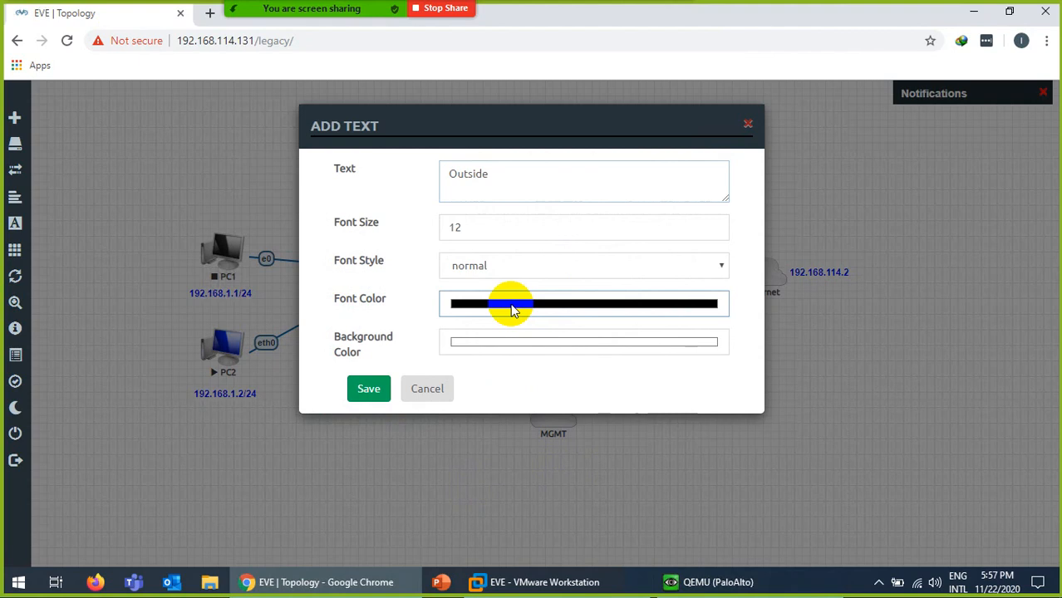
{"action": "left_click", "coordinate": [19, 65]}
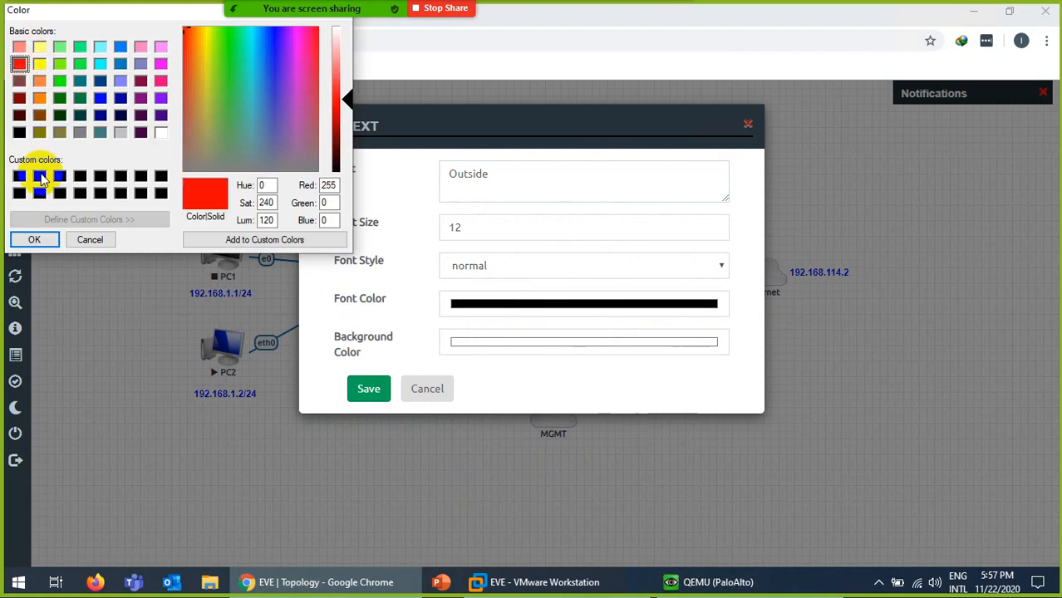
{"action": "left_click", "coordinate": [36, 238]}
{"action": "left_click", "coordinate": [479, 270]}
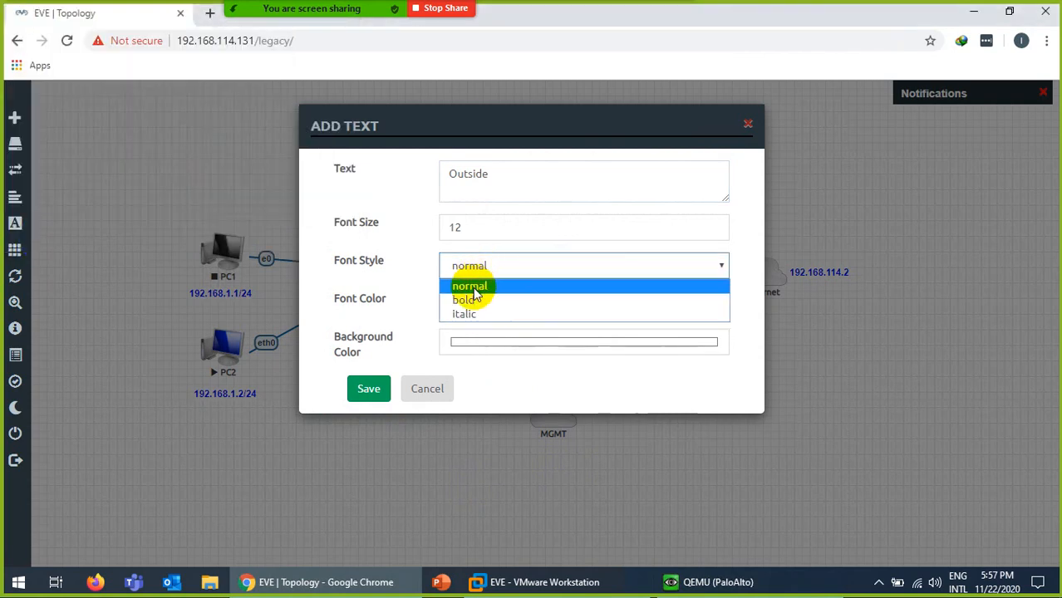
{"action": "left_click", "coordinate": [470, 300]}
{"action": "left_click", "coordinate": [366, 392]}
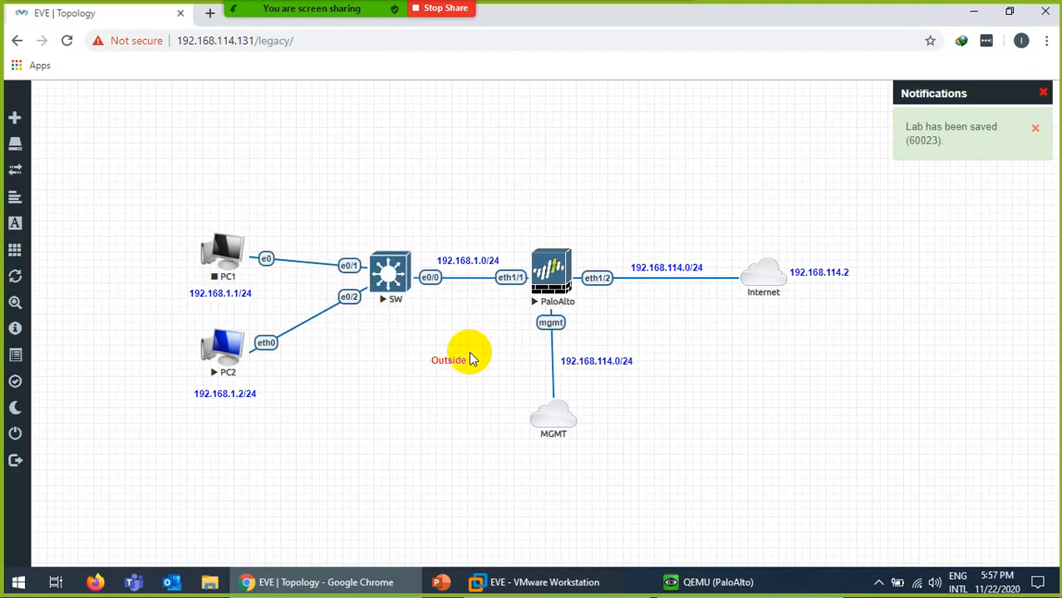
Move the Outside label beside the internet link and duplicate it as an 'Inside' label under SW.
{"action": "left_click_drag", "start_coordinate": [460, 359], "coordinate": [679, 305]}
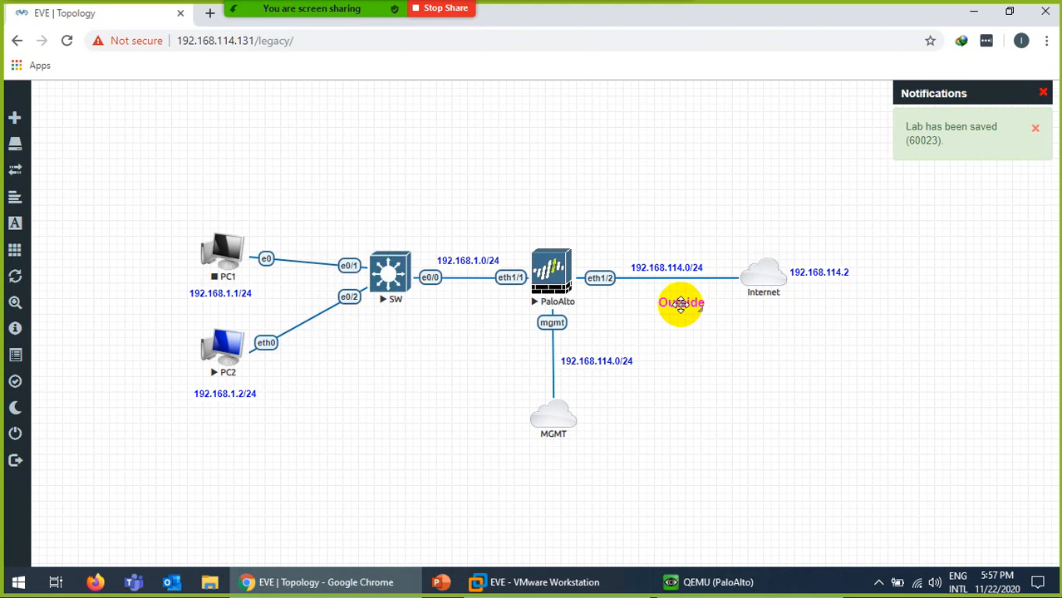
{"action": "right_click", "coordinate": [680, 304]}
{"action": "left_click", "coordinate": [713, 337]}
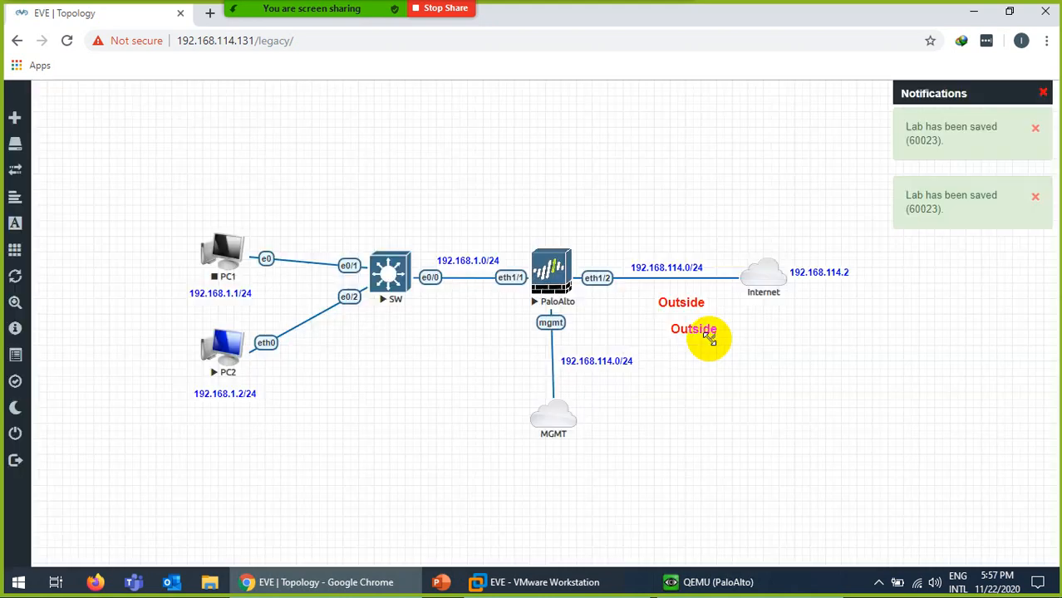
{"action": "left_click_drag", "start_coordinate": [701, 330], "coordinate": [398, 326]}
{"action": "double_click", "coordinate": [398, 326]}
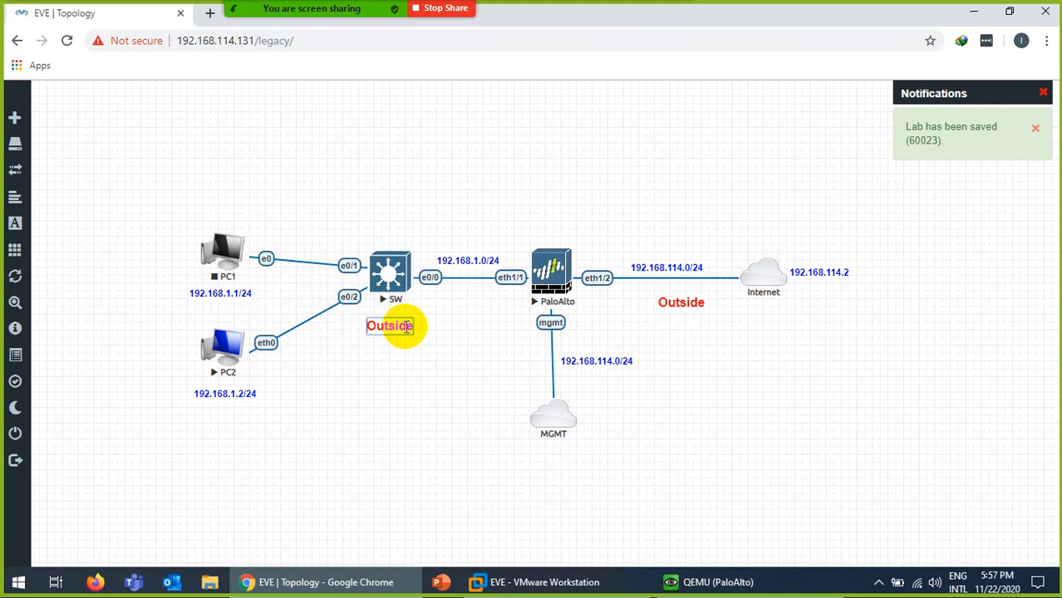
{"action": "key", "text": "BackSpace"}
{"action": "key", "text": "BackSpace"}
{"action": "key", "text": "BackSpace"}
{"action": "key", "text": "BackSpace"}
{"action": "key", "text": "BackSpace"}
{"action": "key", "text": "BackSpace"}
{"action": "key", "text": "BackSpace"}
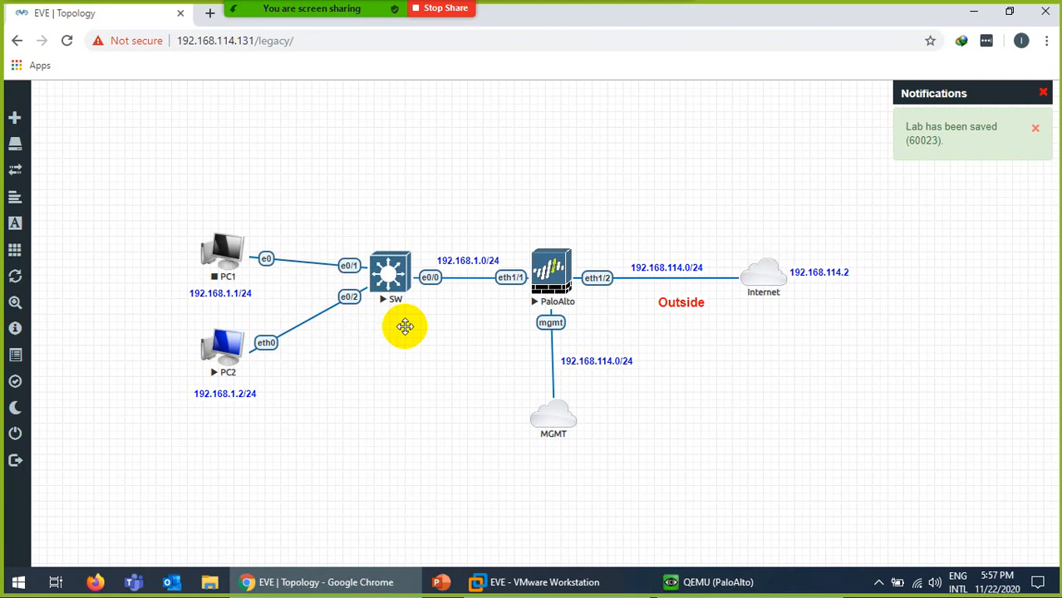
{"action": "type", "text": "Inside"}
{"action": "left_click", "coordinate": [361, 367]}
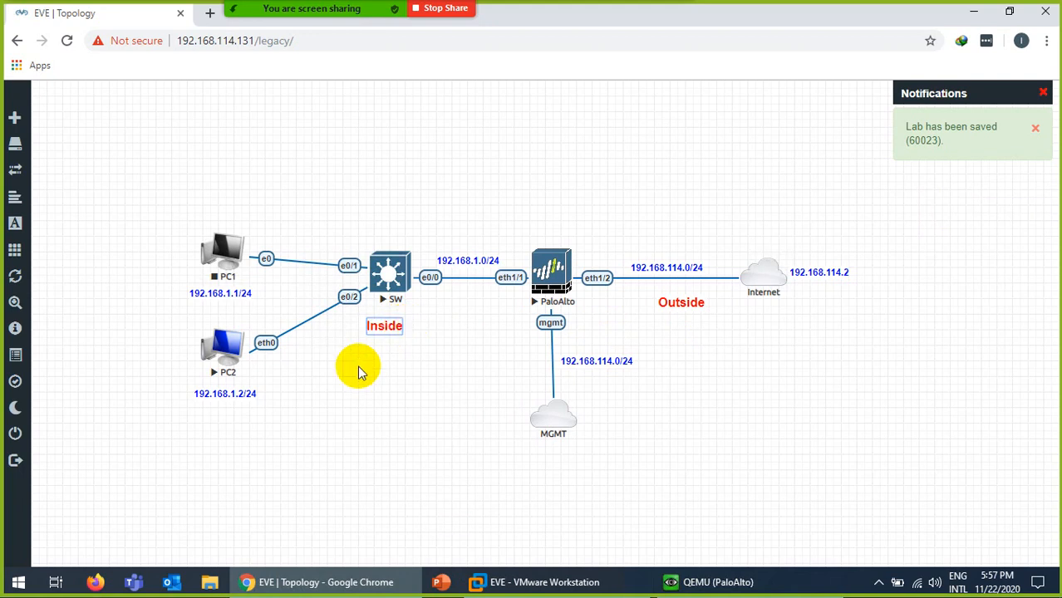
Set the Inside label's text colour to dark green and save the label.
{"action": "right_click", "coordinate": [380, 327]}
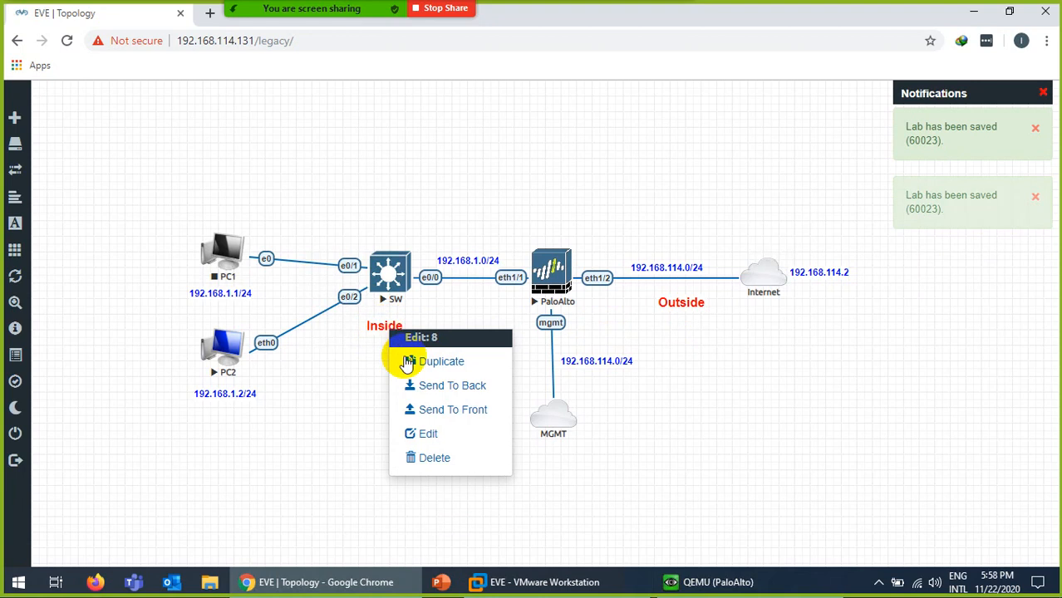
{"action": "left_click", "coordinate": [420, 434]}
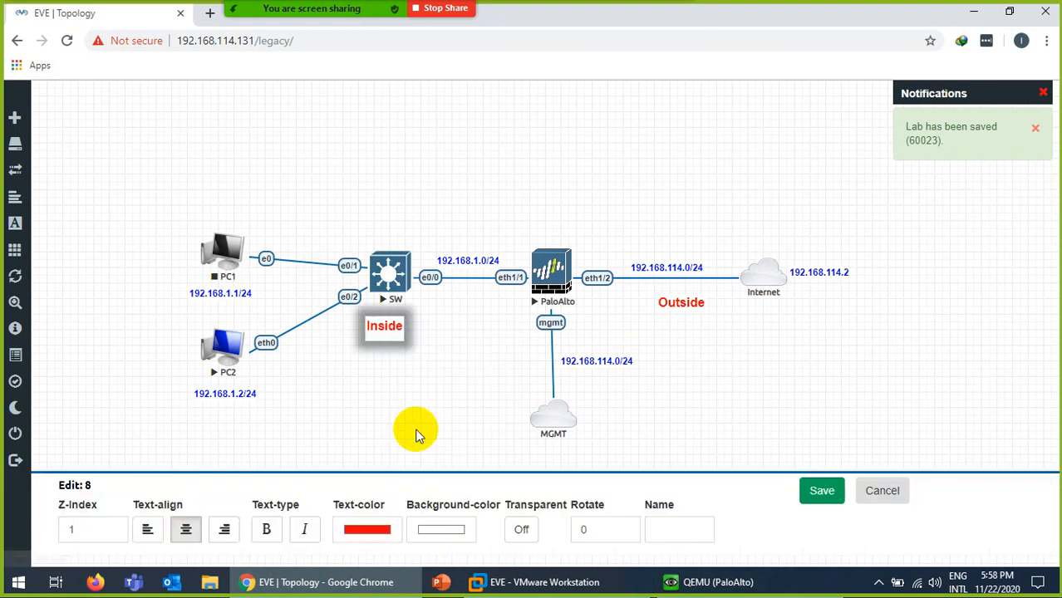
{"action": "left_click", "coordinate": [370, 534]}
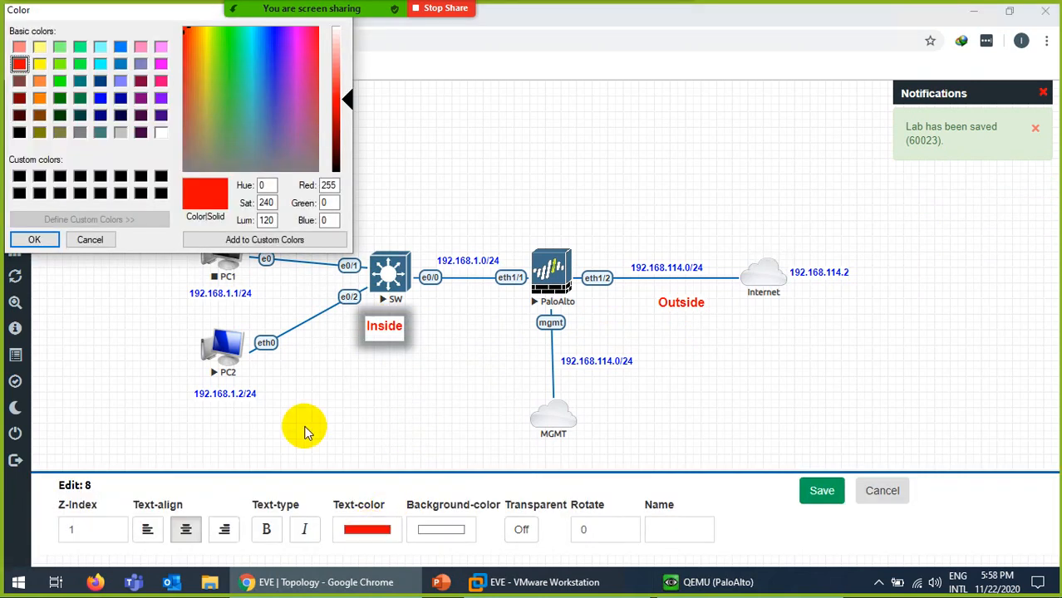
{"action": "left_click", "coordinate": [60, 81]}
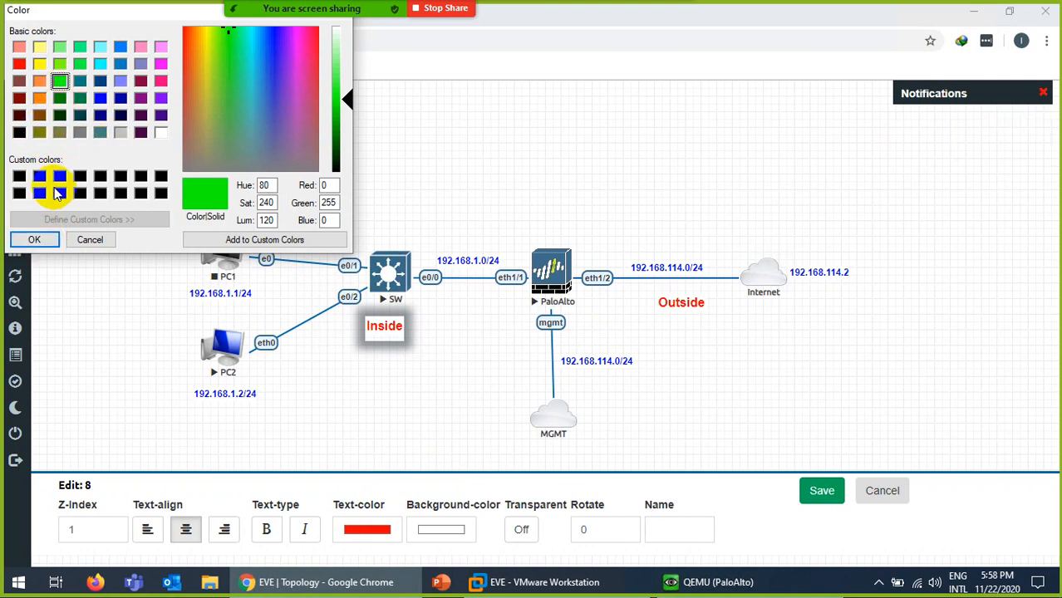
{"action": "left_click", "coordinate": [60, 98]}
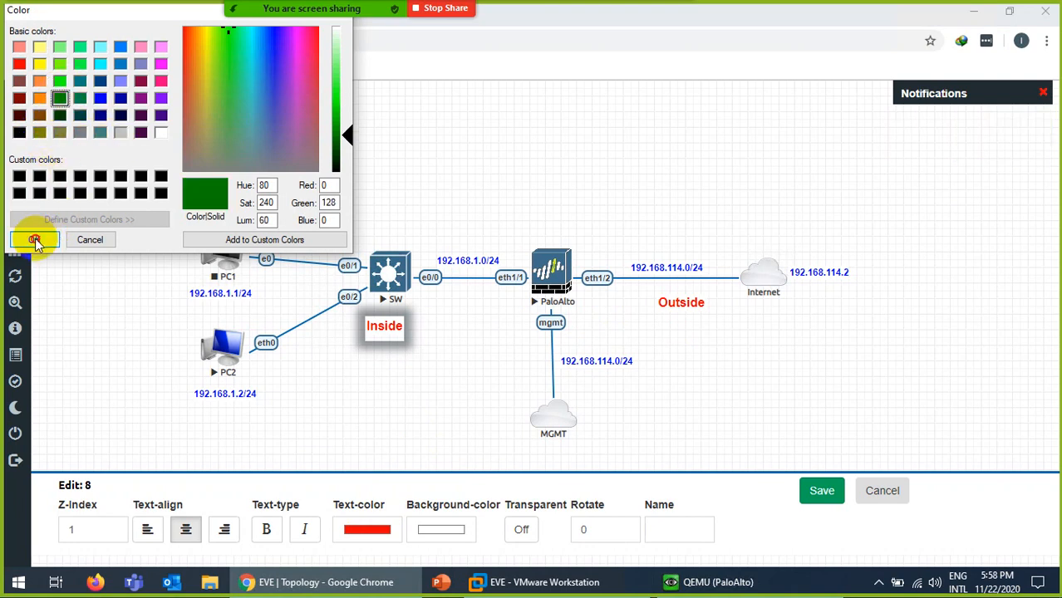
{"action": "left_click", "coordinate": [35, 239]}
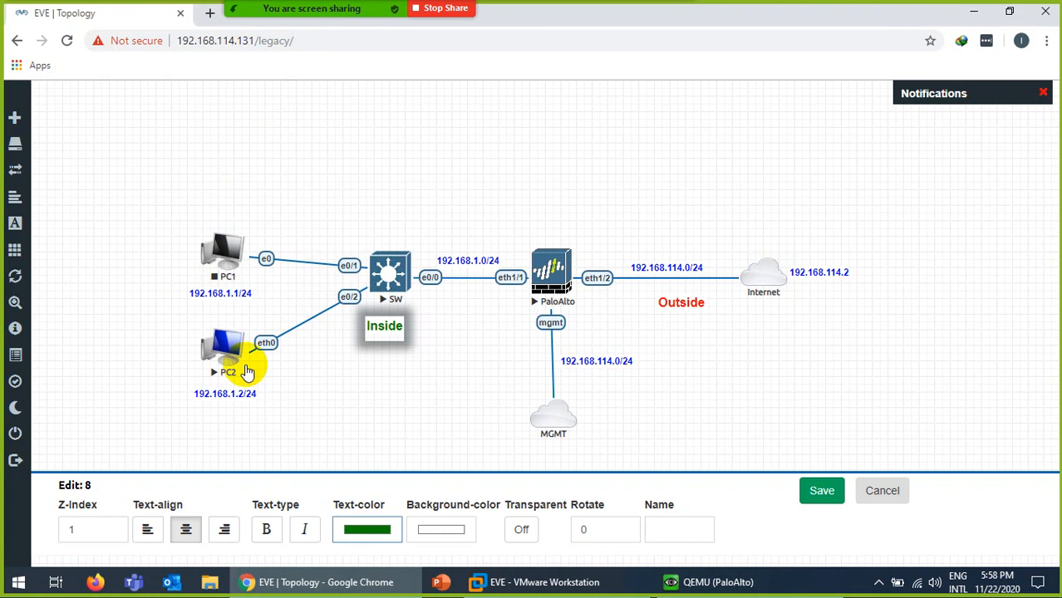
{"action": "left_click", "coordinate": [818, 492]}
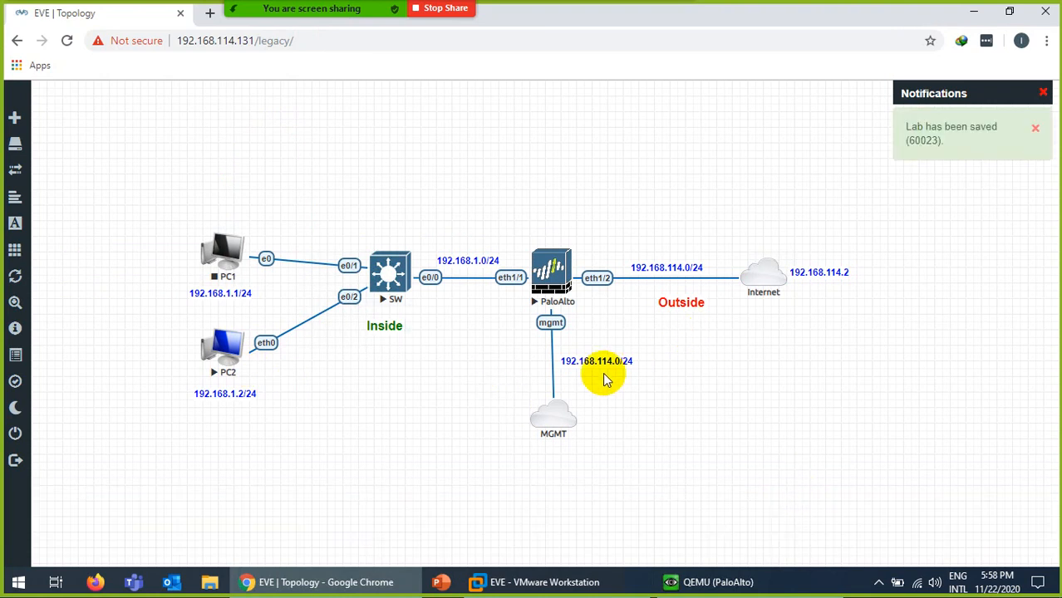
In the PaloAlto console, try logging in with the username admin.
{"action": "left_click", "coordinate": [713, 585]}
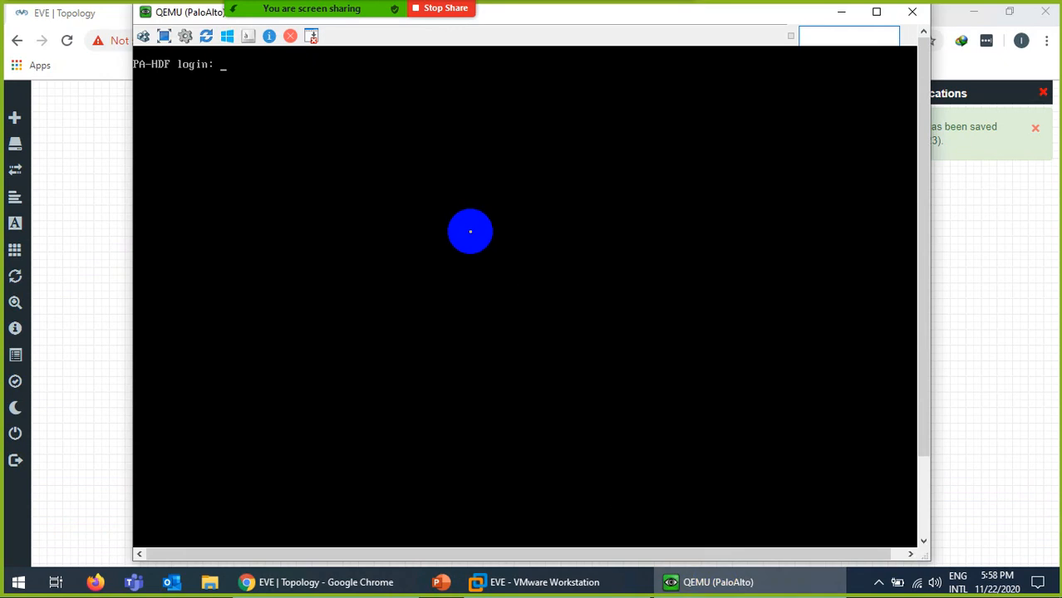
{"action": "type", "text": "admin"}
{"action": "key", "text": "Return"}
{"action": "key", "text": "Return"}
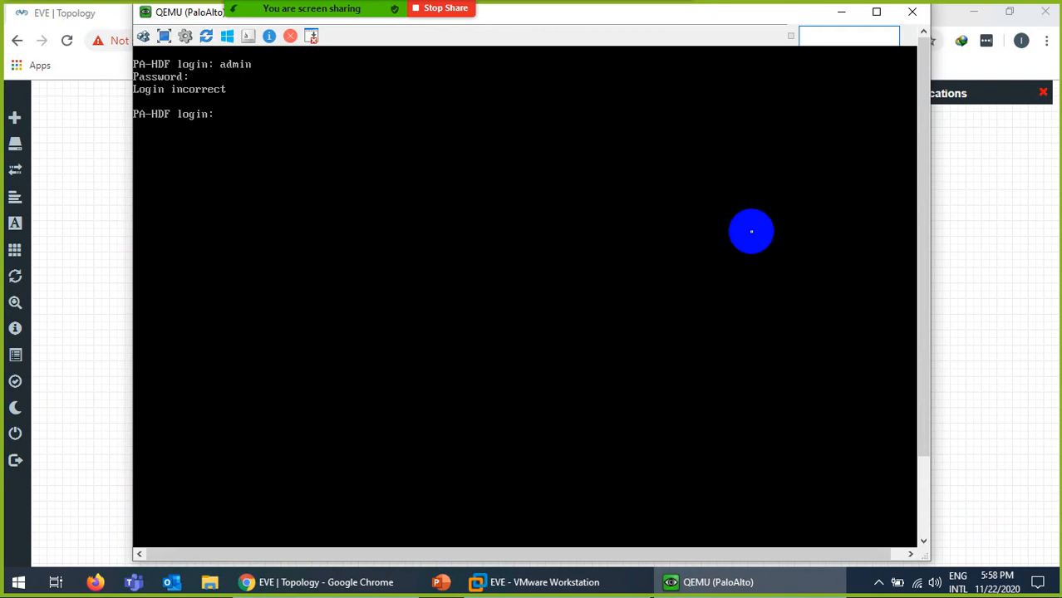
{"action": "left_click_drag", "start_coordinate": [922, 156], "coordinate": [922, 103]}
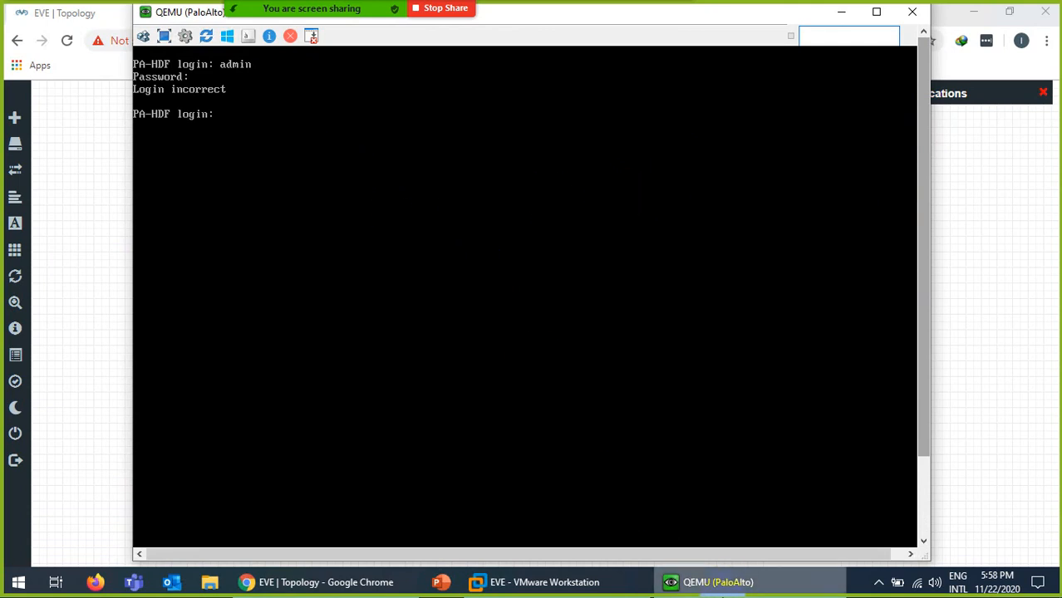
Switch between the topology and the PaloAlto console until the DHCP address 192.168.114.135 appears.
{"action": "left_click", "coordinate": [732, 584]}
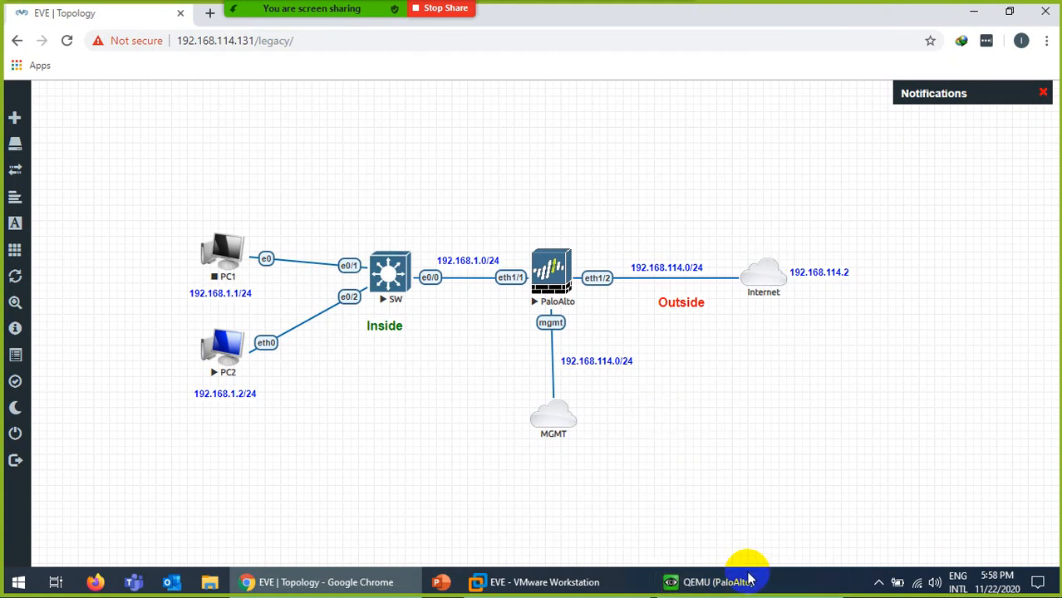
{"action": "left_click", "coordinate": [715, 583]}
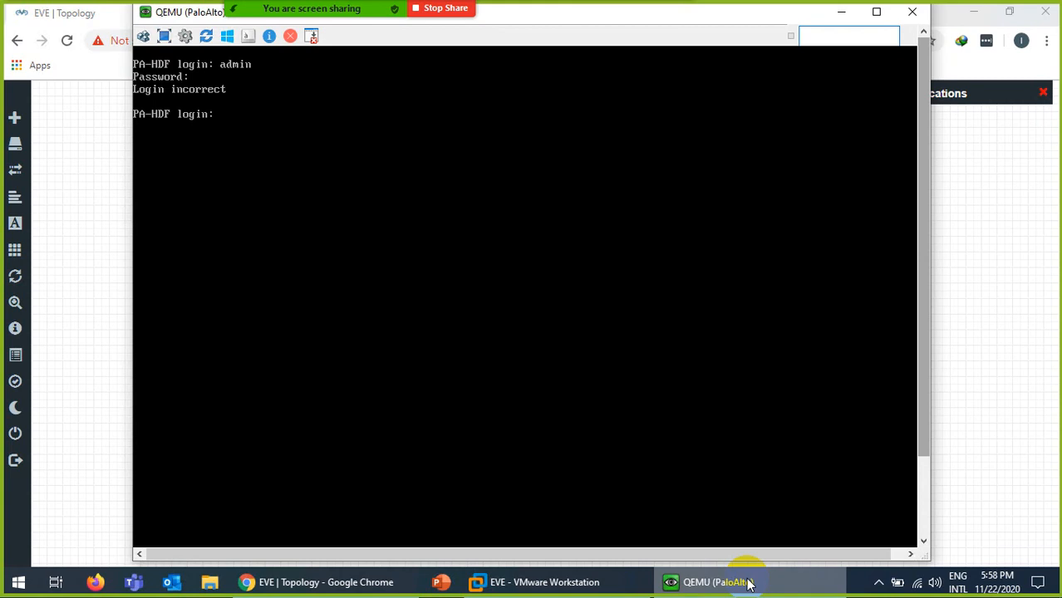
{"action": "left_click", "coordinate": [748, 585]}
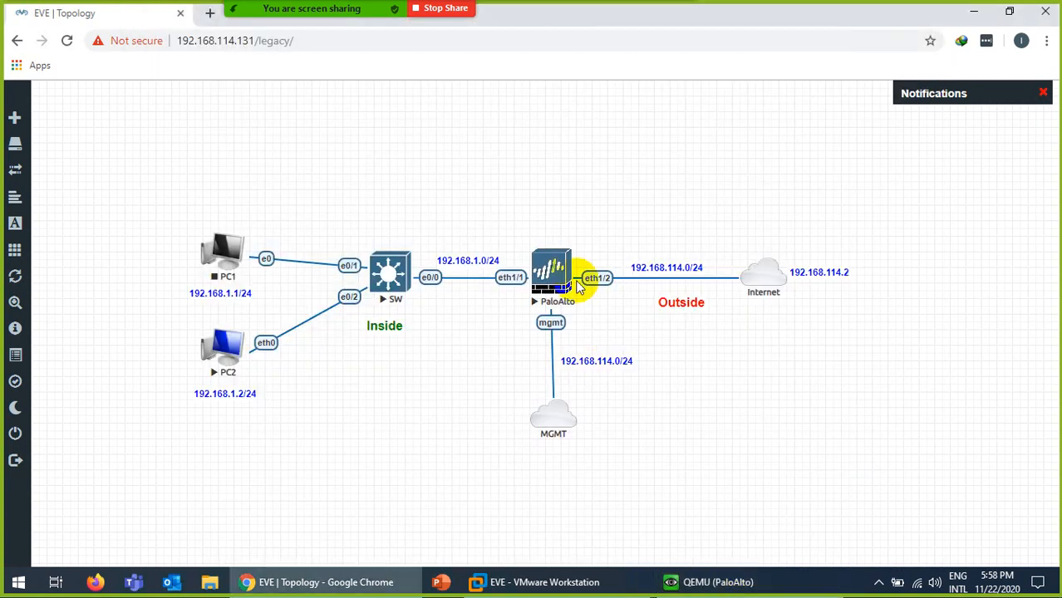
{"action": "left_click", "coordinate": [725, 581]}
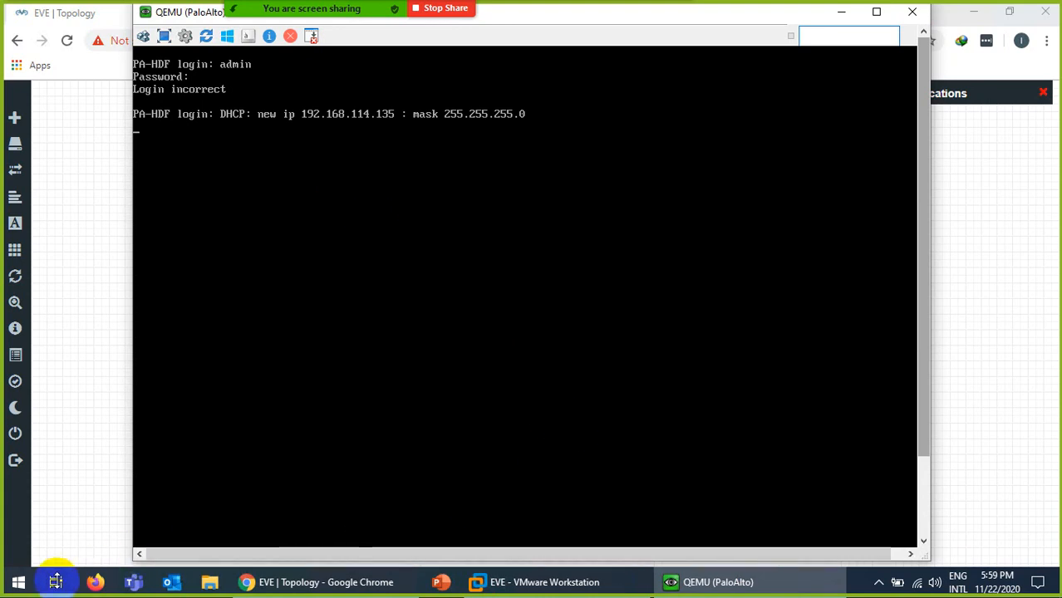
Launch PuTTY and open an SSH session to 192.168.114.135, accepting the host key.
{"action": "left_click", "coordinate": [18, 585]}
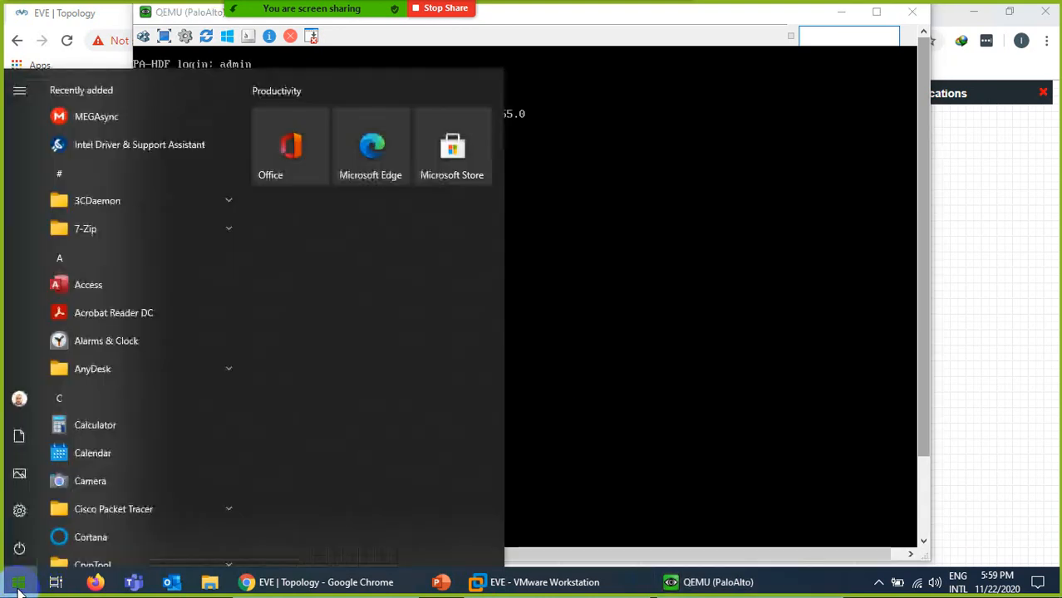
{"action": "type", "text": "pyut"}
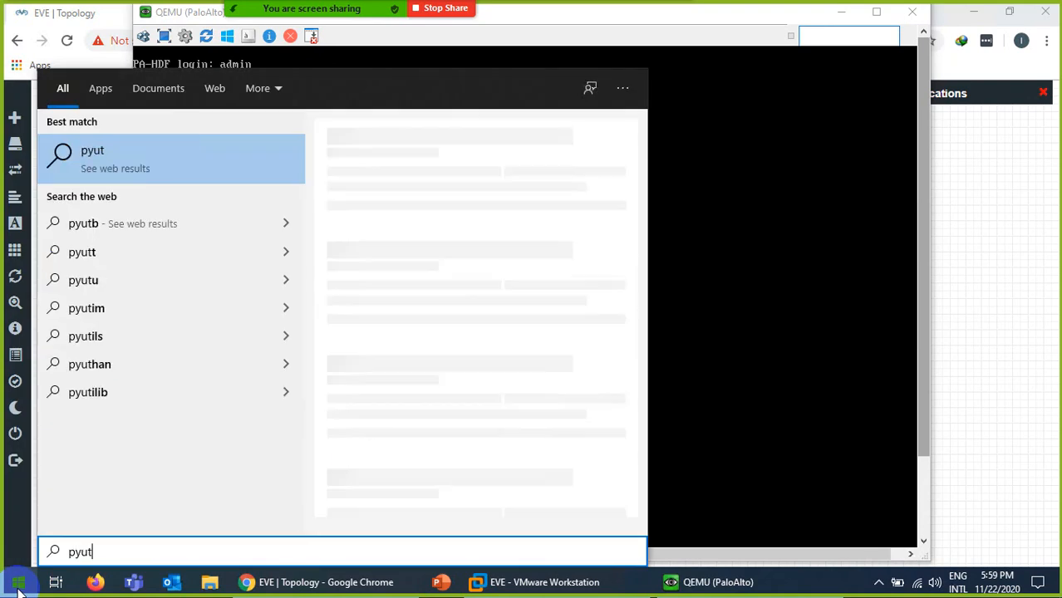
{"action": "key", "text": "BackSpace"}
{"action": "key", "text": "BackSpace"}
{"action": "key", "text": "BackSpace"}
{"action": "type", "text": "u"}
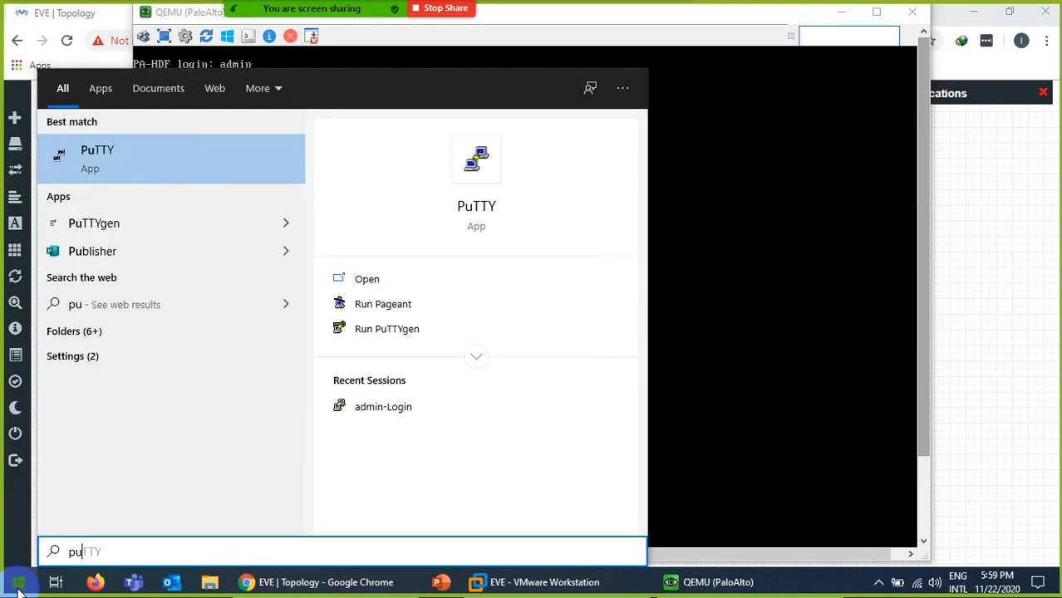
{"action": "key", "text": "Return"}
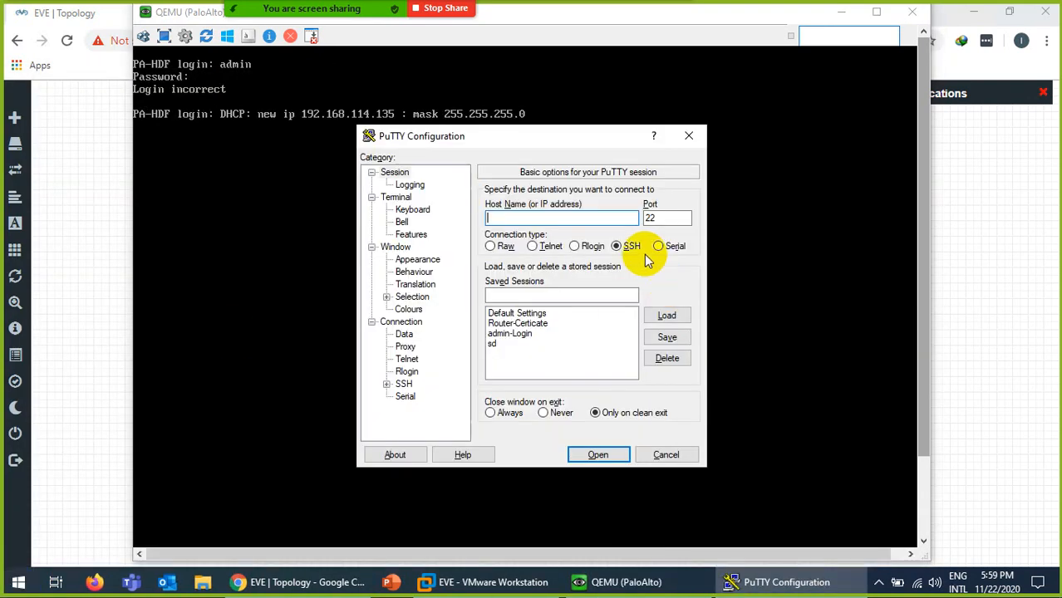
{"action": "type", "text": "192.1"}
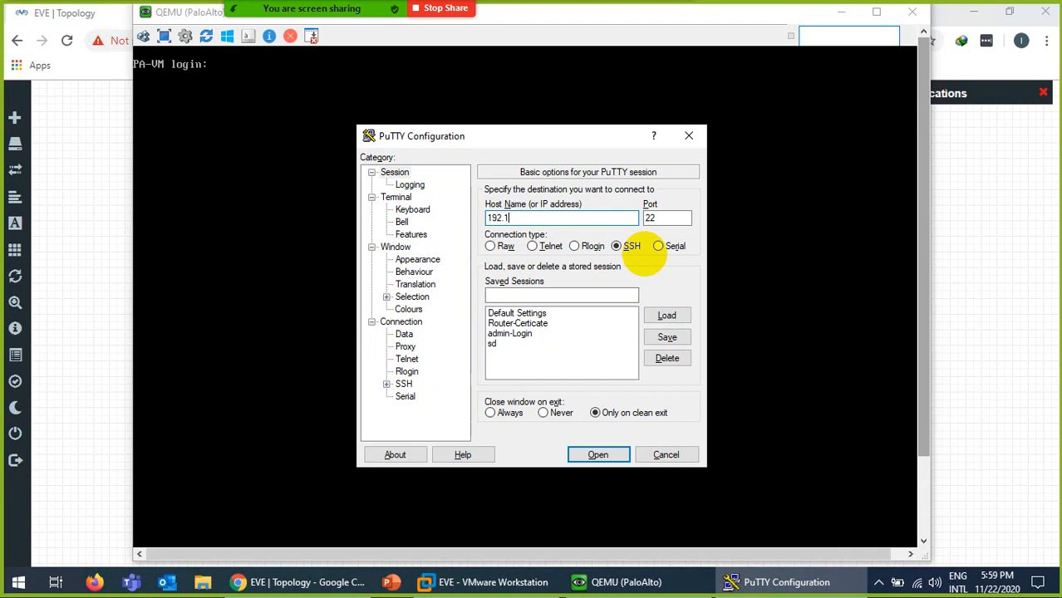
{"action": "type", "text": "68.114.135"}
{"action": "key", "text": "Return"}
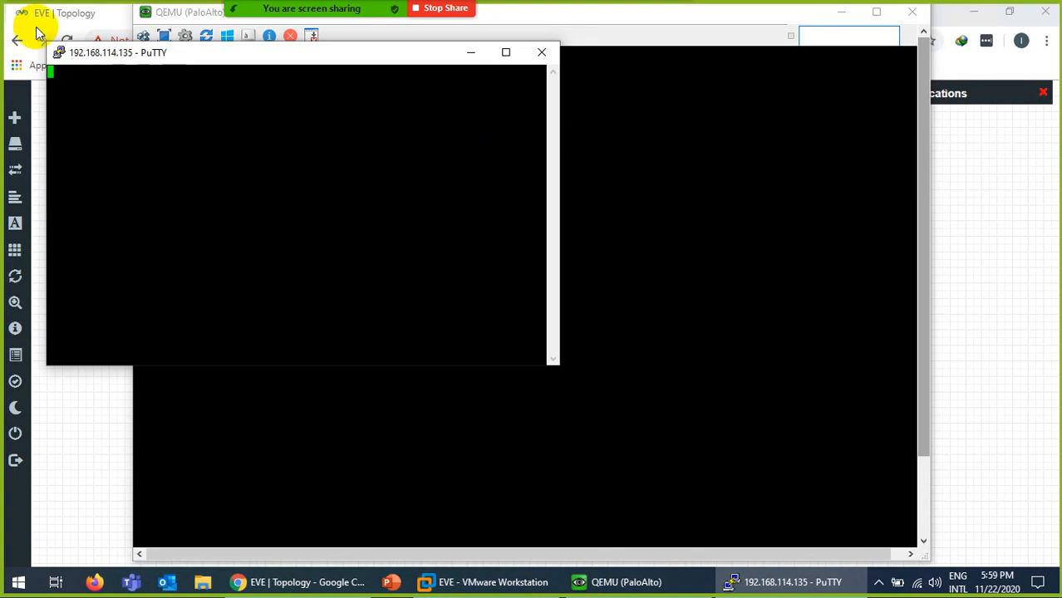
{"action": "left_click", "coordinate": [456, 418]}
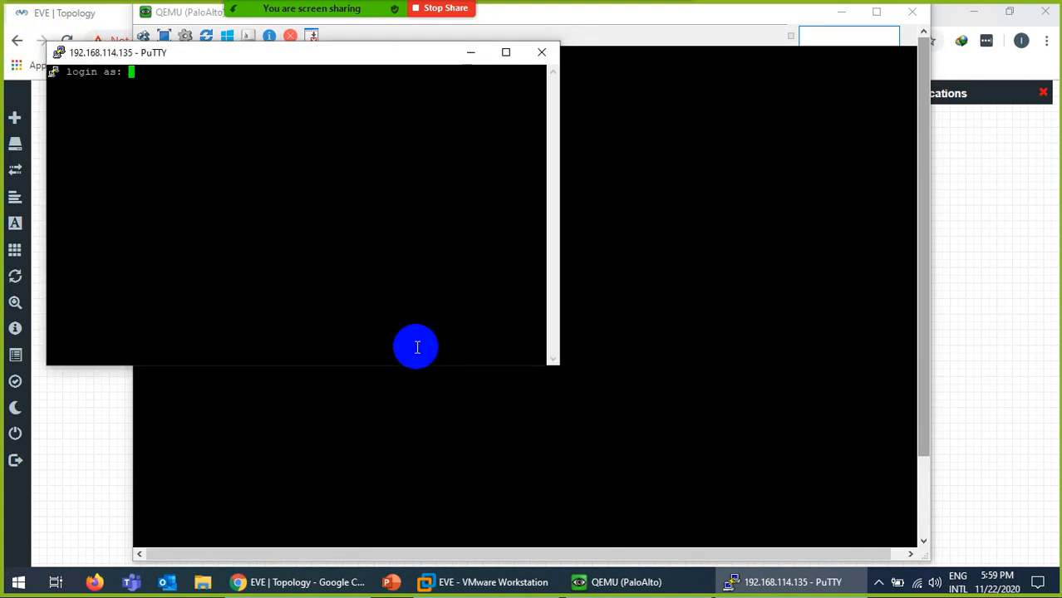
Log in as admin and replace the default password with a new one.
{"action": "type", "text": "admin"}
{"action": "key", "text": "Return"}
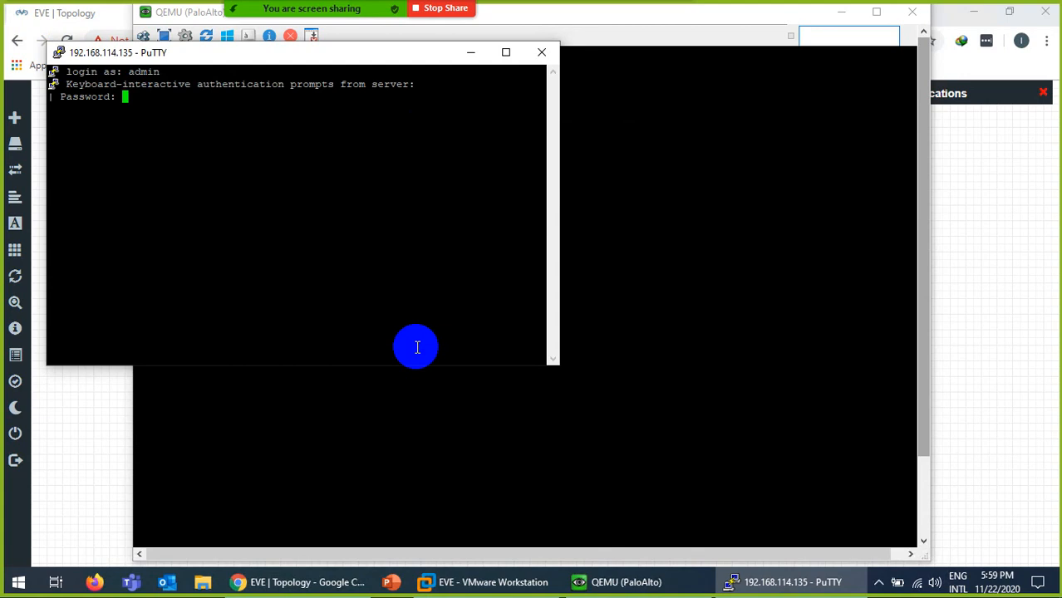
{"action": "key", "text": "Return"}
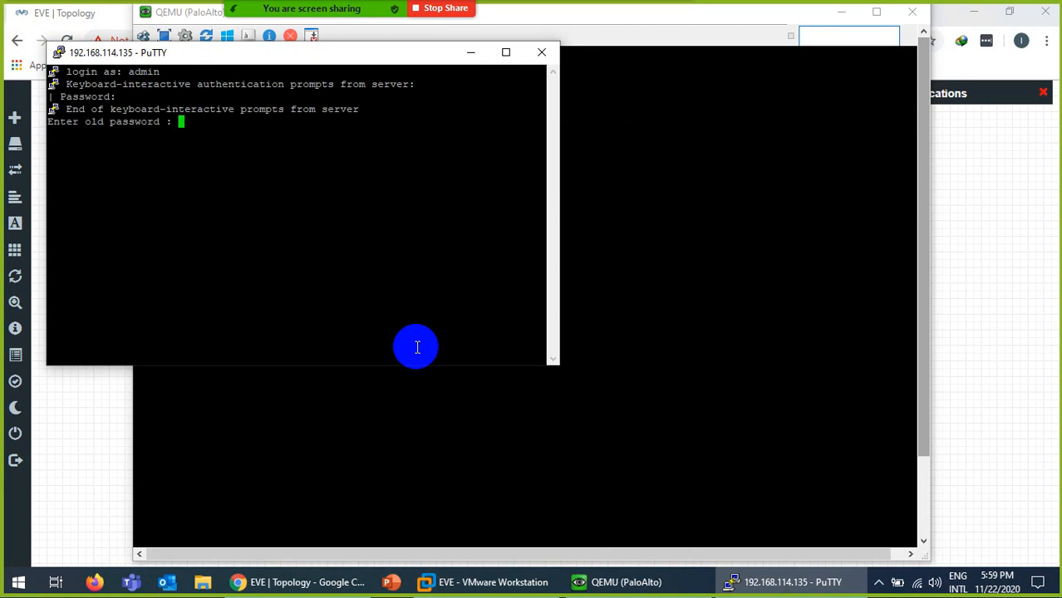
{"action": "key", "text": "Return"}
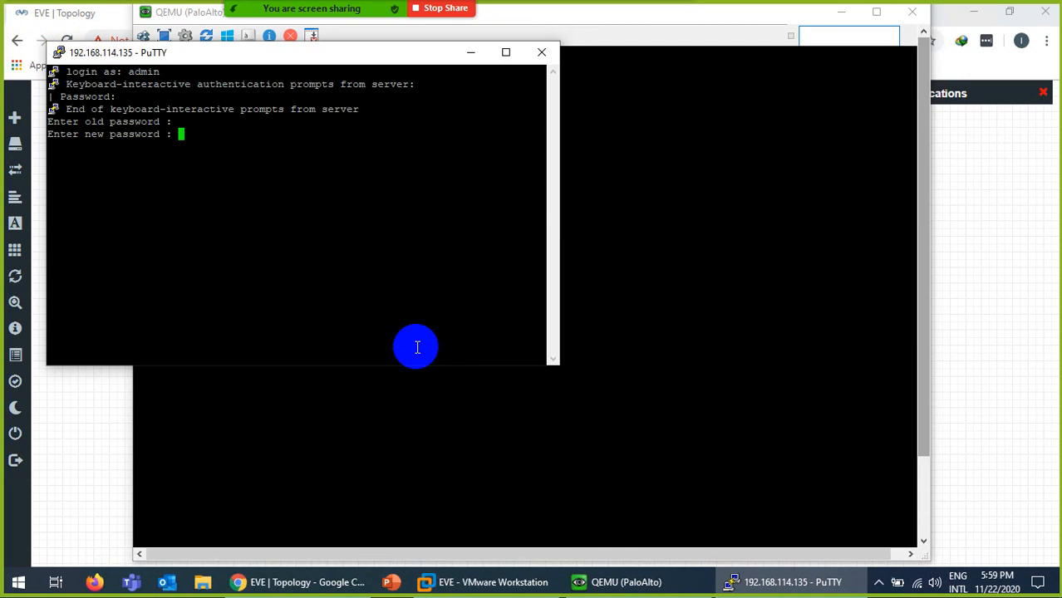
{"action": "key", "text": "Return"}
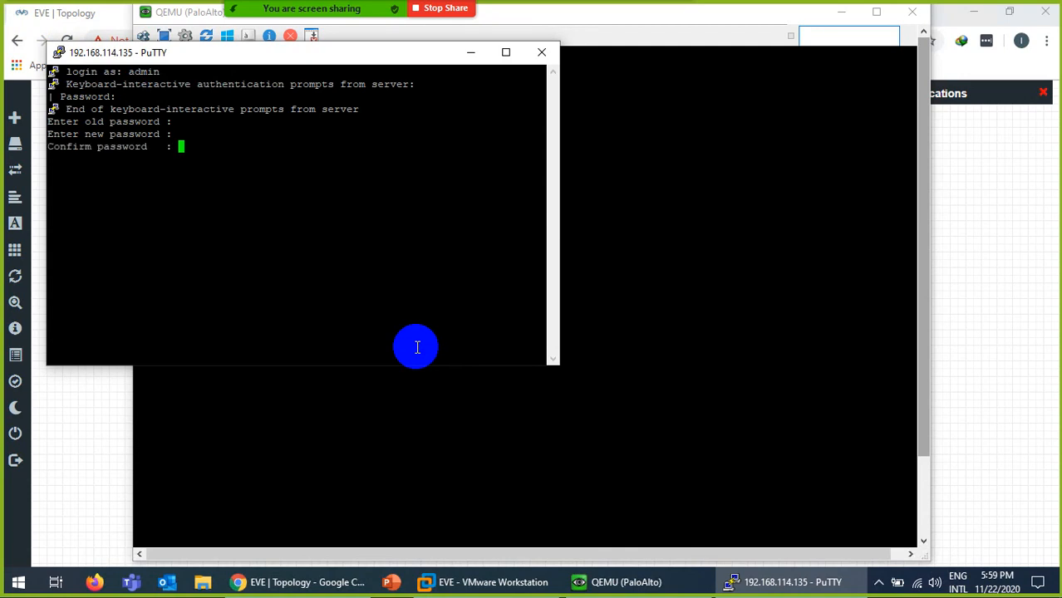
{"action": "key", "text": "Return"}
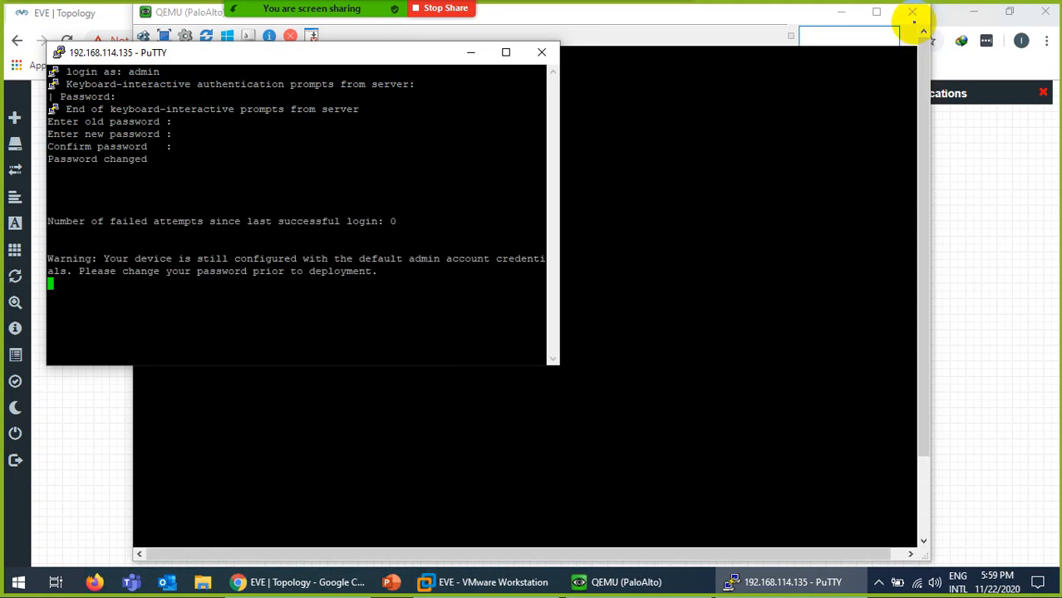
Run 'show interface management' to confirm the management IP 192.168.114.135 and gateway.
{"action": "left_click", "coordinate": [912, 11]}
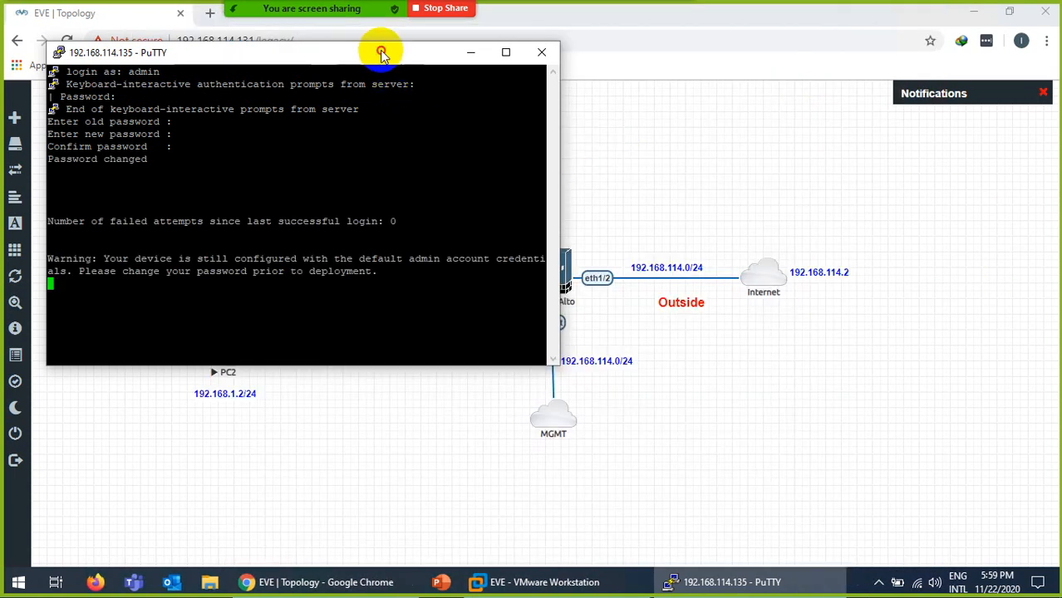
{"action": "left_click_drag", "start_coordinate": [382, 53], "coordinate": [778, 169]}
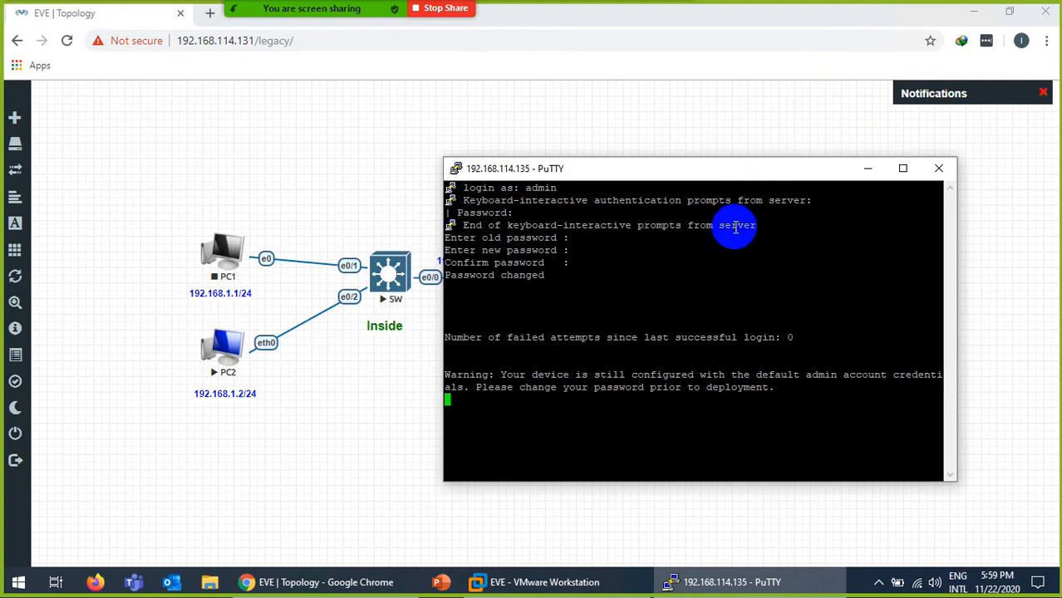
{"action": "key", "text": "Return"}
{"action": "key", "text": "Return"}
{"action": "key", "text": "Return"}
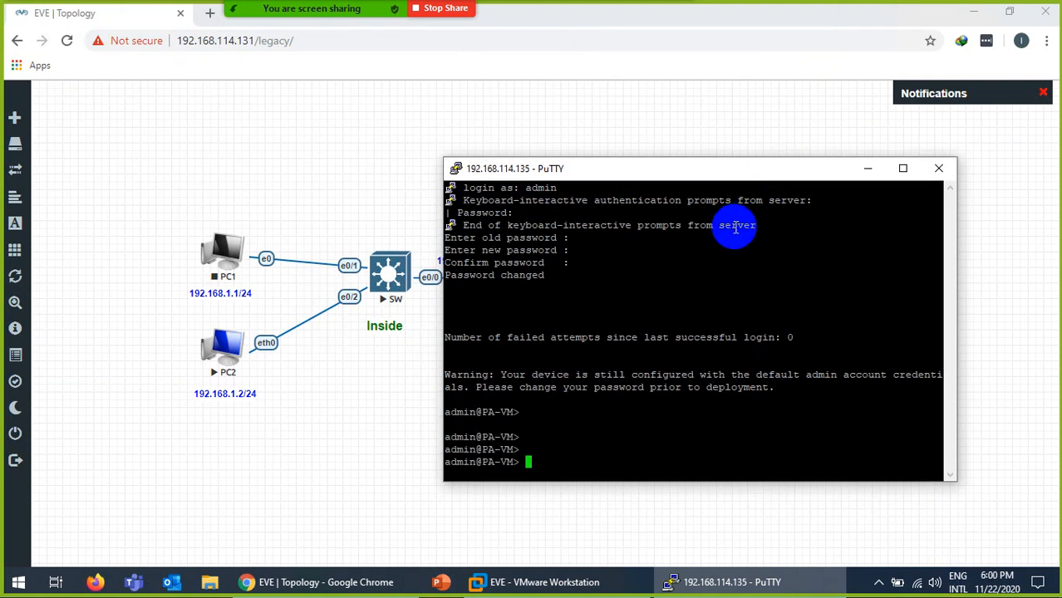
{"action": "type", "text": "show interface management"}
{"action": "key", "text": "Return"}
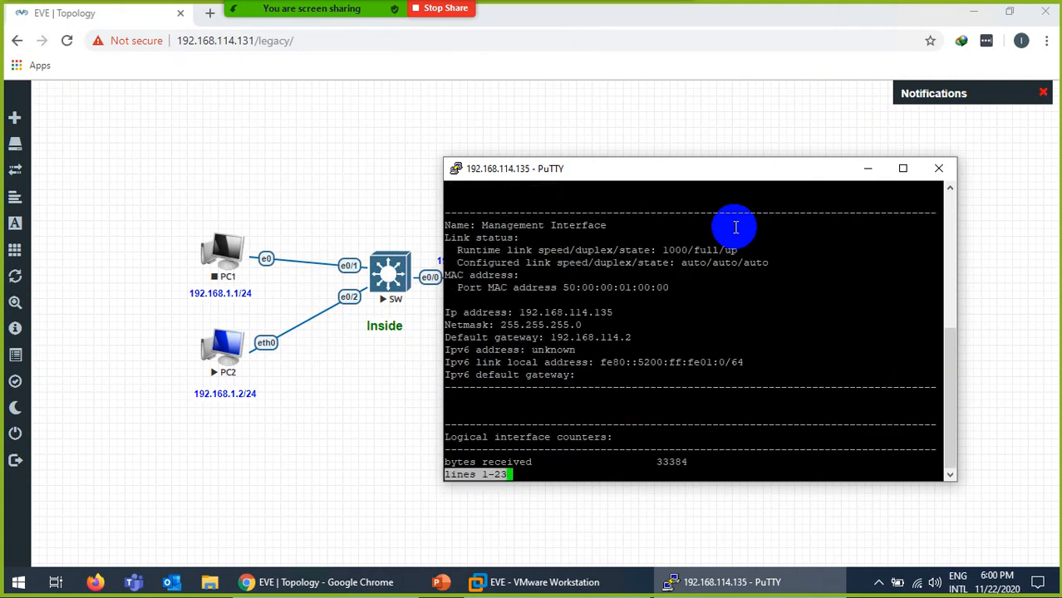
{"action": "left_click_drag", "start_coordinate": [613, 312], "coordinate": [519, 312]}
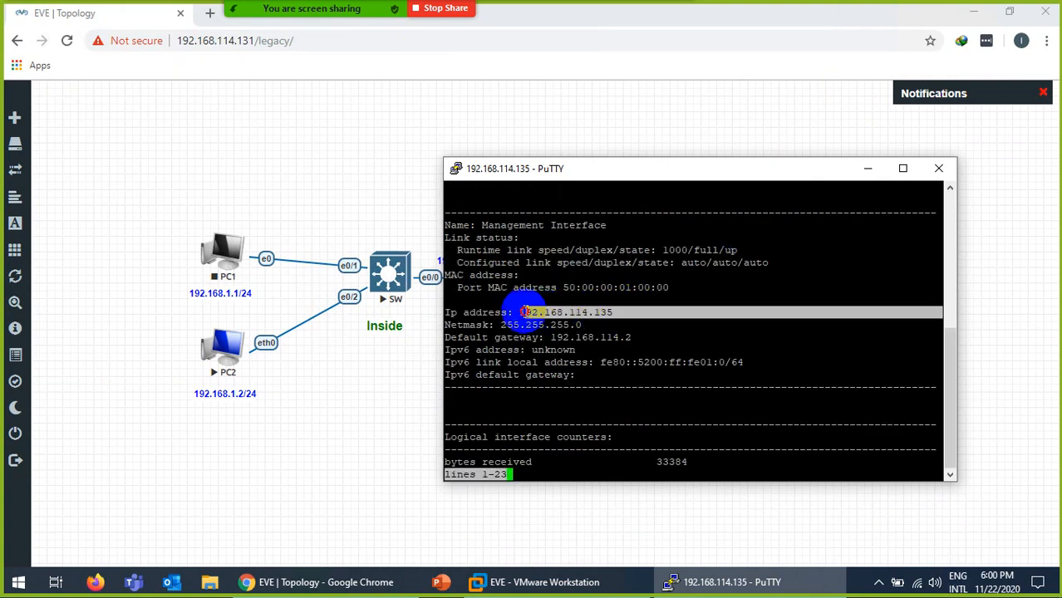
{"action": "left_click", "coordinate": [785, 582]}
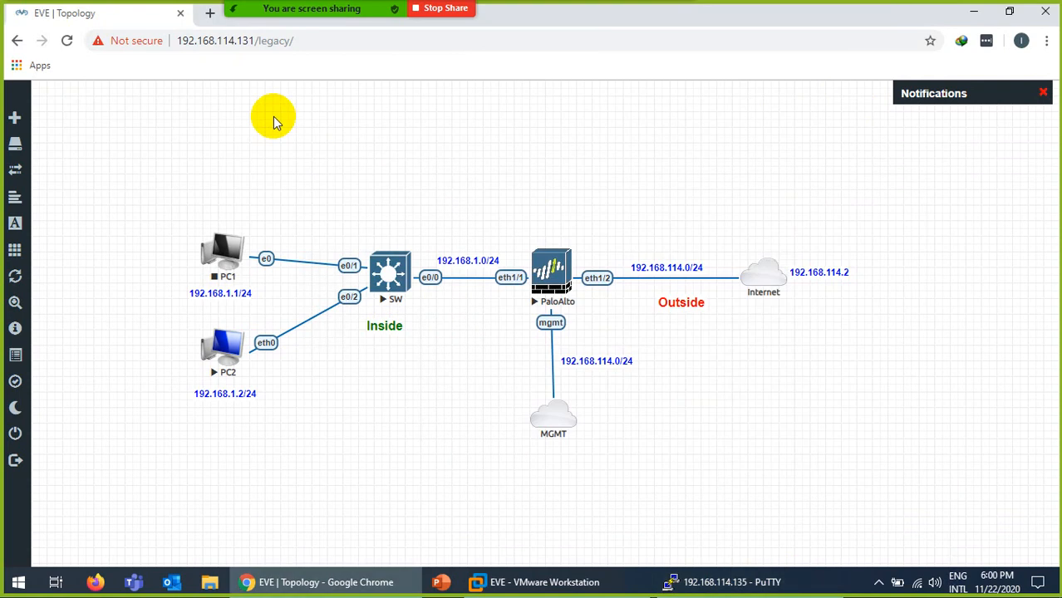
{"action": "left_click", "coordinate": [211, 14]}
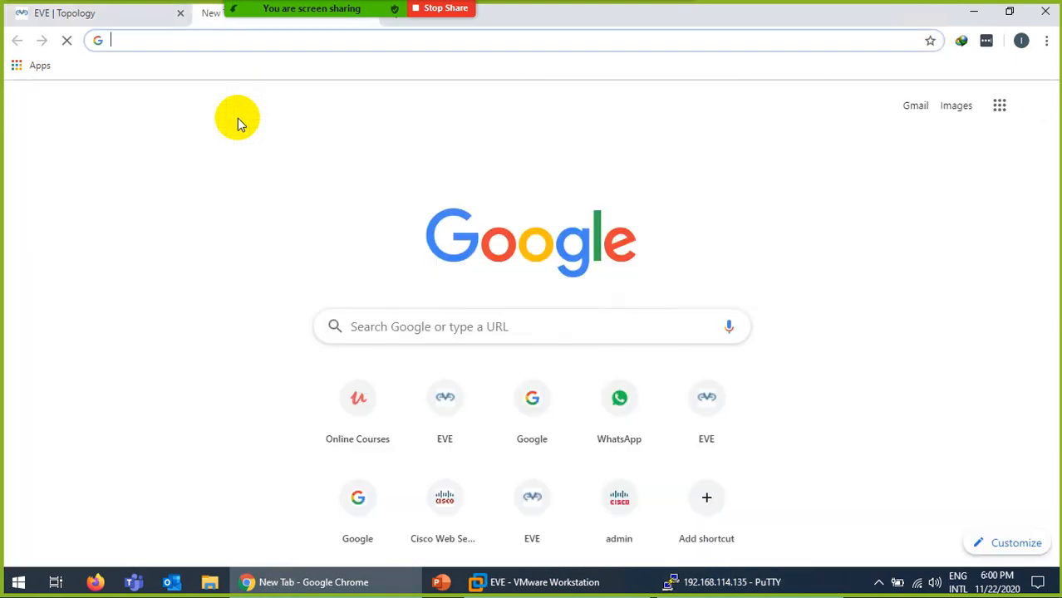
{"action": "type", "text": "j"}
{"action": "key", "text": "Delete"}
{"action": "key", "text": "BackSpace"}
{"action": "type", "text": "http"}
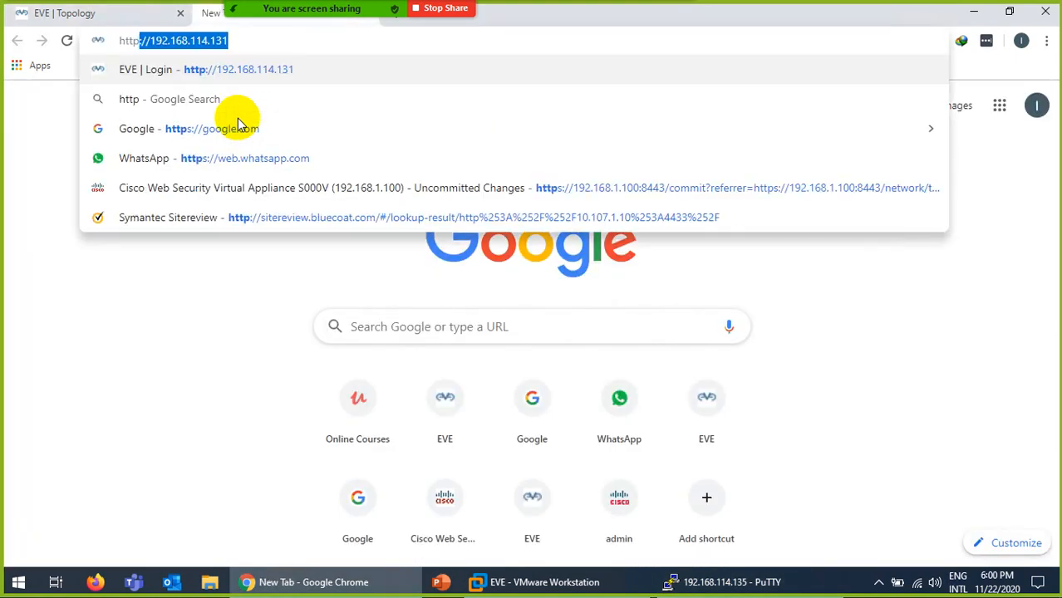
{"action": "type", "text": "s://"}
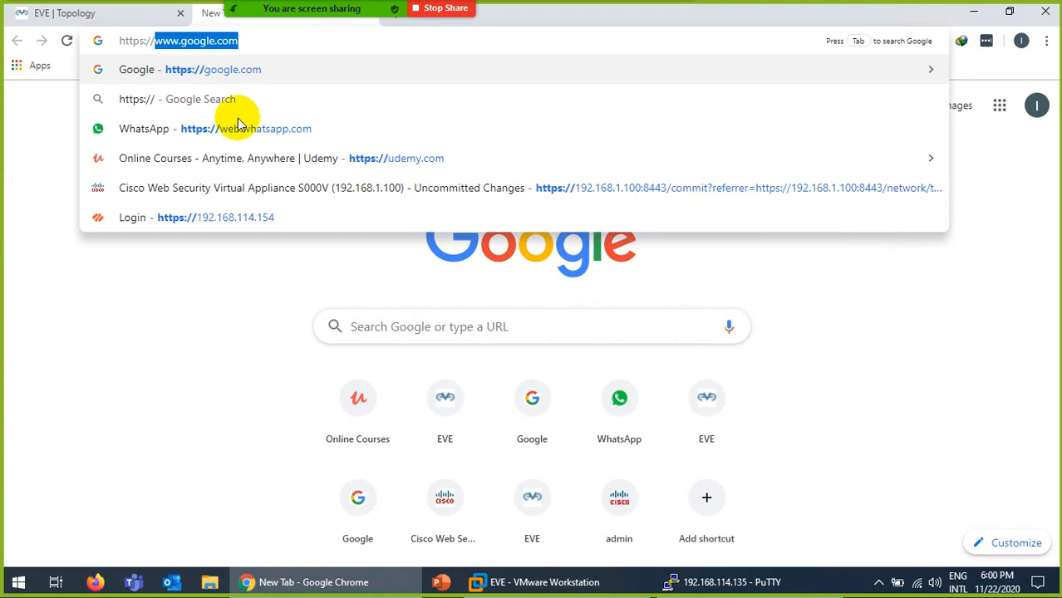
{"action": "type", "text": "192.168.114.135"}
{"action": "key", "text": "Return"}
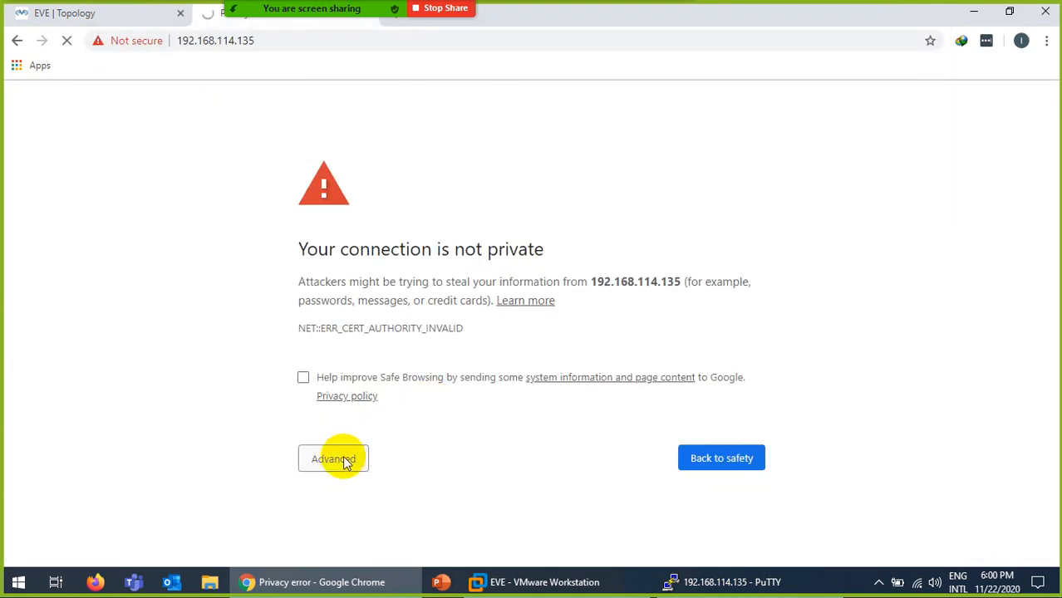
{"action": "left_click", "coordinate": [345, 458]}
{"action": "left_click", "coordinate": [366, 519]}
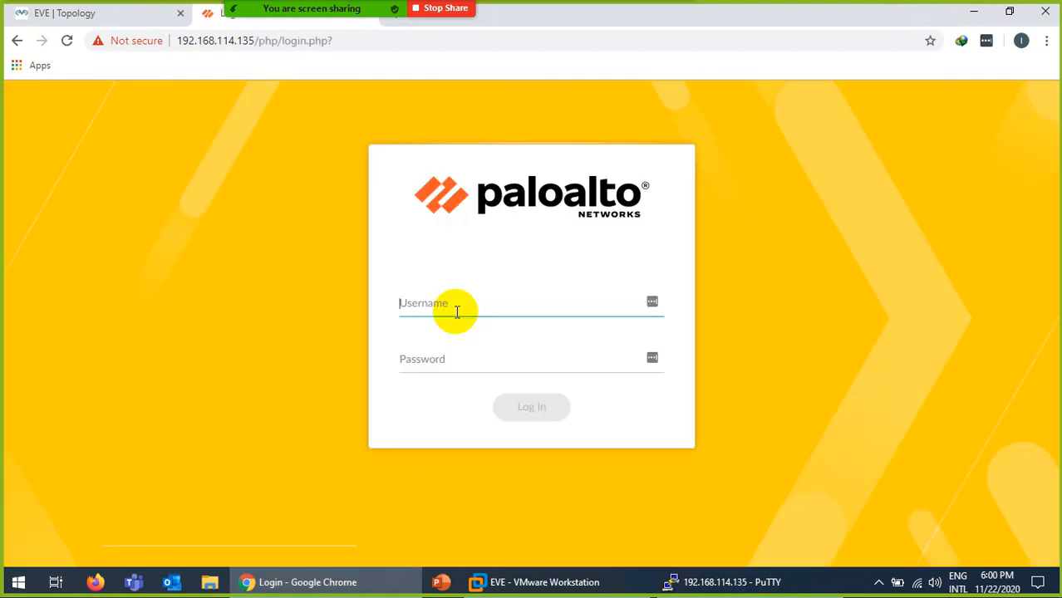
Enter username admin and the password on the PAN-OS login page, retrying after rejection.
{"action": "type", "text": "admin"}
{"action": "key", "text": "Tab"}
{"action": "type", "text": "a"}
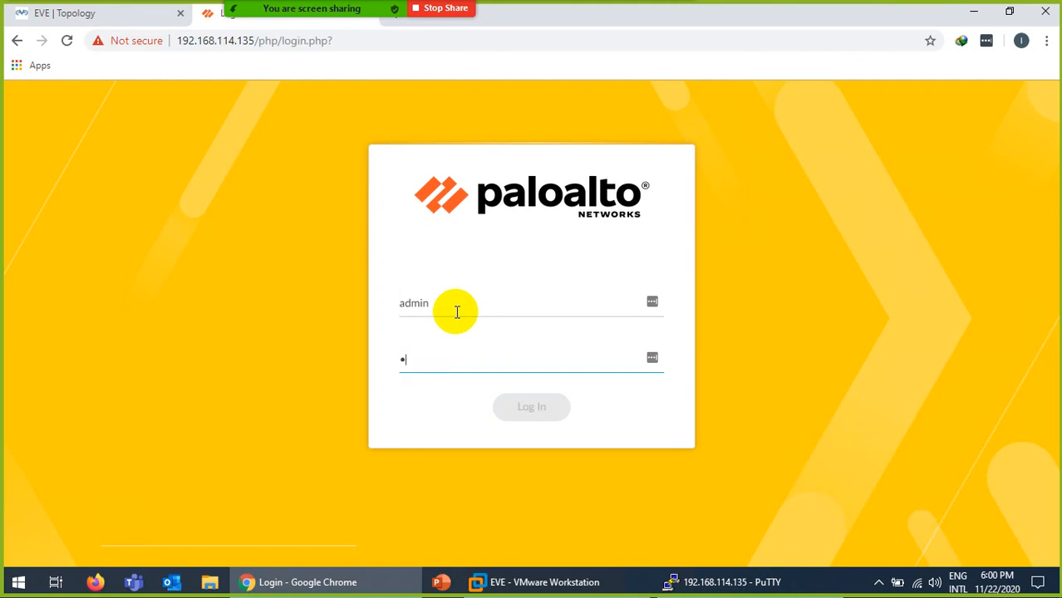
{"action": "type", "text": "dmin"}
{"action": "key", "text": "Return"}
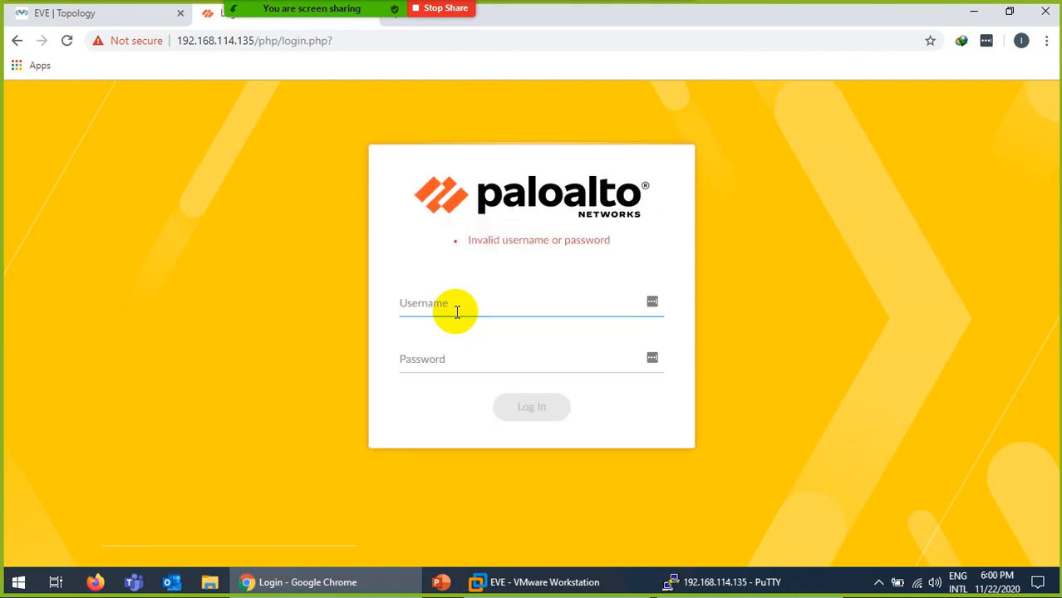
{"action": "type", "text": "admin"}
{"action": "key", "text": "Tab"}
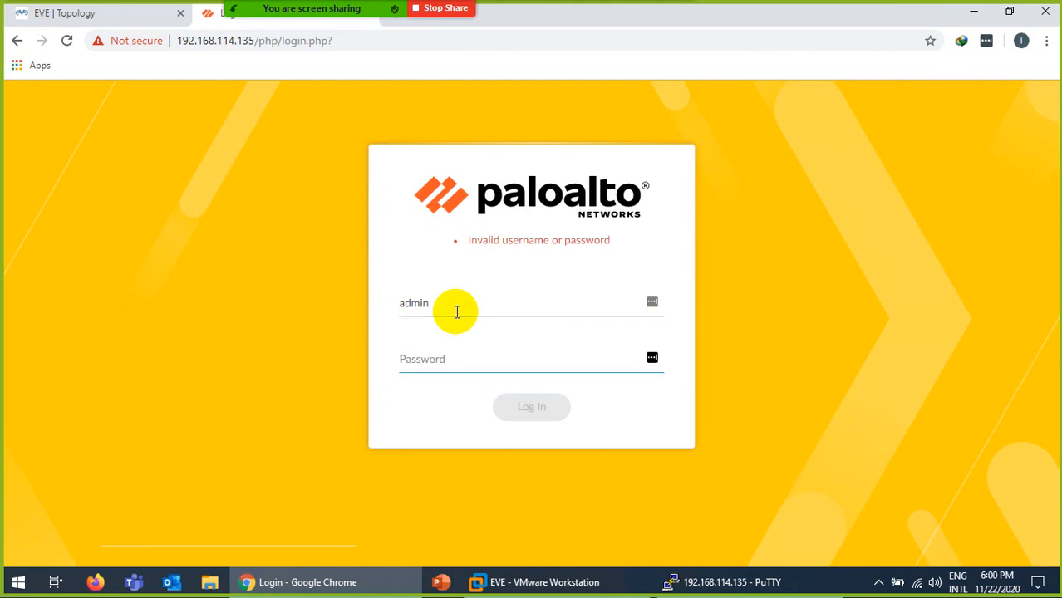
{"action": "type", "text": "admin"}
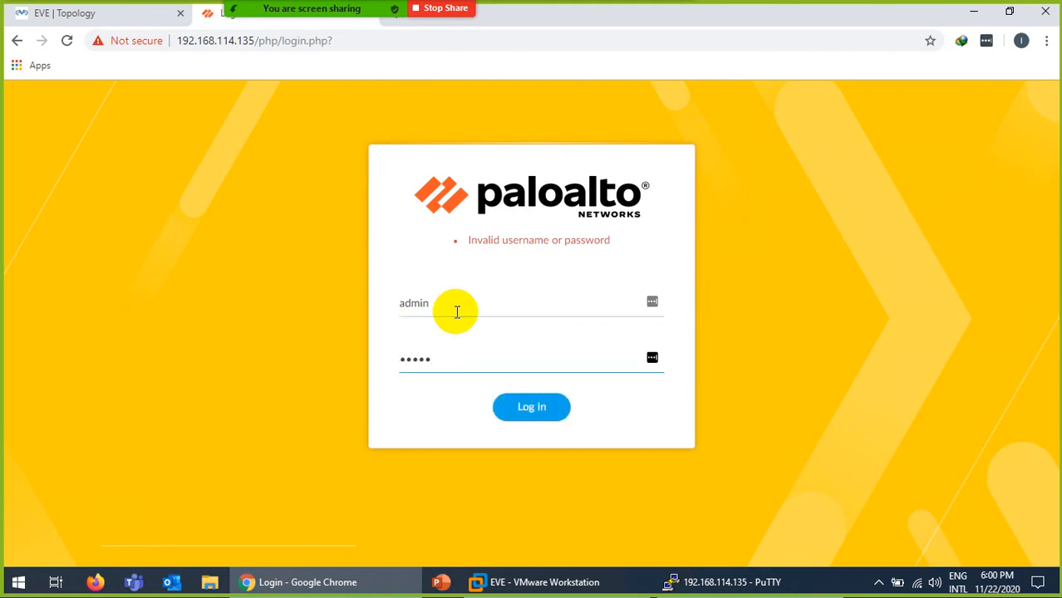
{"action": "left_click", "coordinate": [536, 411]}
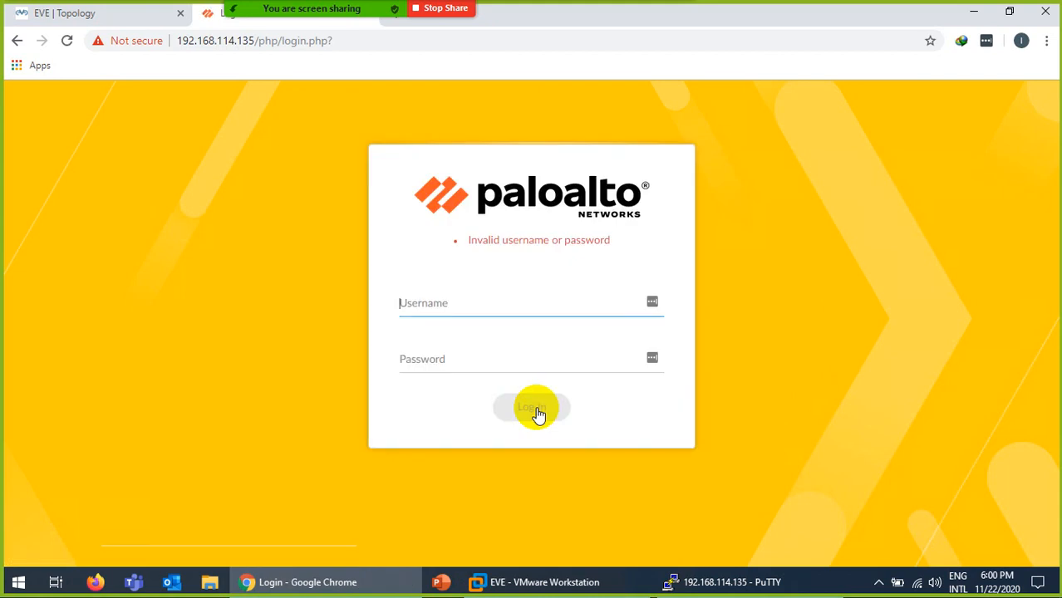
{"action": "type", "text": "admin"}
{"action": "key", "text": "Tab"}
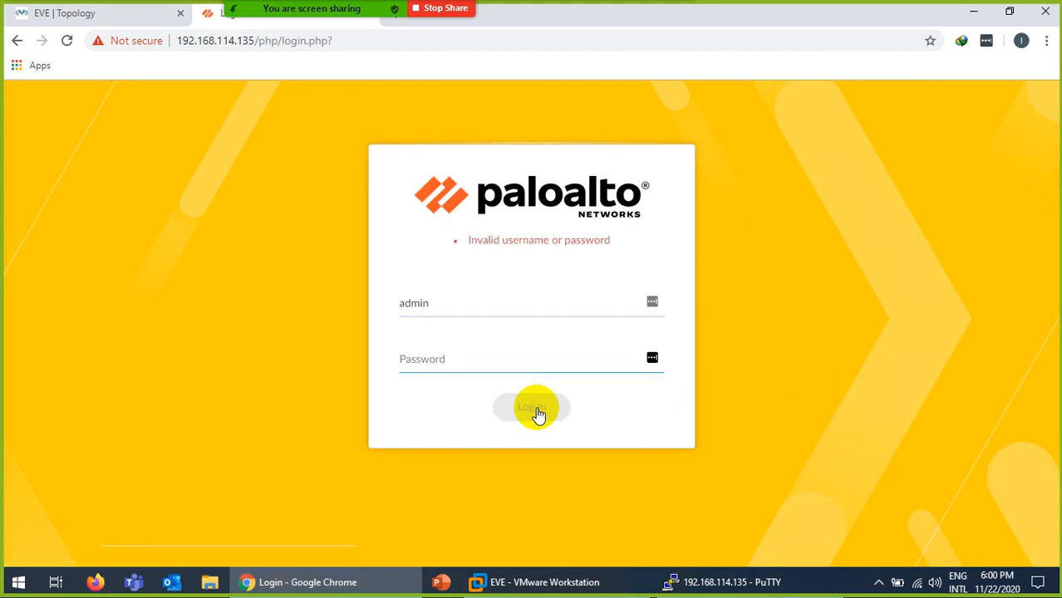
{"action": "type", "text": "admi"}
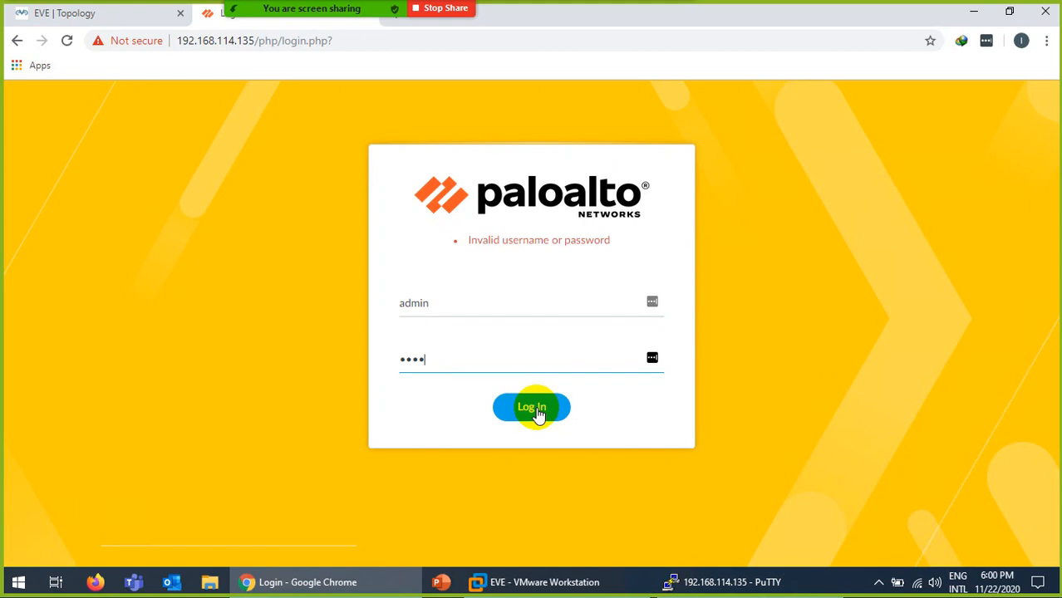
{"action": "type", "text": "n@123"}
Submit the admin login, then return to the PA-VM tab and reload 192.168.114.135.
{"action": "left_click", "coordinate": [537, 409]}
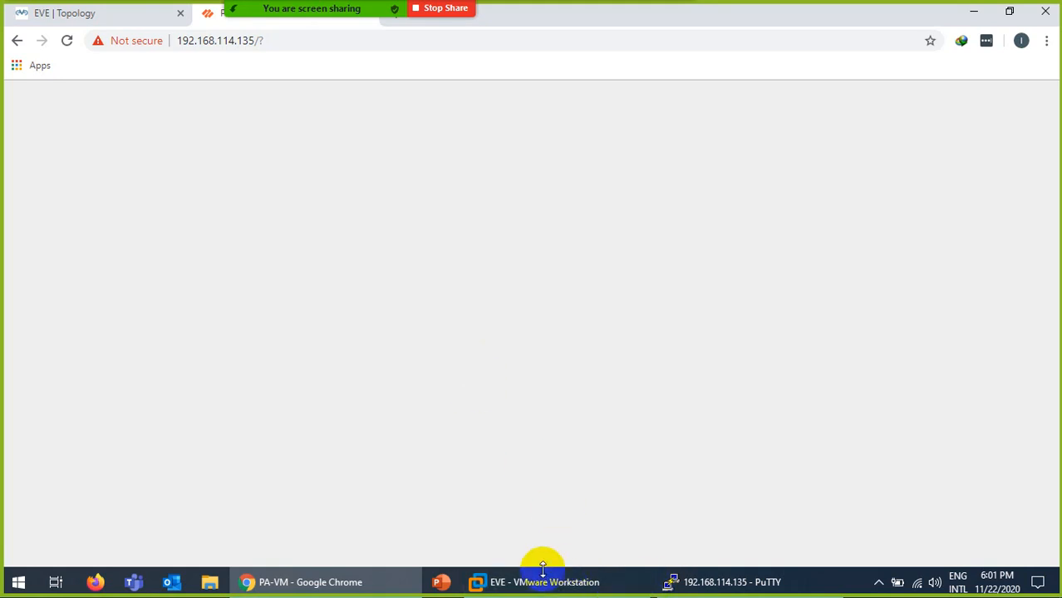
{"action": "left_click", "coordinate": [67, 15]}
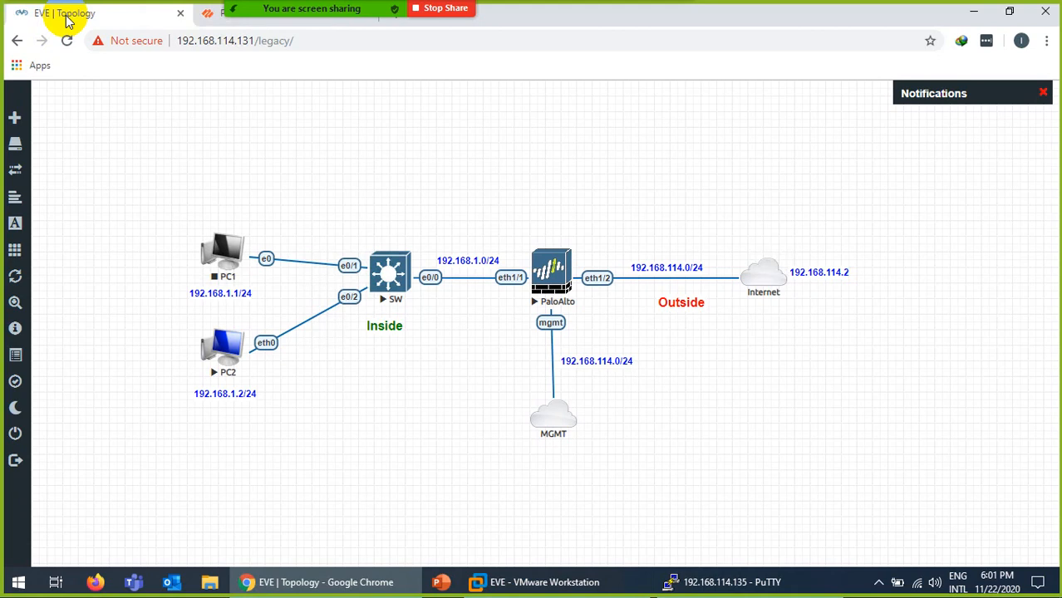
{"action": "left_click", "coordinate": [214, 19]}
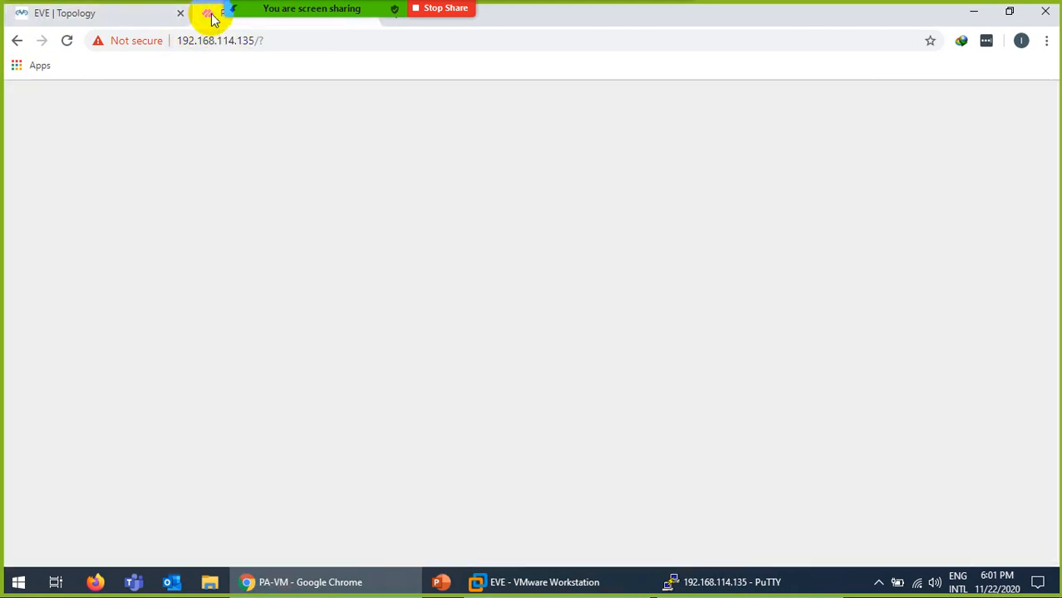
{"action": "left_click", "coordinate": [277, 43]}
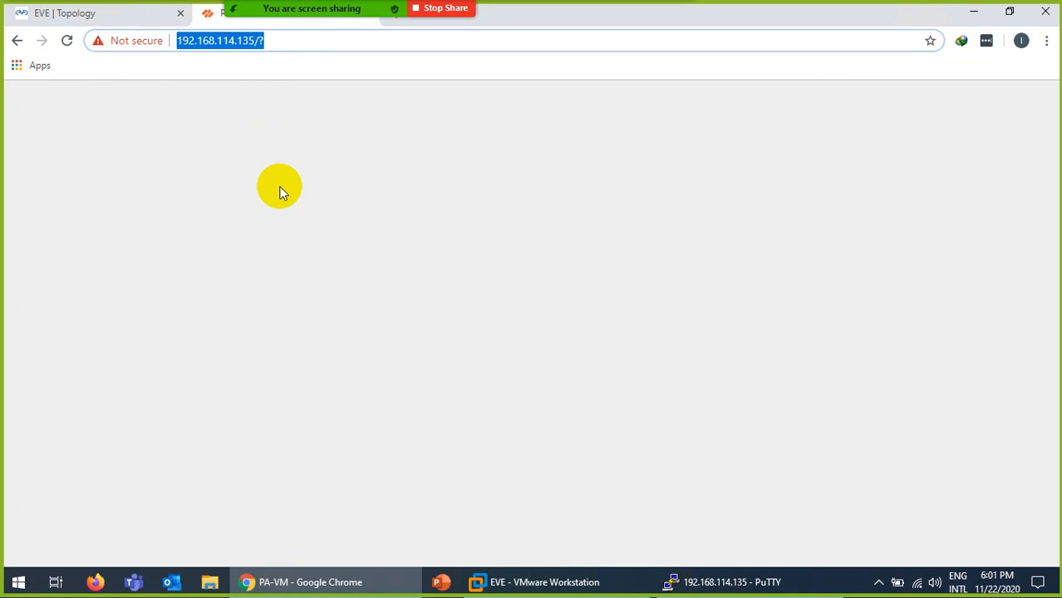
{"action": "key", "text": "Return"}
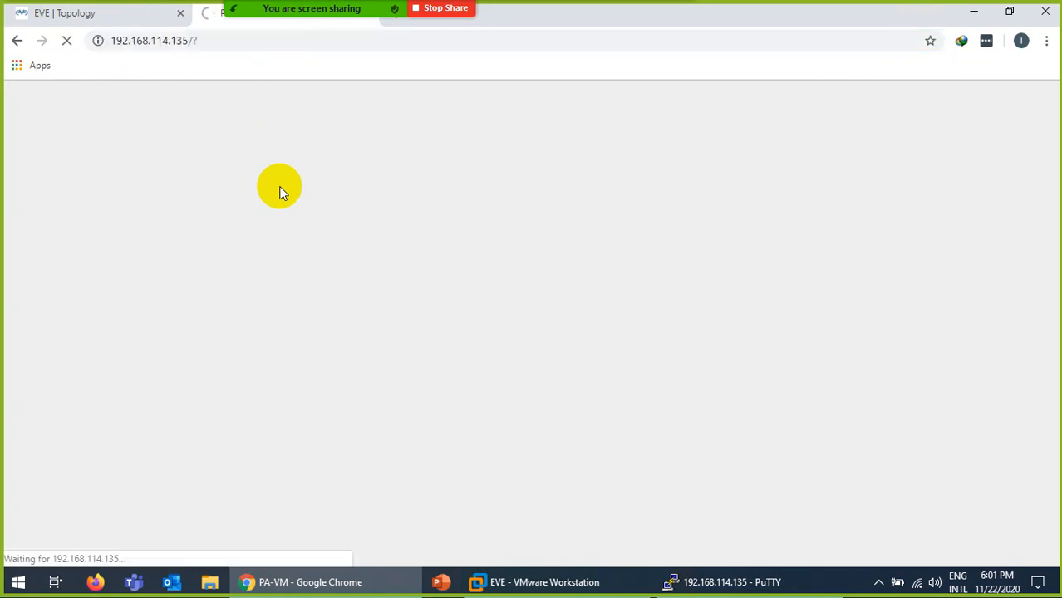
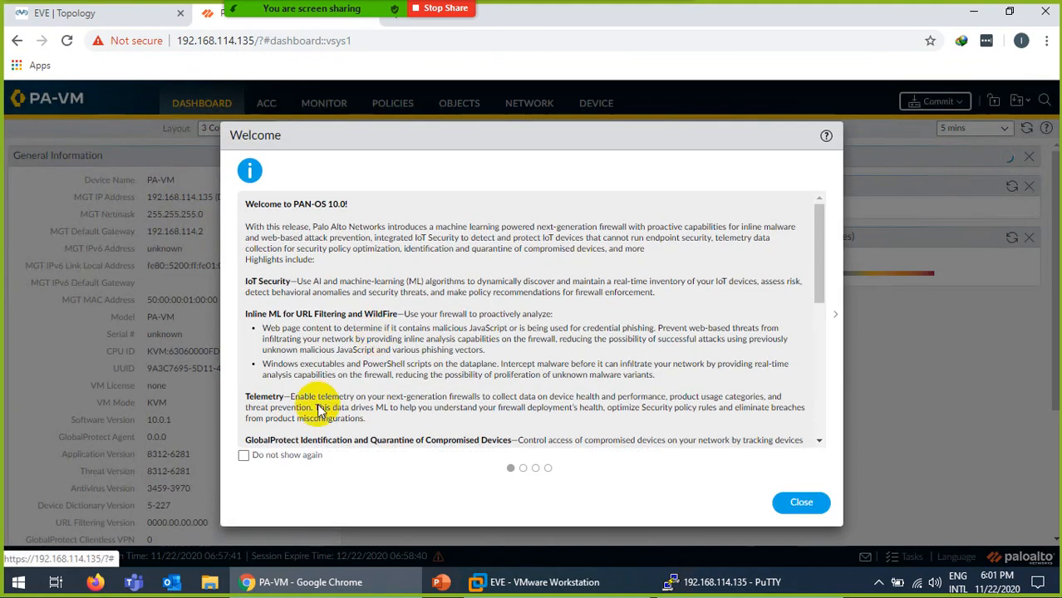
Close the Welcome dialog with 'Do not show again' ticked and postpone the Telemetry prompt.
{"action": "left_click", "coordinate": [244, 458]}
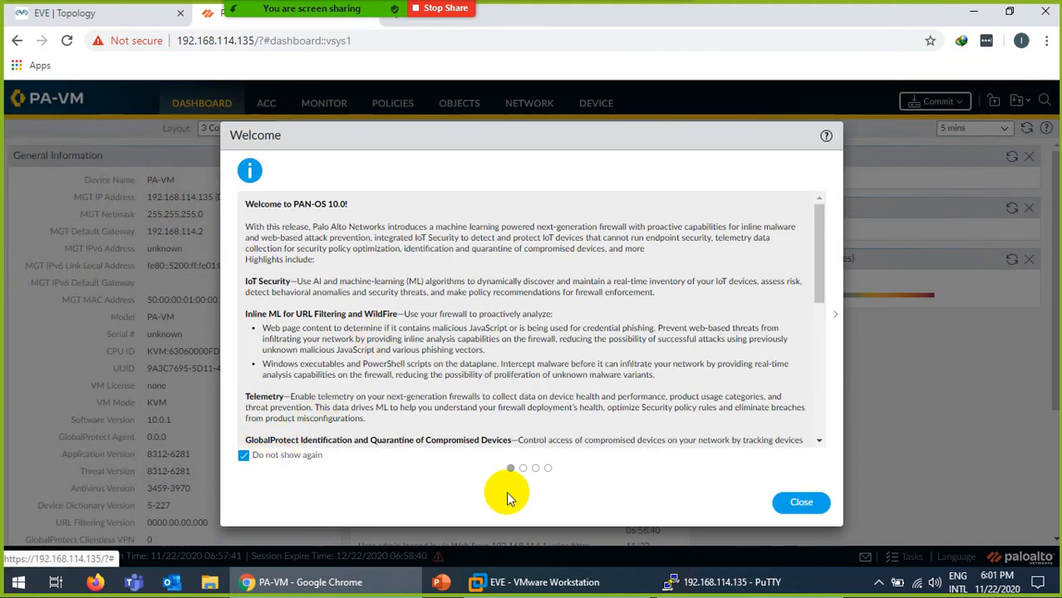
{"action": "left_click", "coordinate": [802, 503]}
{"action": "left_click", "coordinate": [661, 400]}
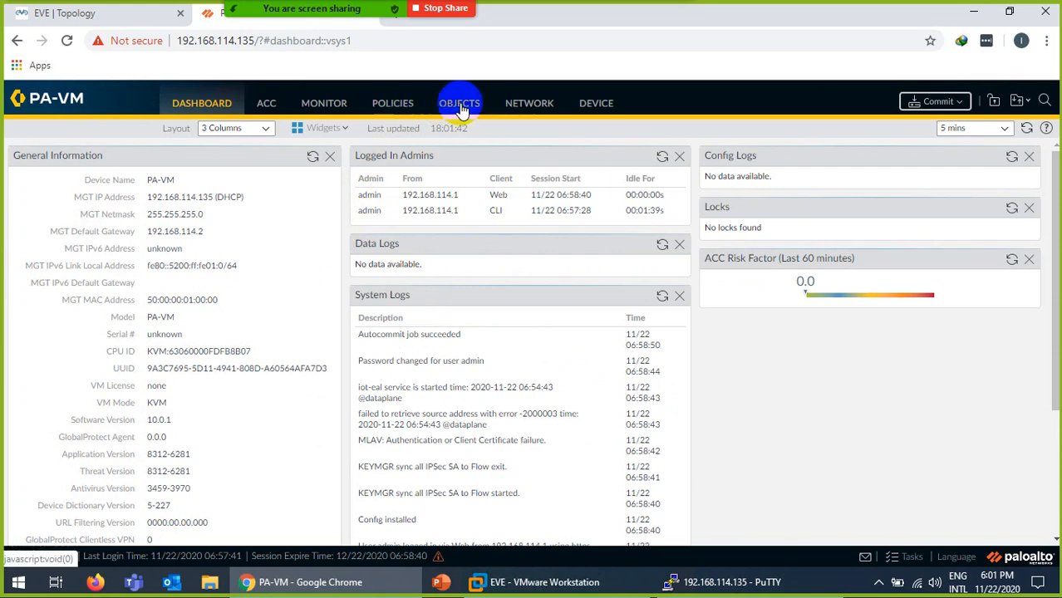
Bring up the Network tab, checking the lab topology diagram along the way.
{"action": "left_click", "coordinate": [529, 115]}
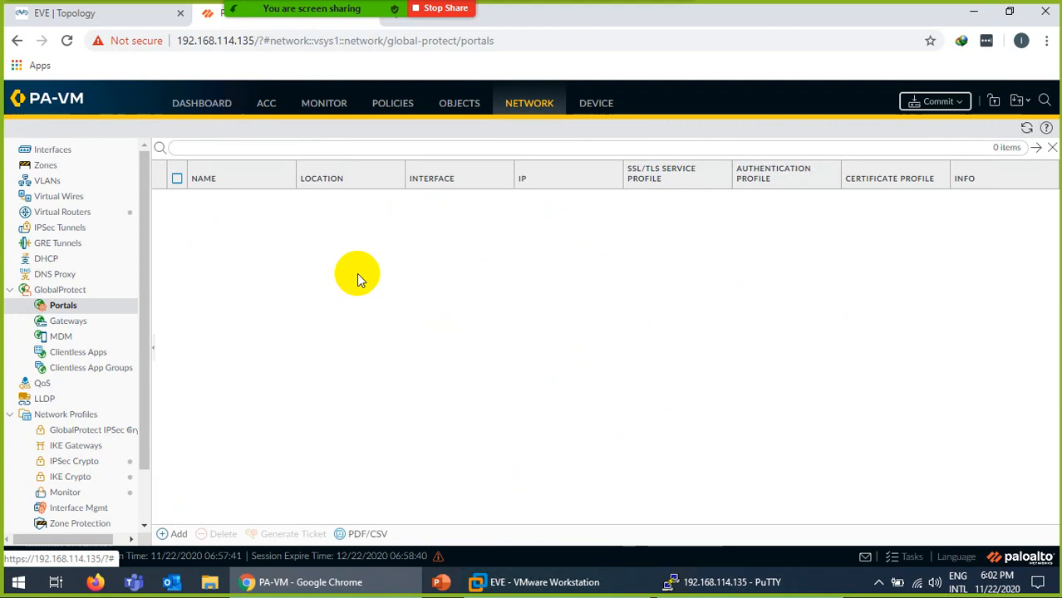
{"action": "left_click", "coordinate": [76, 13]}
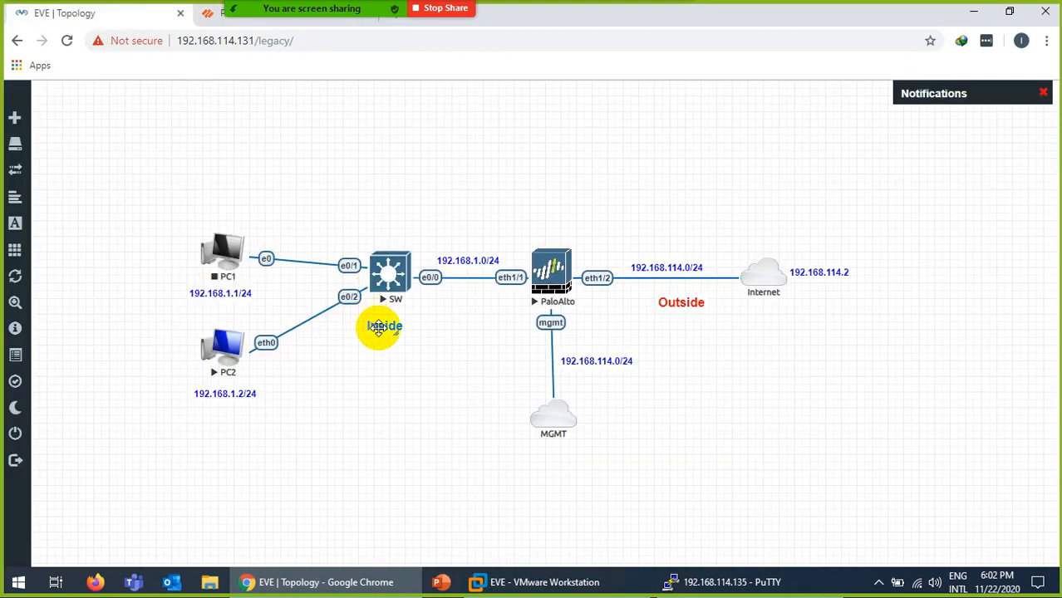
{"action": "left_click", "coordinate": [211, 17]}
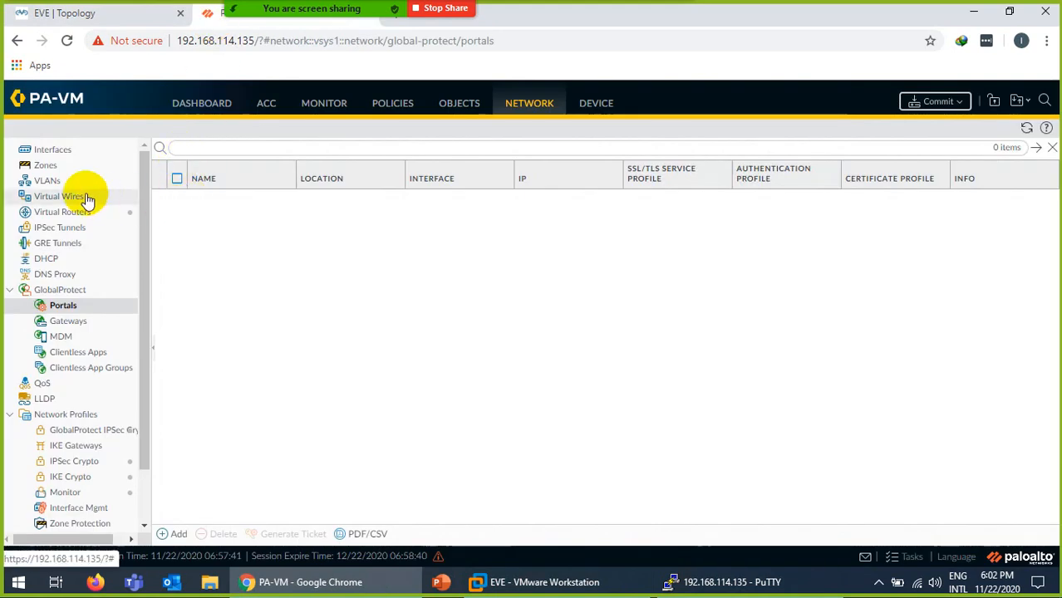
Create a Layer3 security zone named Outside.
{"action": "left_click", "coordinate": [46, 166]}
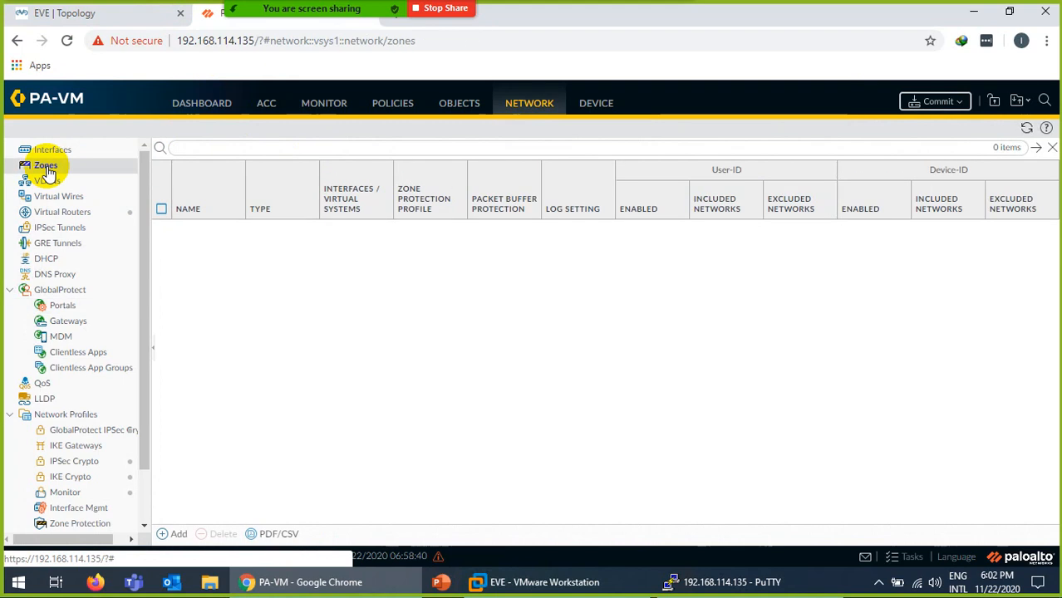
{"action": "left_click", "coordinate": [181, 534]}
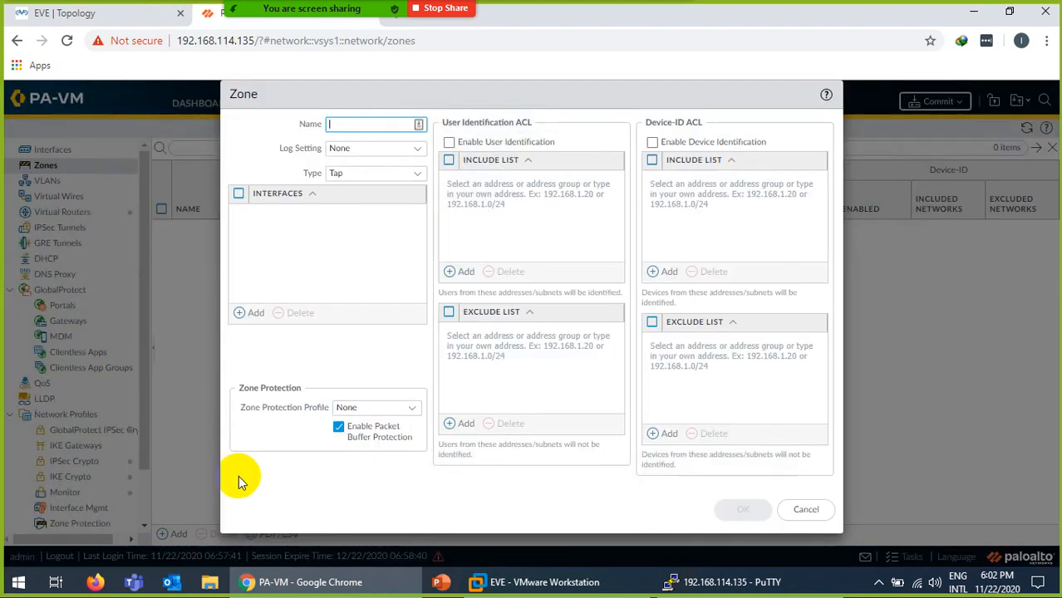
{"action": "type", "text": "U"}
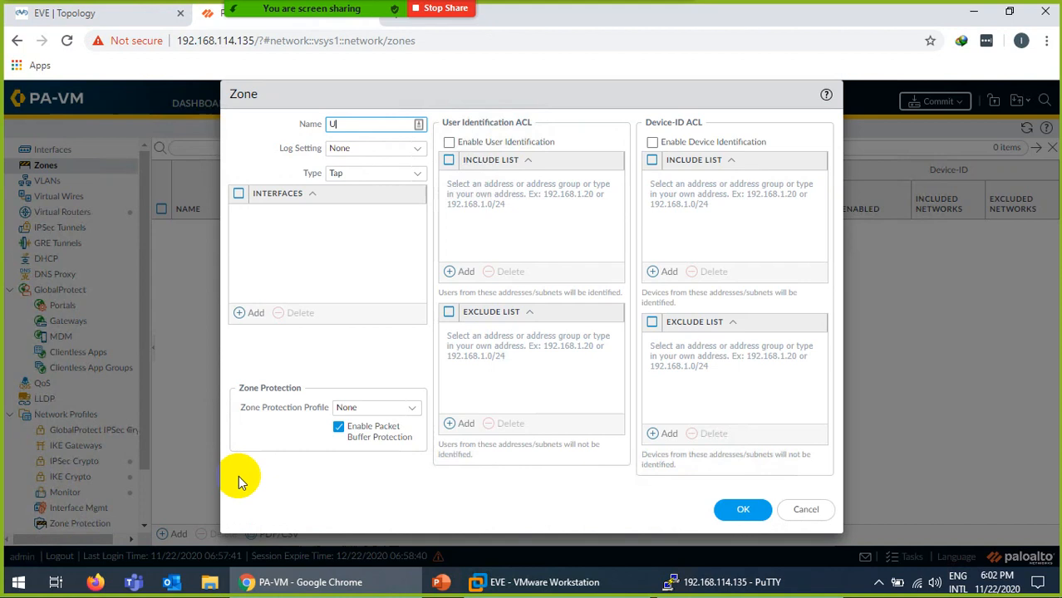
{"action": "type", "text": "Outside"}
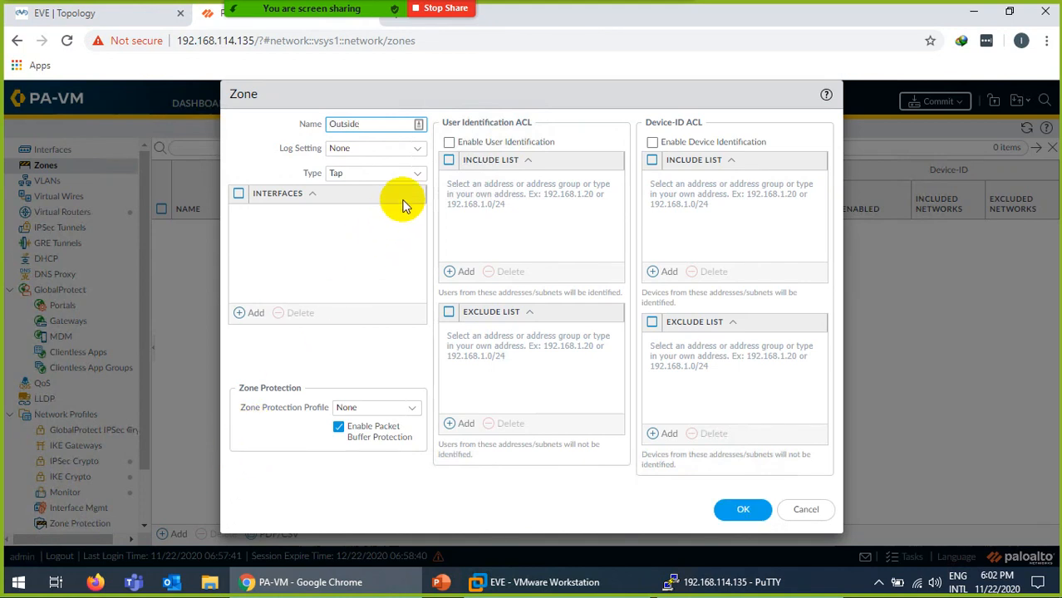
{"action": "left_click", "coordinate": [415, 174]}
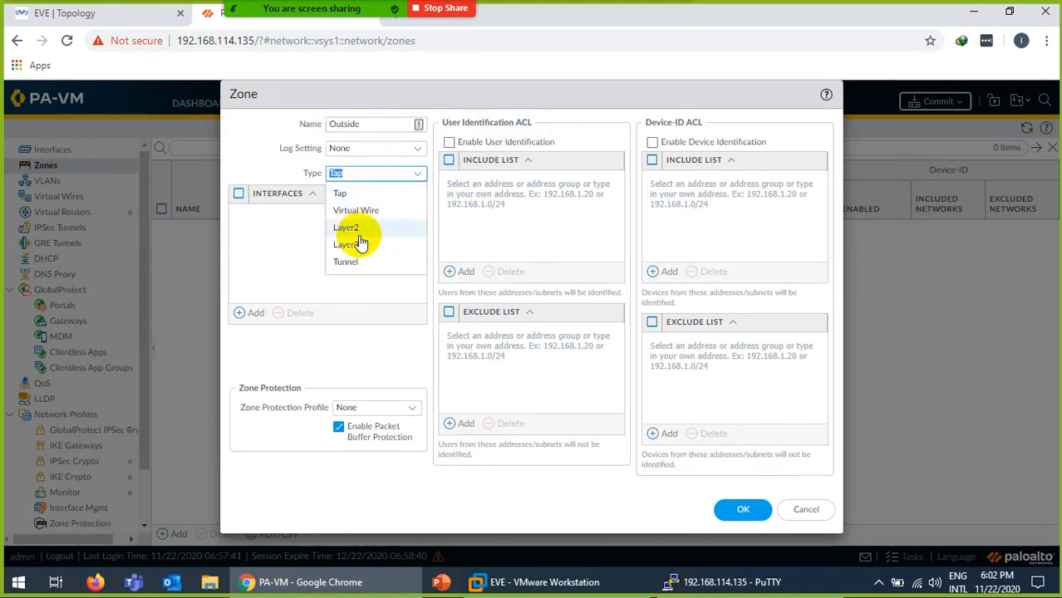
{"action": "left_click", "coordinate": [358, 245]}
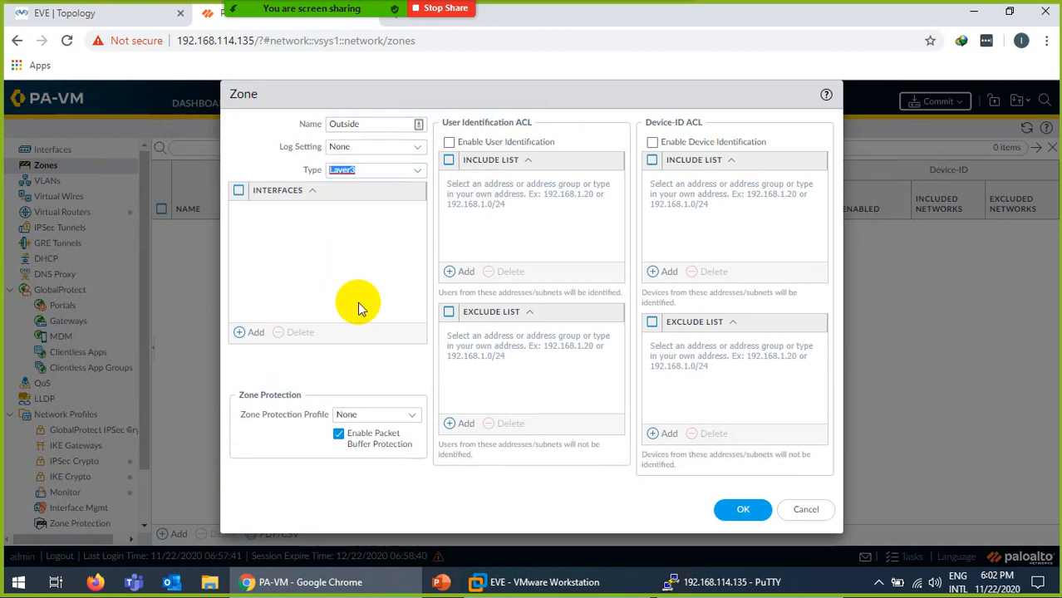
{"action": "left_click", "coordinate": [743, 510]}
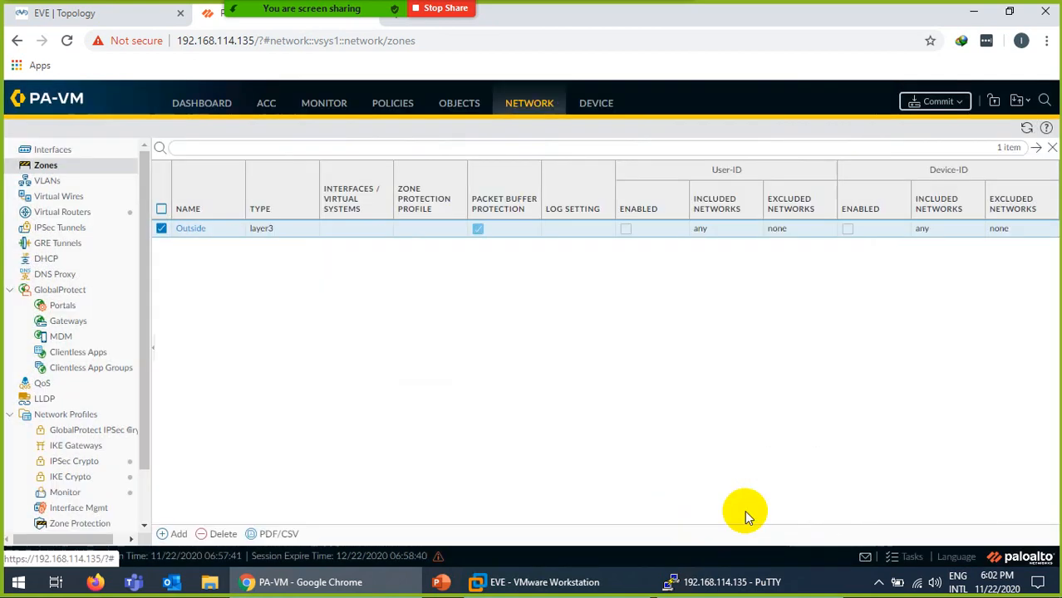
Create a second Layer3 security zone named Inside.
{"action": "left_click", "coordinate": [174, 533]}
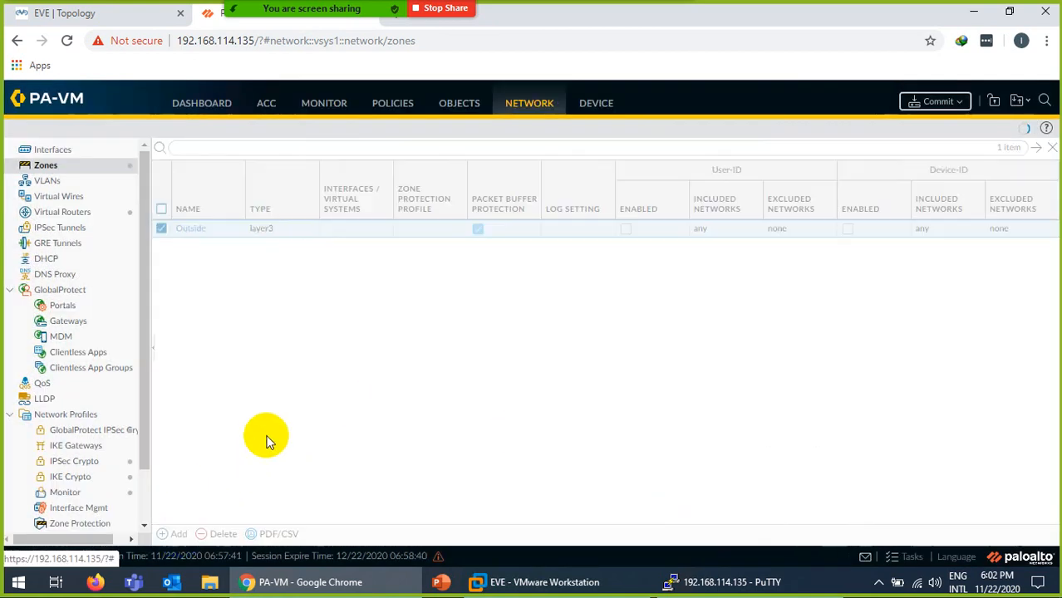
{"action": "type", "text": "Insi"}
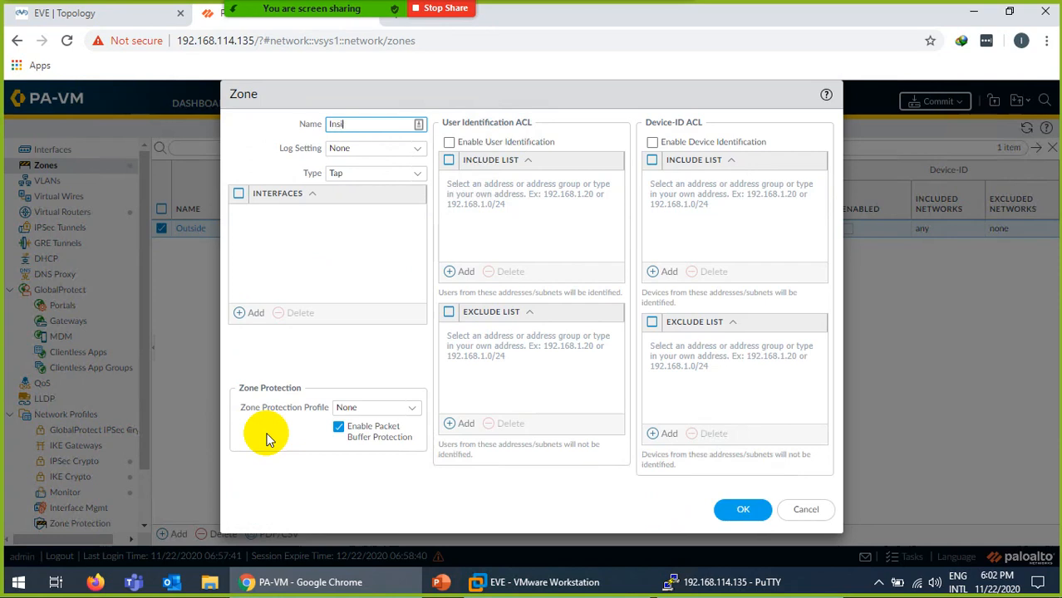
{"action": "type", "text": "de"}
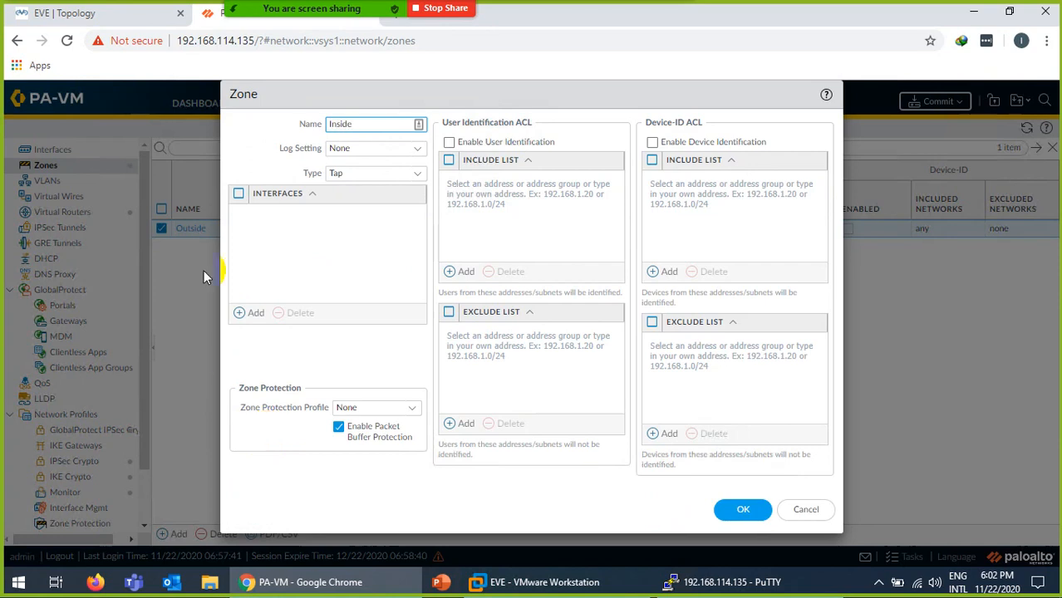
{"action": "left_click", "coordinate": [419, 175]}
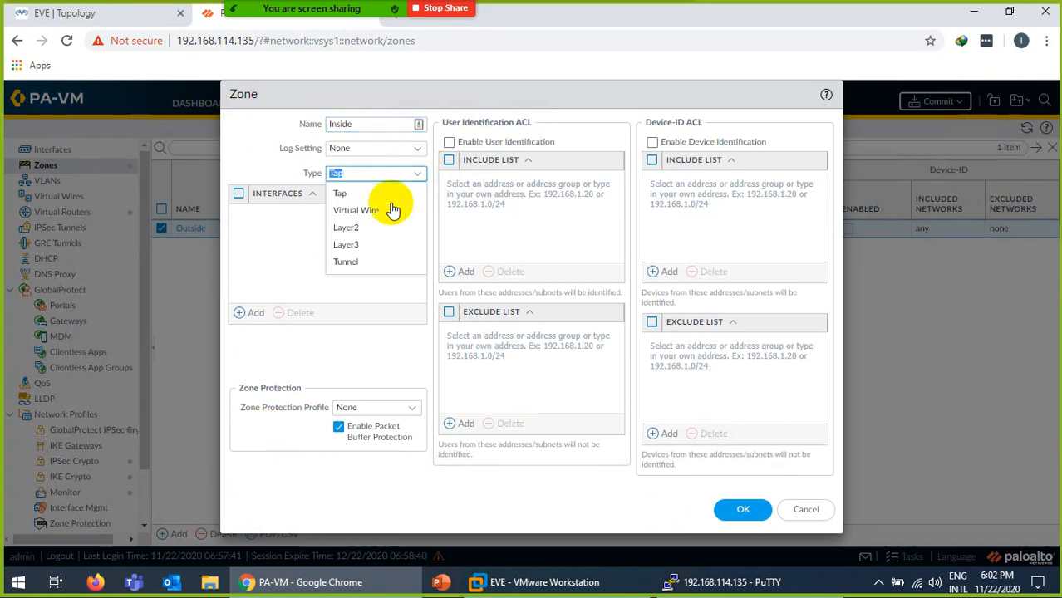
{"action": "left_click", "coordinate": [360, 246]}
{"action": "left_click", "coordinate": [743, 510]}
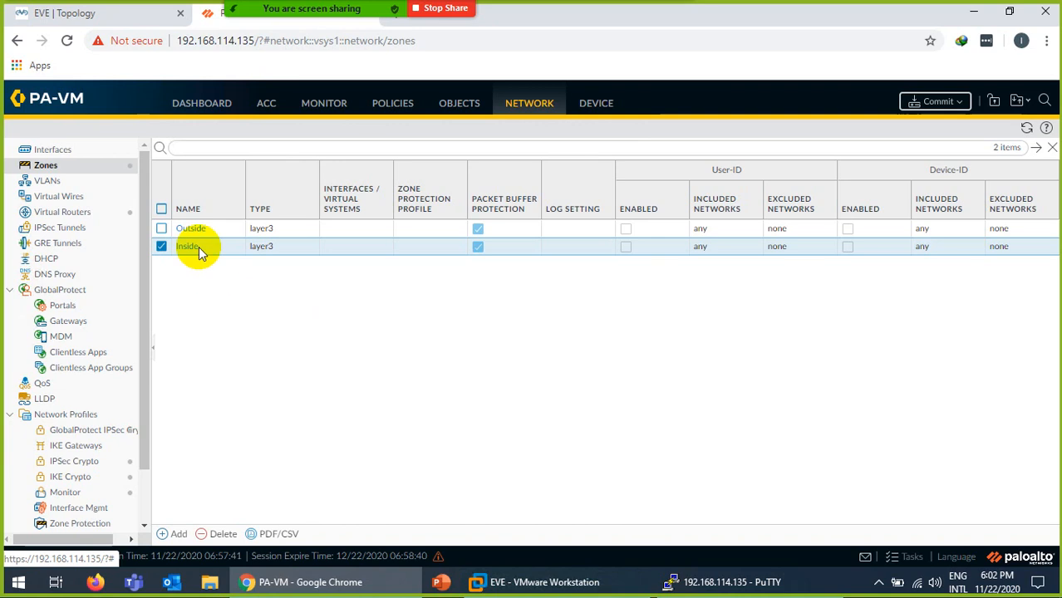
{"action": "left_click", "coordinate": [53, 153]}
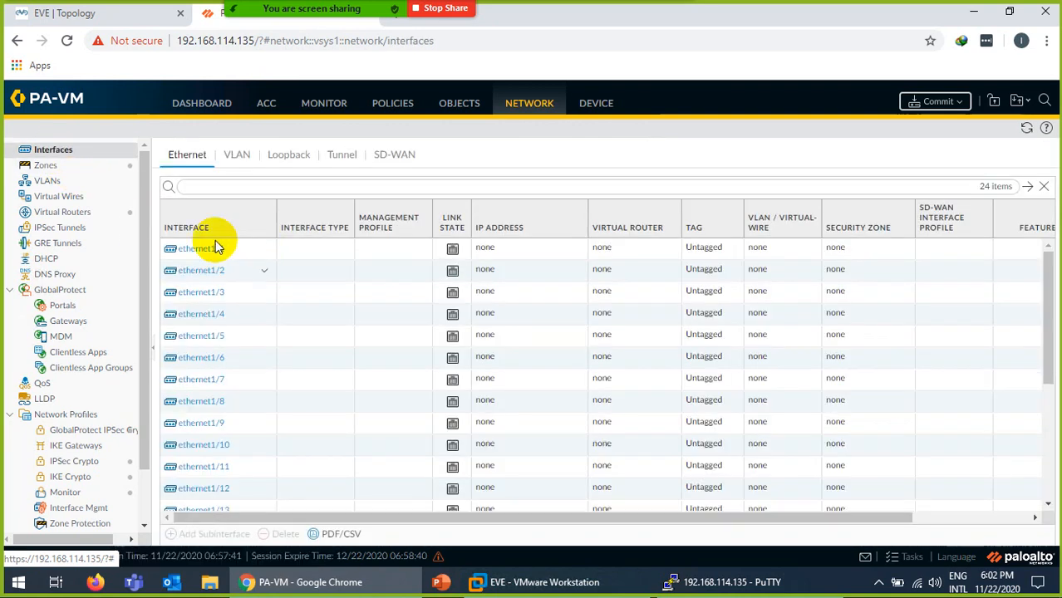
Compare the interfaces list with the lab topology and open ethernet1/1, the inside LAN port.
{"action": "left_click", "coordinate": [96, 13]}
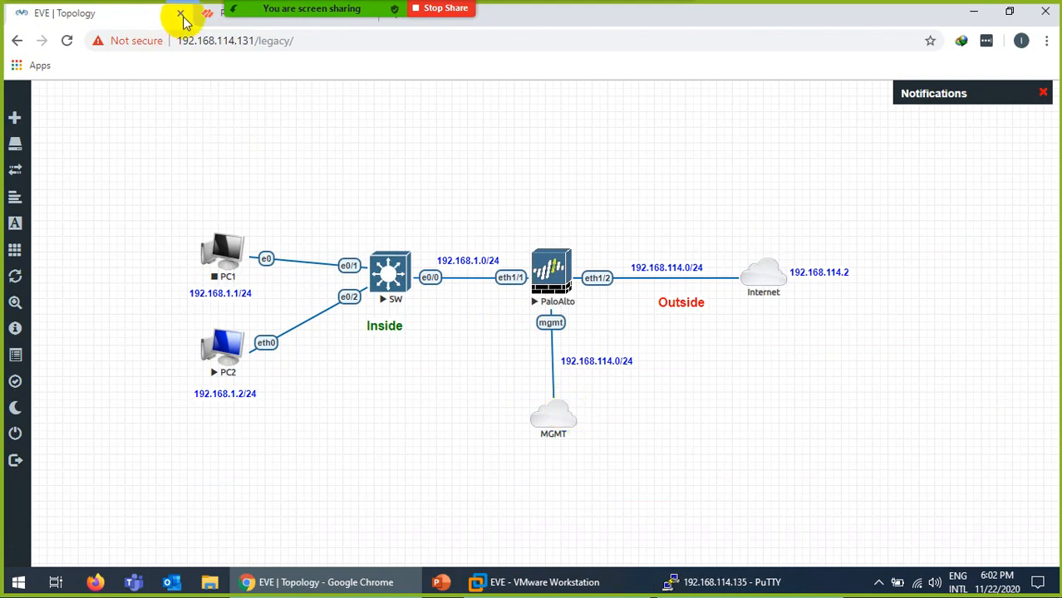
{"action": "left_click", "coordinate": [213, 15]}
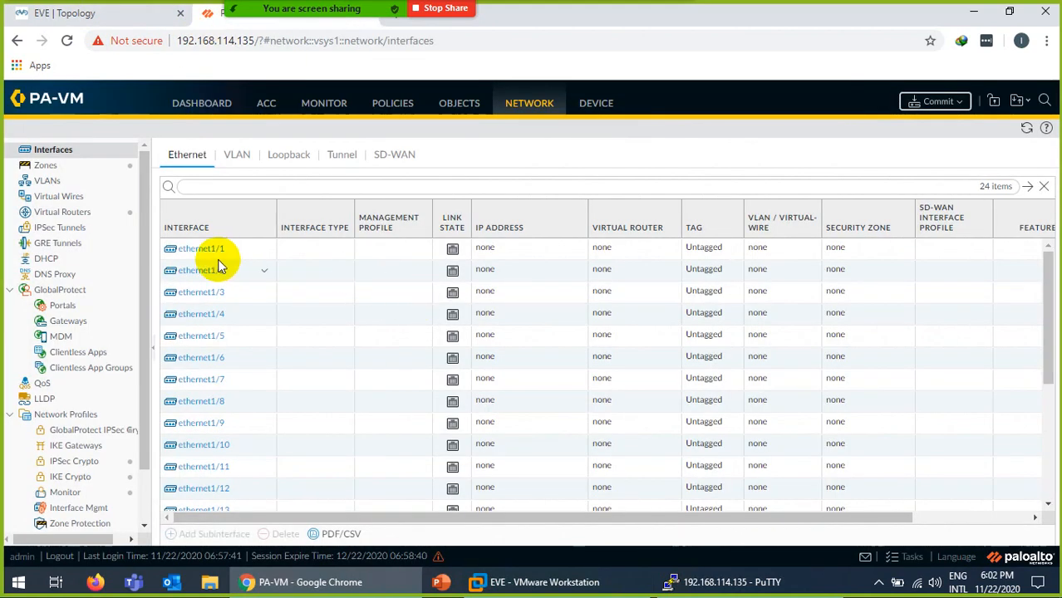
{"action": "mouse_move", "coordinate": [214, 258]}
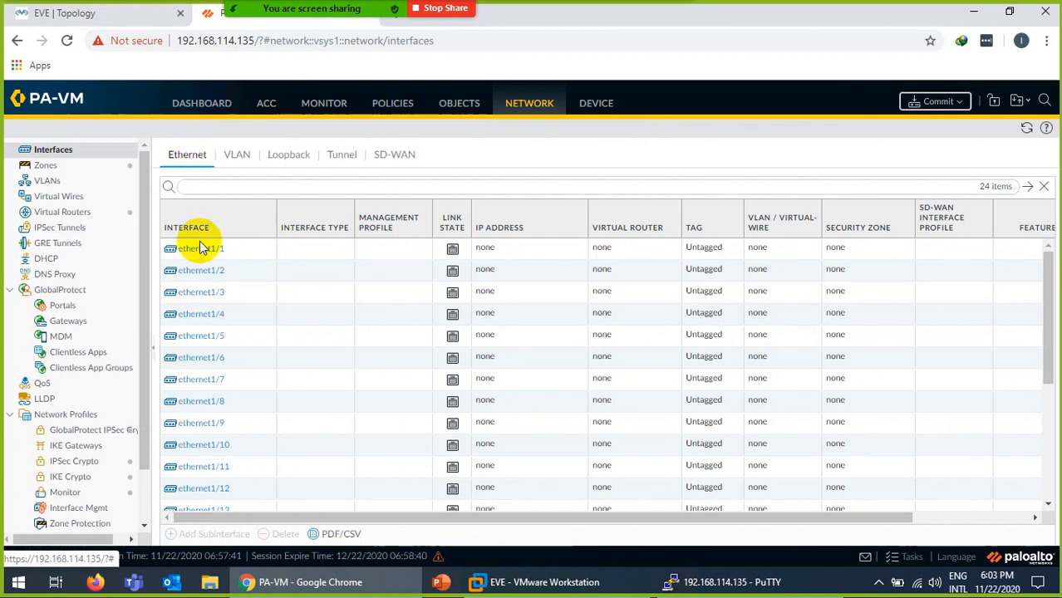
{"action": "left_click", "coordinate": [112, 15]}
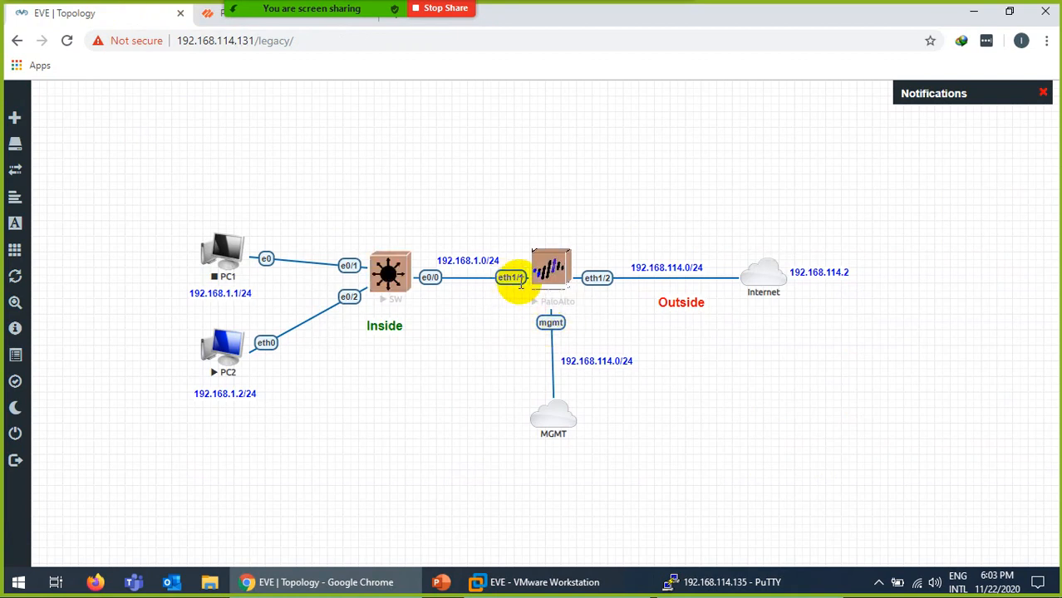
{"action": "left_click", "coordinate": [215, 23]}
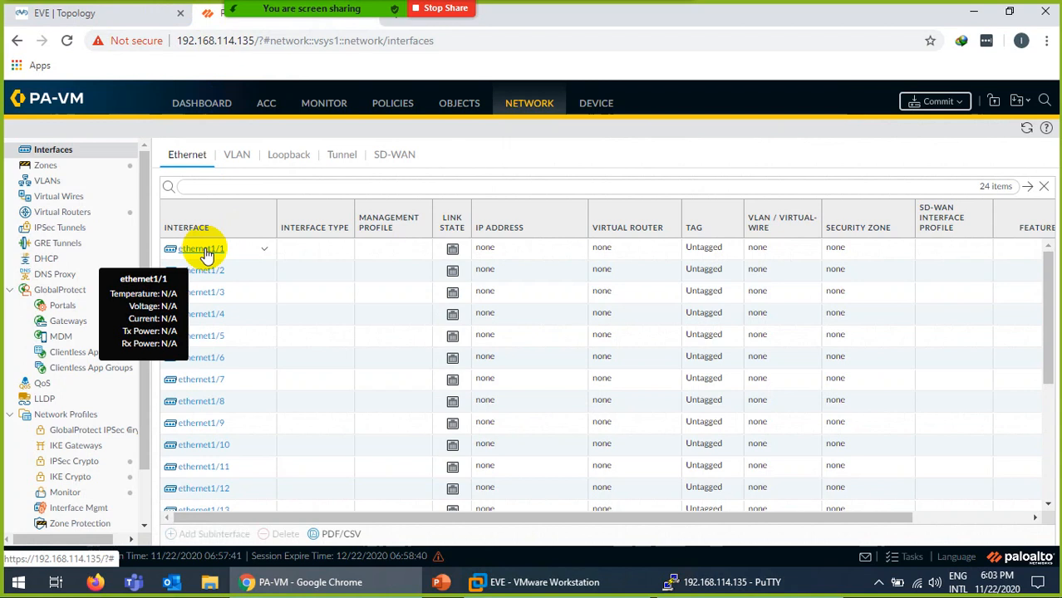
{"action": "left_click", "coordinate": [202, 250]}
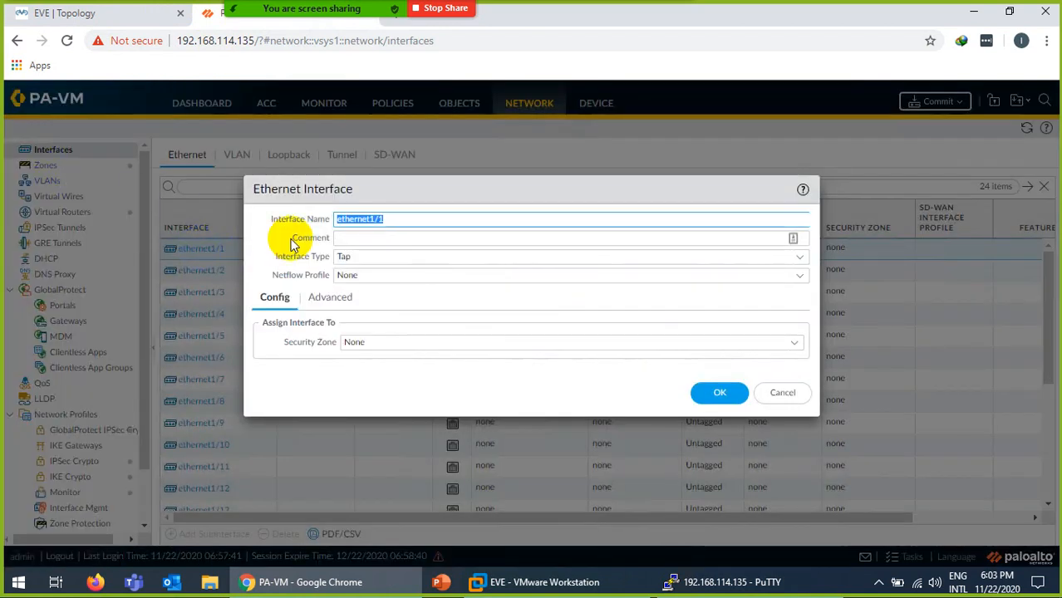
Make ethernet1/1 Layer3, commented 'Connected to LAN', on virtual router default and zone Inside.
{"action": "left_click", "coordinate": [347, 240]}
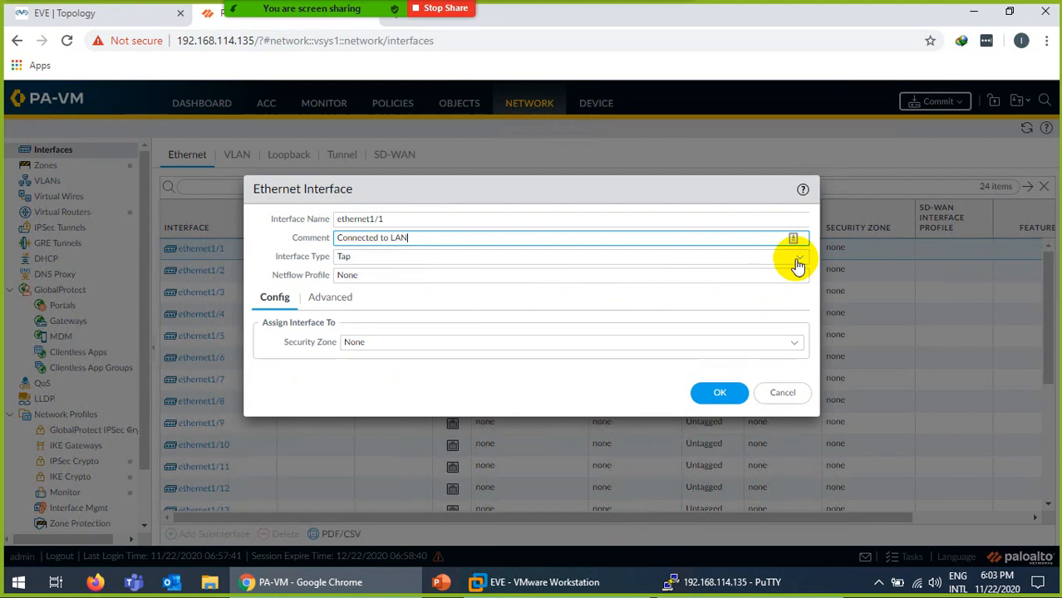
{"action": "left_click", "coordinate": [798, 265]}
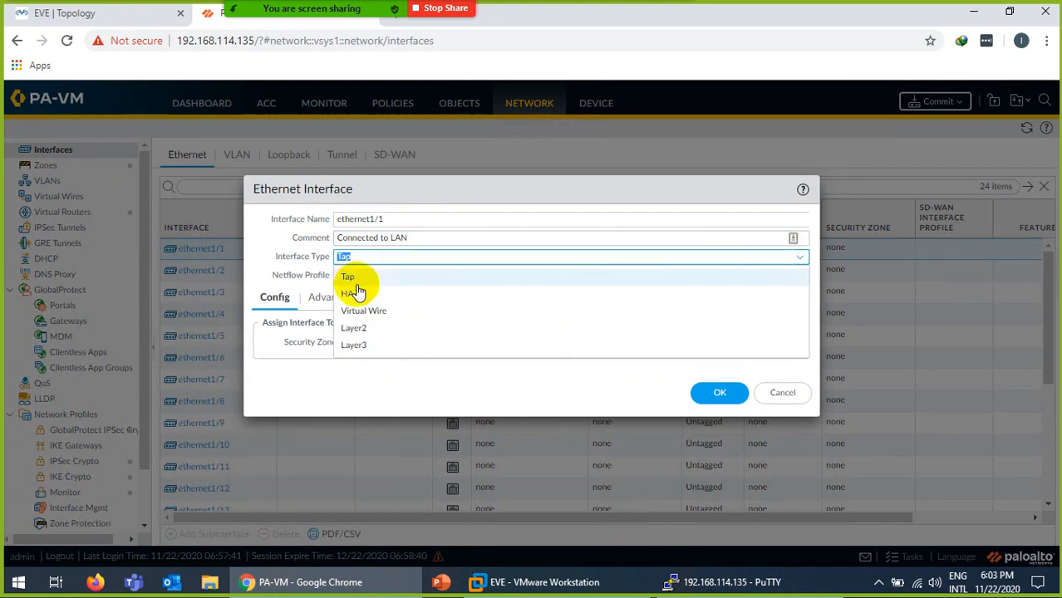
{"action": "left_click", "coordinate": [355, 346]}
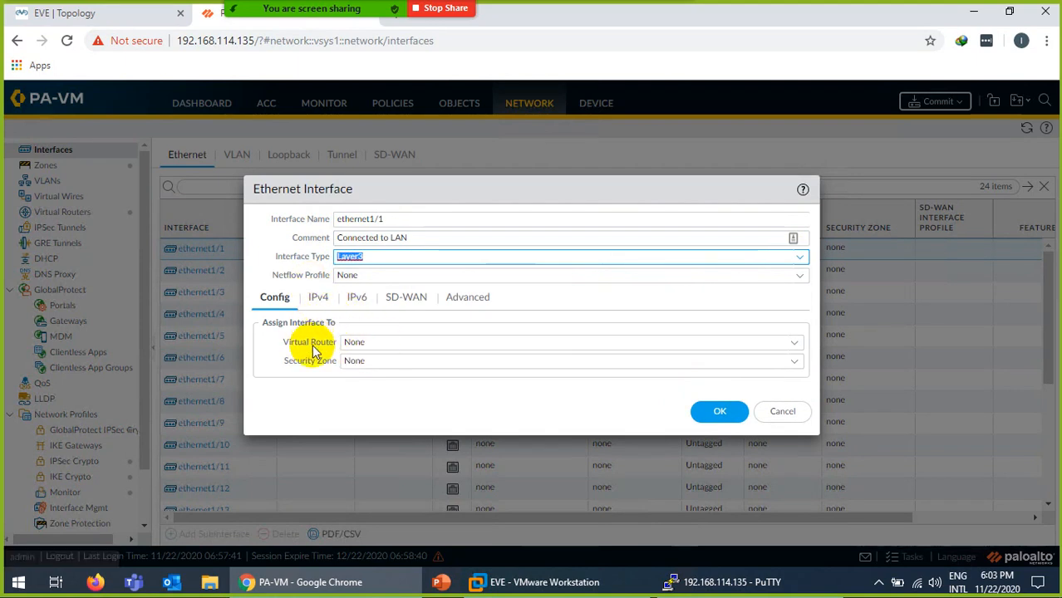
{"action": "left_click", "coordinate": [796, 347]}
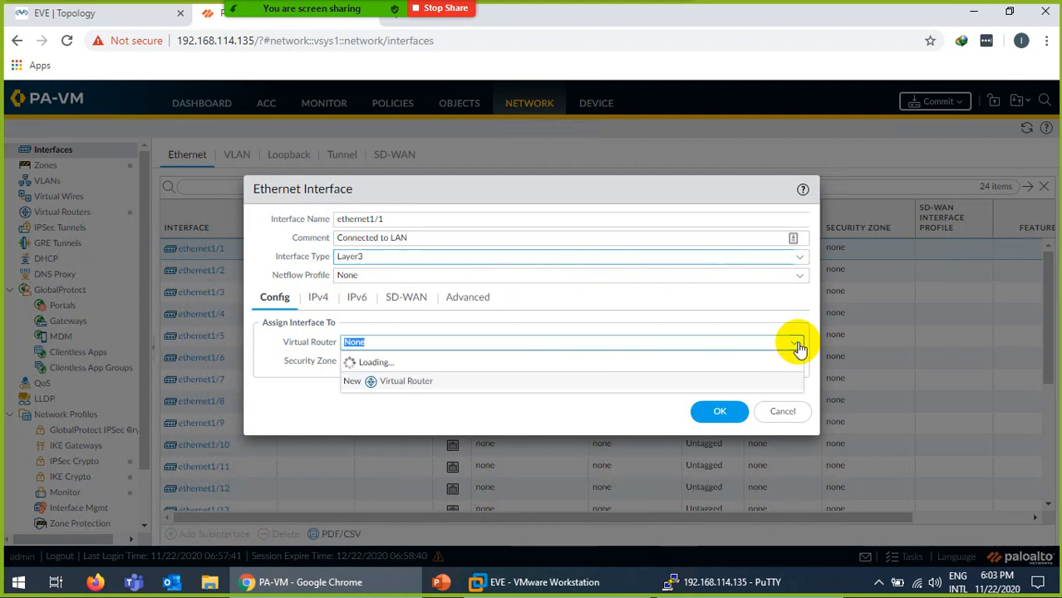
{"action": "left_click", "coordinate": [362, 381]}
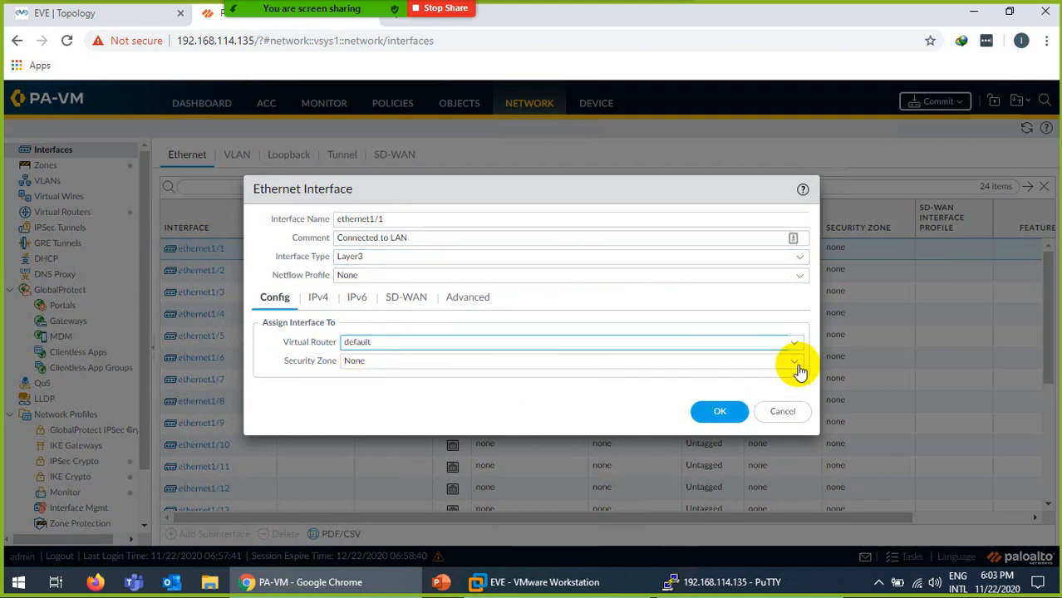
{"action": "left_click", "coordinate": [796, 363]}
{"action": "left_click", "coordinate": [374, 403]}
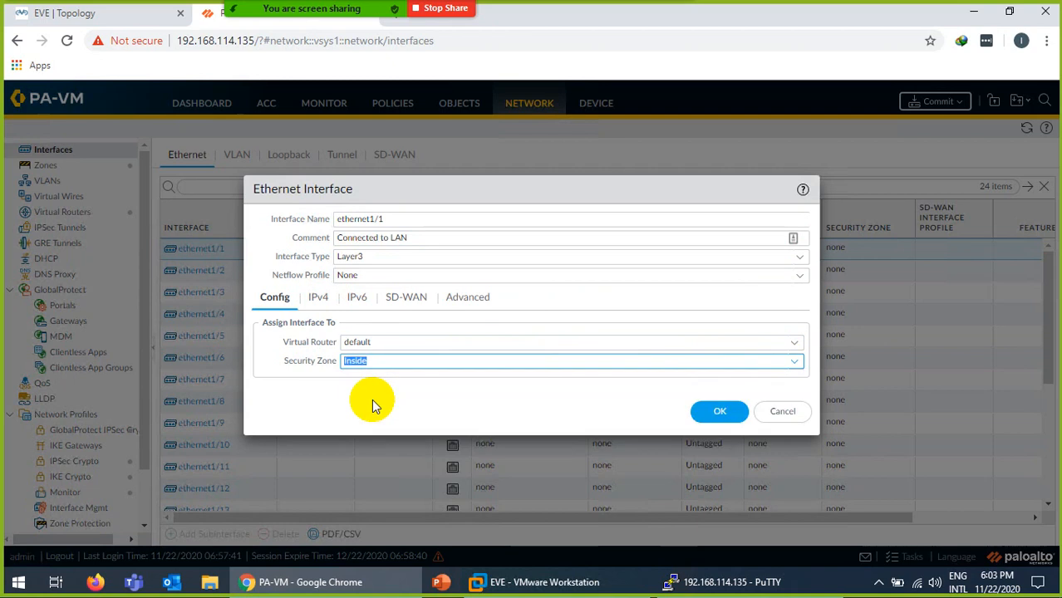
{"action": "left_click", "coordinate": [319, 301]}
{"action": "left_click", "coordinate": [67, 11]}
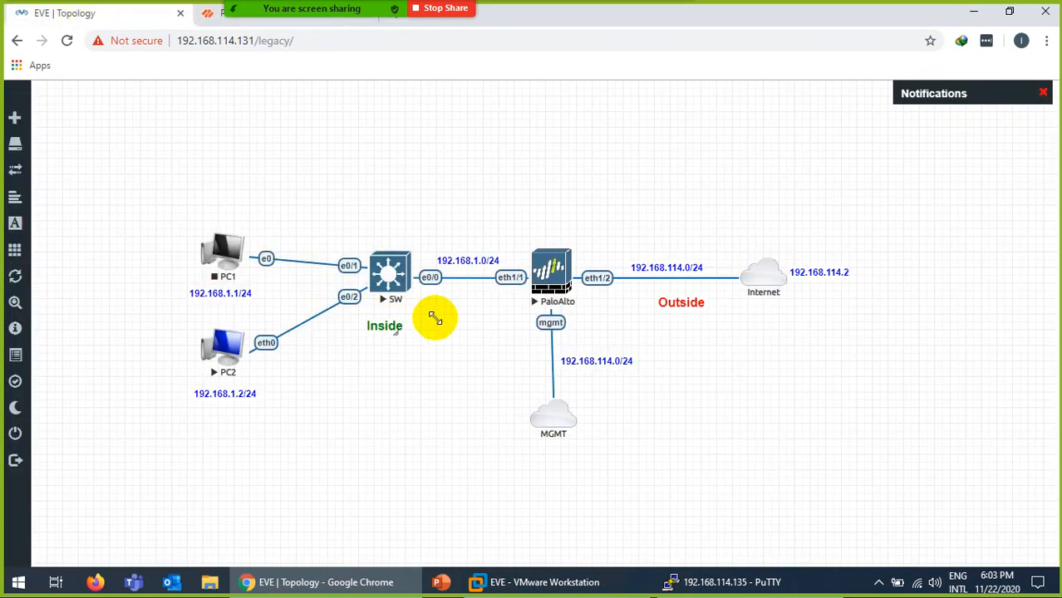
{"action": "left_click", "coordinate": [212, 17]}
Add the static IPv4 address 192.168.1.100/24 to ethernet1/1.
{"action": "left_click", "coordinate": [274, 463]}
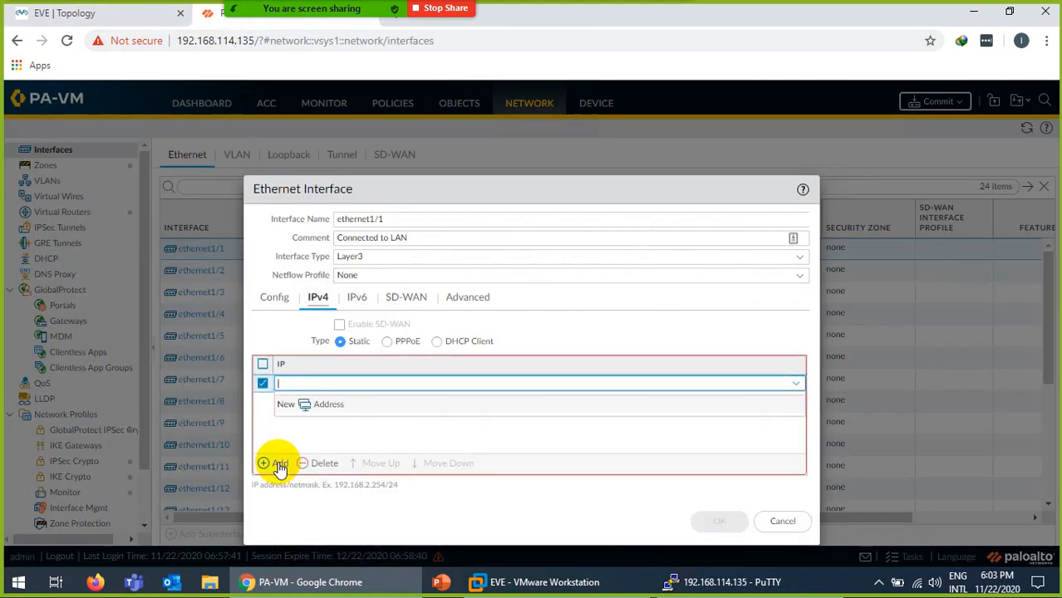
{"action": "type", "text": "192.168.1.100/2"}
{"action": "type", "text": "4"}
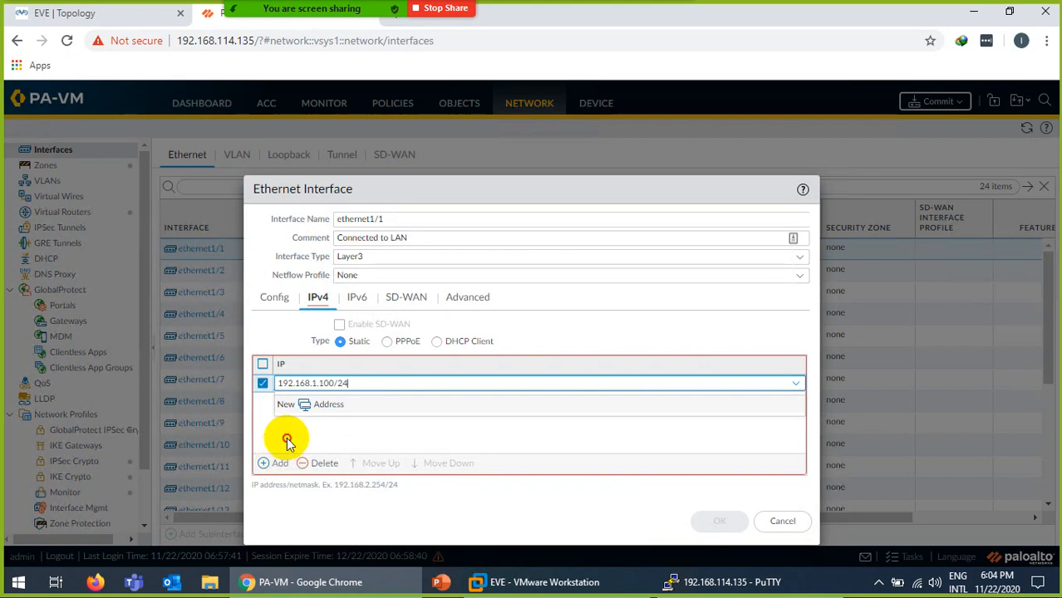
{"action": "left_click", "coordinate": [286, 437]}
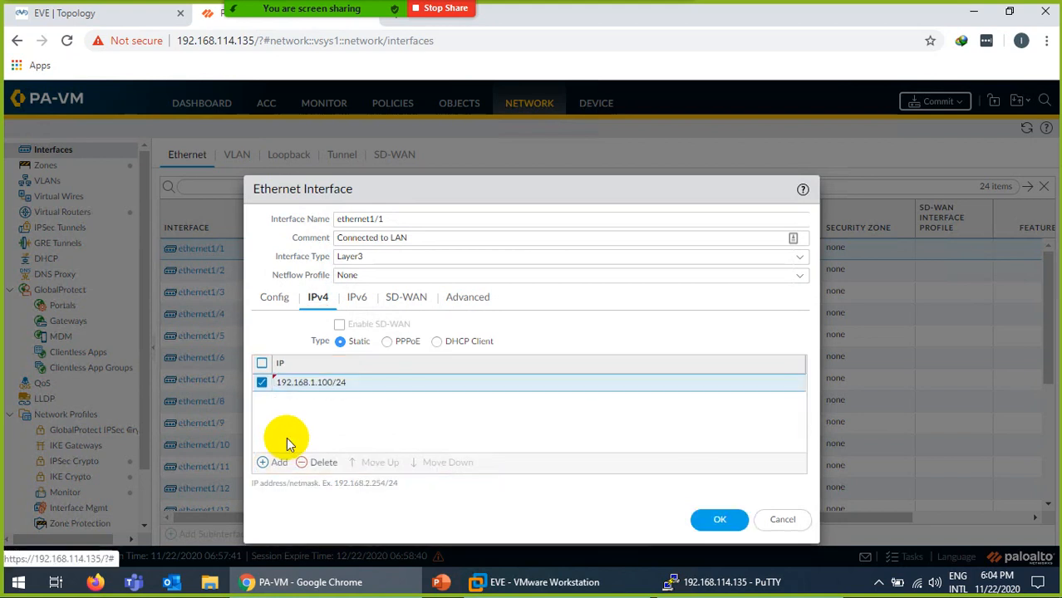
Create a PING management profile allowing ping, assign it to ethernet1/1, and save the interface.
{"action": "left_click", "coordinate": [466, 300]}
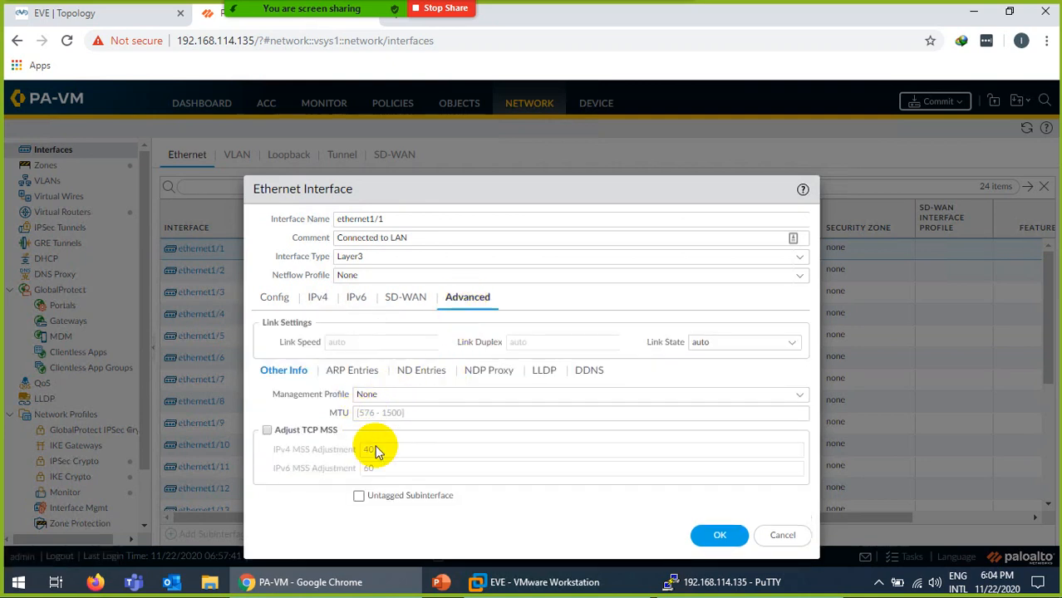
{"action": "left_click", "coordinate": [799, 402]}
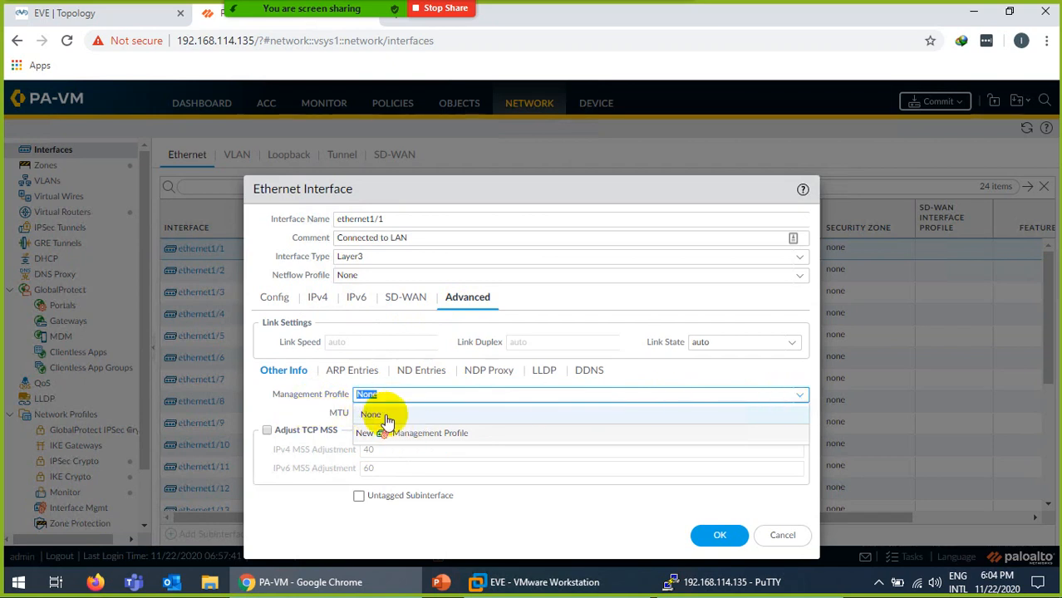
{"action": "left_click", "coordinate": [428, 439]}
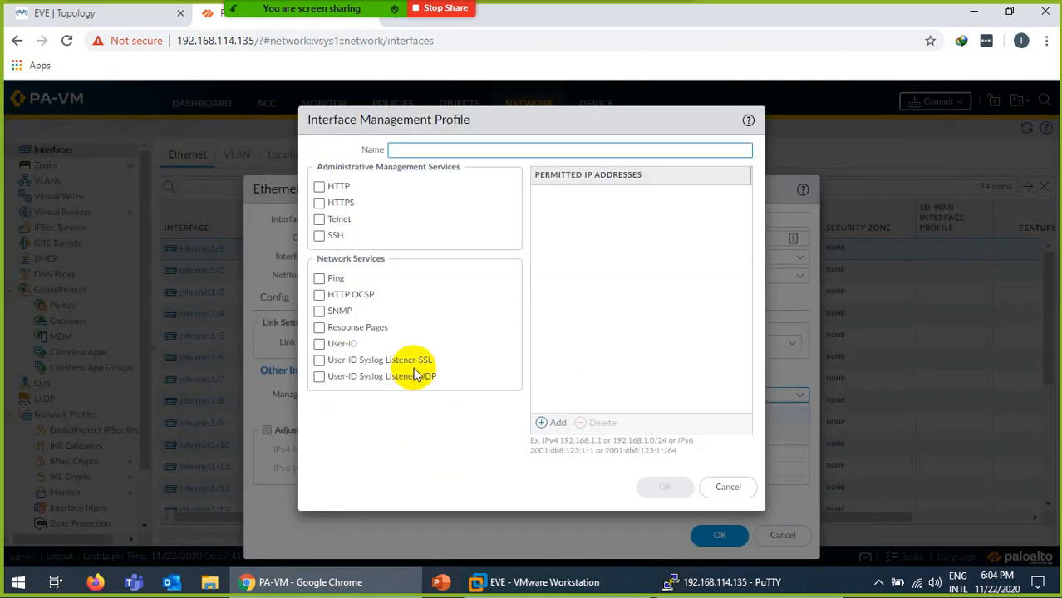
{"action": "type", "text": "PING"}
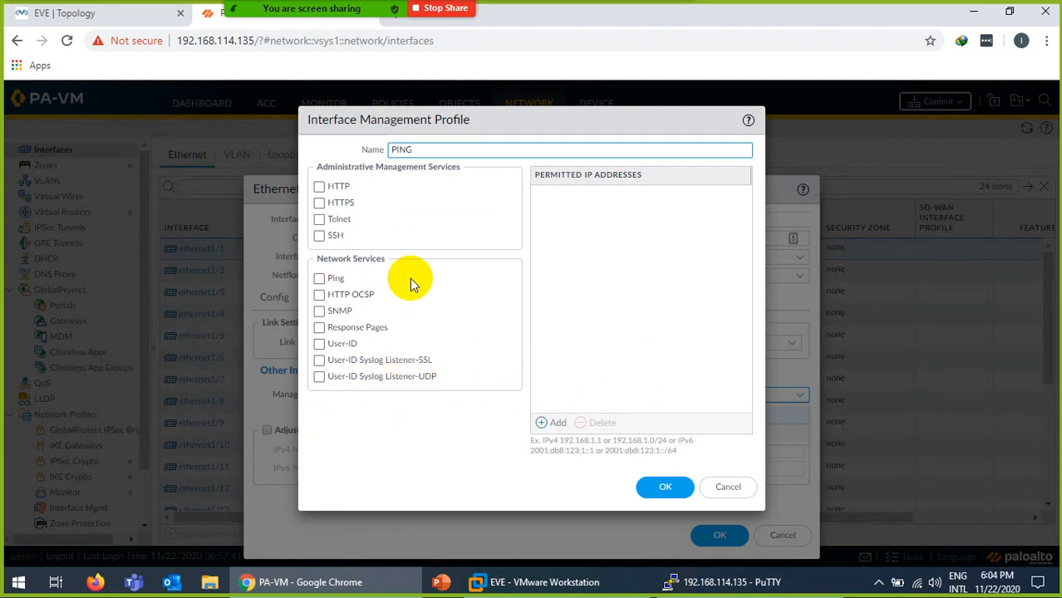
{"action": "left_click", "coordinate": [320, 279]}
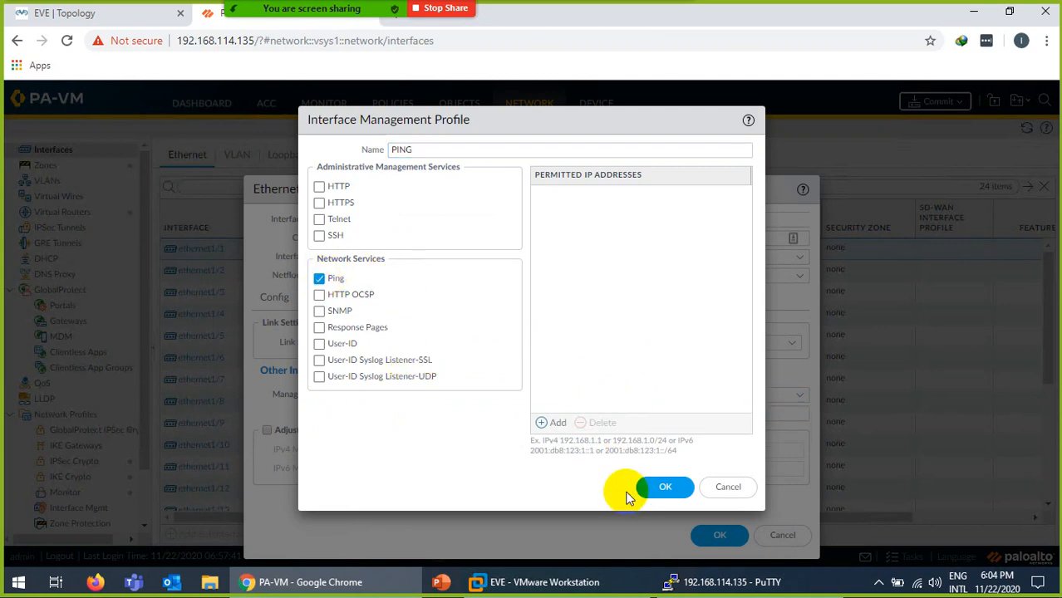
{"action": "left_click", "coordinate": [666, 490]}
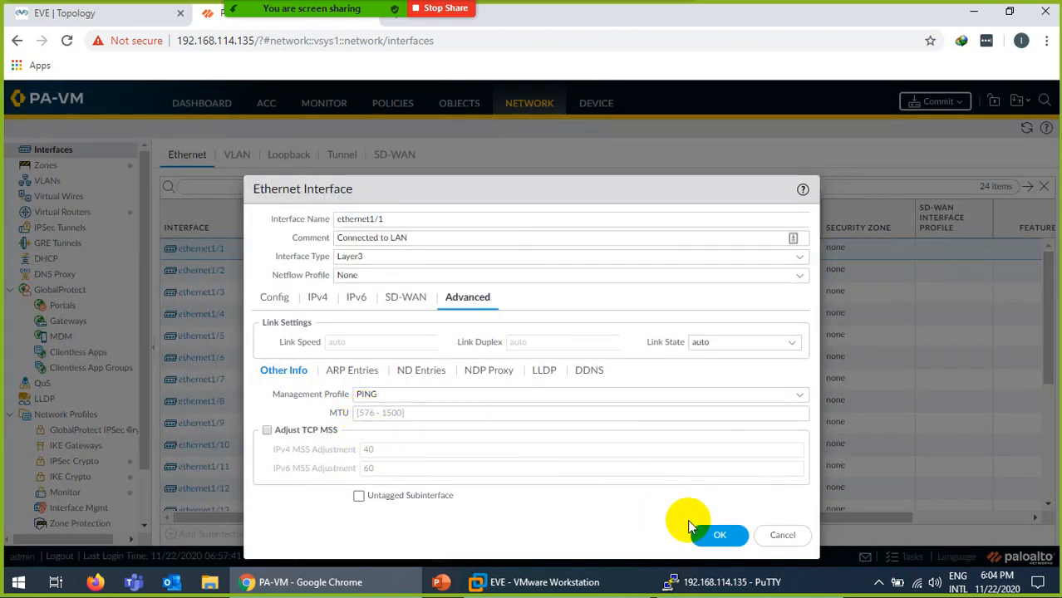
{"action": "left_click", "coordinate": [715, 537]}
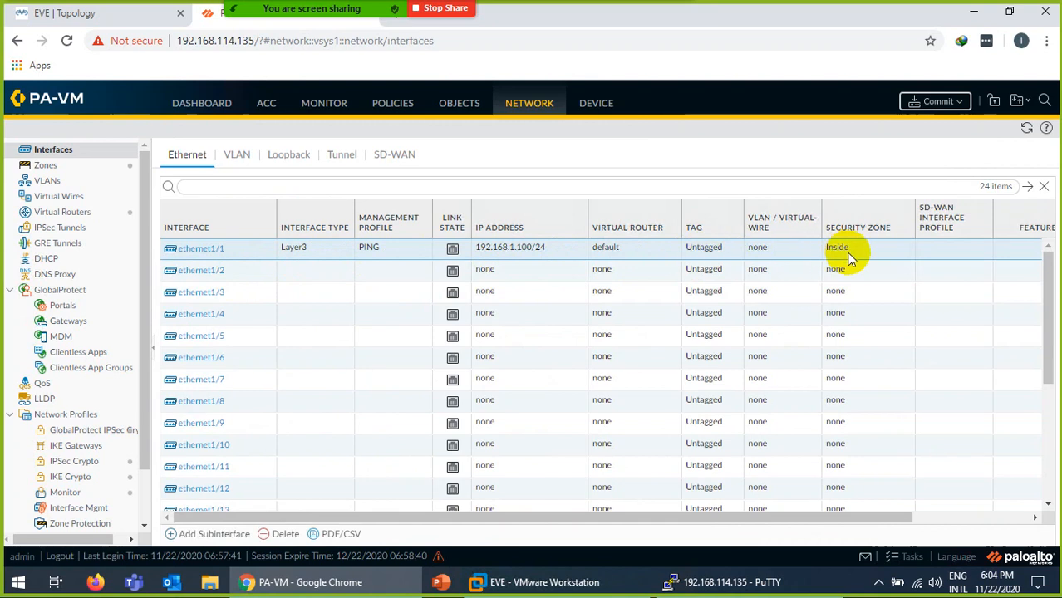
Make ethernet1/2 a commented Layer3 interface on virtual router default in the Outside zone.
{"action": "left_click", "coordinate": [203, 270]}
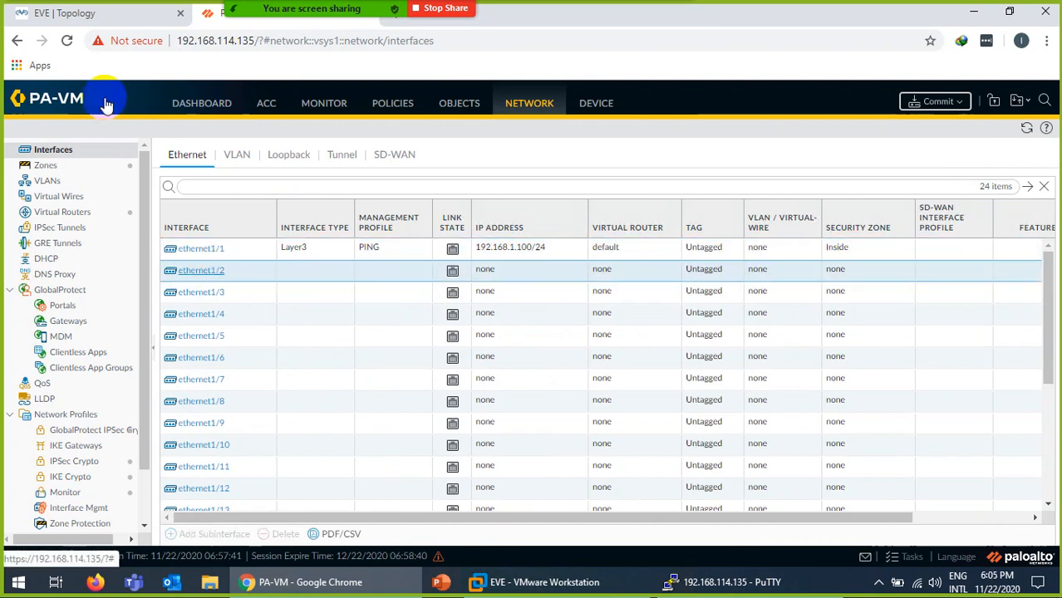
{"action": "left_click", "coordinate": [104, 14]}
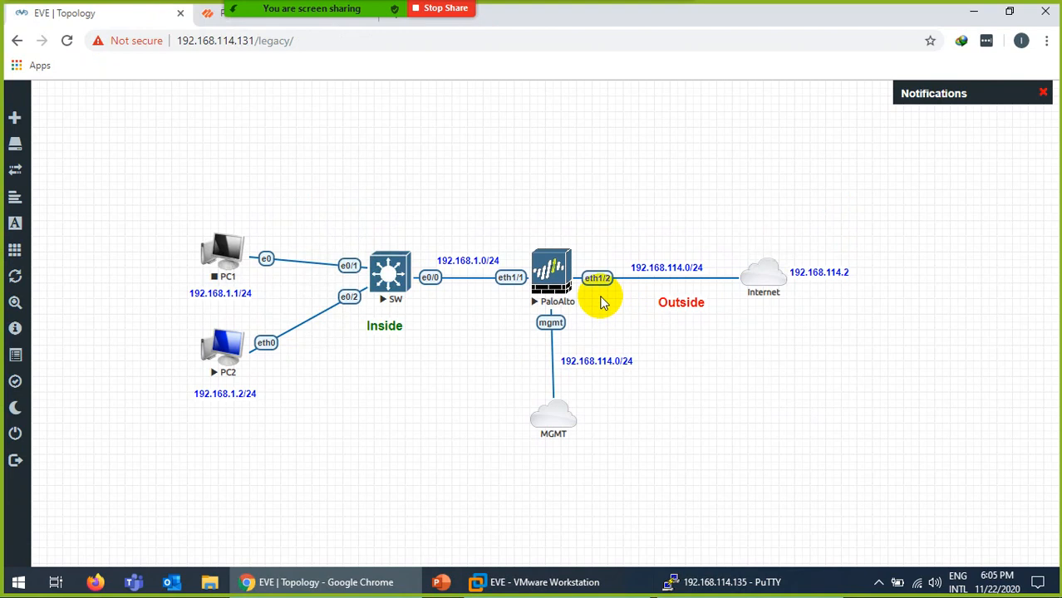
{"action": "left_click", "coordinate": [212, 17]}
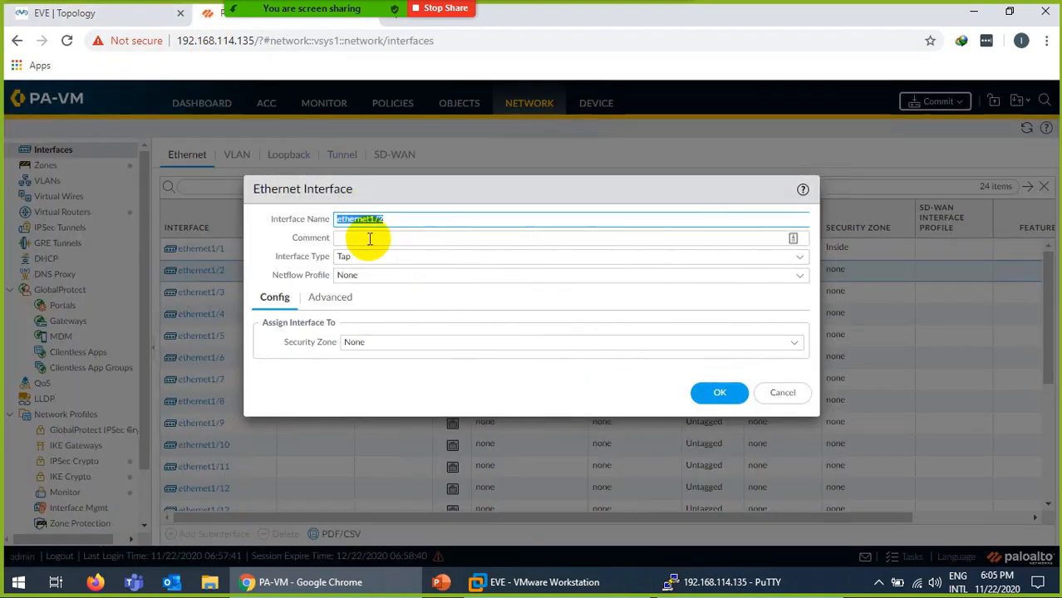
{"action": "left_click", "coordinate": [369, 238]}
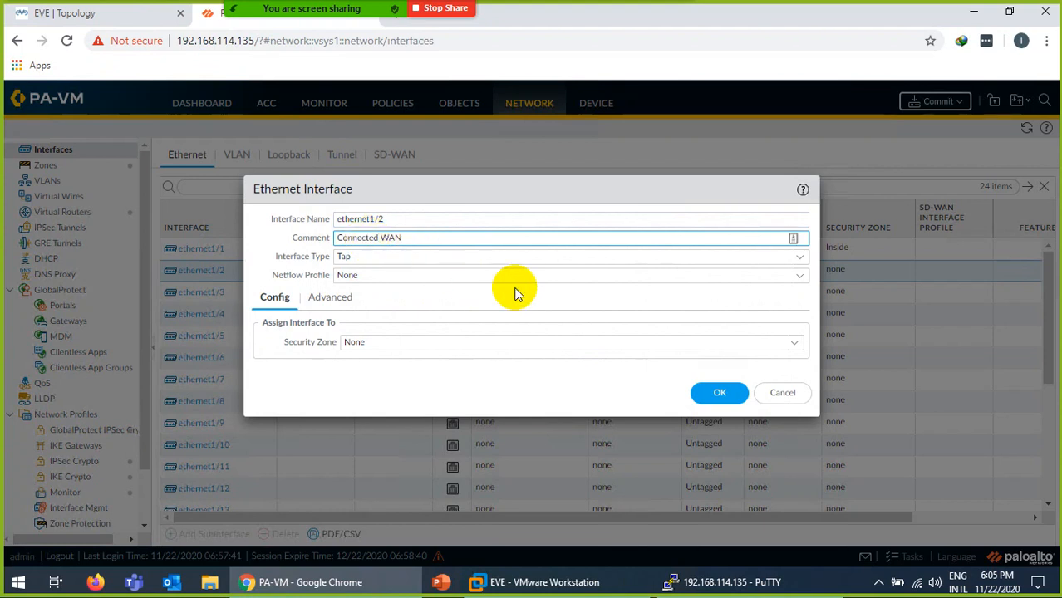
{"action": "left_click", "coordinate": [797, 261]}
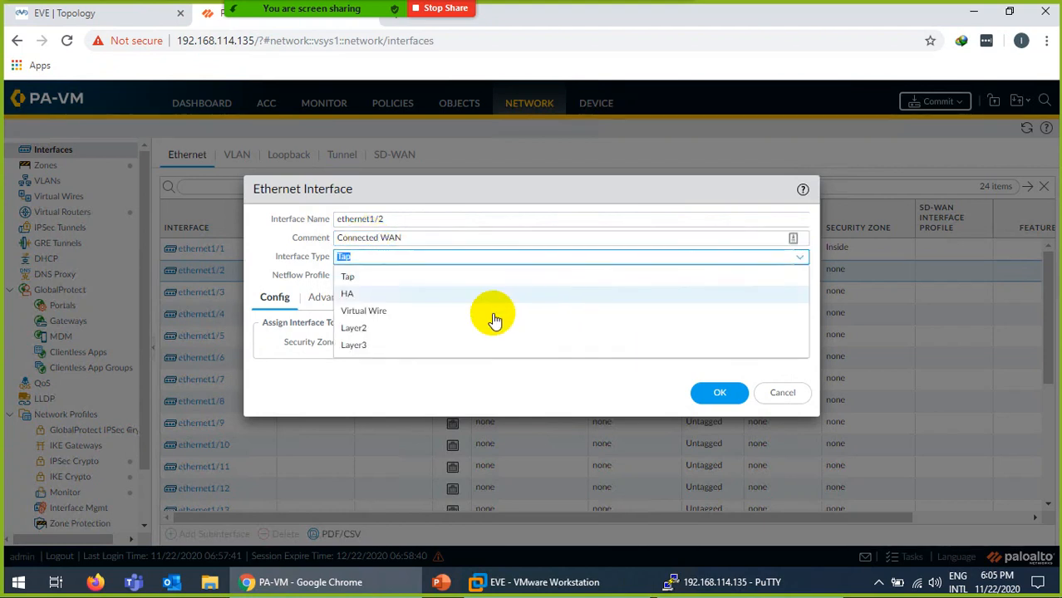
{"action": "left_click", "coordinate": [361, 343]}
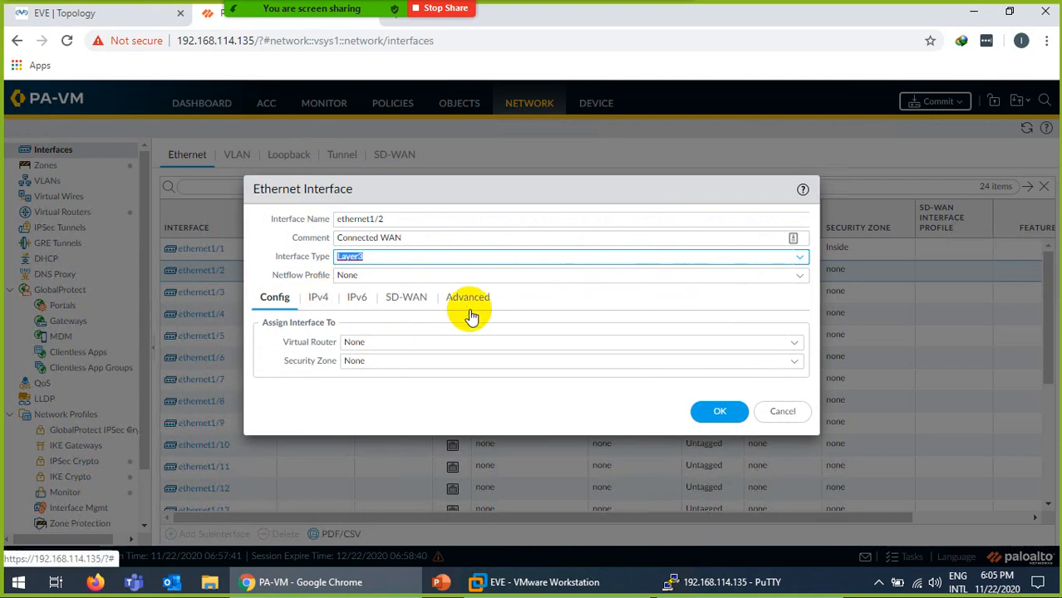
{"action": "left_click", "coordinate": [794, 347]}
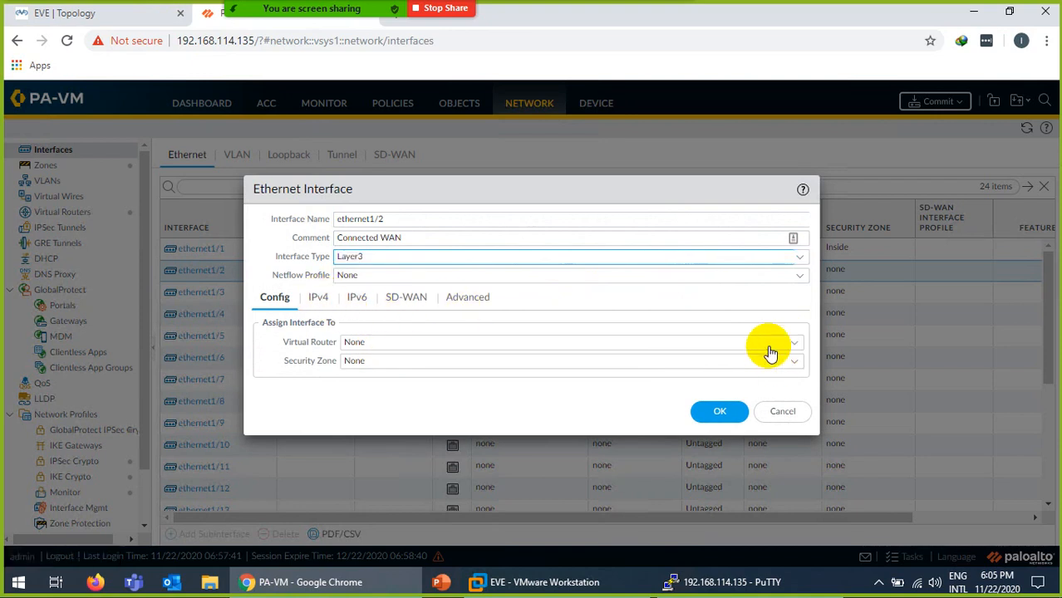
{"action": "left_click", "coordinate": [370, 381]}
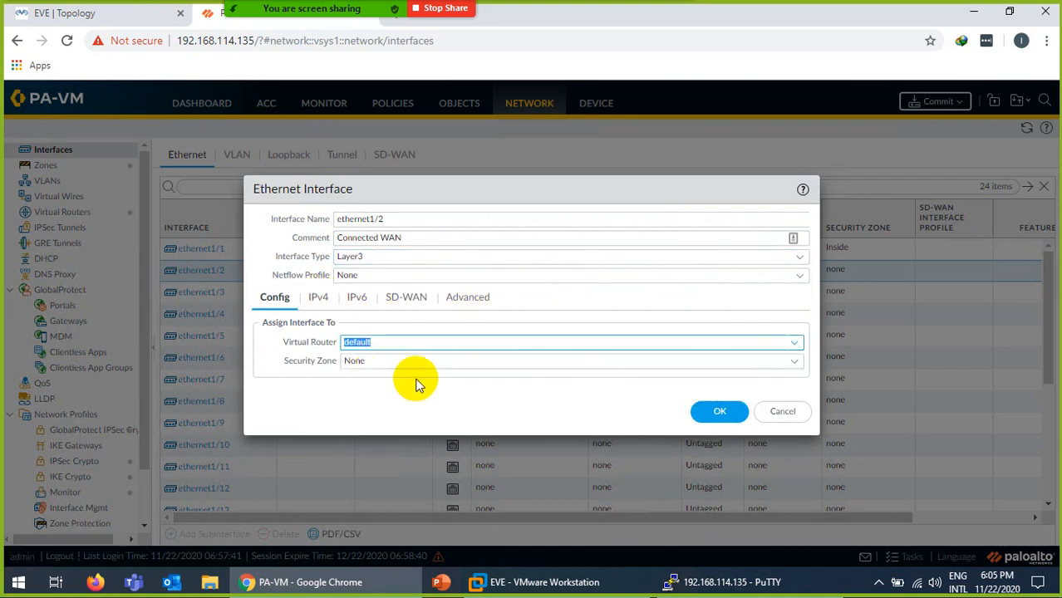
{"action": "left_click", "coordinate": [794, 364]}
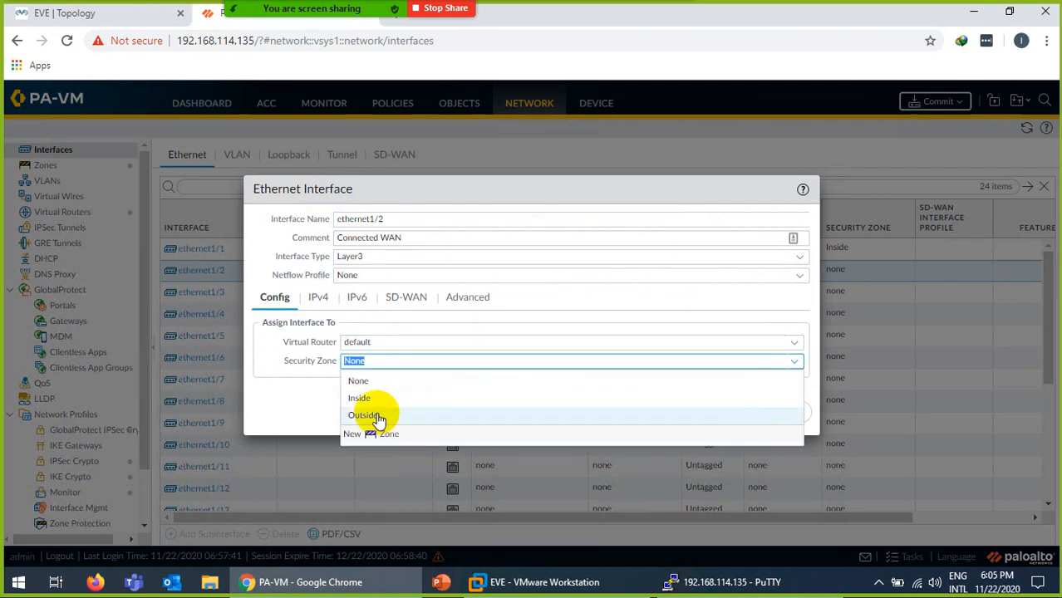
{"action": "left_click", "coordinate": [379, 417]}
Give ethernet1/2 the static IPv4 address 192.168.114.100/24.
{"action": "left_click", "coordinate": [318, 298]}
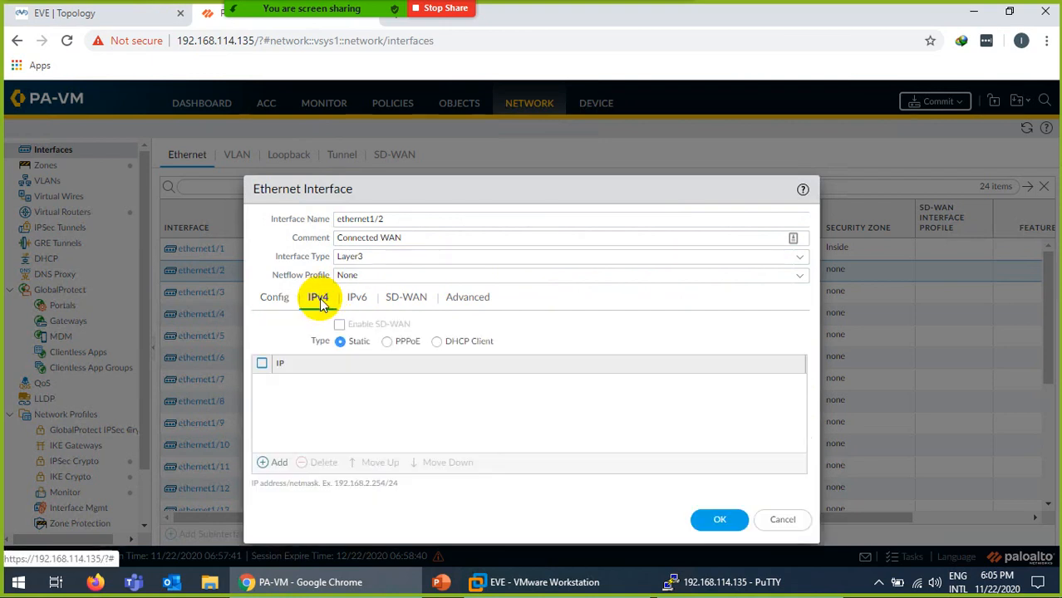
{"action": "left_click", "coordinate": [273, 463]}
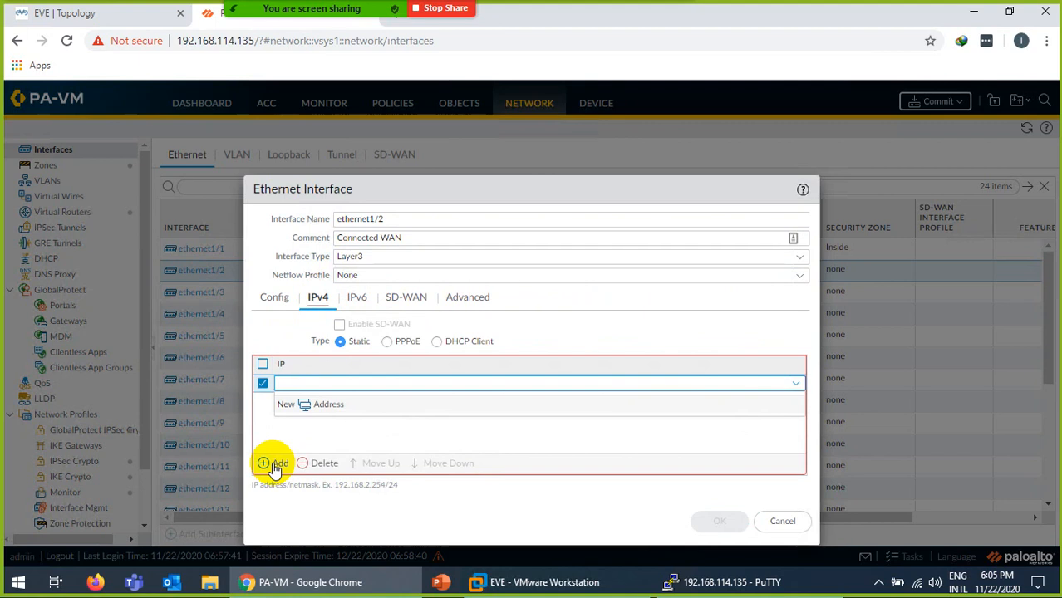
{"action": "type", "text": "192.168.114.100/24"}
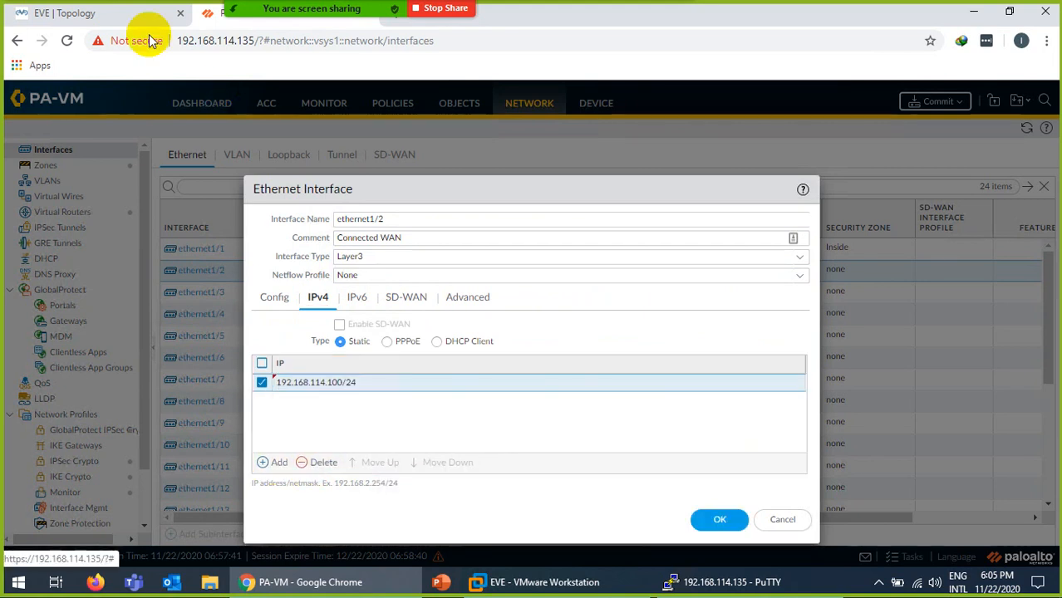
{"action": "left_click", "coordinate": [116, 13]}
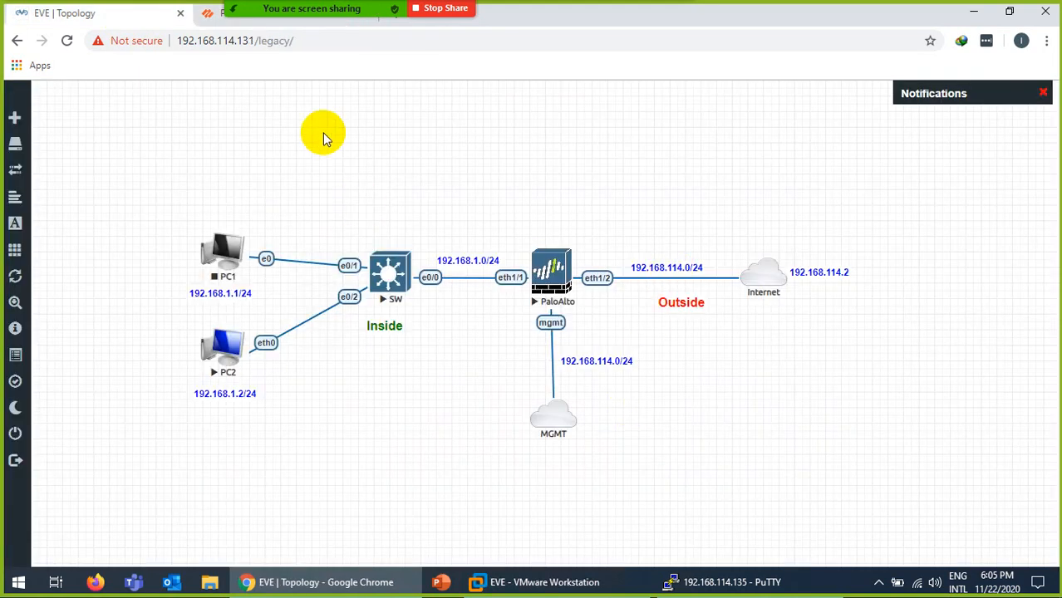
{"action": "left_click", "coordinate": [215, 18]}
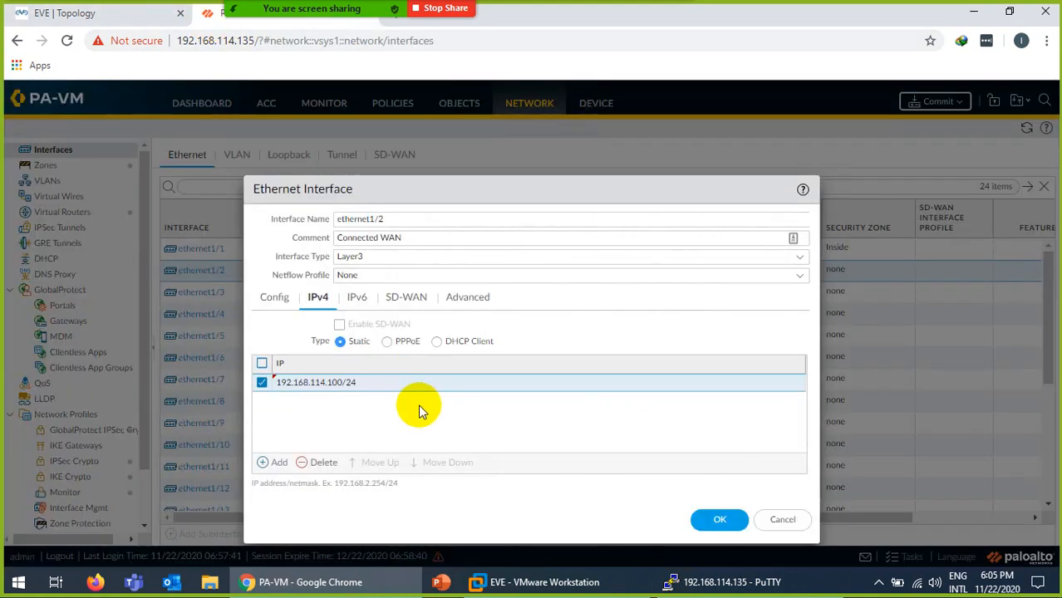
Apply the PING management profile to ethernet1/2 and save the interface.
{"action": "left_click", "coordinate": [467, 301]}
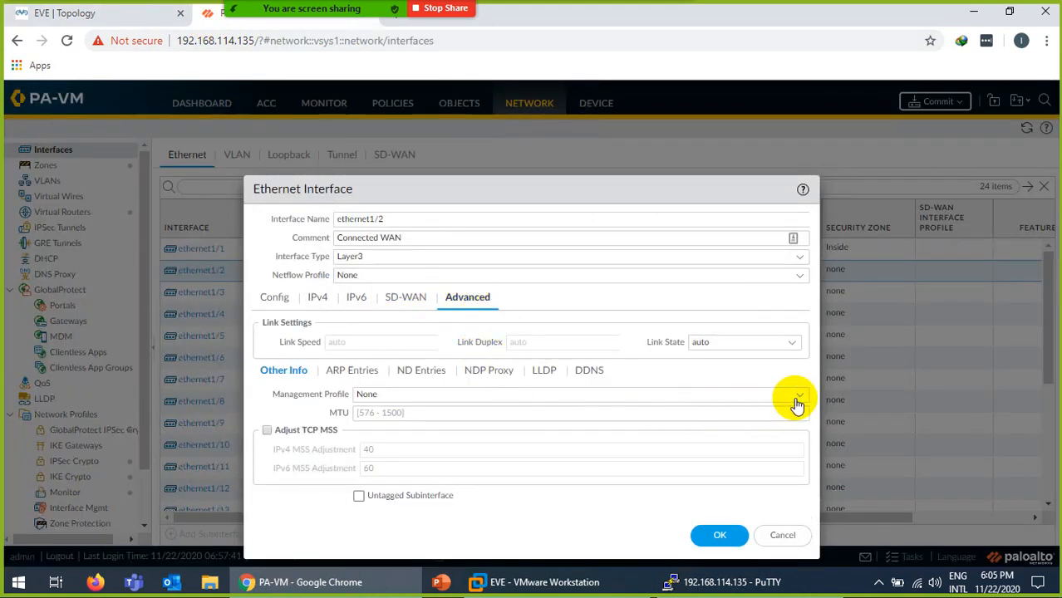
{"action": "left_click", "coordinate": [798, 404]}
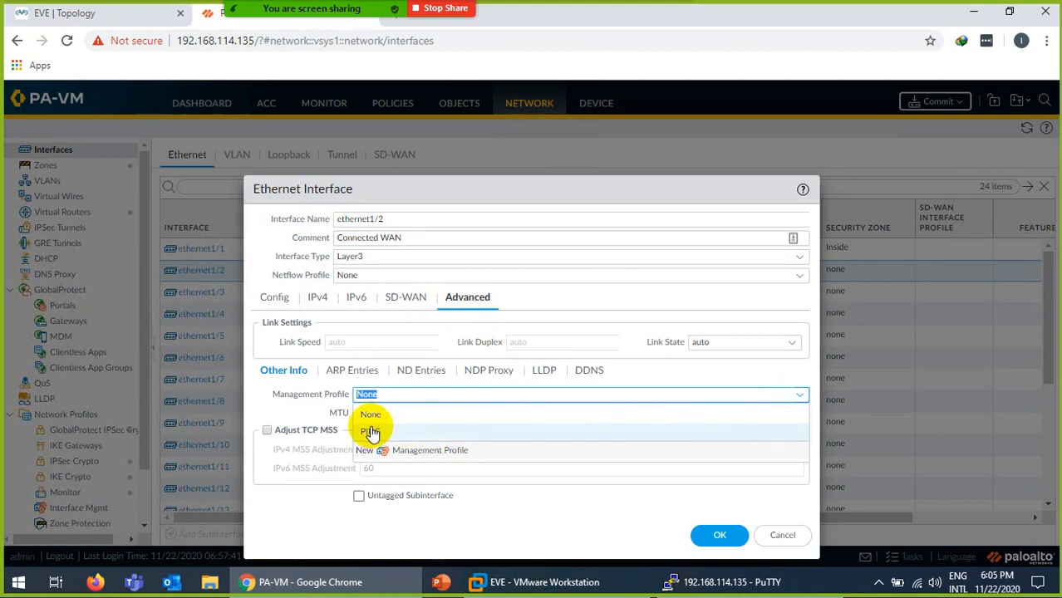
{"action": "left_click", "coordinate": [374, 432]}
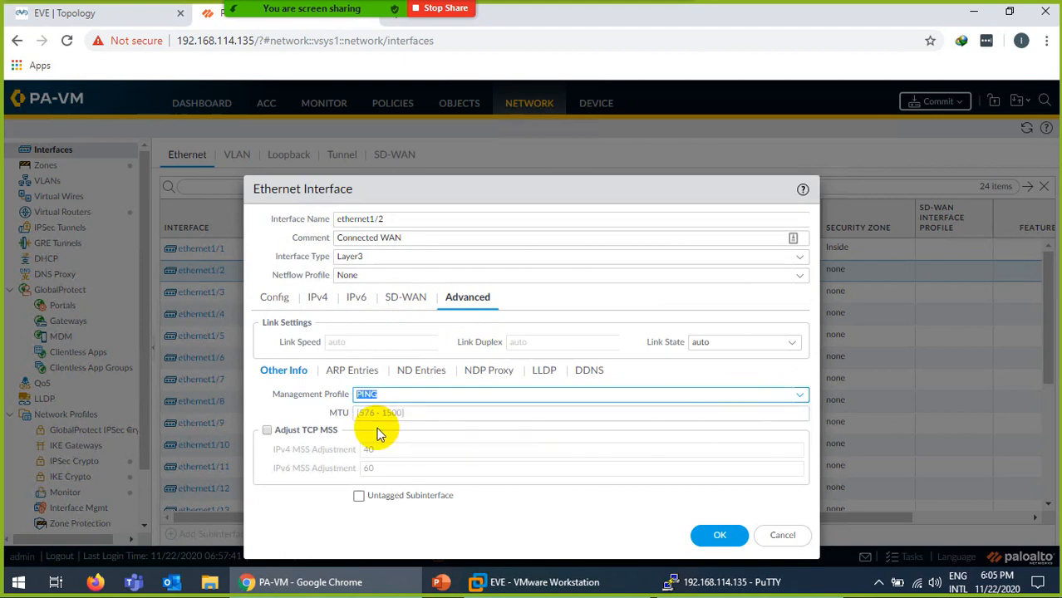
{"action": "left_click", "coordinate": [719, 536]}
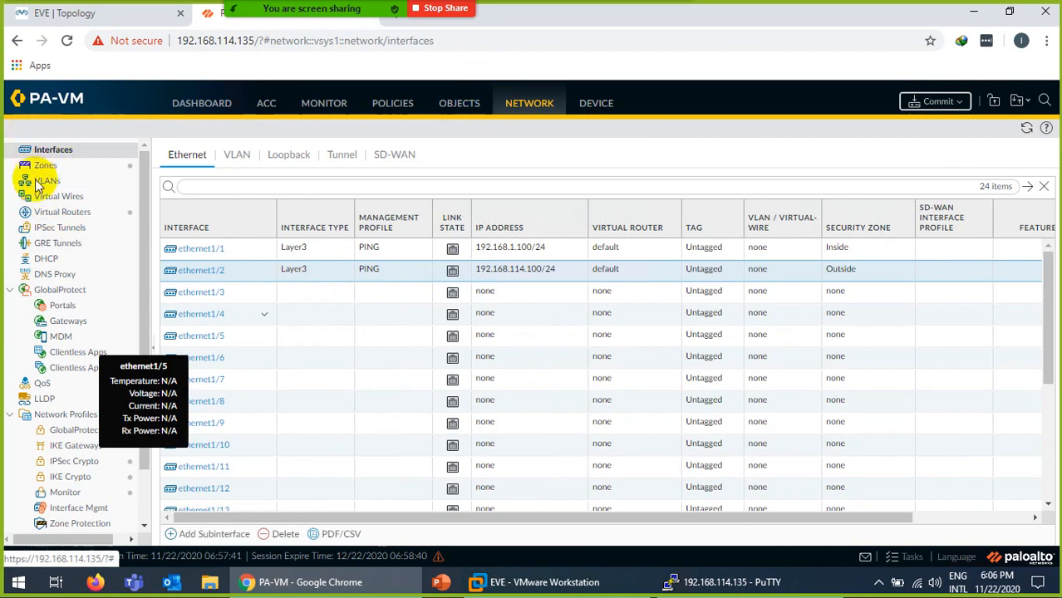
Open the Static Routes list of the default virtual router.
{"action": "left_click", "coordinate": [65, 212]}
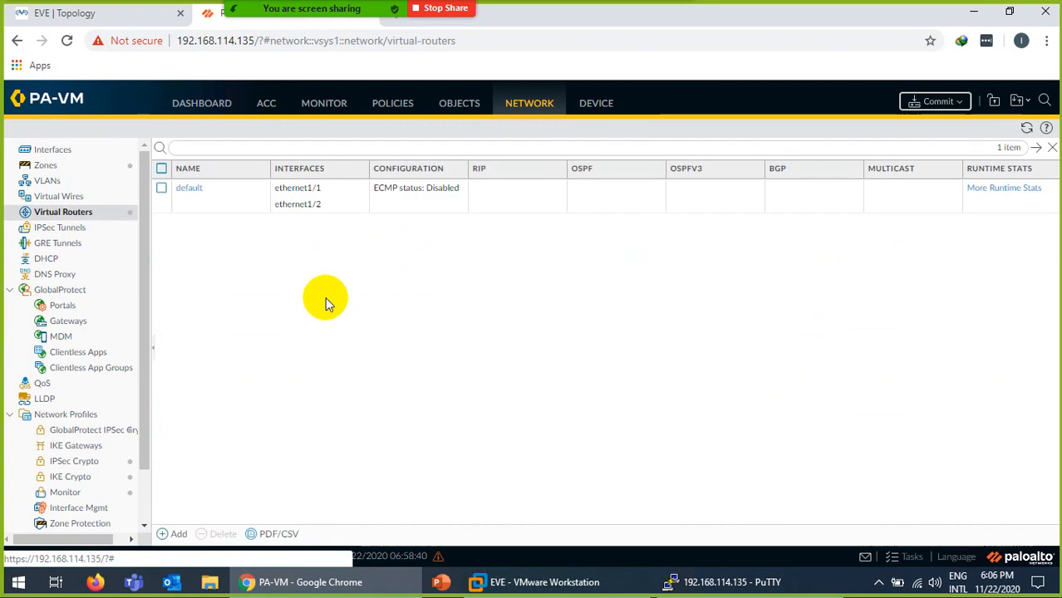
{"action": "left_click", "coordinate": [188, 191]}
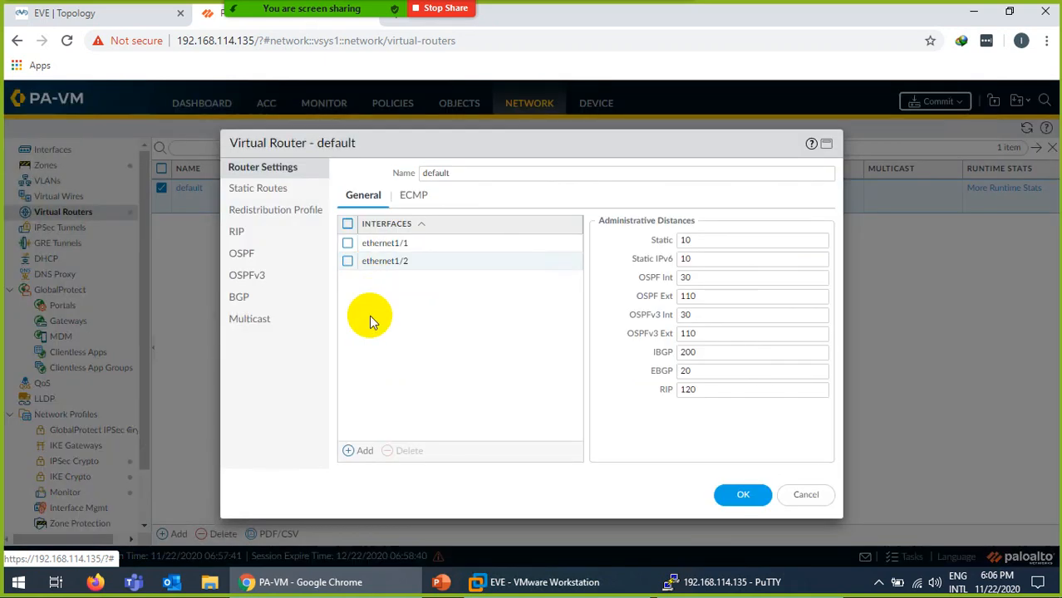
{"action": "left_click", "coordinate": [255, 189]}
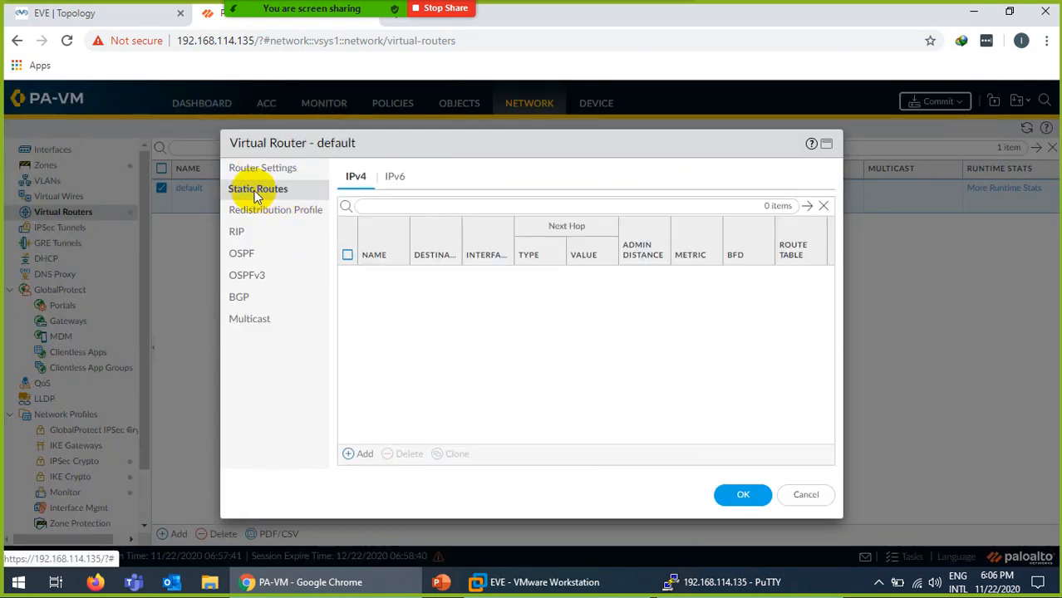
Start a static route to 0.0.0.0/0 with an IP Address next hop, out ethernet1/2.
{"action": "left_click", "coordinate": [363, 455]}
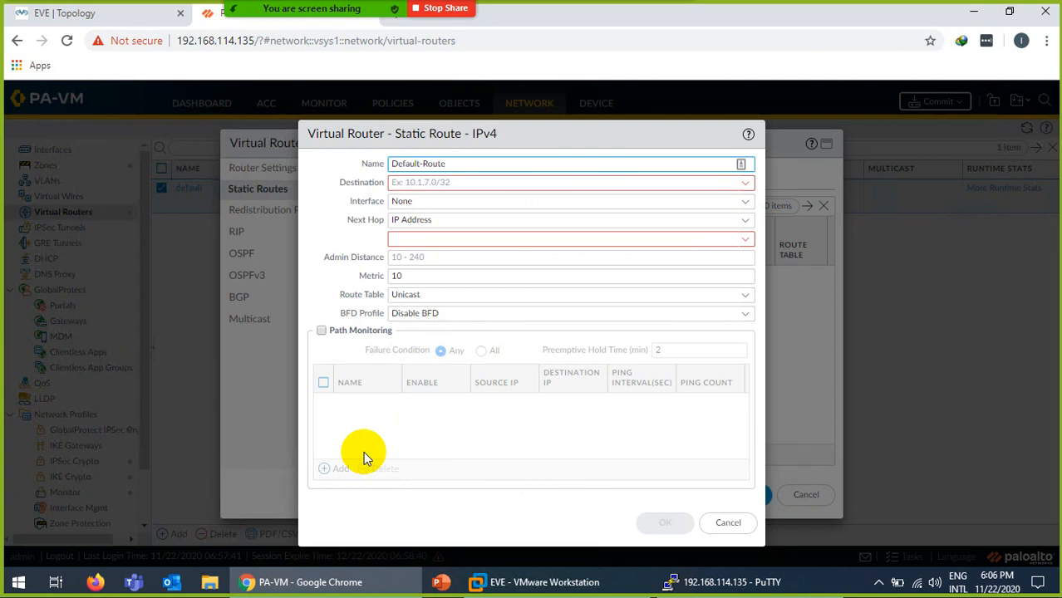
{"action": "left_click", "coordinate": [422, 185]}
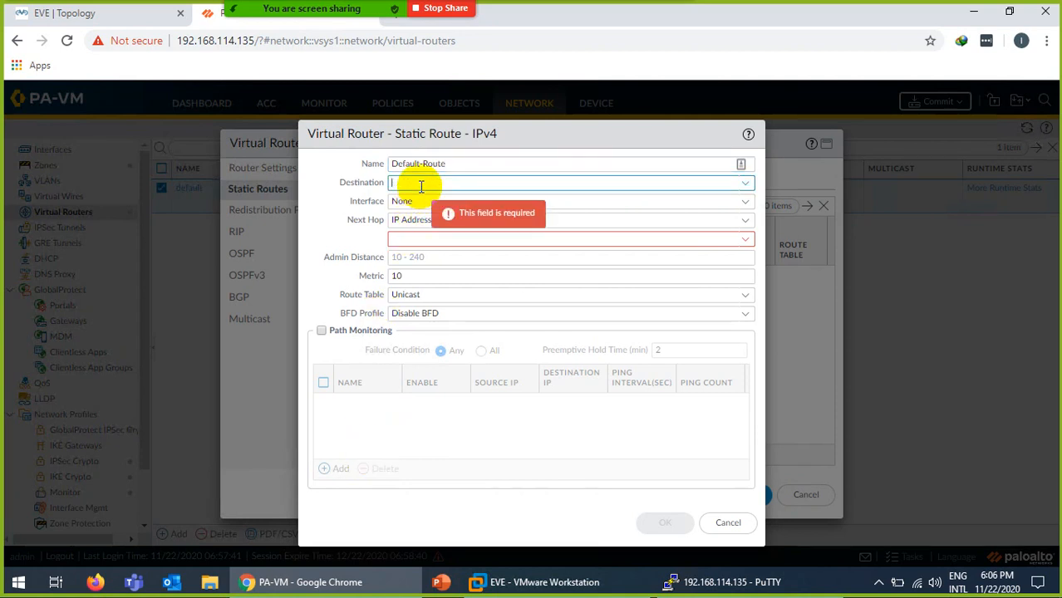
{"action": "type", "text": "0.0.0.0/0"}
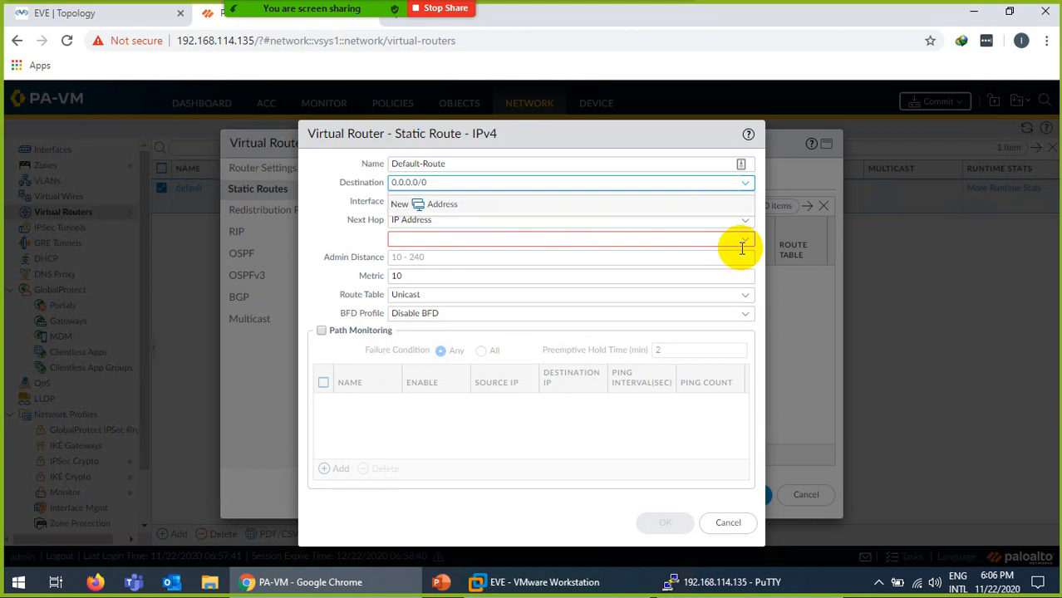
{"action": "left_click", "coordinate": [744, 220]}
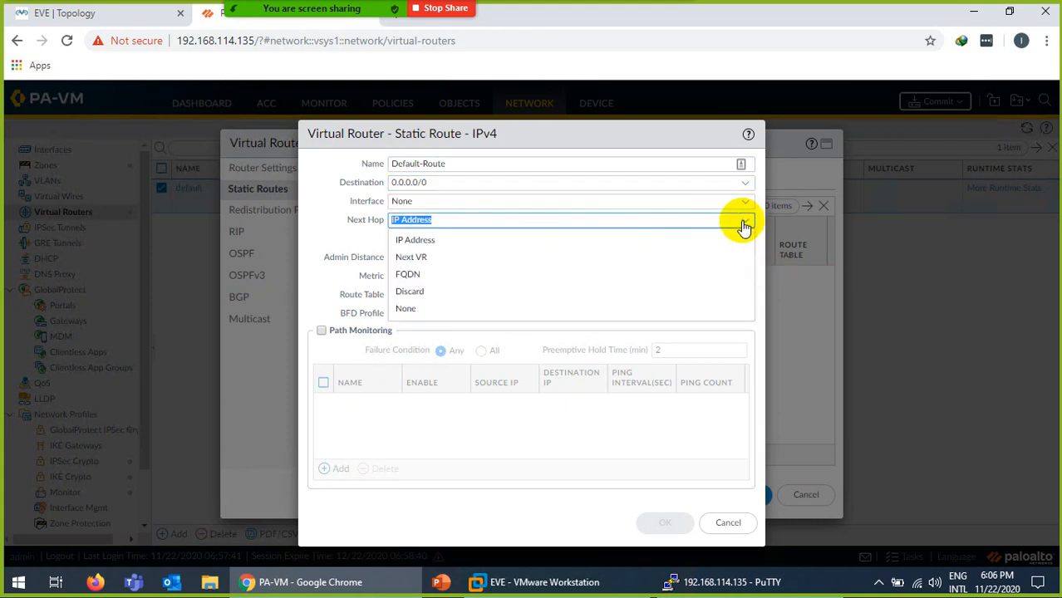
{"action": "left_click", "coordinate": [432, 241]}
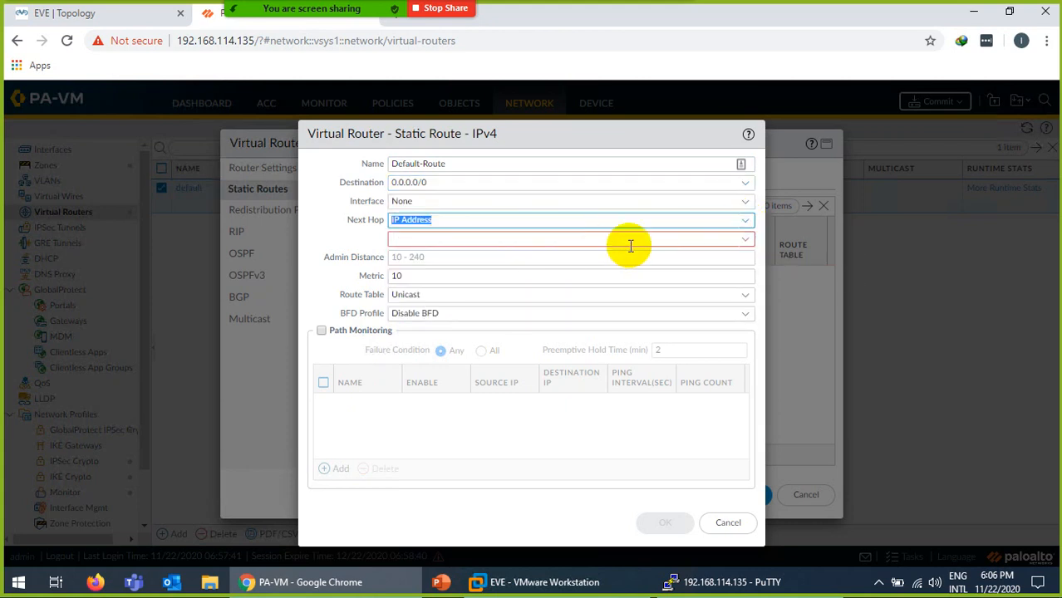
{"action": "left_click", "coordinate": [735, 244]}
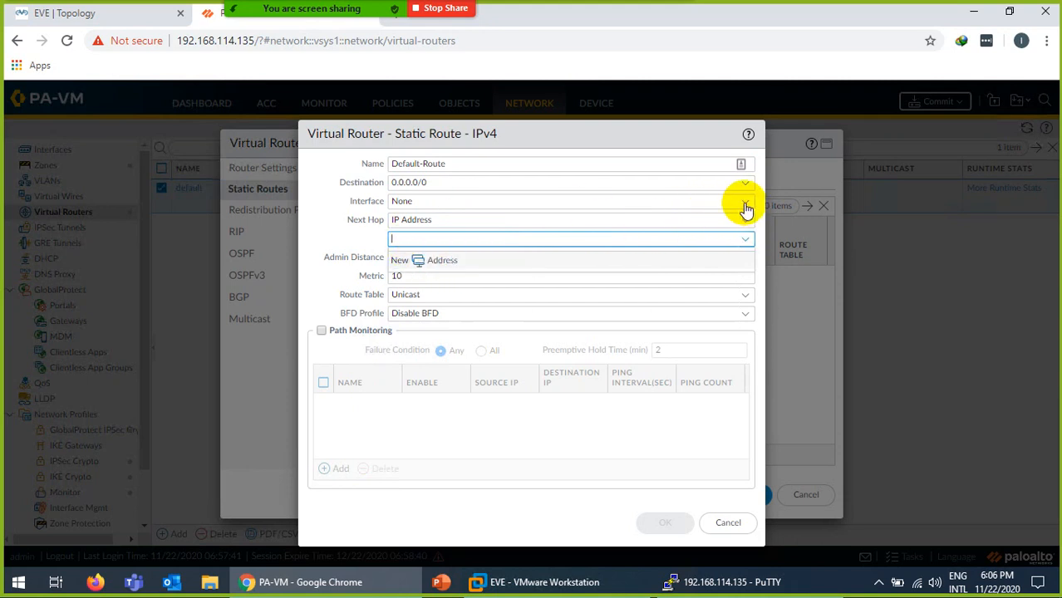
{"action": "left_click", "coordinate": [744, 203]}
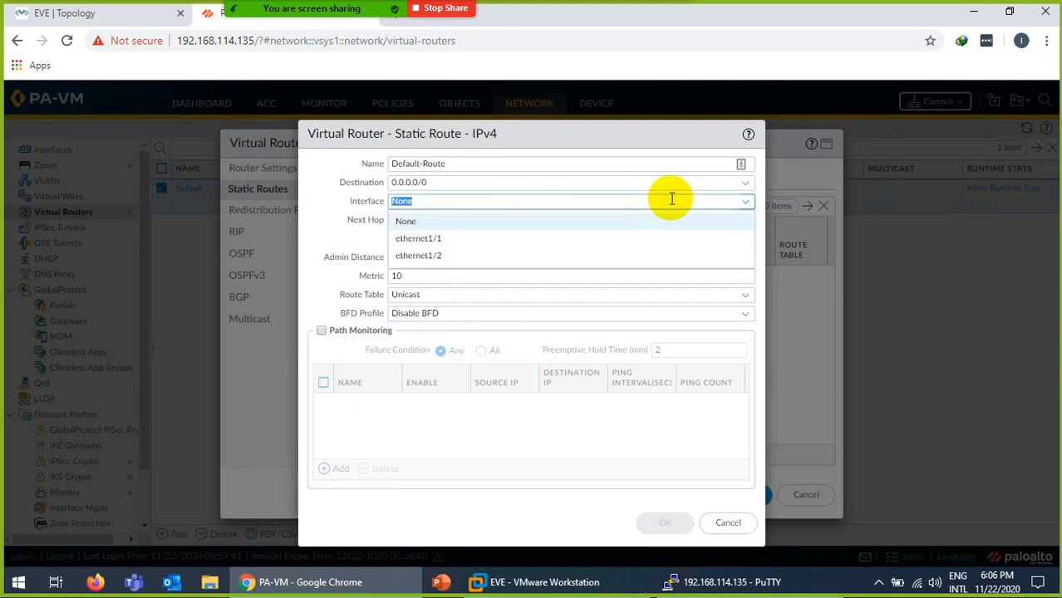
{"action": "left_click", "coordinate": [432, 260]}
Set the next hop to gateway 192.168.114.2 from the topology and save Default-Route.
{"action": "left_click", "coordinate": [103, 16]}
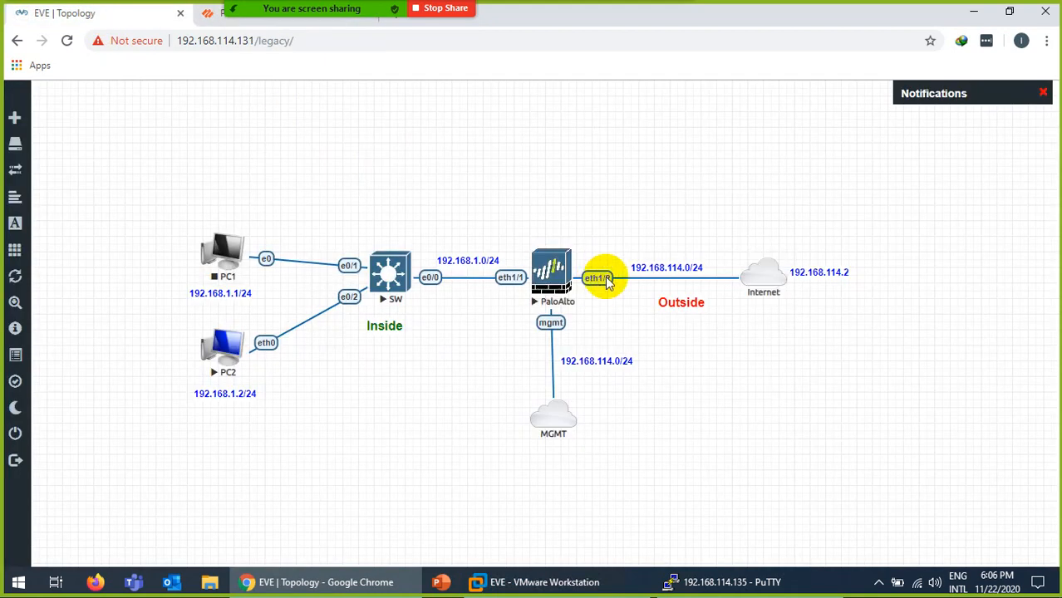
{"action": "left_click", "coordinate": [212, 14]}
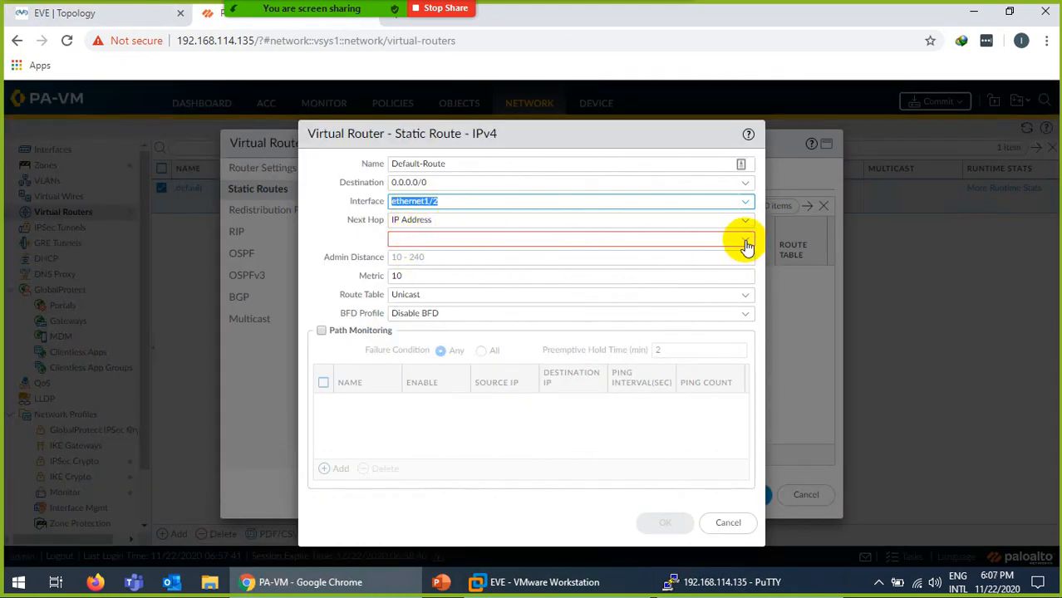
{"action": "left_click", "coordinate": [672, 238]}
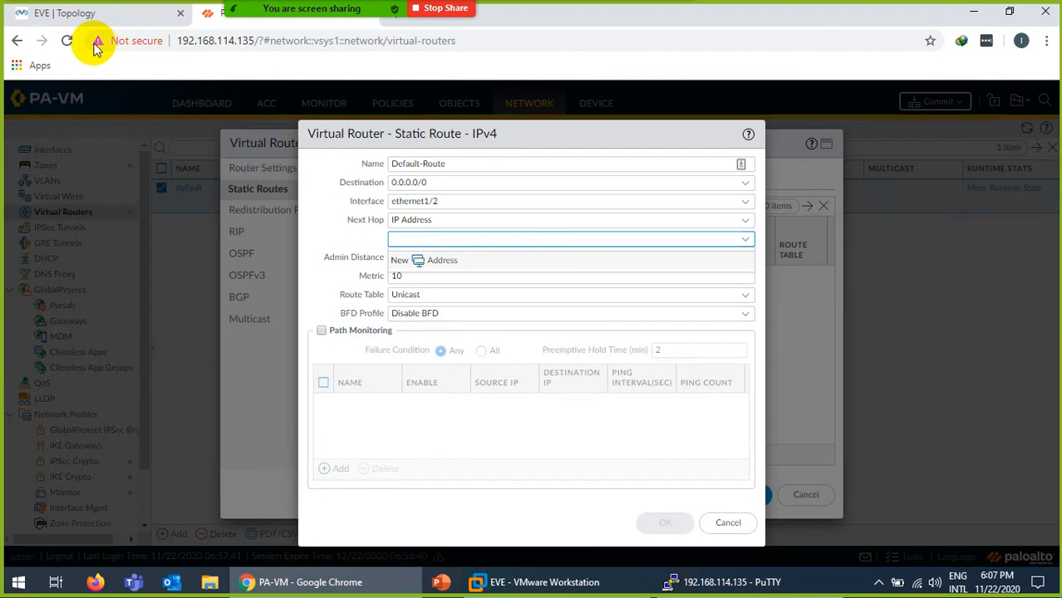
{"action": "left_click", "coordinate": [87, 17]}
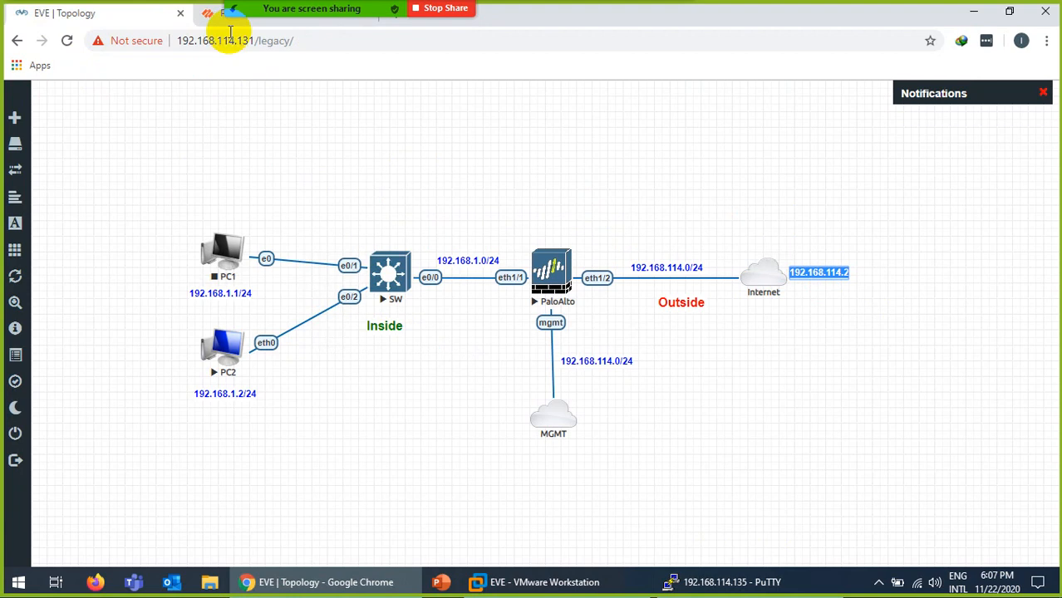
{"action": "left_click", "coordinate": [210, 15]}
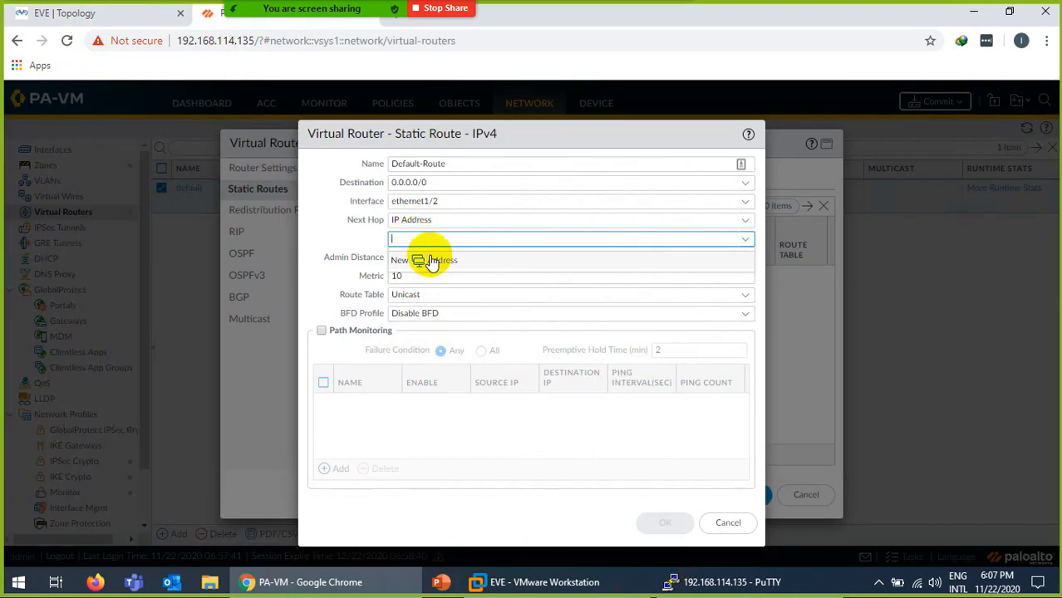
{"action": "type", "text": "192.168.114.2"}
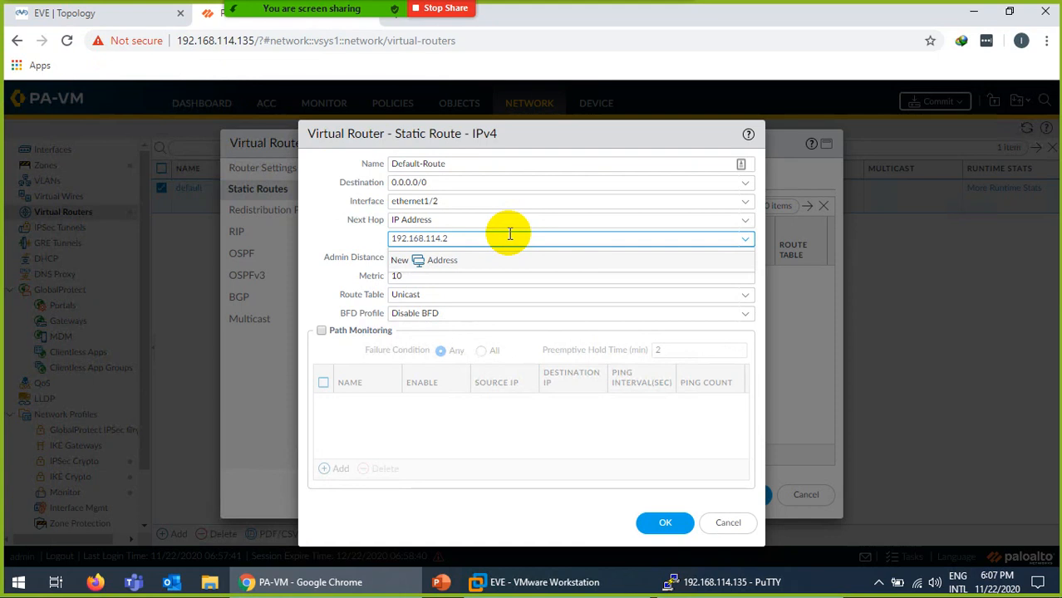
{"action": "left_click", "coordinate": [664, 525]}
Save the default virtual router with its new static route.
{"action": "left_click", "coordinate": [728, 499]}
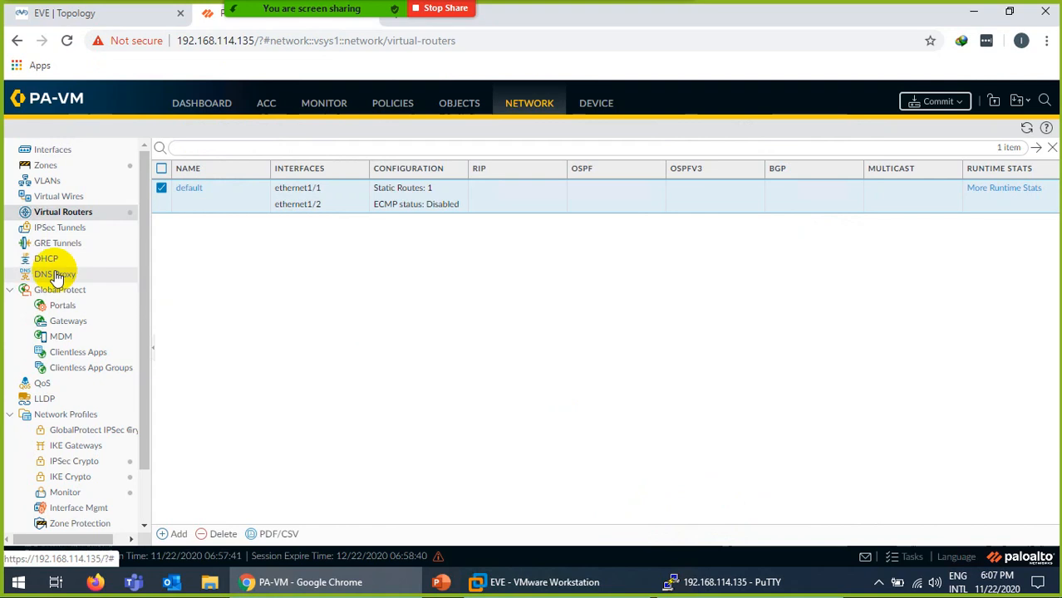
{"action": "left_click", "coordinate": [62, 12]}
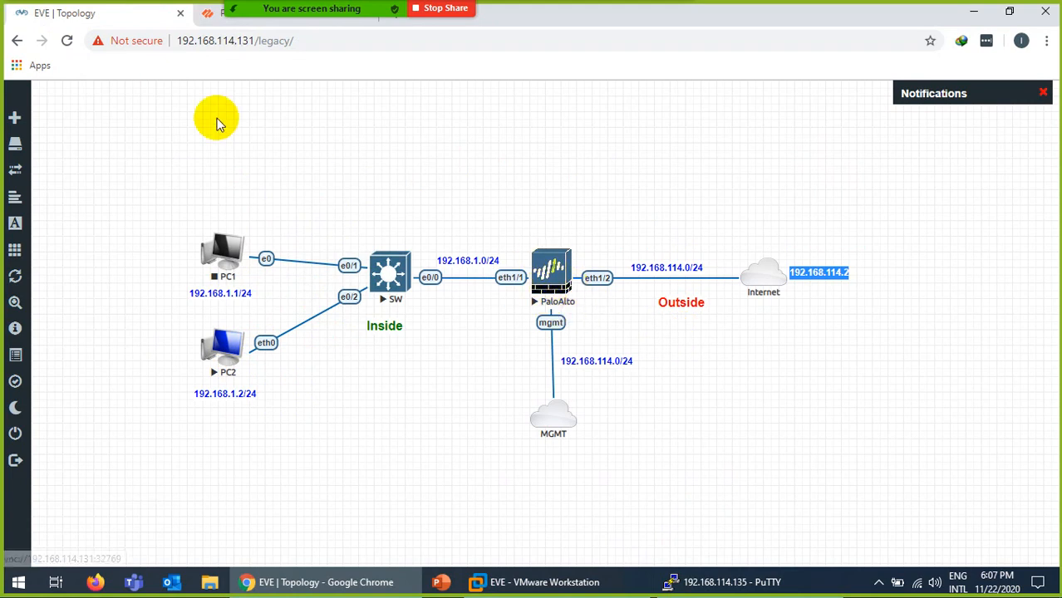
{"action": "left_click", "coordinate": [214, 22]}
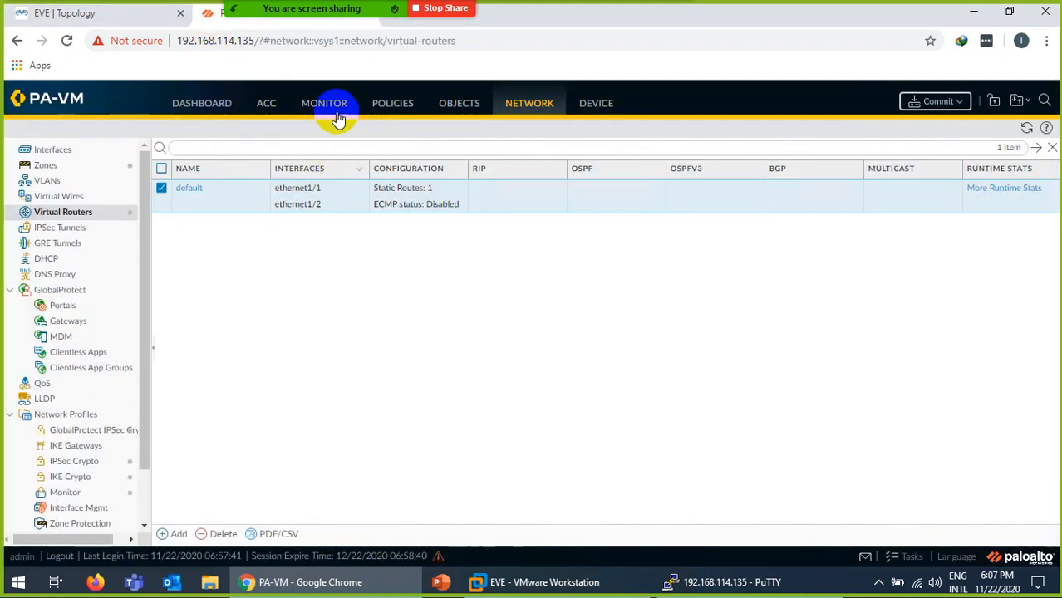
Under Policies > NAT, start a new NAT rule named LAN-2-WAN-NAT.
{"action": "left_click", "coordinate": [396, 111]}
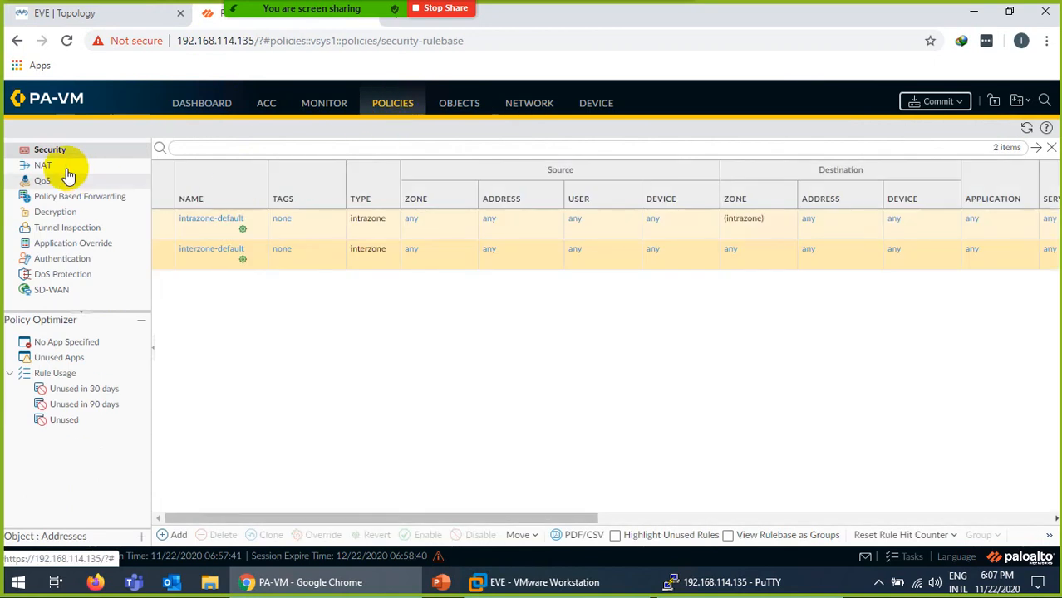
{"action": "left_click", "coordinate": [44, 166]}
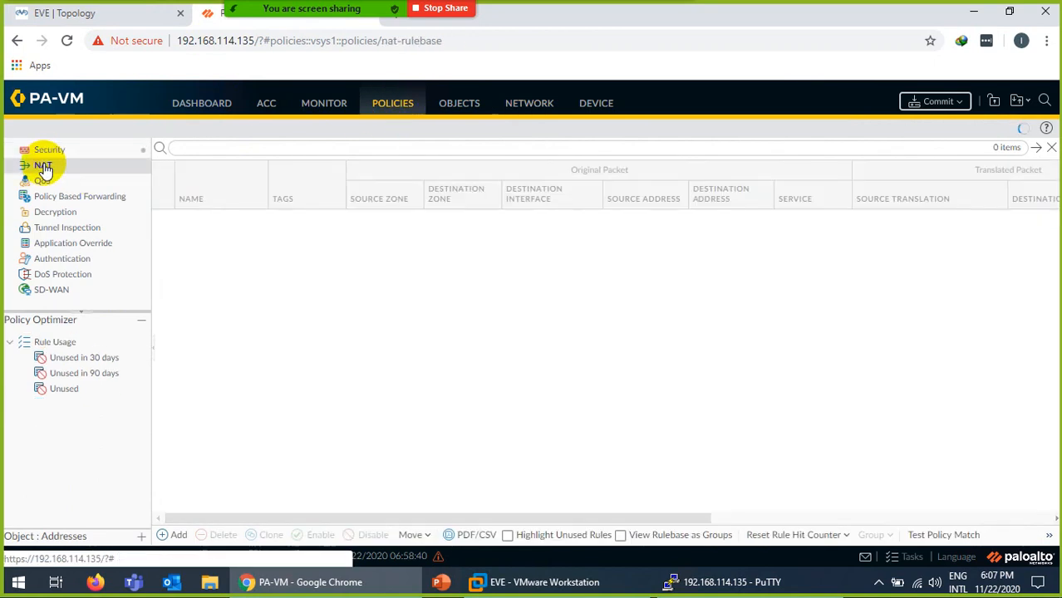
{"action": "left_click", "coordinate": [174, 536]}
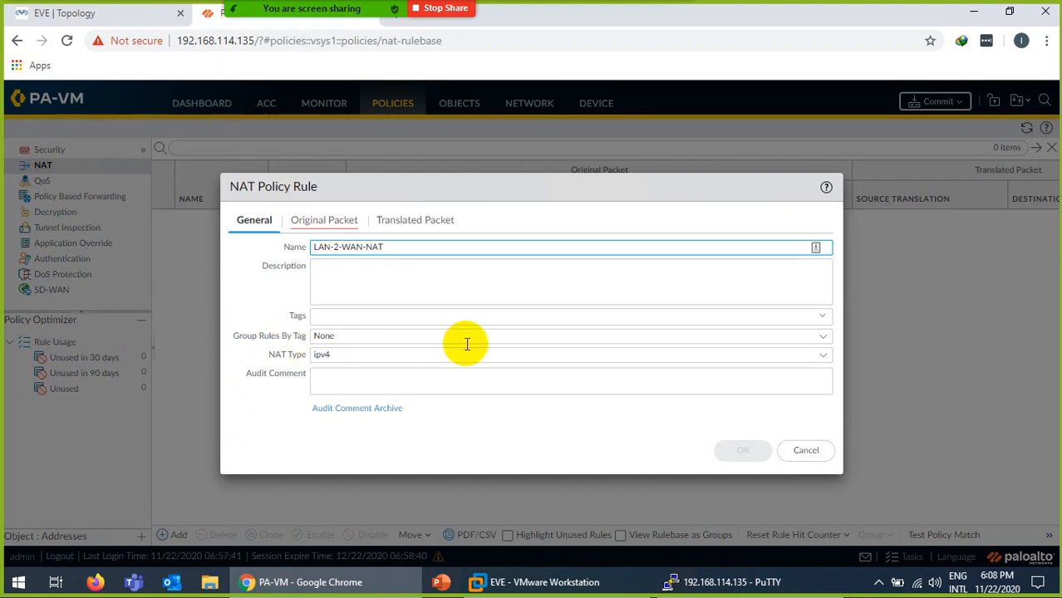
Match LAN-2-WAN-NAT traffic from source zone Inside to destination zone Outside.
{"action": "left_click", "coordinate": [312, 223]}
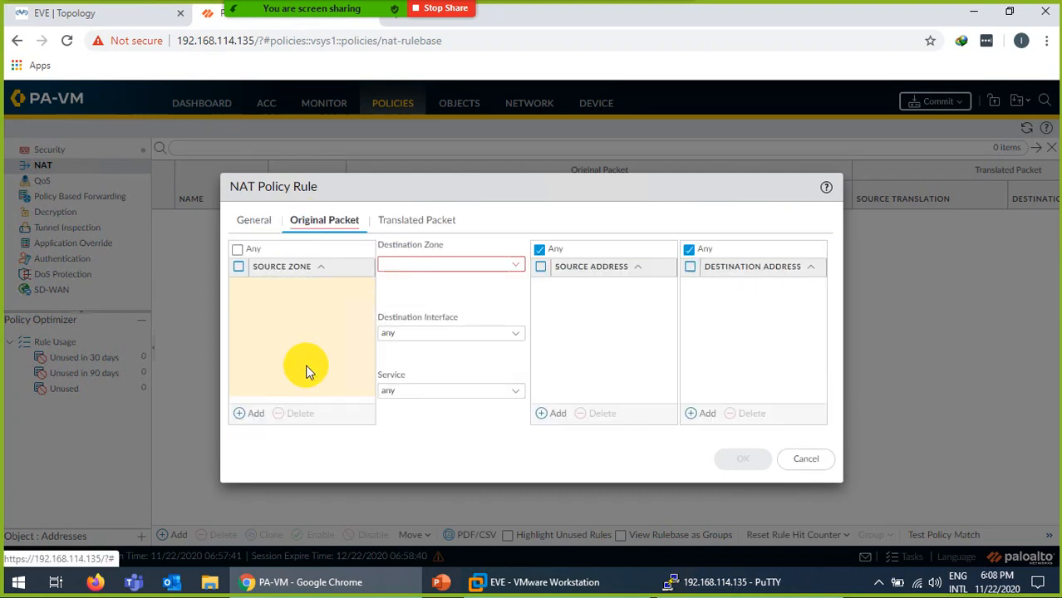
{"action": "left_click", "coordinate": [259, 416]}
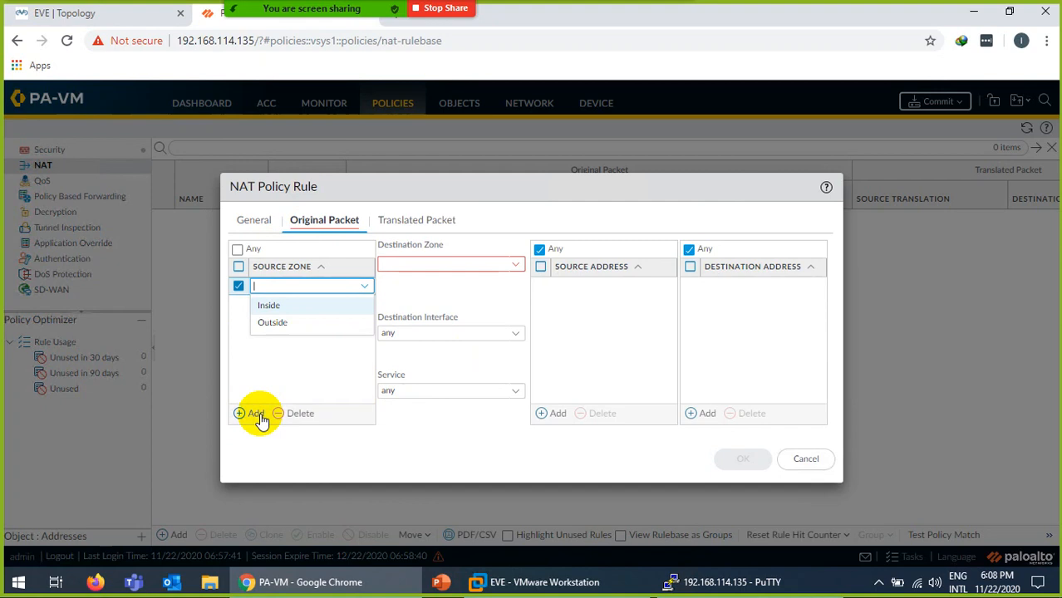
{"action": "left_click", "coordinate": [265, 307]}
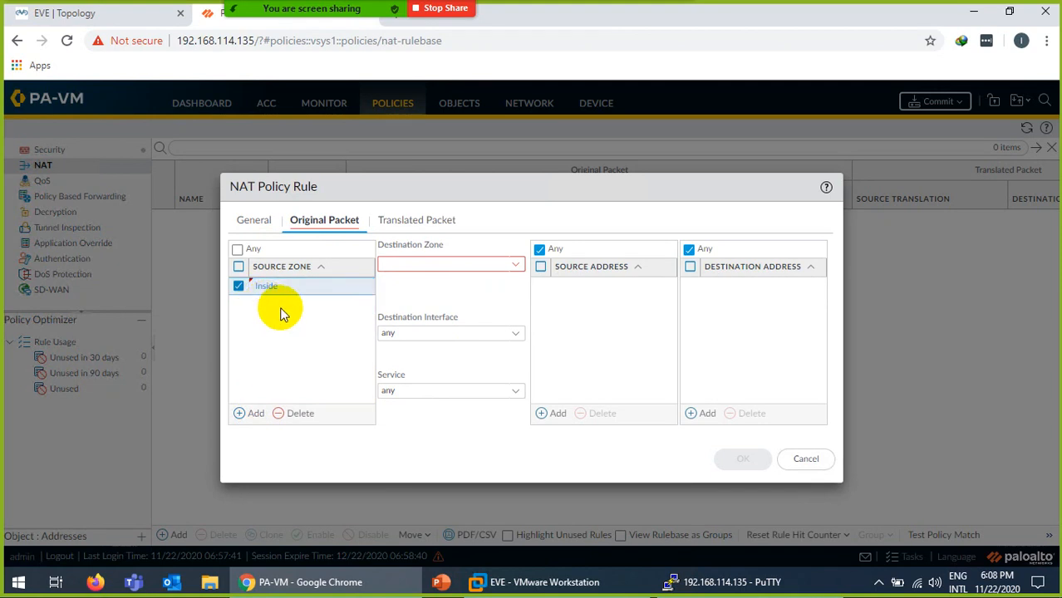
{"action": "left_click", "coordinate": [519, 271]}
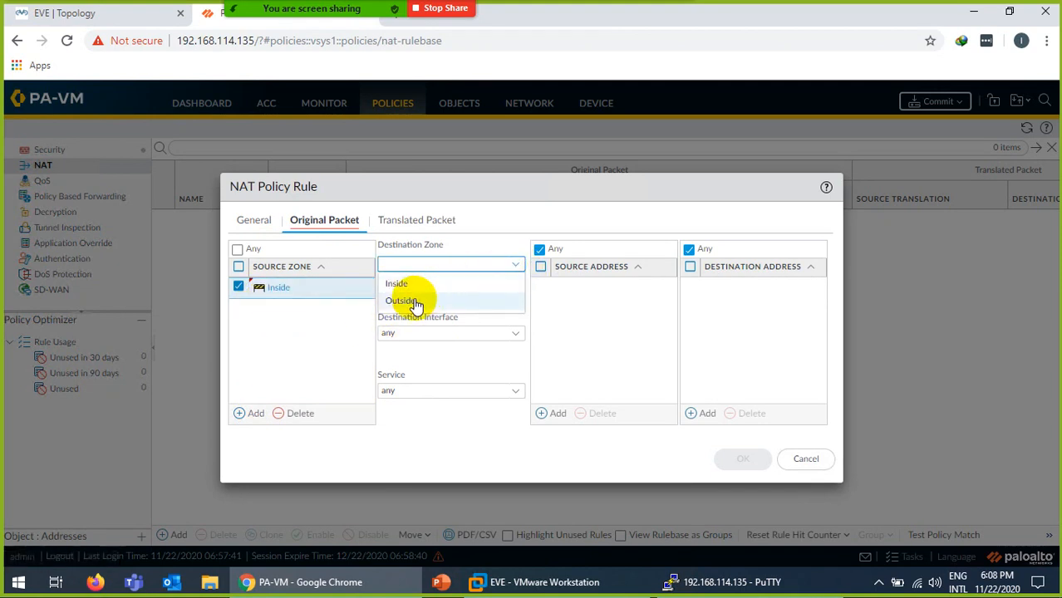
{"action": "left_click", "coordinate": [416, 302]}
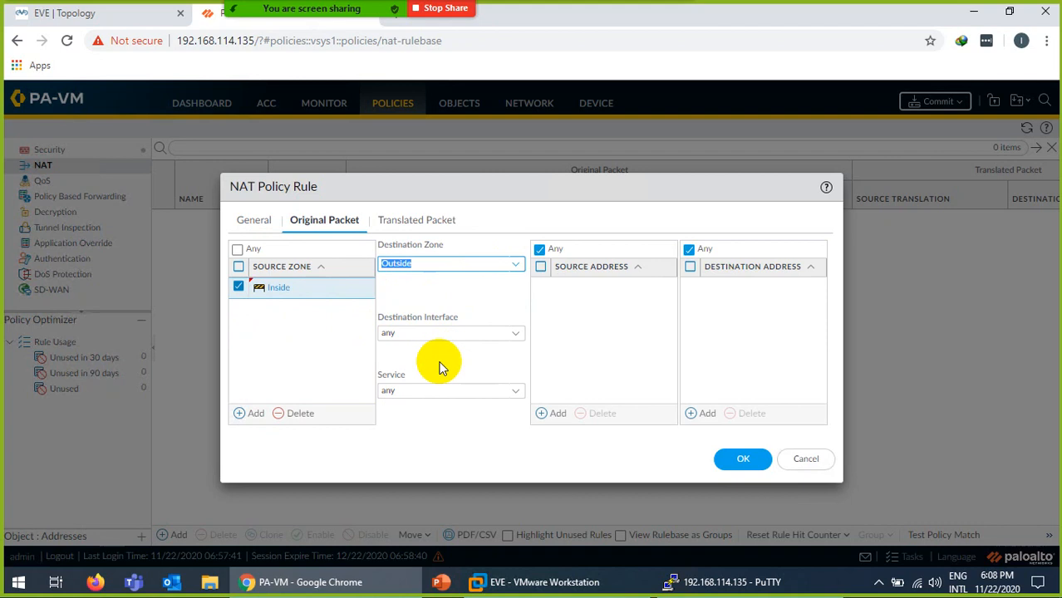
Translate the source to Dynamic IP And Port on ethernet1/2's 192.168.114.100/24 and save the rule.
{"action": "left_click", "coordinate": [417, 221]}
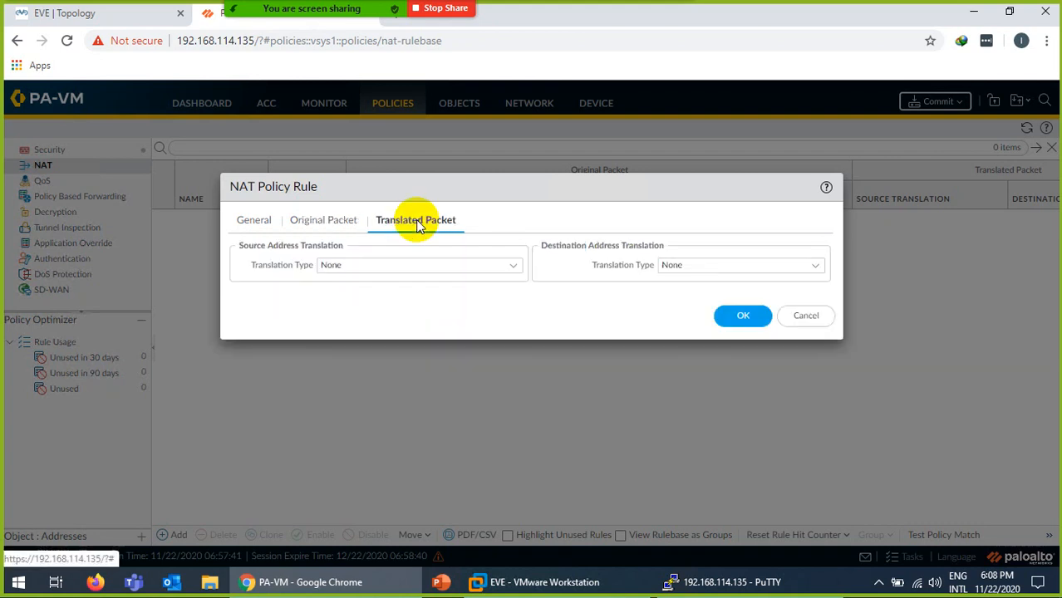
{"action": "left_click", "coordinate": [502, 266]}
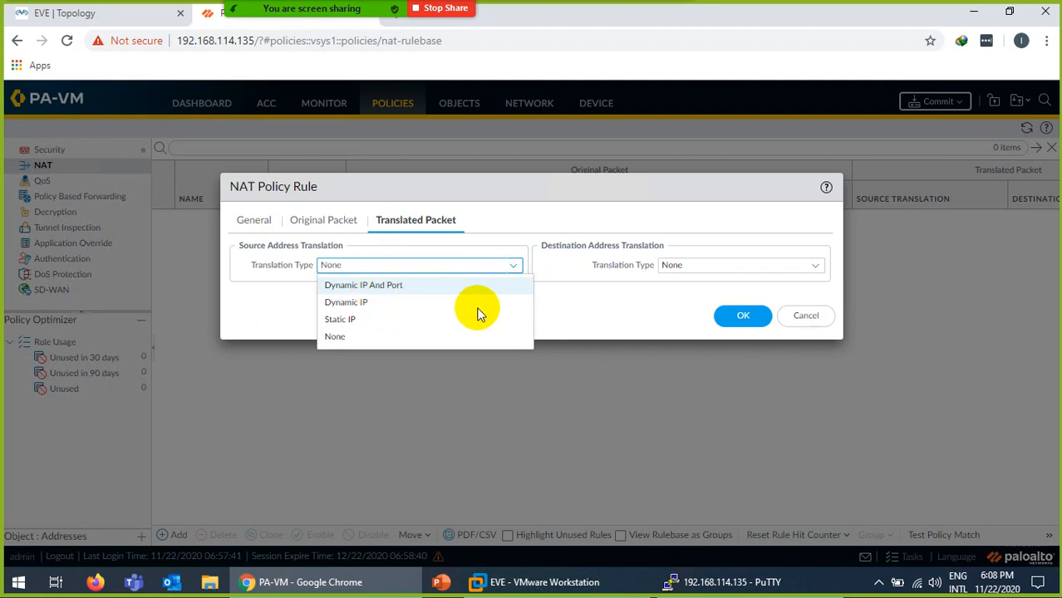
{"action": "left_click", "coordinate": [386, 285]}
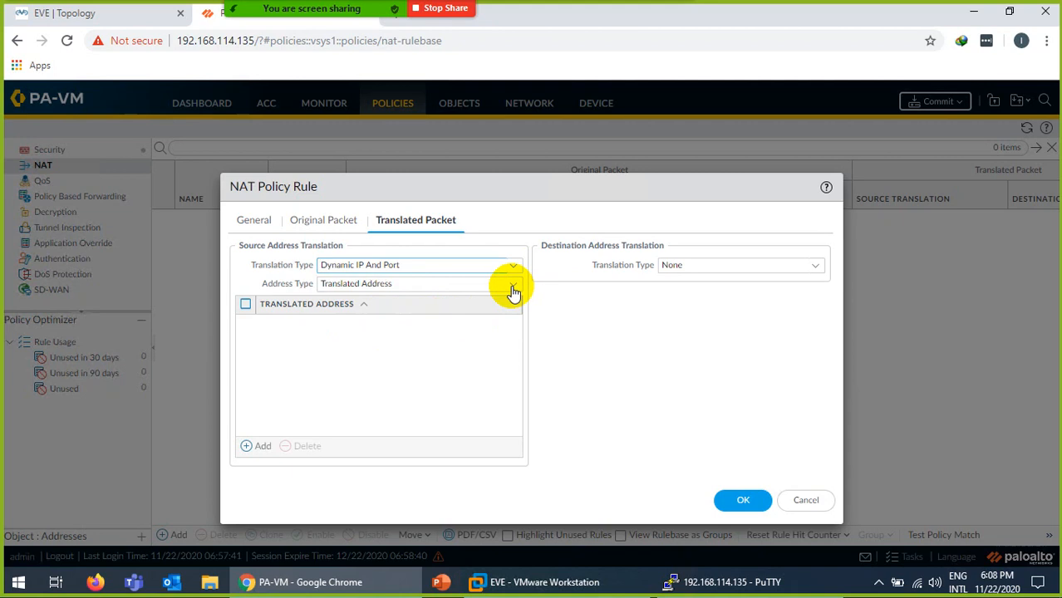
{"action": "double_click", "coordinate": [513, 289]}
{"action": "left_click", "coordinate": [514, 289]}
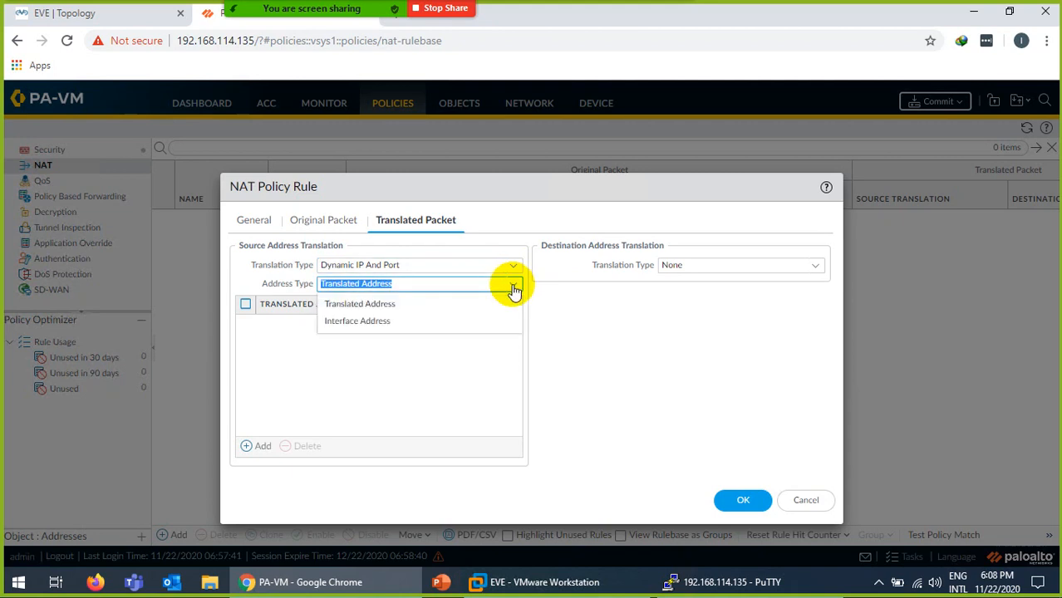
{"action": "left_click", "coordinate": [360, 322]}
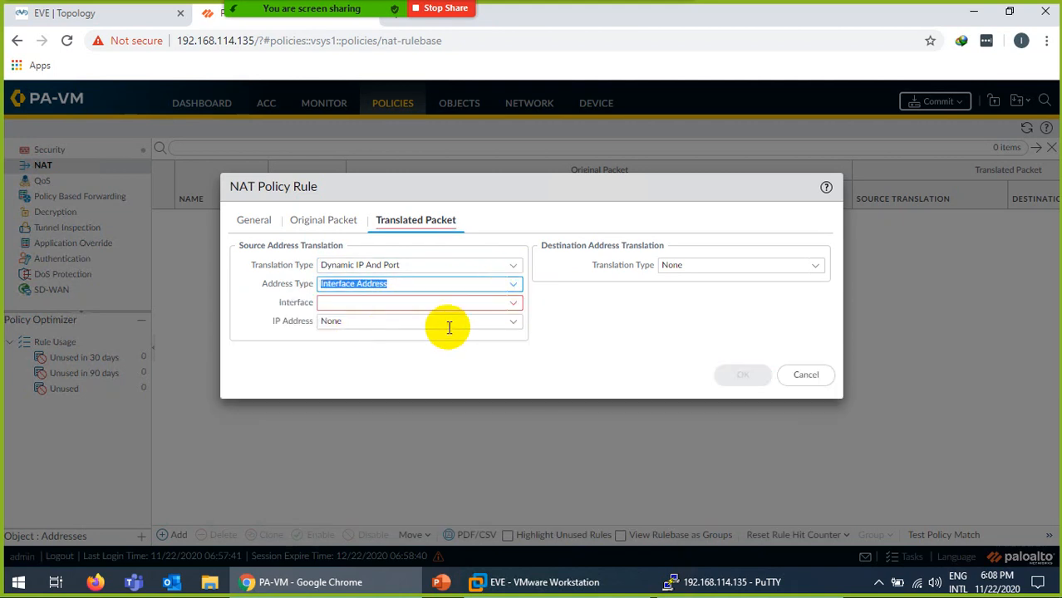
{"action": "left_click", "coordinate": [515, 305]}
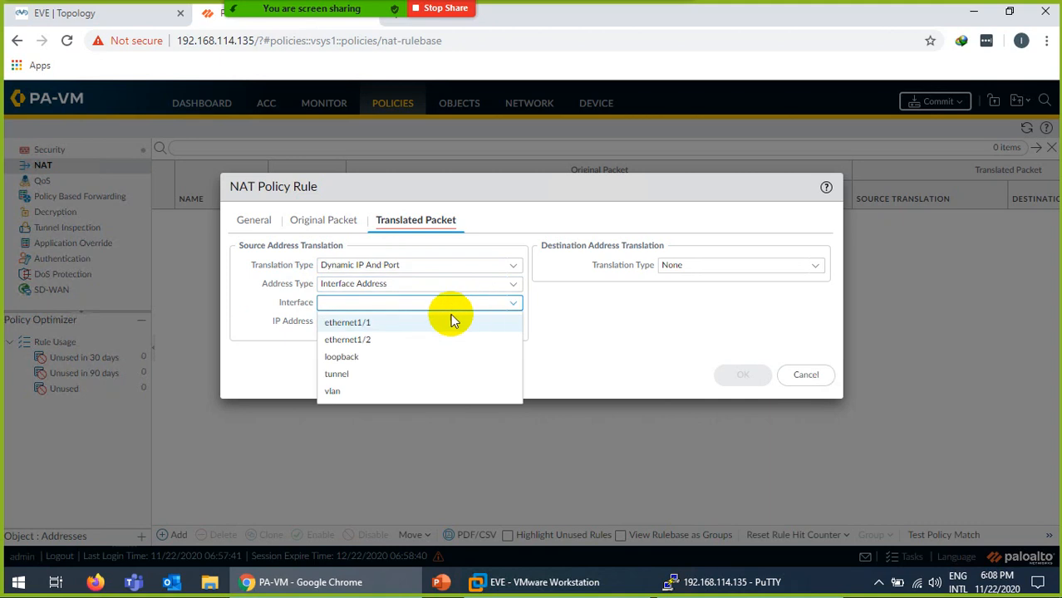
{"action": "left_click", "coordinate": [360, 339]}
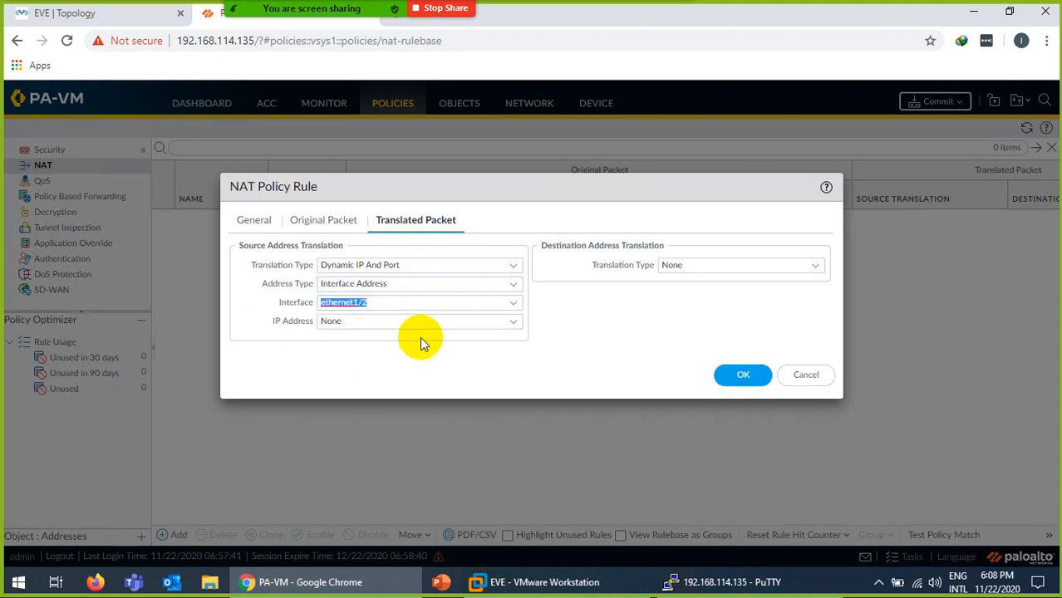
{"action": "left_click", "coordinate": [512, 324]}
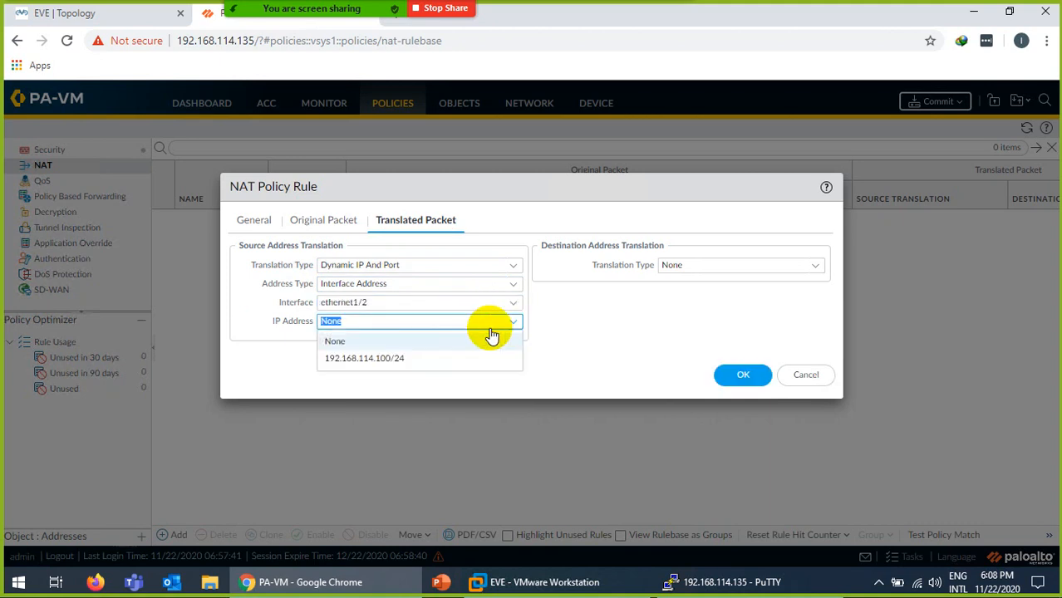
{"action": "left_click", "coordinate": [356, 359]}
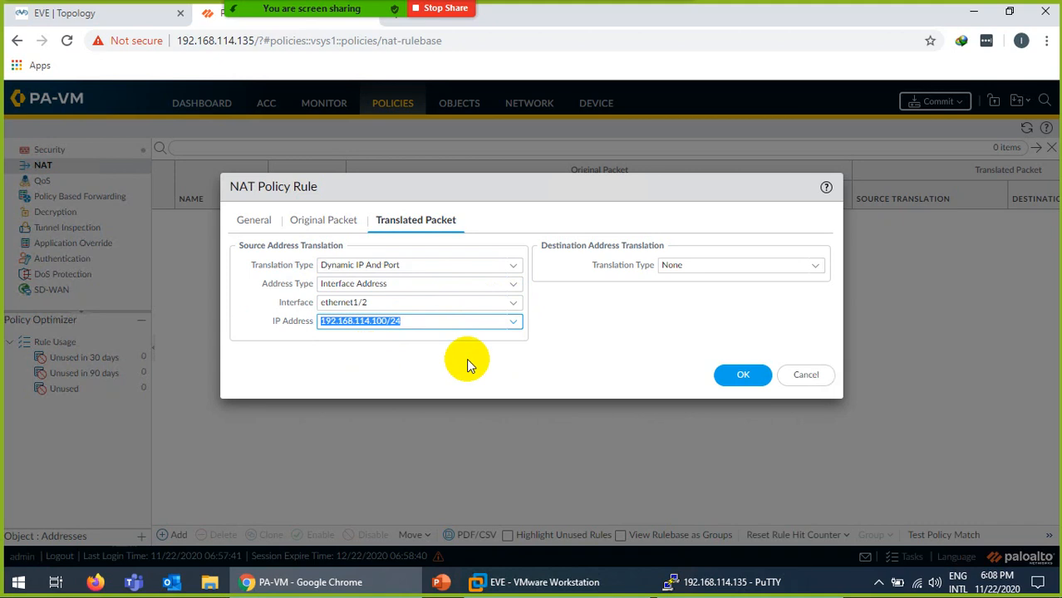
{"action": "left_click", "coordinate": [732, 379]}
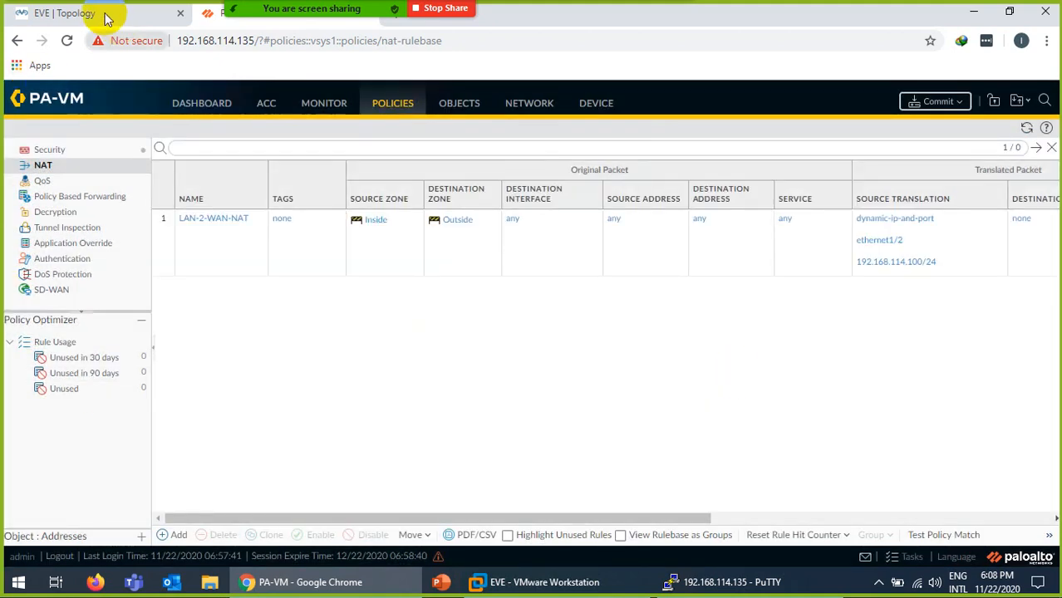
Glance at the EVE lab topology, then show the firewall's Security policy rulebase.
{"action": "left_click", "coordinate": [102, 14]}
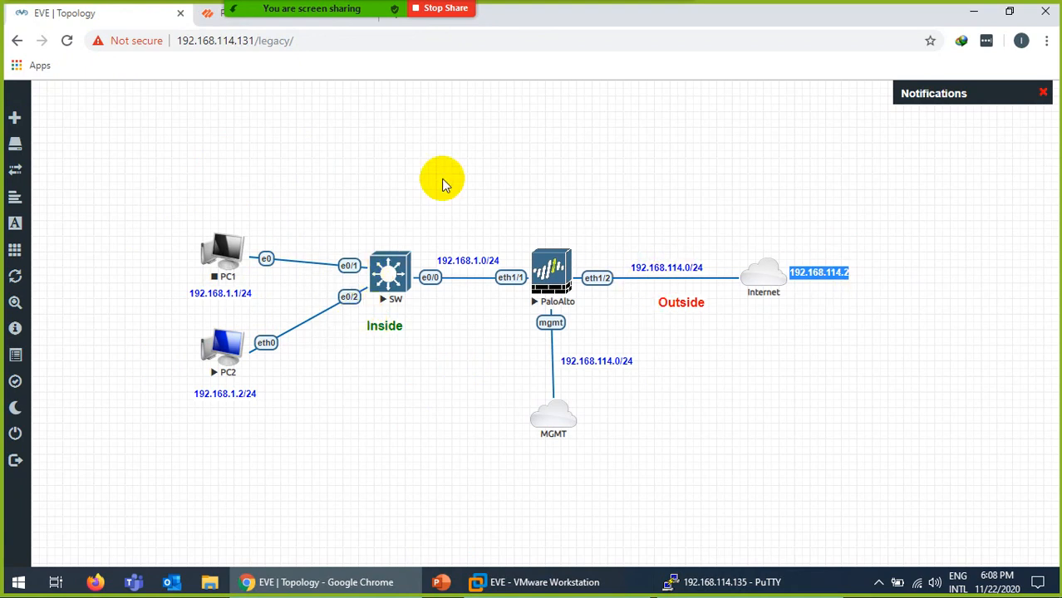
{"action": "left_click", "coordinate": [217, 13]}
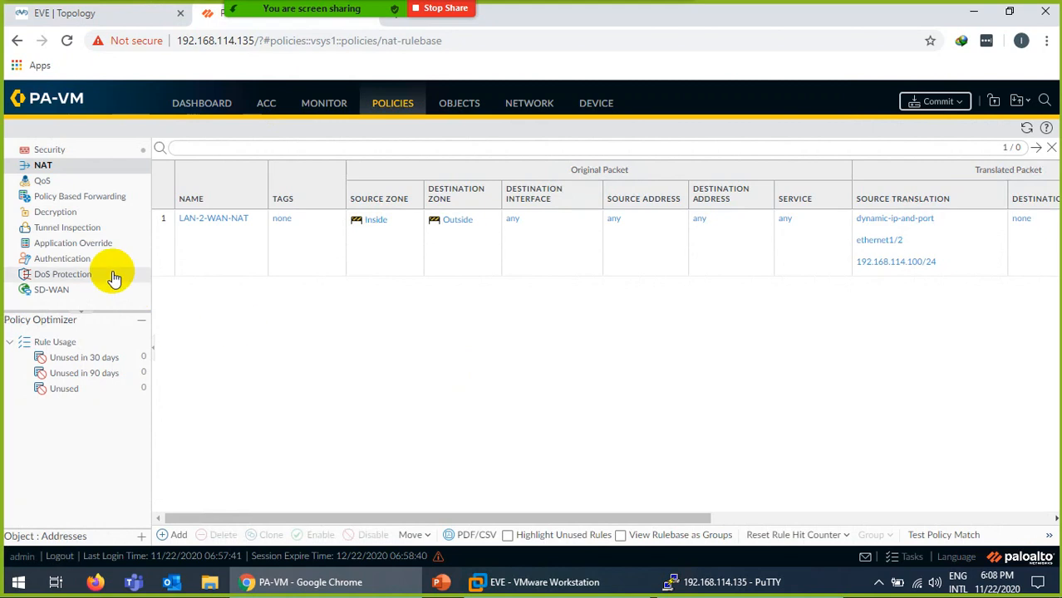
{"action": "left_click", "coordinate": [55, 152]}
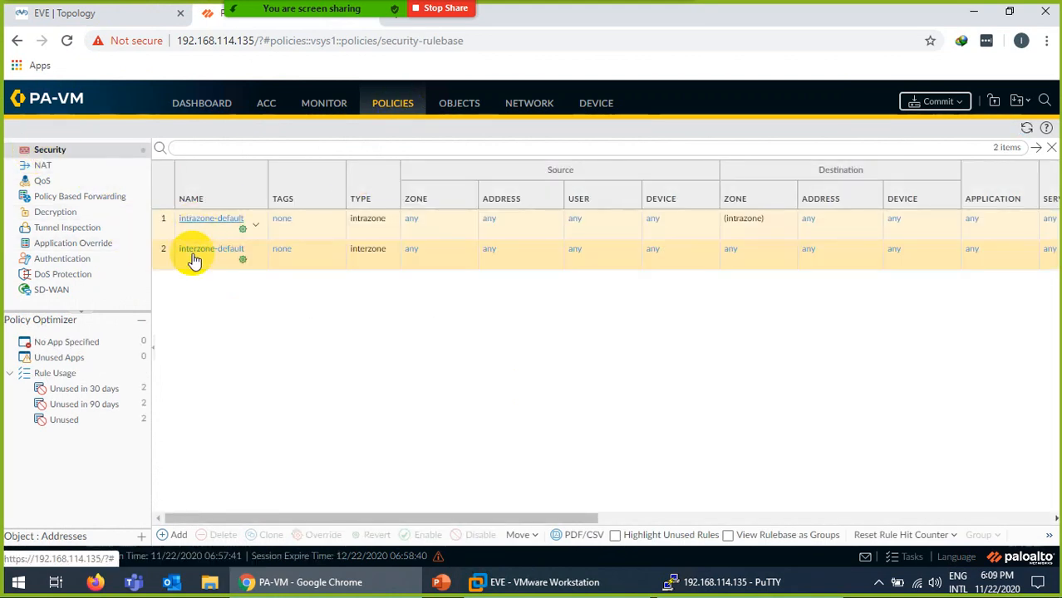
Add security rule LAN-2-WAN-Policy with source zone Inside and destination zone Outside.
{"action": "left_click", "coordinate": [173, 537]}
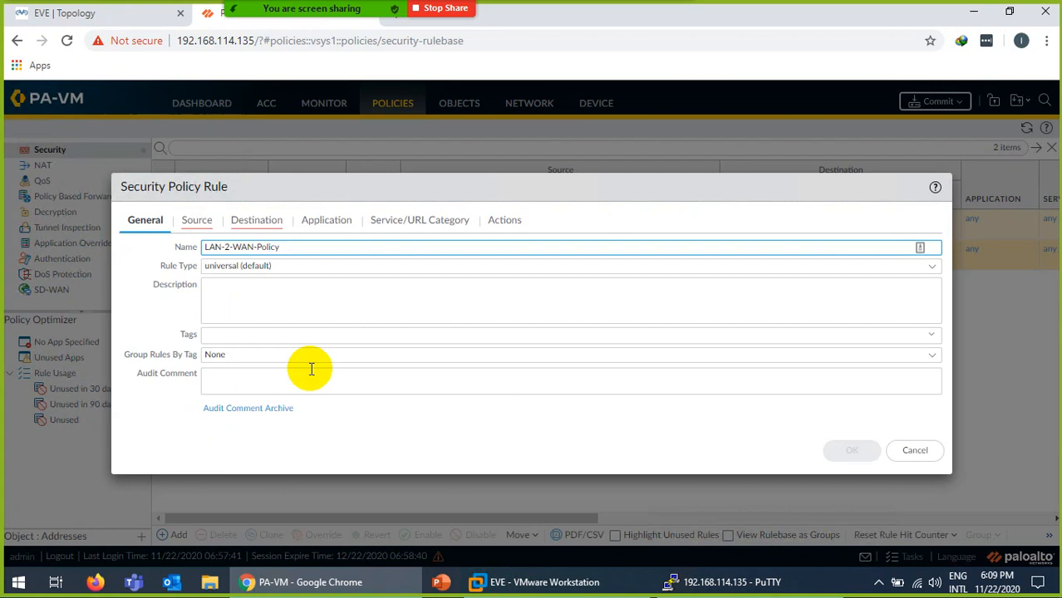
{"action": "left_click", "coordinate": [196, 221]}
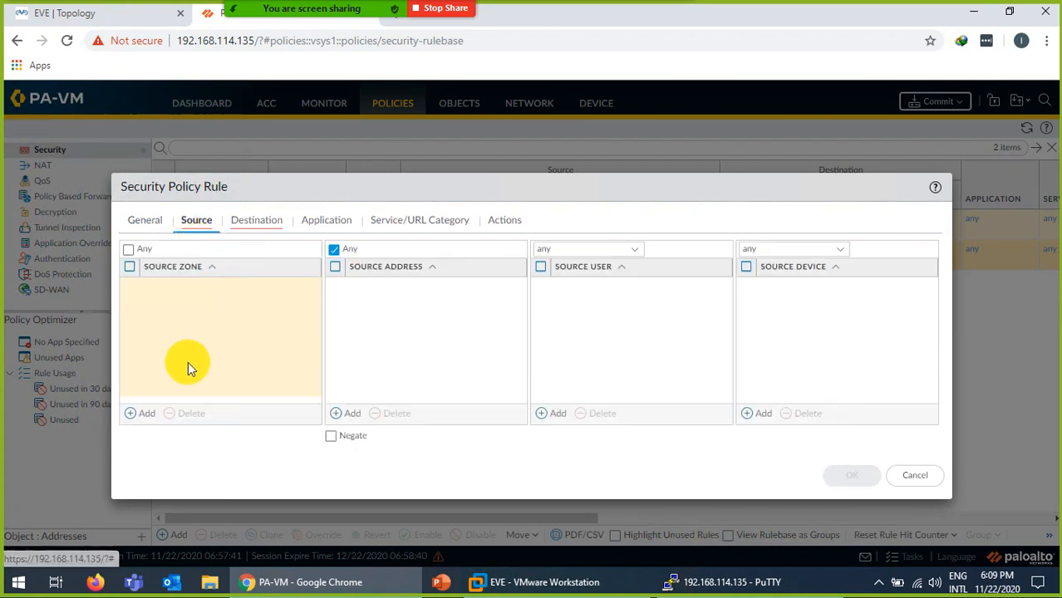
{"action": "left_click", "coordinate": [143, 413]}
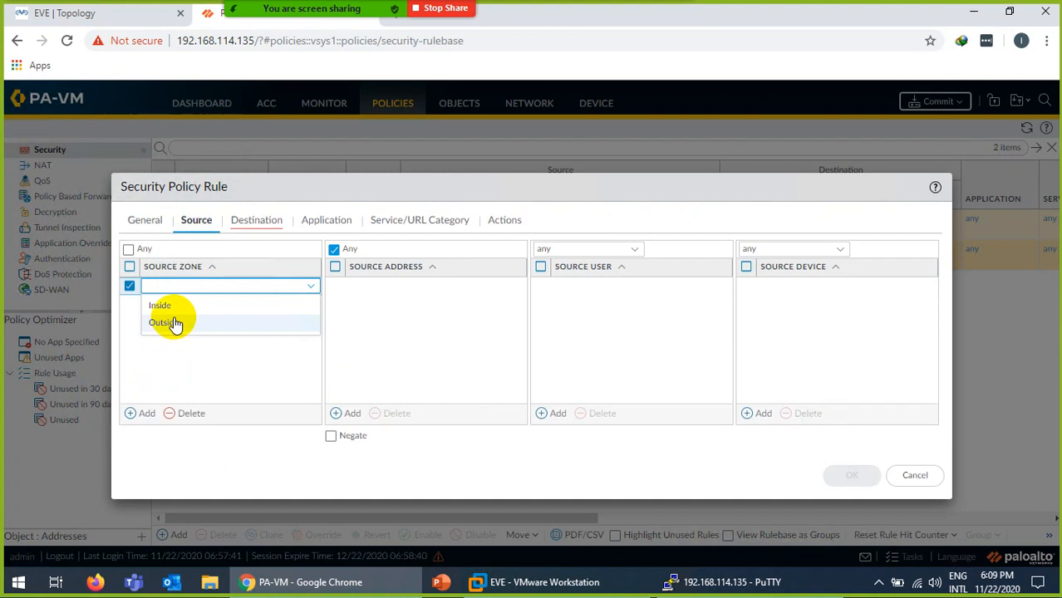
{"action": "left_click", "coordinate": [167, 305]}
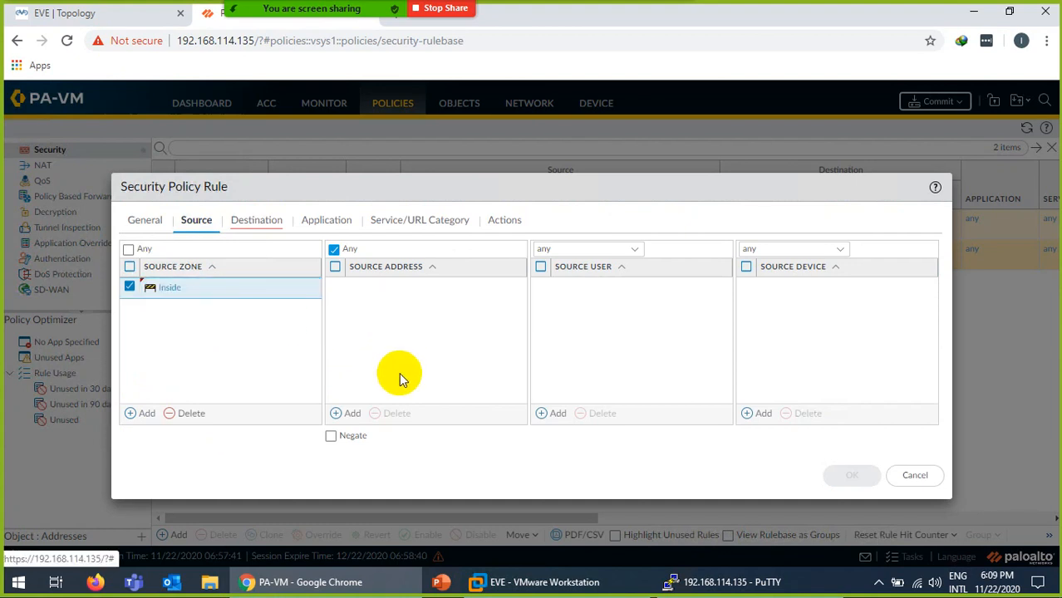
{"action": "left_click", "coordinate": [260, 222]}
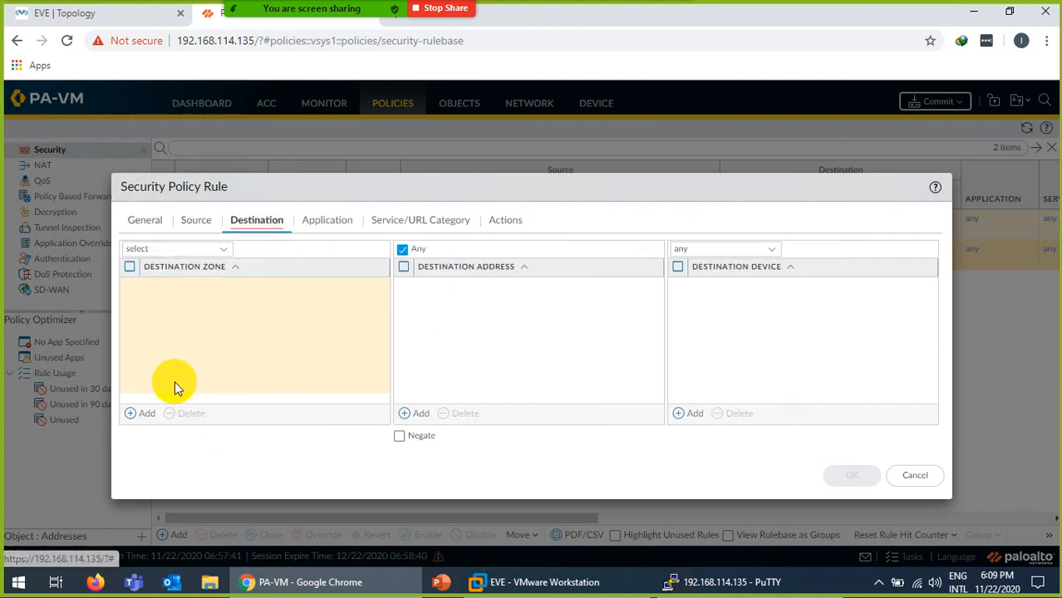
{"action": "left_click", "coordinate": [142, 413]}
{"action": "left_click", "coordinate": [178, 326]}
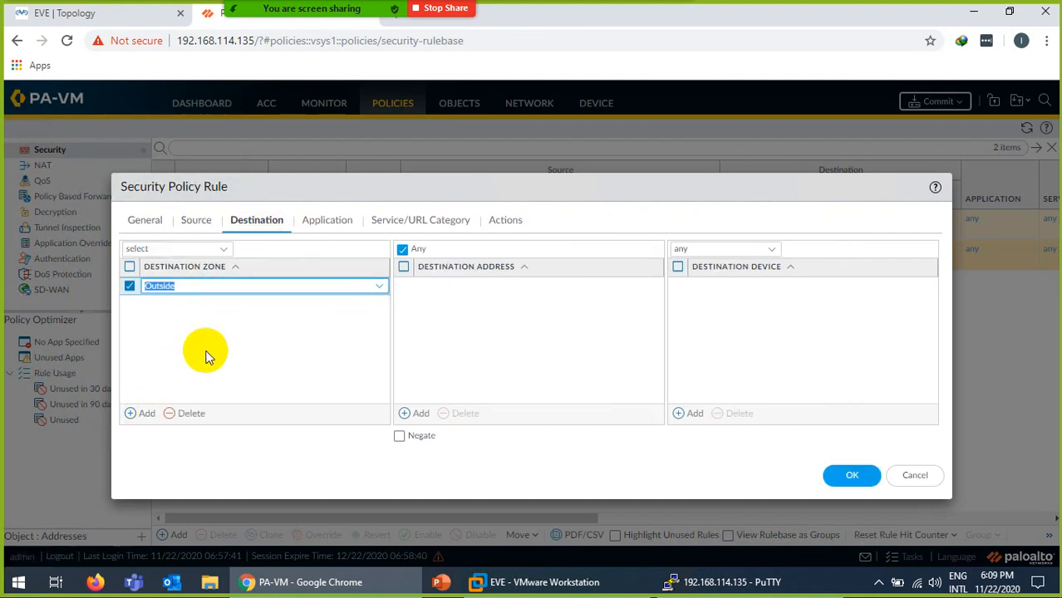
{"action": "left_click", "coordinate": [207, 356]}
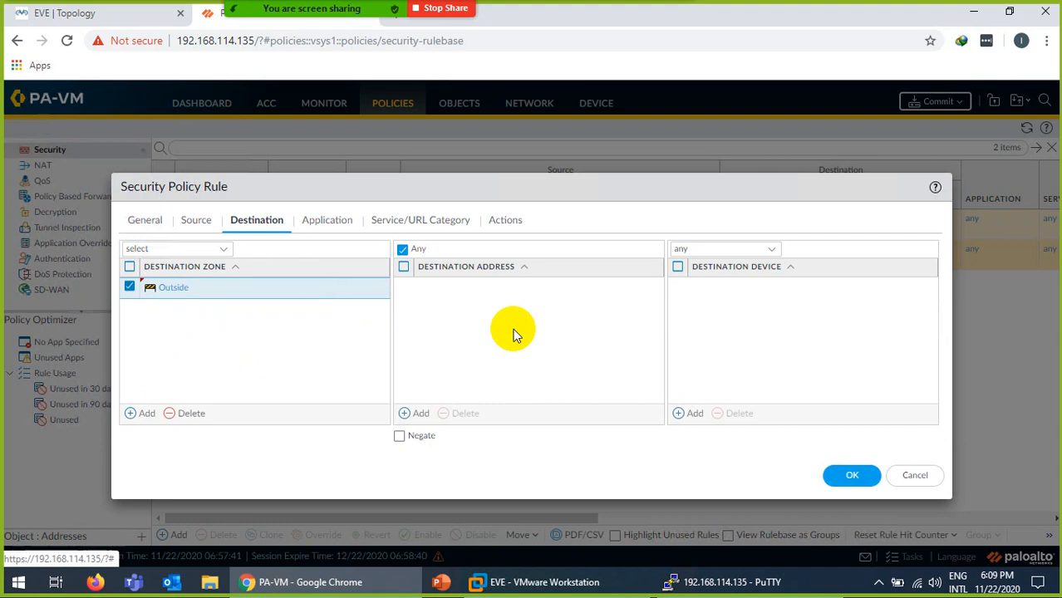
Keep the rule's action as Allow and save LAN-2-WAN-Policy.
{"action": "left_click", "coordinate": [327, 219]}
{"action": "left_click", "coordinate": [398, 221]}
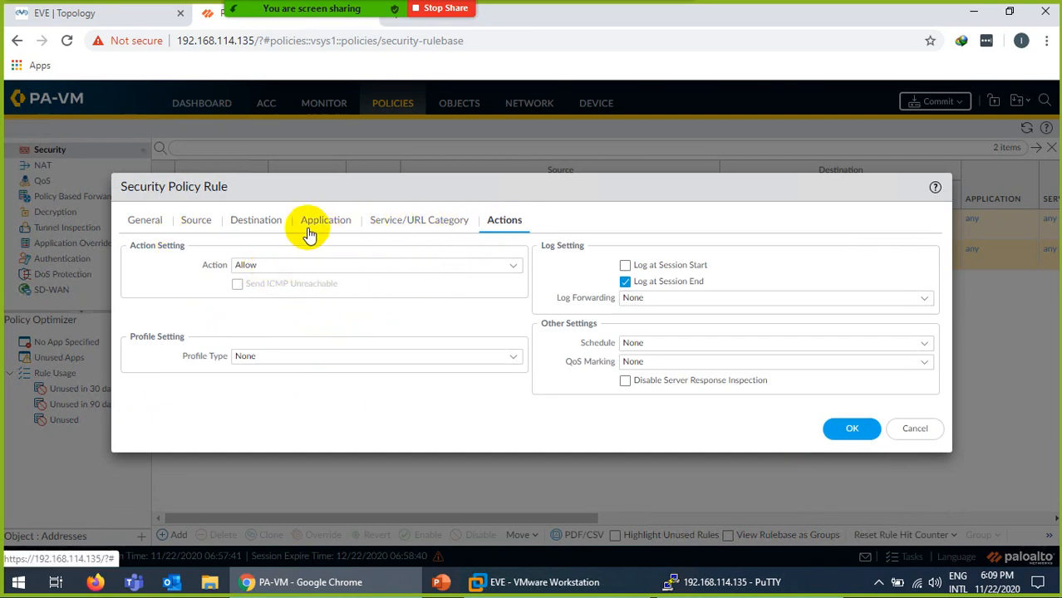
{"action": "left_click", "coordinate": [515, 266]}
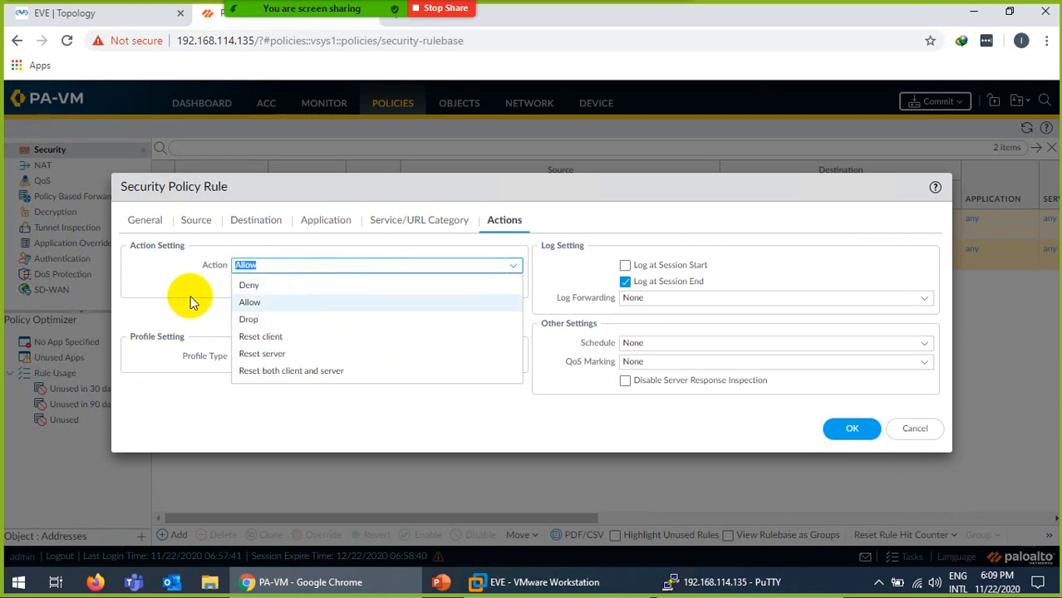
{"action": "left_click", "coordinate": [190, 300]}
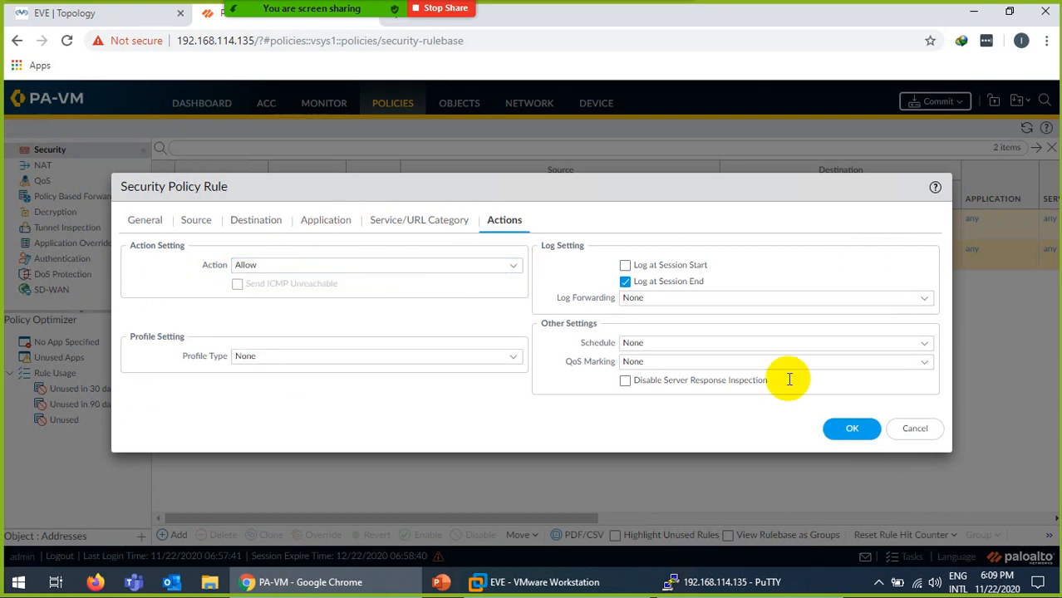
{"action": "left_click", "coordinate": [844, 432]}
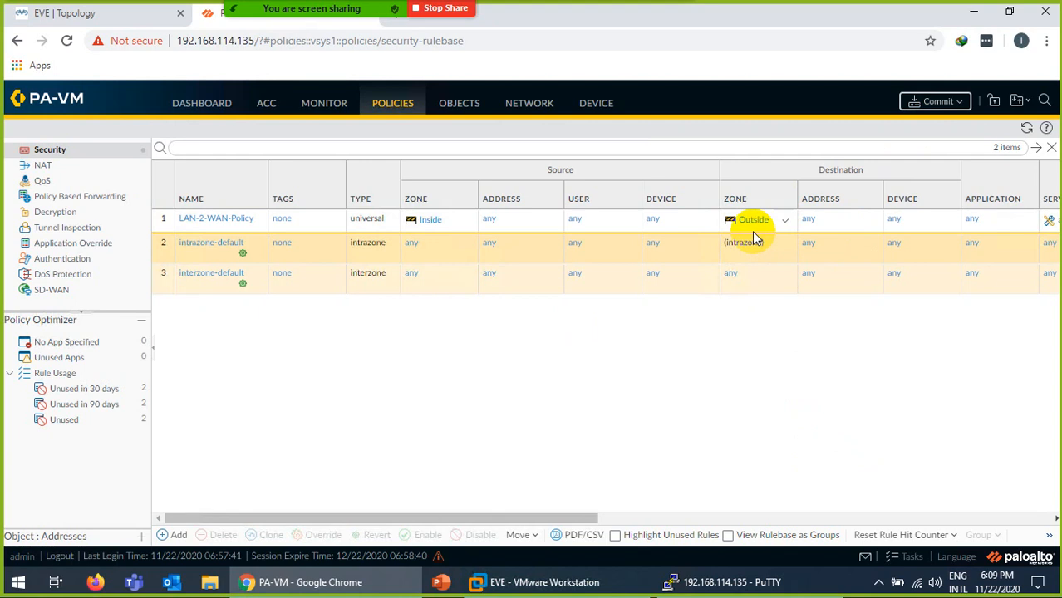
{"action": "left_click", "coordinate": [938, 104]}
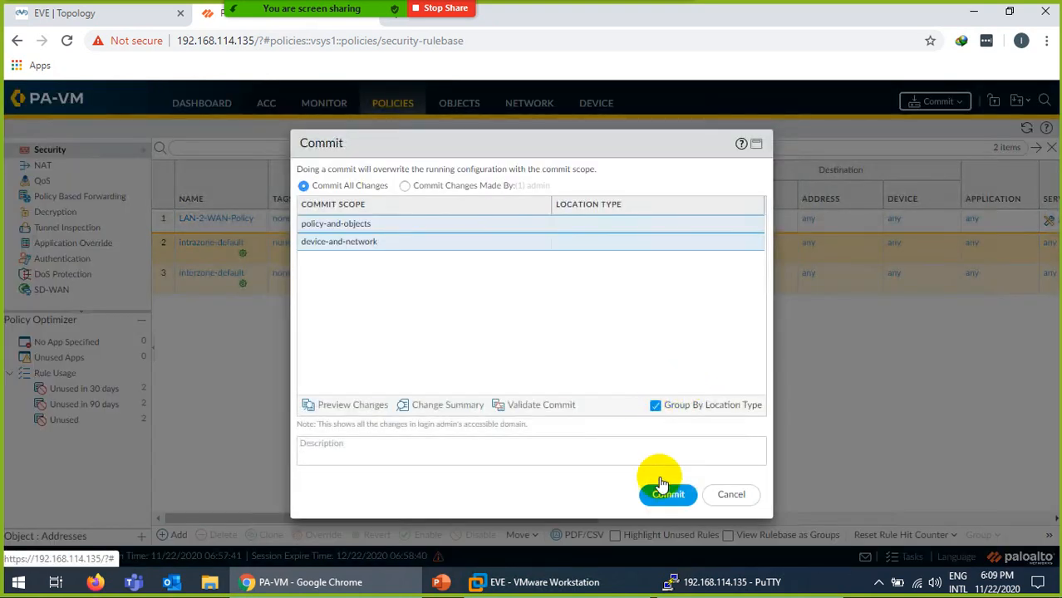
Commit the configuration and follow the commit status up to 98%.
{"action": "left_click", "coordinate": [663, 485]}
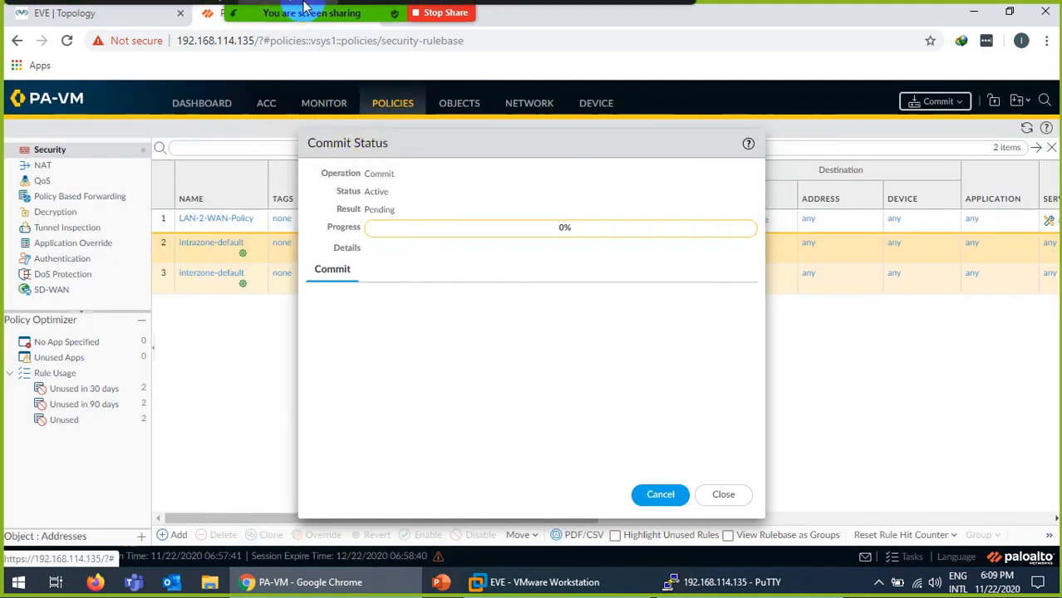
{"action": "left_click", "coordinate": [293, 18]}
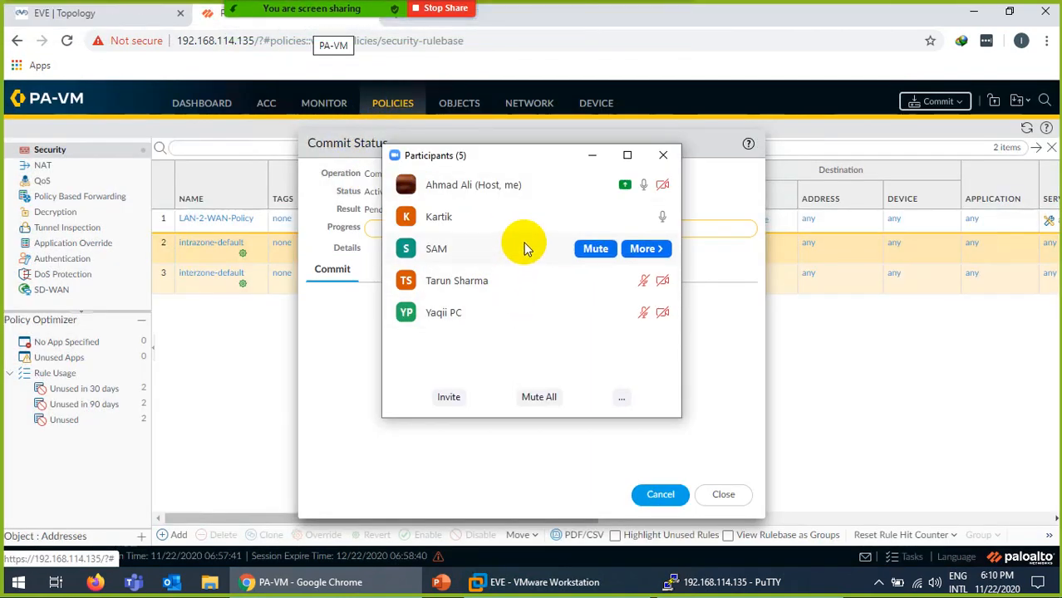
{"action": "left_click", "coordinate": [663, 156]}
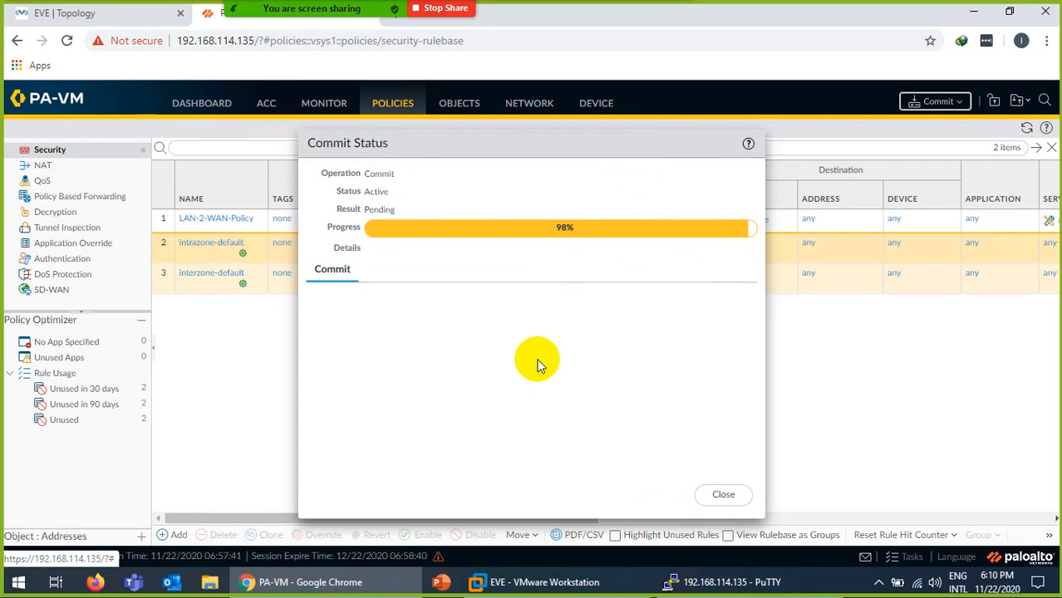
Start PC1 in the lab topology and open PC2's console in SecureCRT.
{"action": "left_click", "coordinate": [90, 10]}
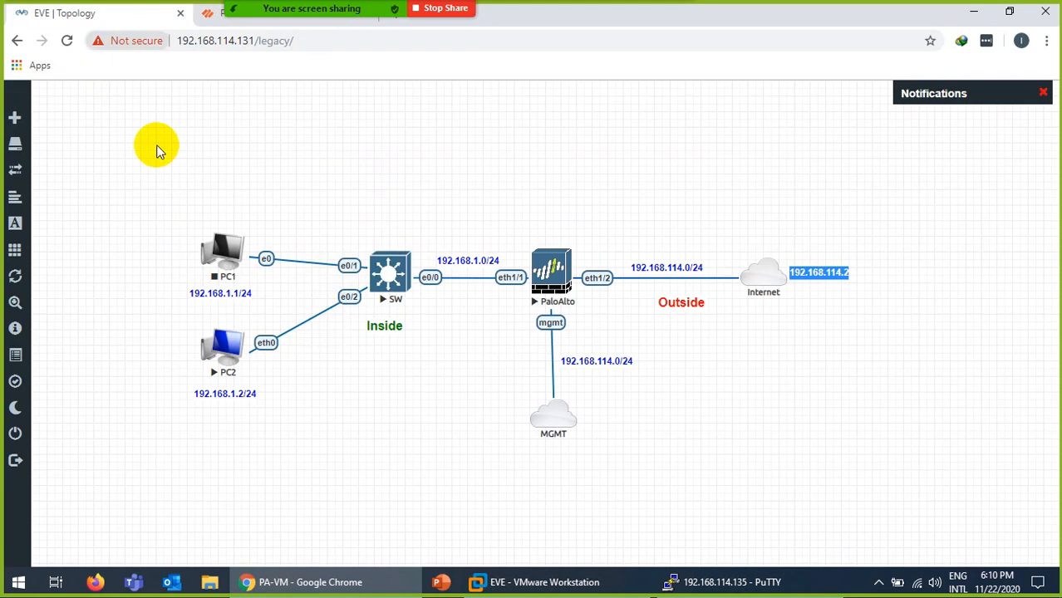
{"action": "right_click", "coordinate": [220, 257]}
{"action": "left_click", "coordinate": [260, 283]}
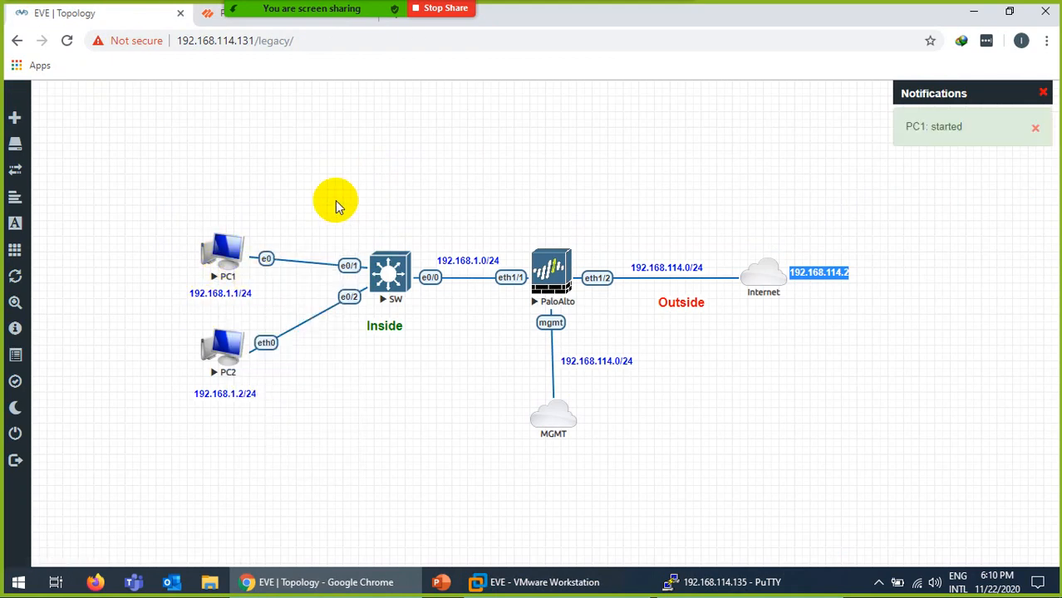
{"action": "left_click", "coordinate": [217, 20]}
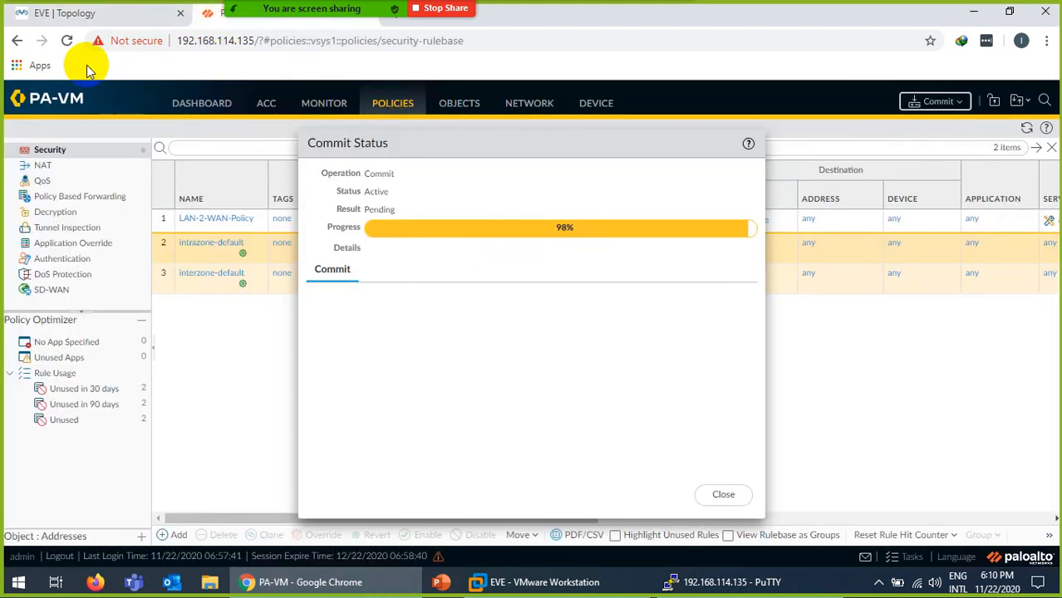
{"action": "left_click", "coordinate": [80, 18]}
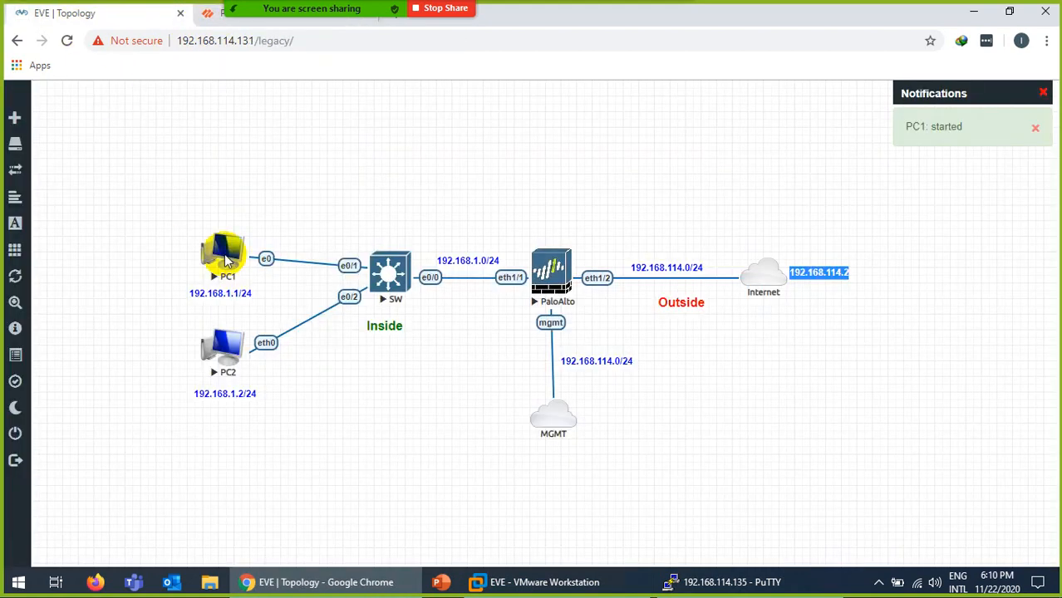
{"action": "left_click", "coordinate": [234, 344]}
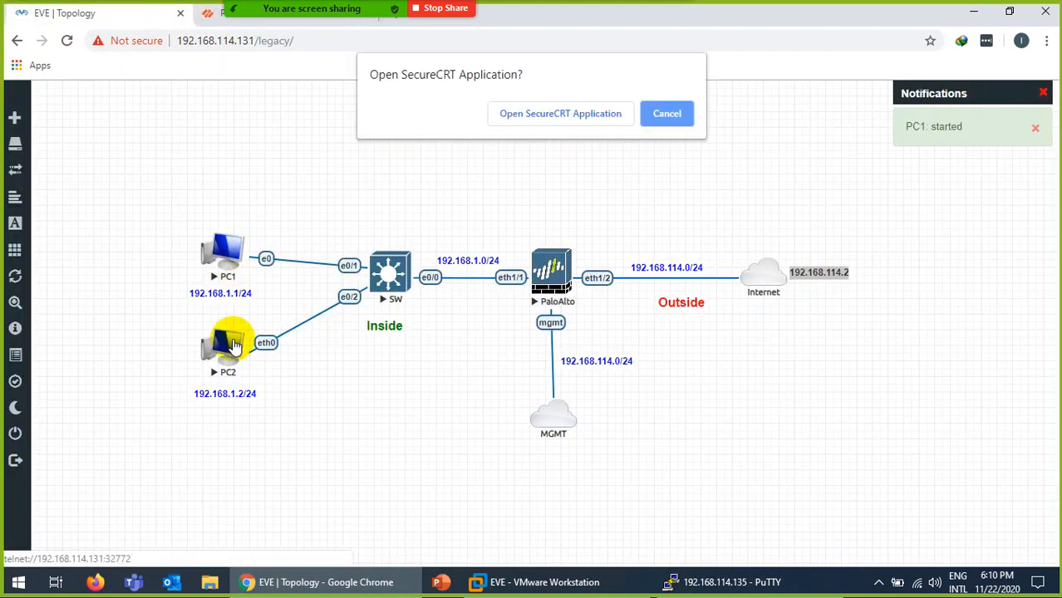
{"action": "left_click", "coordinate": [545, 113]}
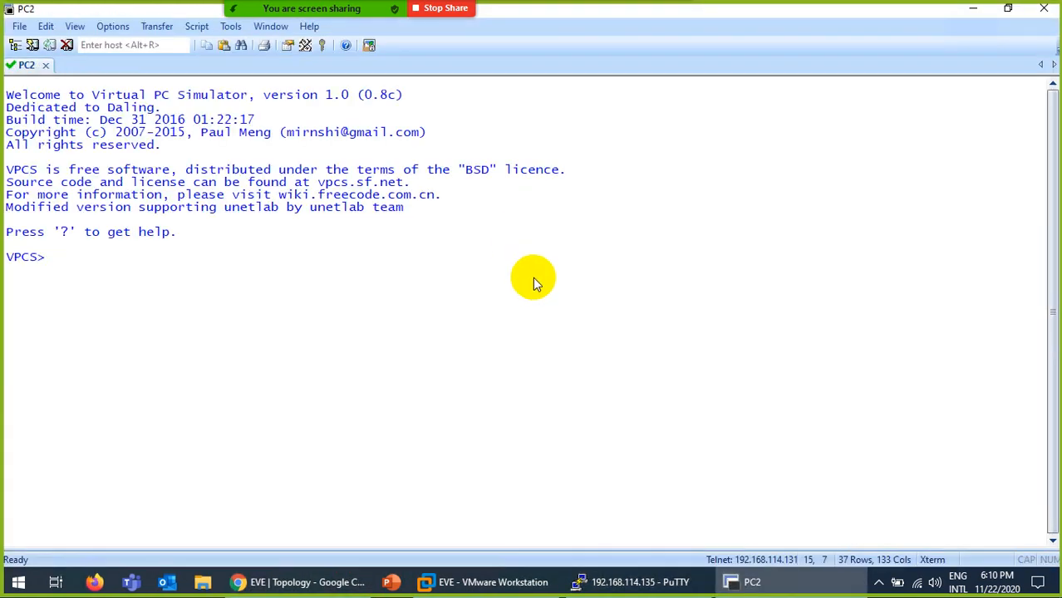
Give PC2 address 192.168.1.2/24 with gateway 192.168.1.100, correcting the typo in the command.
{"action": "type", "text": "ip 192.168.1"}
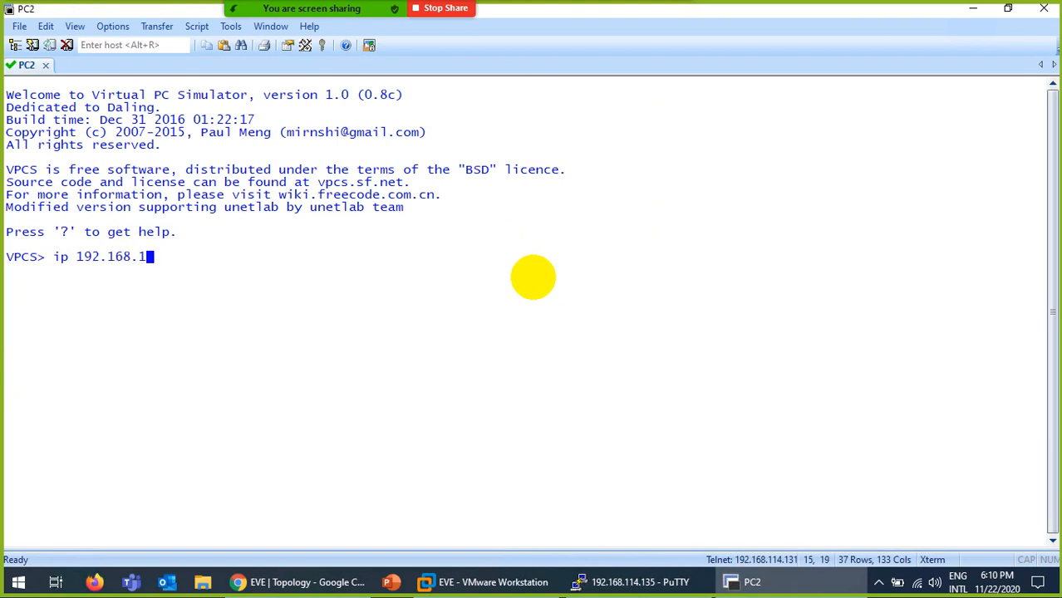
{"action": "type", "text": ".2 24 192.168."}
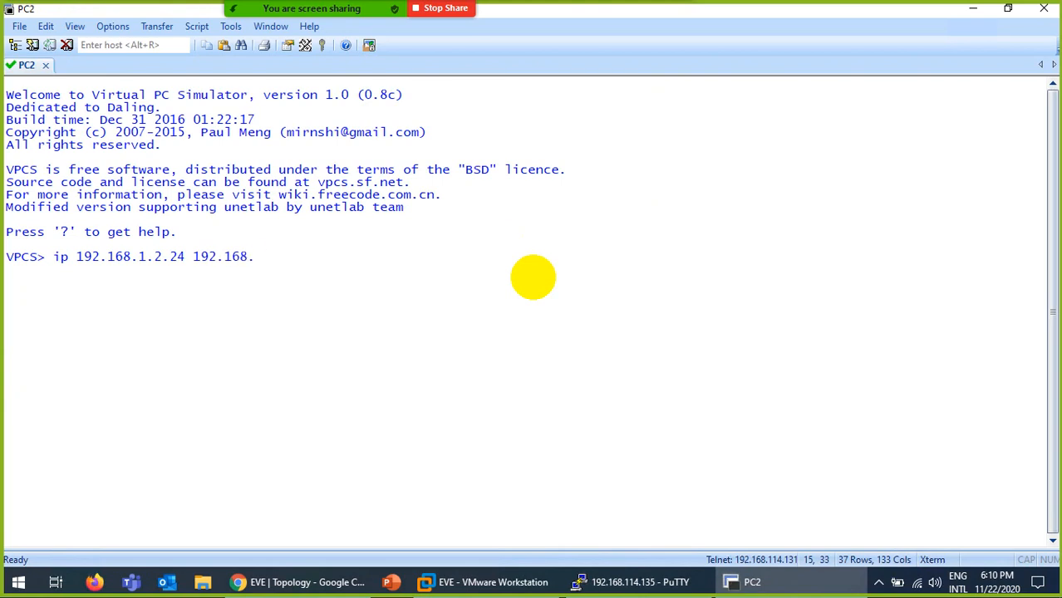
{"action": "type", "text": "1.100"}
{"action": "key", "text": "Return"}
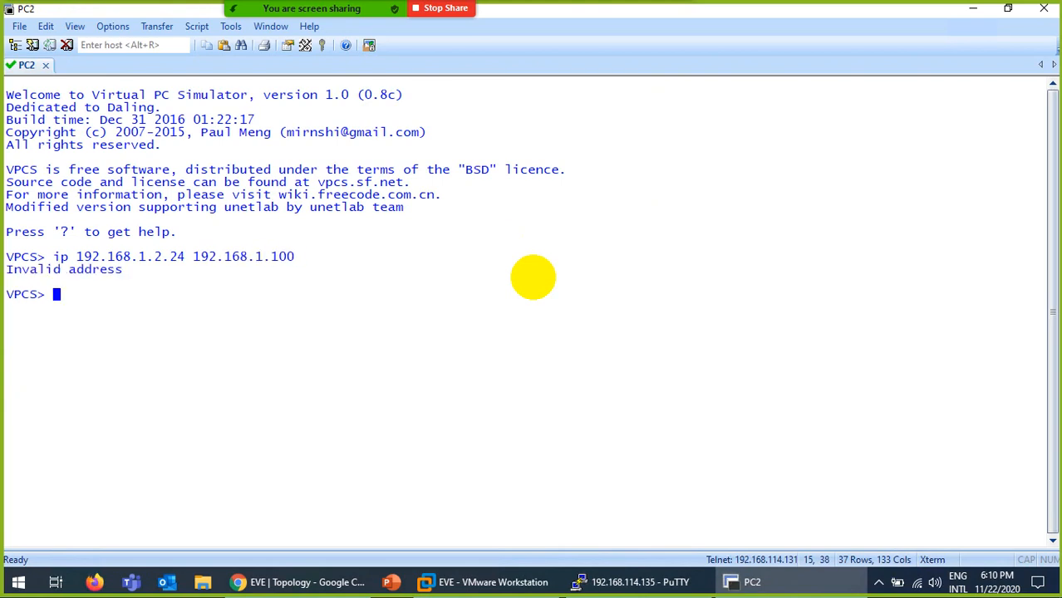
{"action": "key", "text": "Up"}
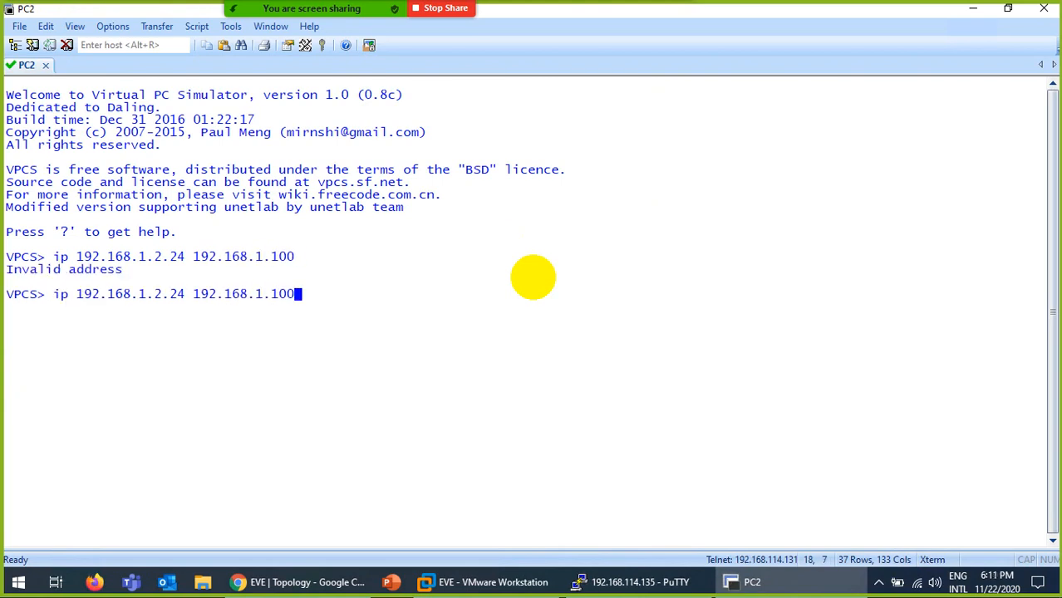
{"action": "key", "text": "Left"}
{"action": "key", "text": "Left"}
{"action": "key", "text": "BackSpace"}
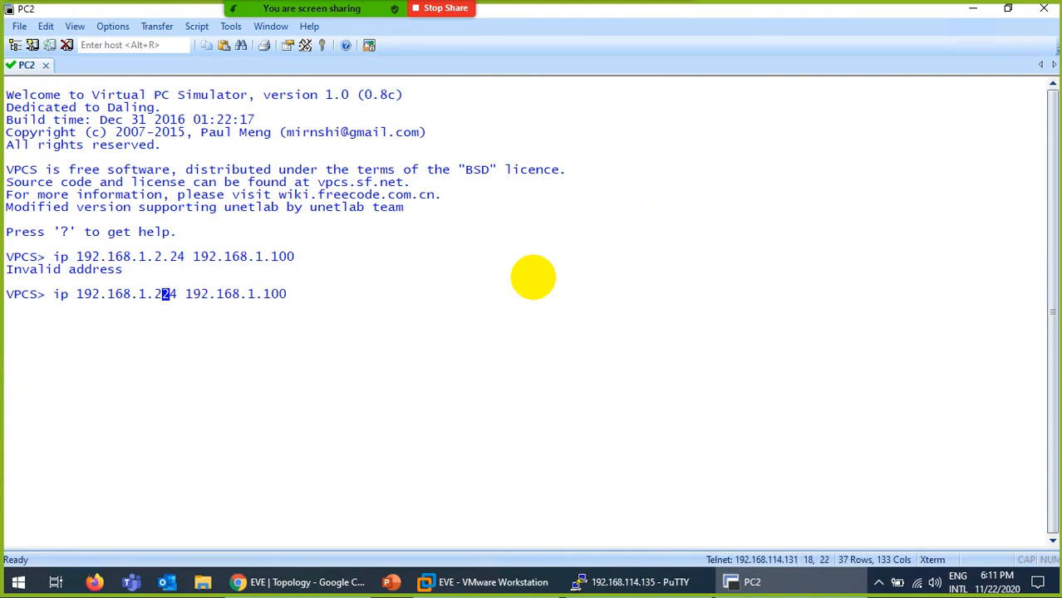
{"action": "type", "text": "/"}
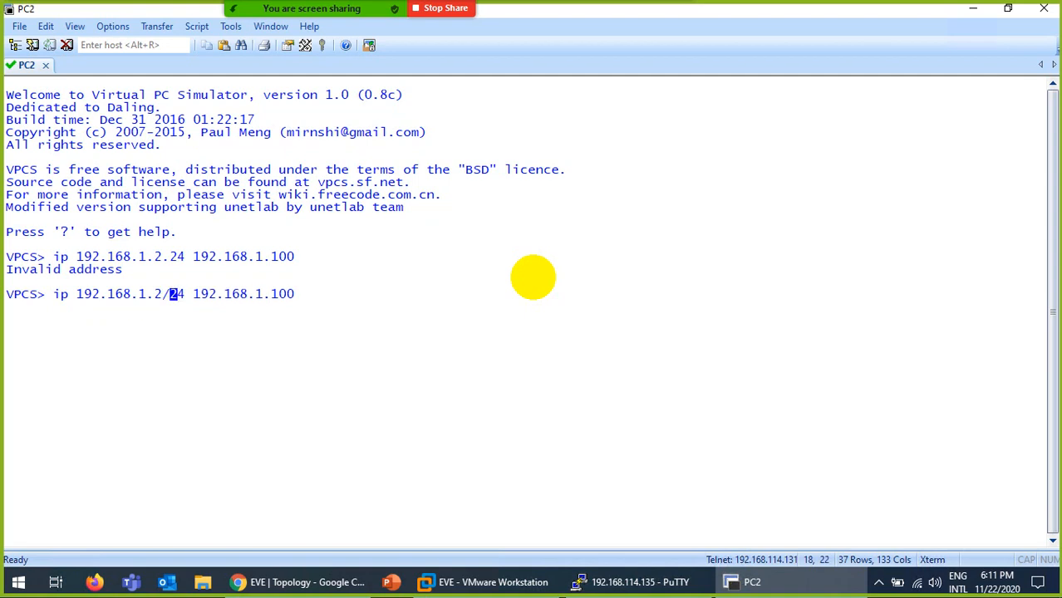
{"action": "key", "text": "Return"}
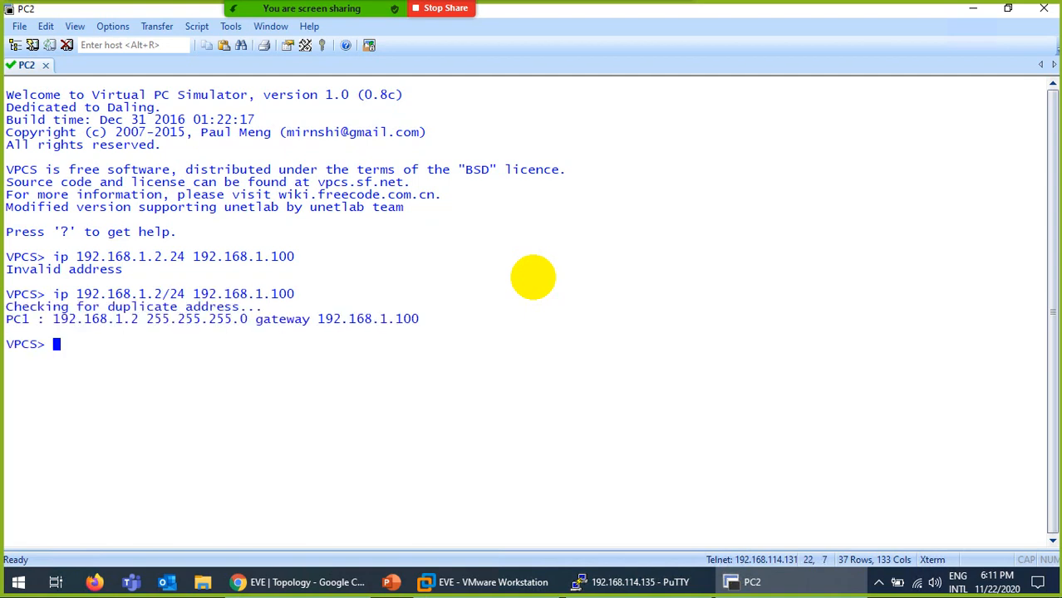
Set PC2's DNS server to 8.8.8.8 and clear the console screen.
{"action": "type", "text": "ip dns 8.8.8..8"}
{"action": "key", "text": "BackSpace"}
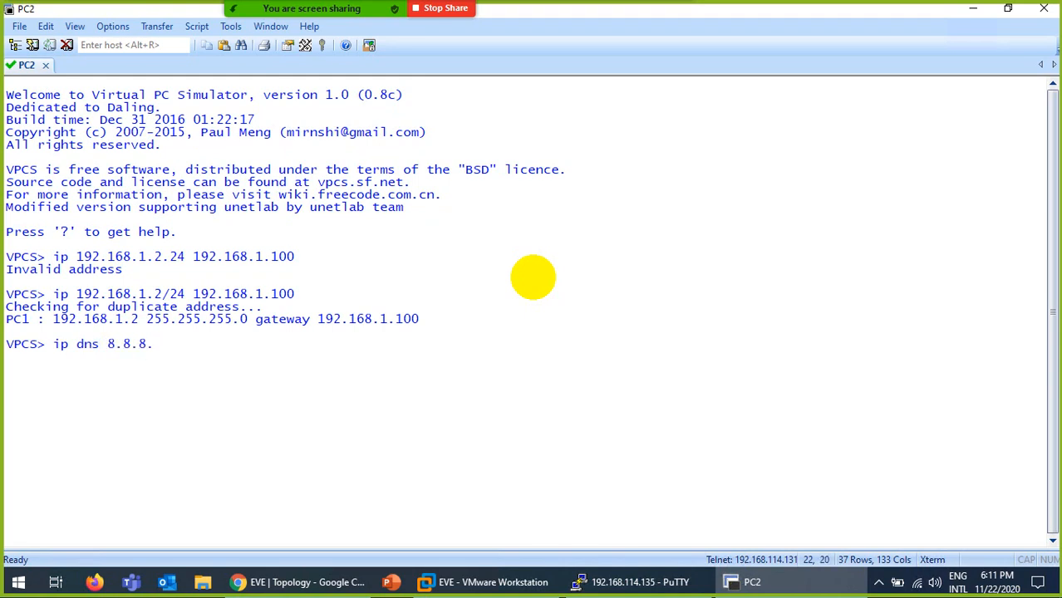
{"action": "type", "text": "8"}
{"action": "key", "text": "Return"}
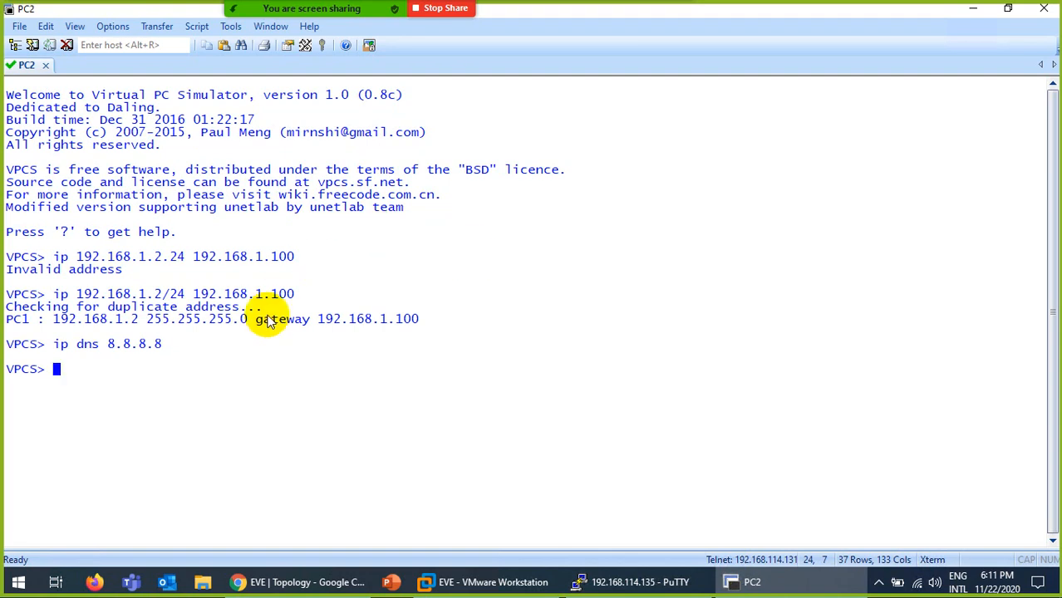
{"action": "key", "text": "ctrl+l"}
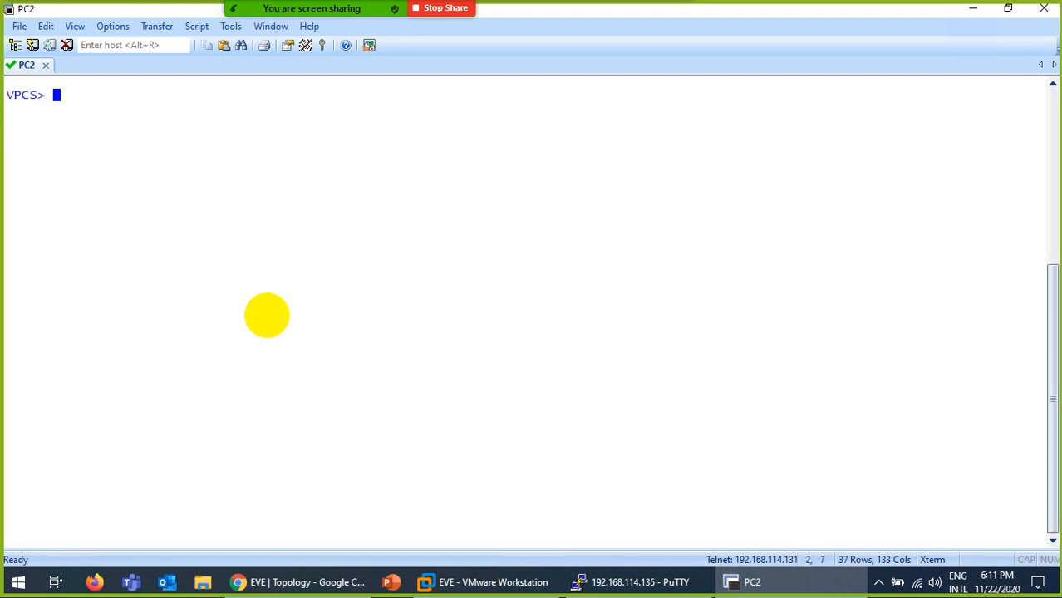
Ping 8.8.8.8 and then yahoo.com from PC2.
{"action": "type", "text": "ping 8.8.8.8"}
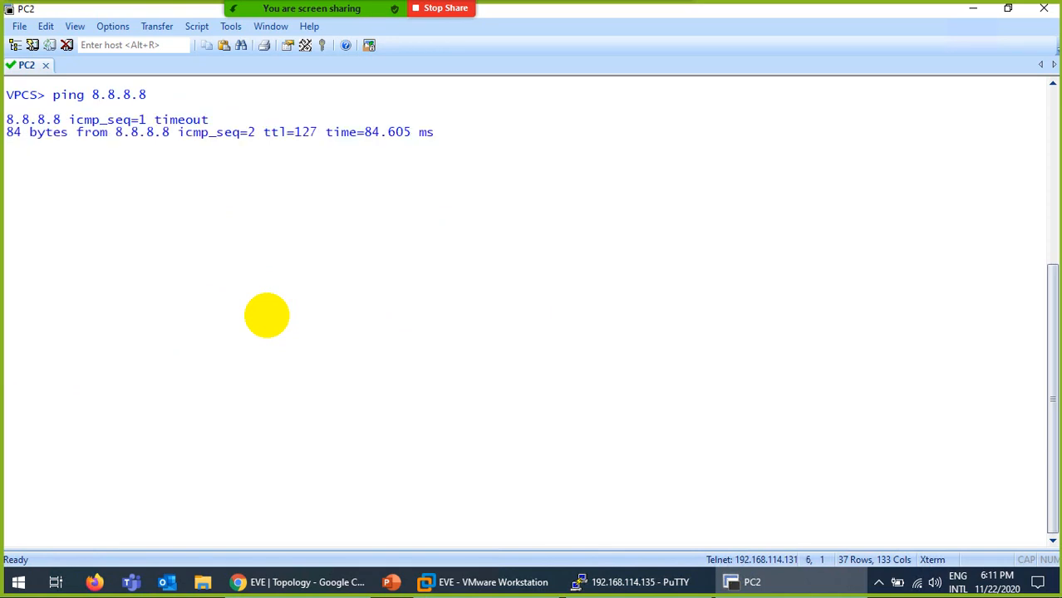
{"action": "key", "text": "ctrl+c"}
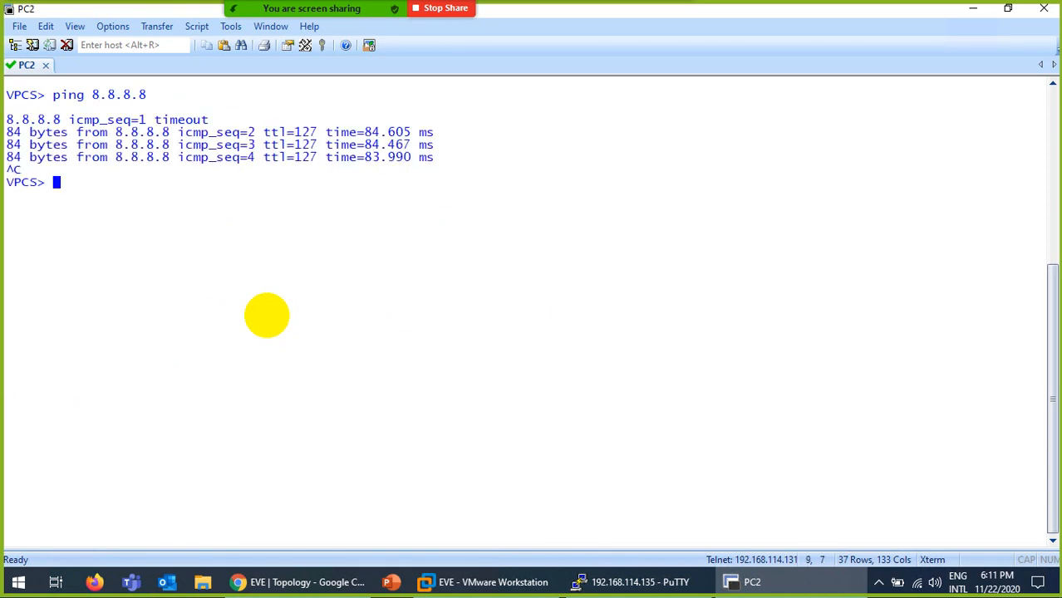
{"action": "type", "text": "ping yahoo.com"}
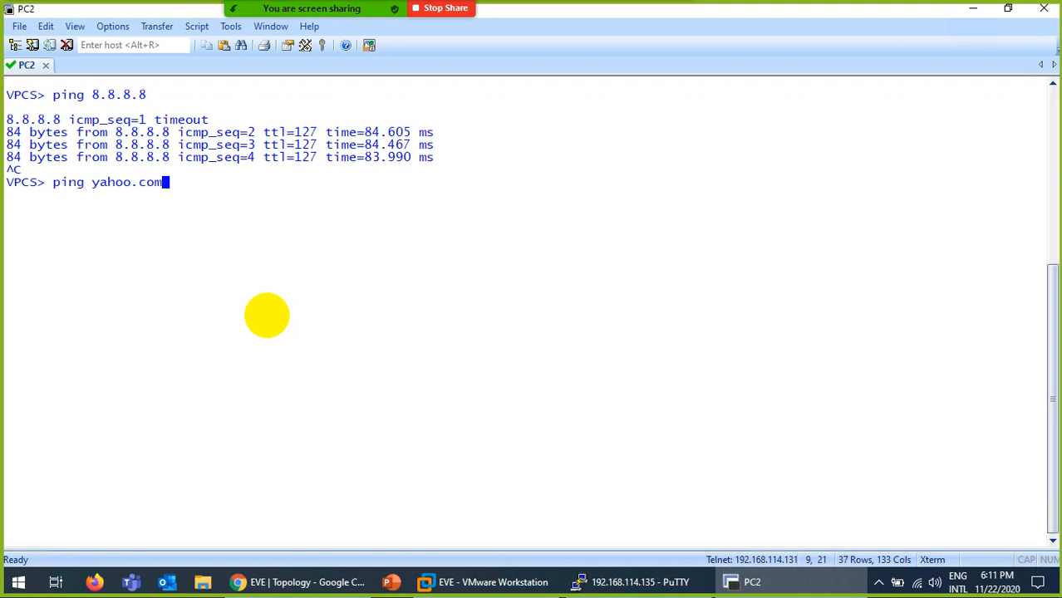
{"action": "key", "text": "Return"}
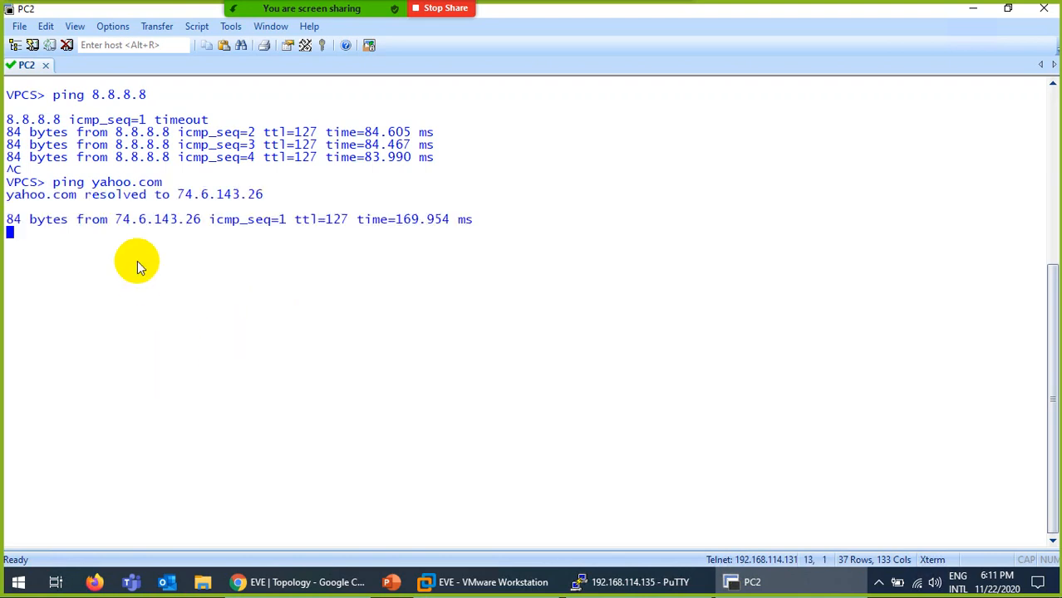
Dismiss the successful commit status on the PA-VM firewall.
{"action": "left_click", "coordinate": [296, 582]}
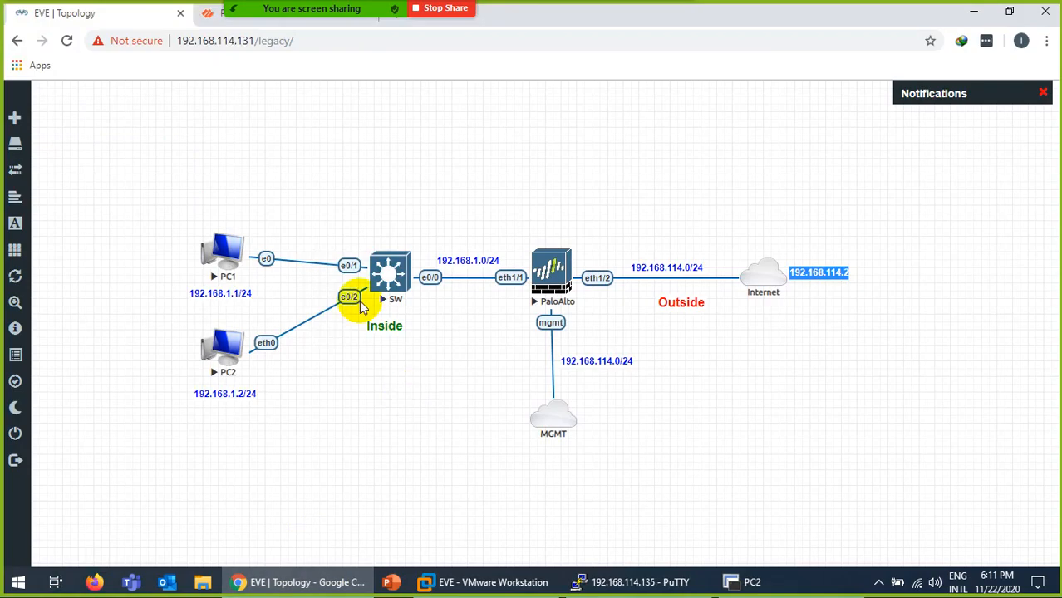
{"action": "left_click", "coordinate": [209, 13]}
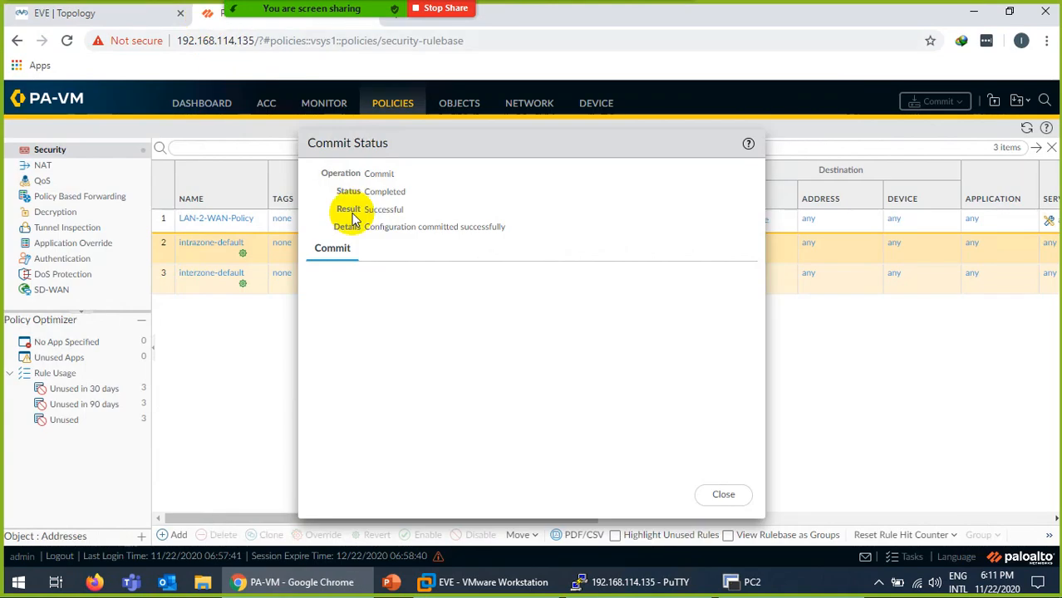
{"action": "left_click", "coordinate": [723, 496]}
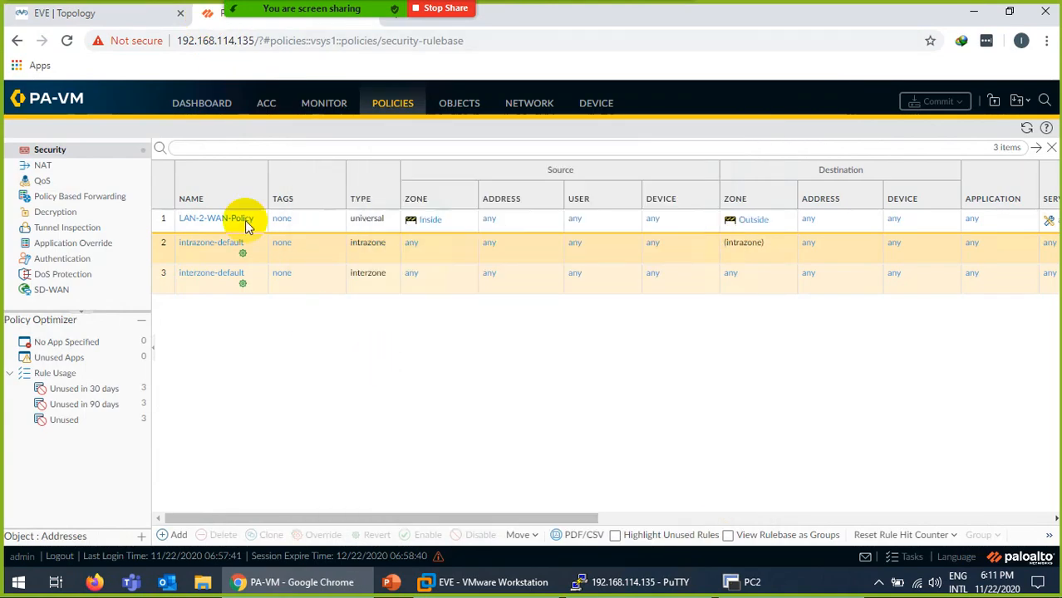
Browse Monitor's Traffic log and Change Monitor, then view LAN-2-WAN-Policy sessions in Session Browser.
{"action": "left_click", "coordinate": [311, 108]}
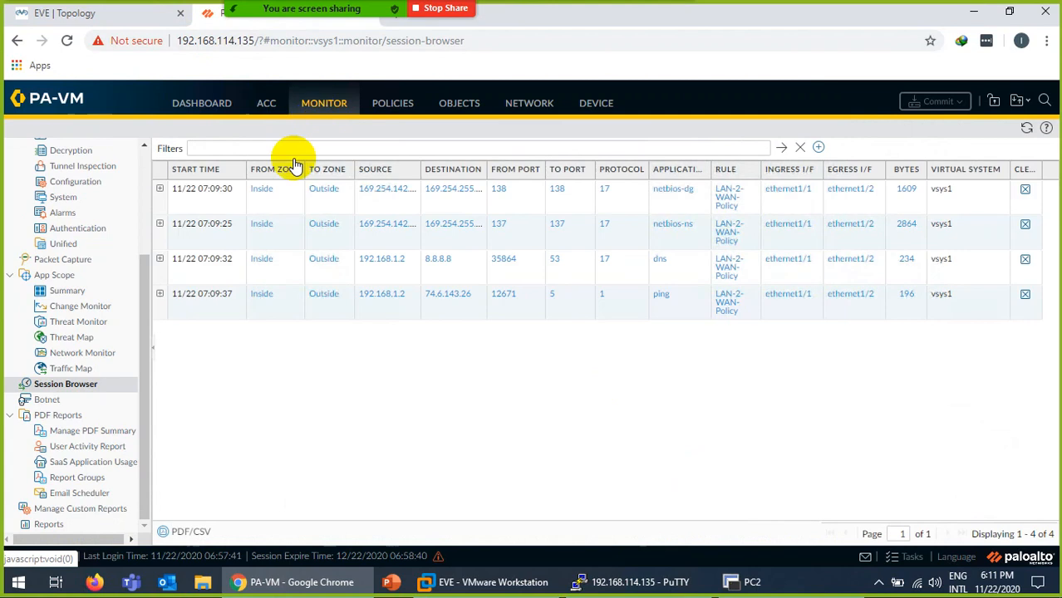
{"action": "left_click_drag", "start_coordinate": [141, 280], "coordinate": [144, 171]}
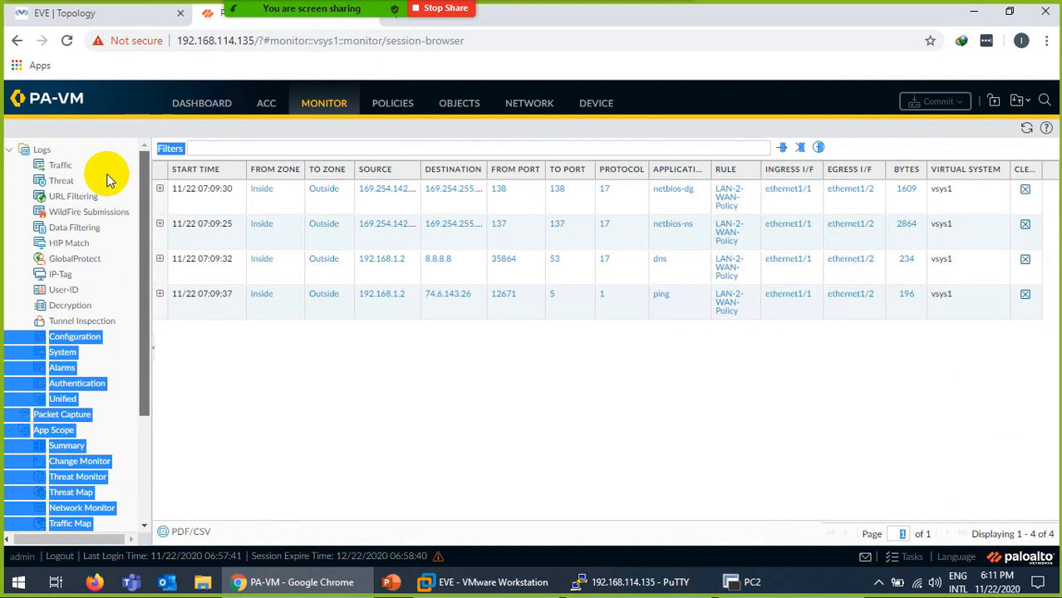
{"action": "left_click", "coordinate": [63, 167]}
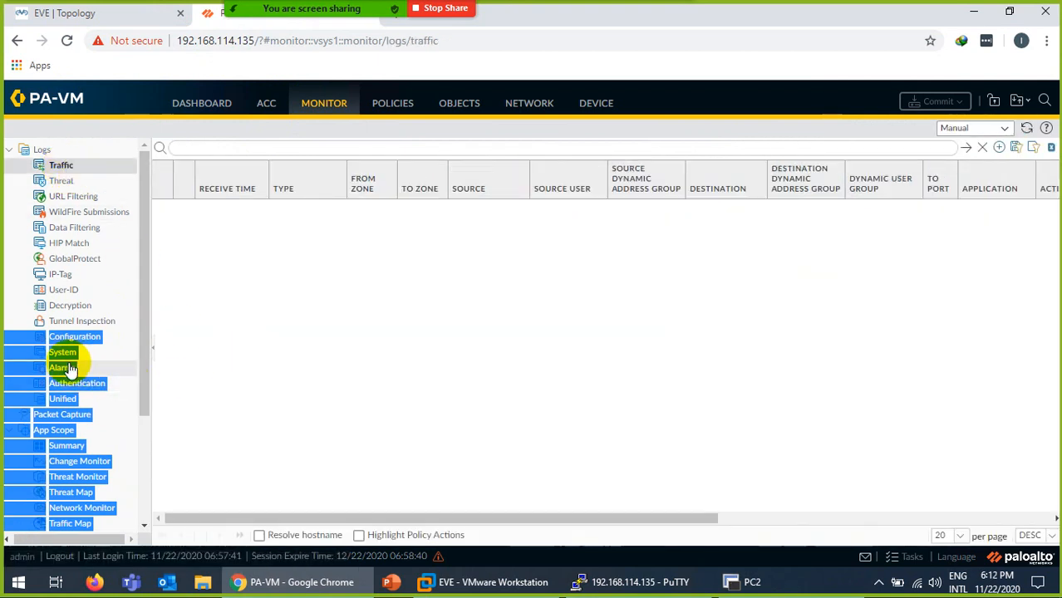
{"action": "left_click", "coordinate": [87, 462]}
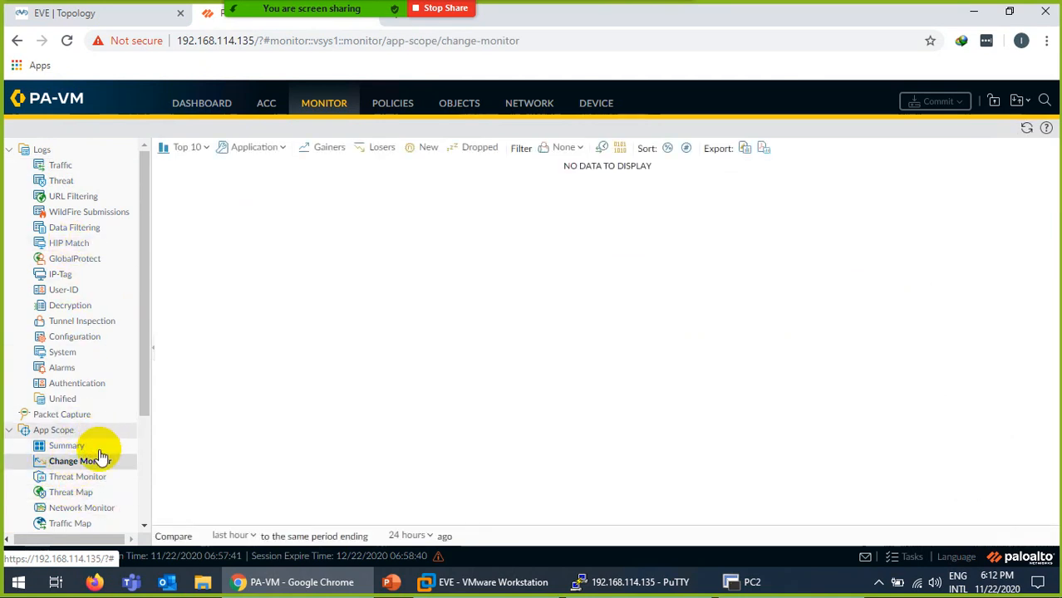
{"action": "scroll", "coordinate": [143, 402], "scroll_direction": "down", "scroll_amount": 3}
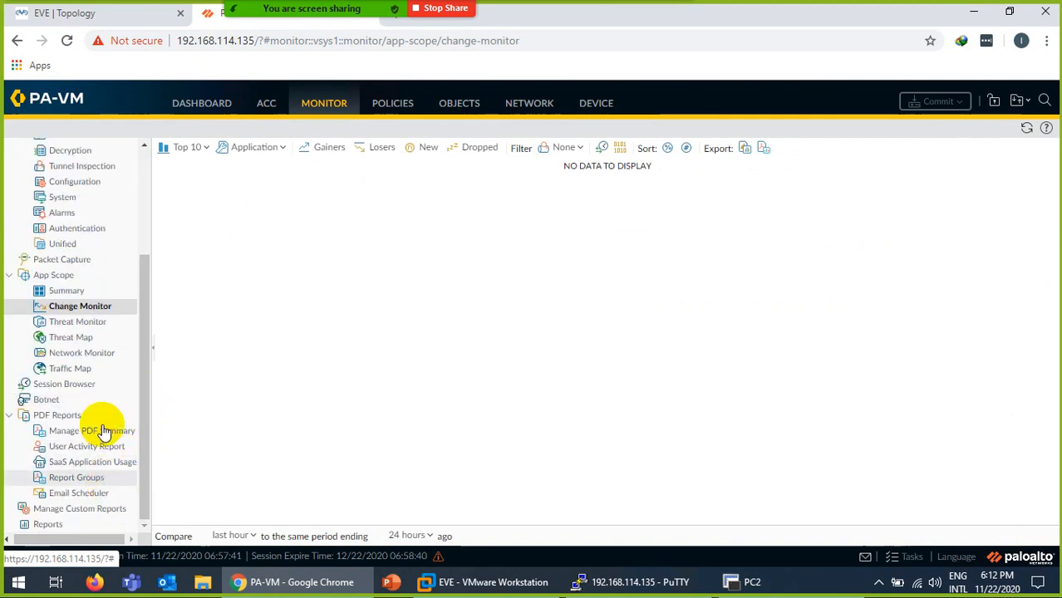
{"action": "left_click", "coordinate": [81, 387]}
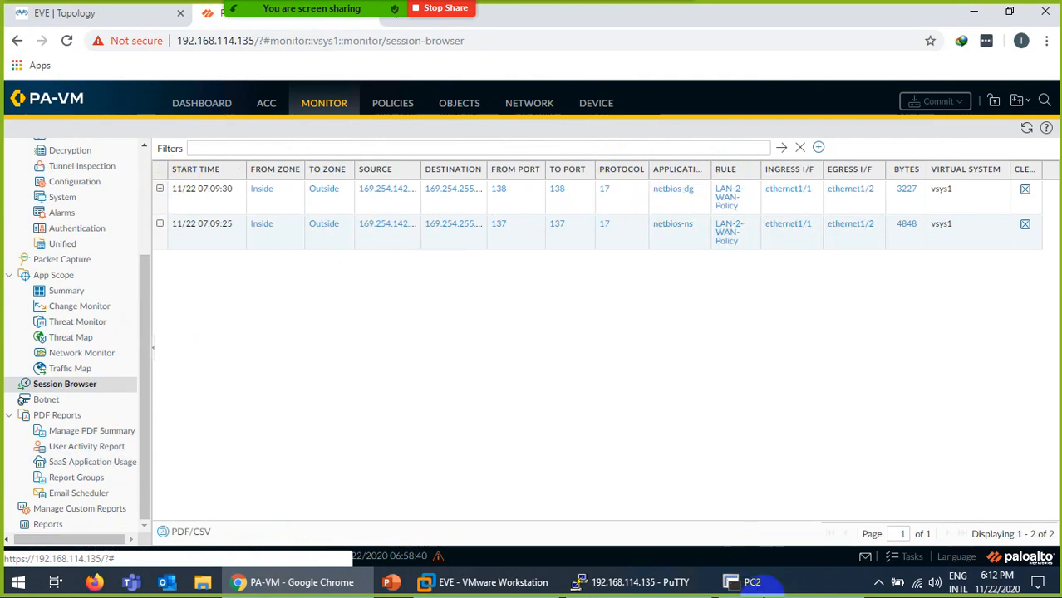
{"action": "left_click", "coordinate": [752, 581]}
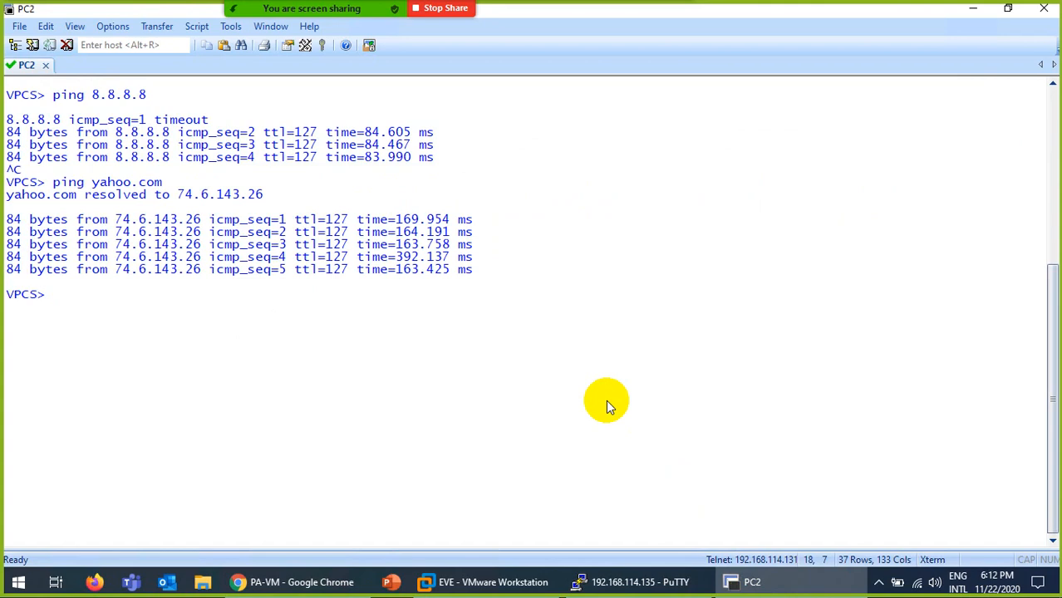
Rerun PC2's yahoo.com ping and inspect the 192.168.1.2-to-74.6.231.20 ping session details.
{"action": "key", "text": "Up"}
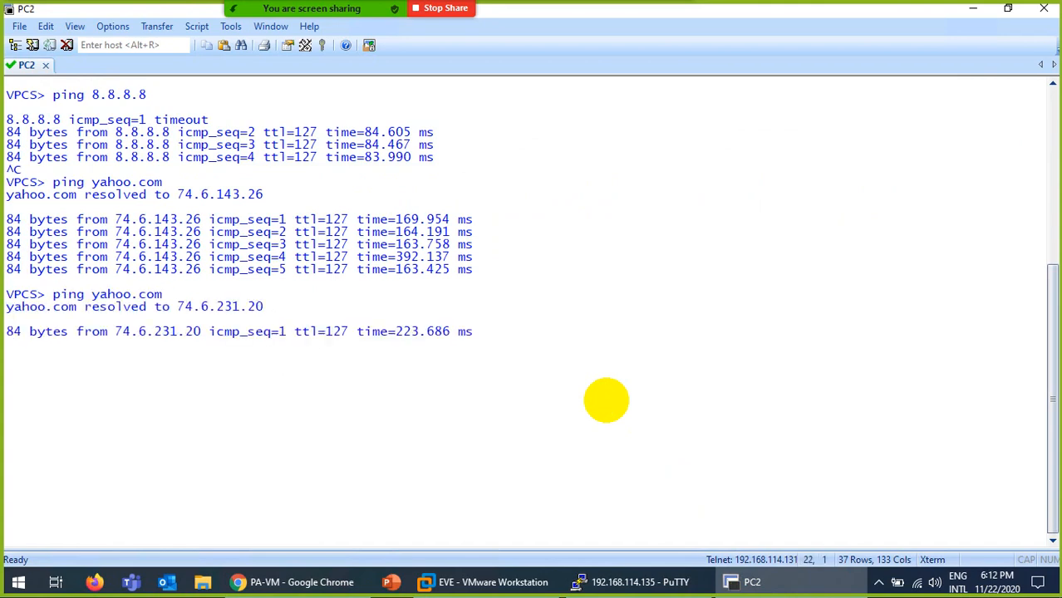
{"action": "left_click", "coordinate": [752, 580]}
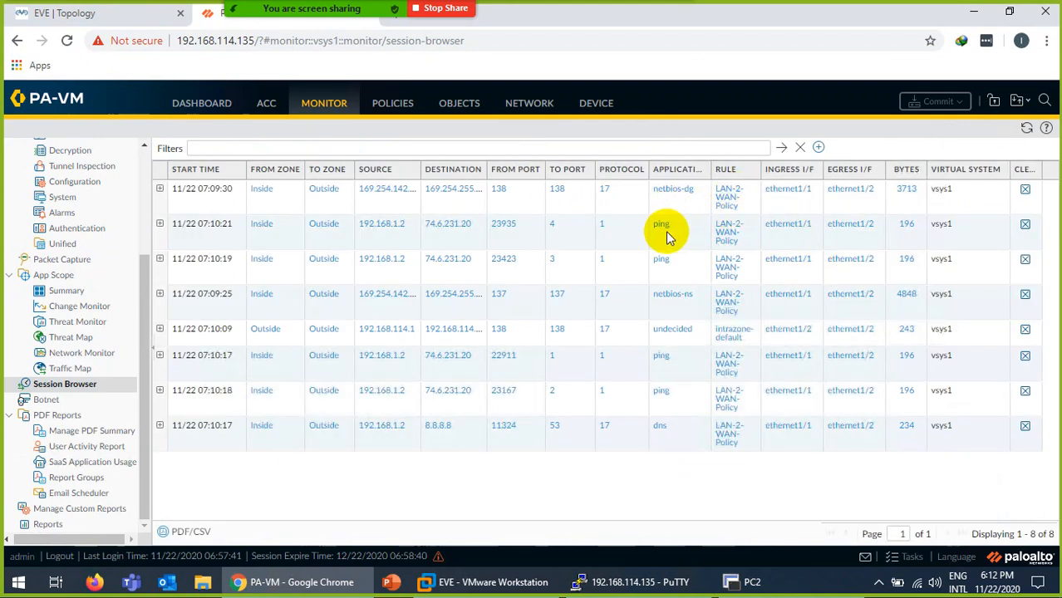
{"action": "left_click", "coordinate": [159, 225]}
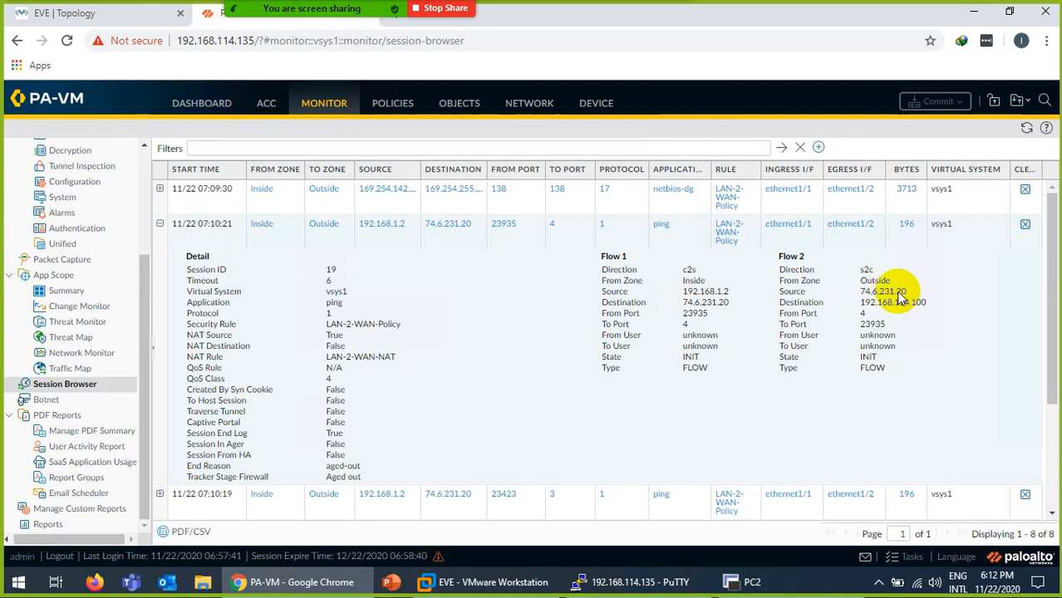
{"action": "left_click", "coordinate": [160, 224]}
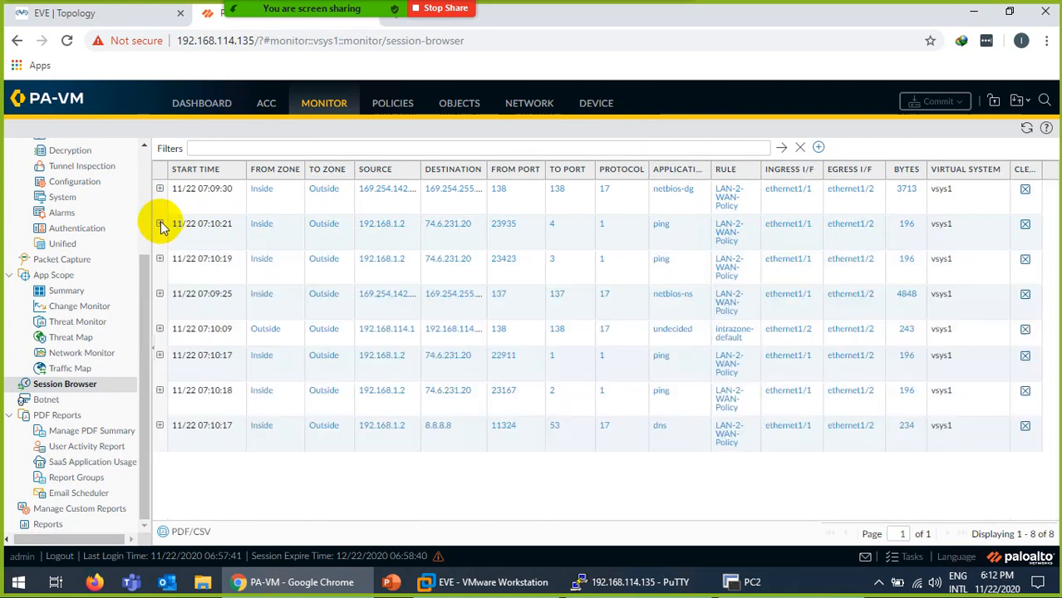
Check LAN-2-WAN-Policy's hit count and re-ping yahoo.com from PC2.
{"action": "left_click", "coordinate": [405, 111]}
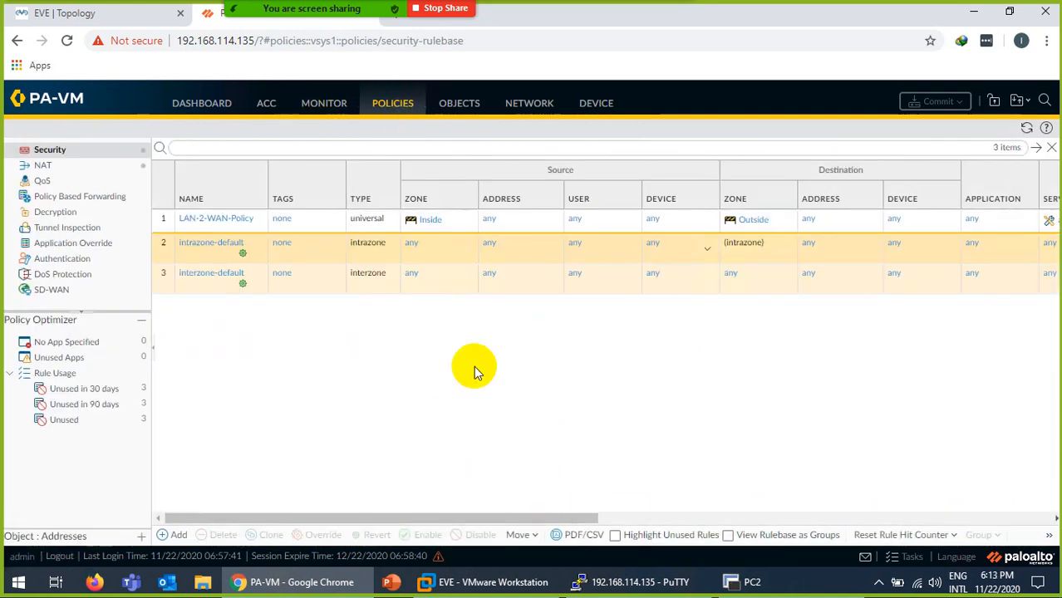
{"action": "left_click", "coordinate": [582, 519]}
{"action": "left_click_drag", "start_coordinate": [582, 517], "coordinate": [851, 496]}
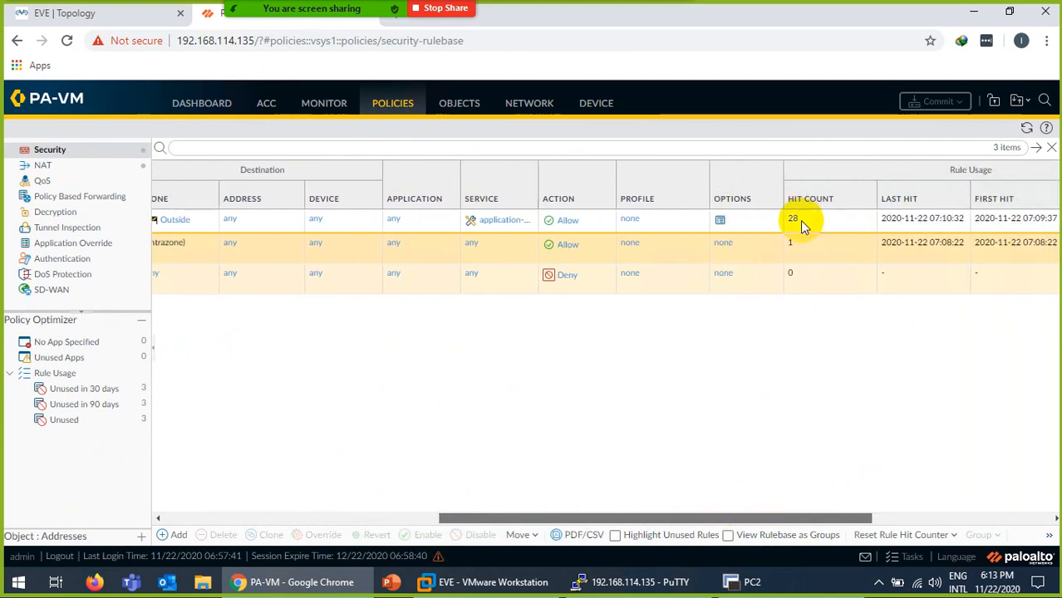
{"action": "scroll", "coordinate": [663, 477], "scroll_direction": "right", "scroll_amount": 3}
{"action": "key", "text": "alt+Tab"}
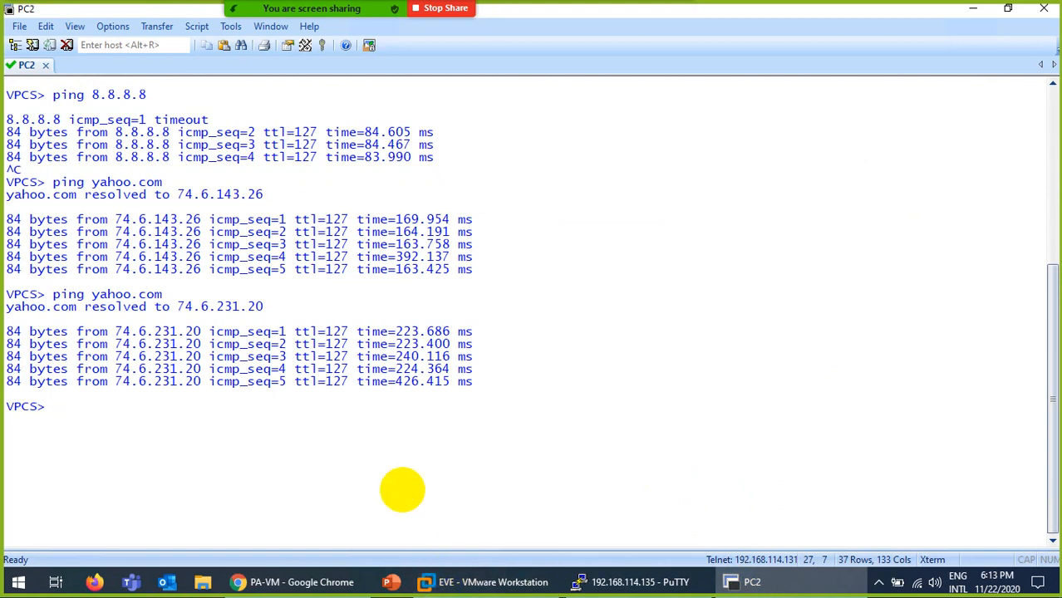
{"action": "key", "text": "Up"}
{"action": "key", "text": "Return"}
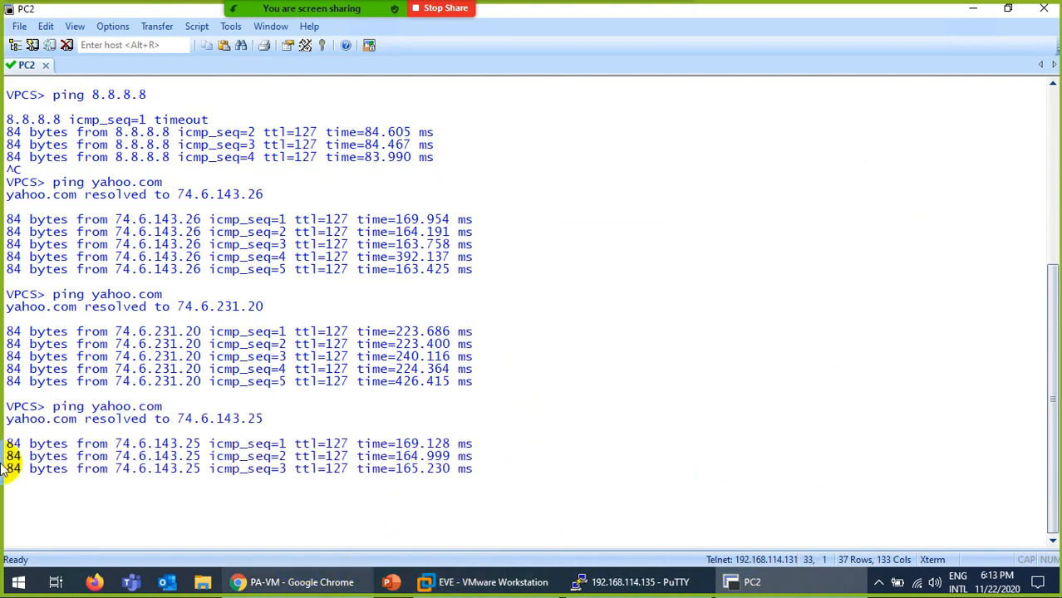
{"action": "key", "text": "alt+Tab"}
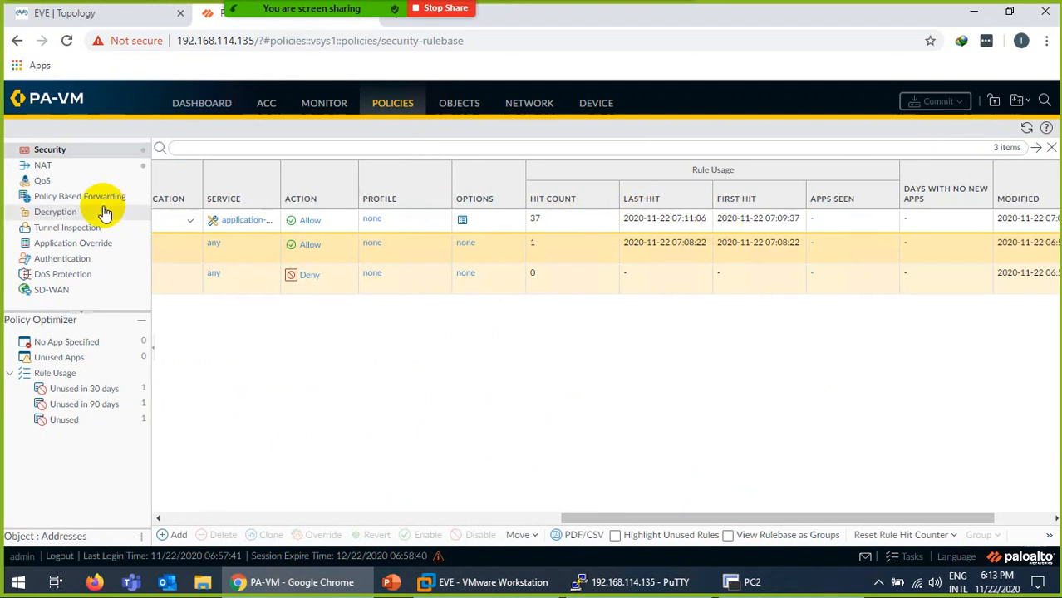
Refresh the NAT rule hit counts, showing 26 hits on LAN-2-WAN-NAT.
{"action": "left_click", "coordinate": [43, 170]}
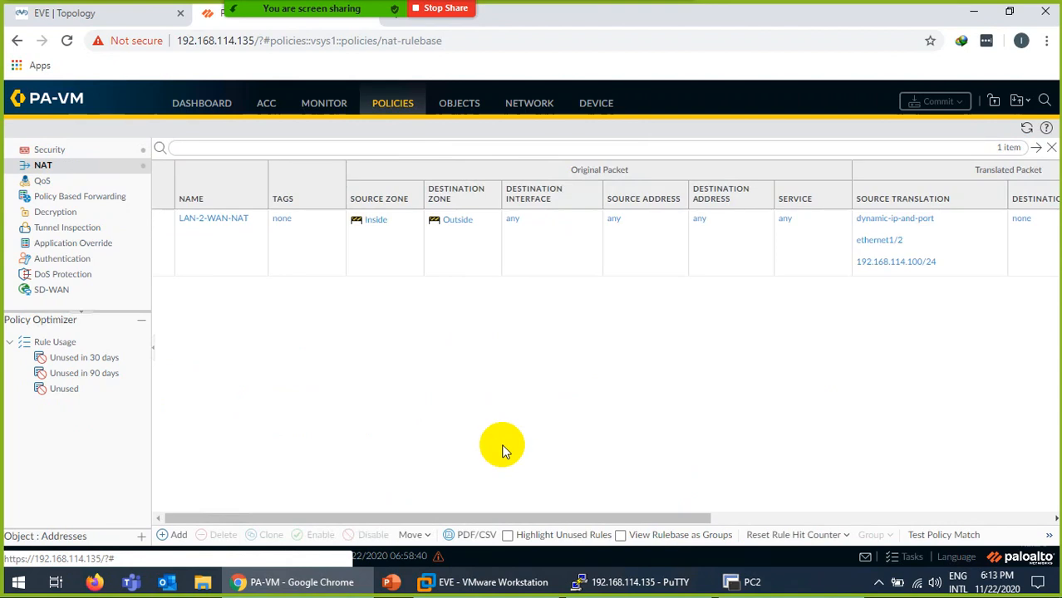
{"action": "left_click_drag", "start_coordinate": [486, 518], "coordinate": [783, 514]}
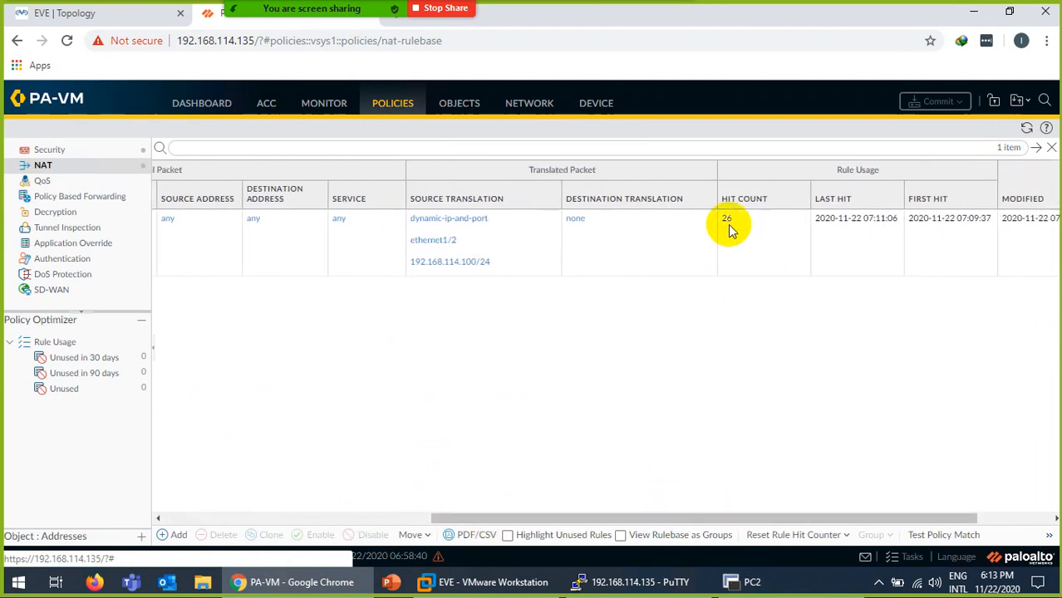
{"action": "left_click", "coordinate": [1026, 128]}
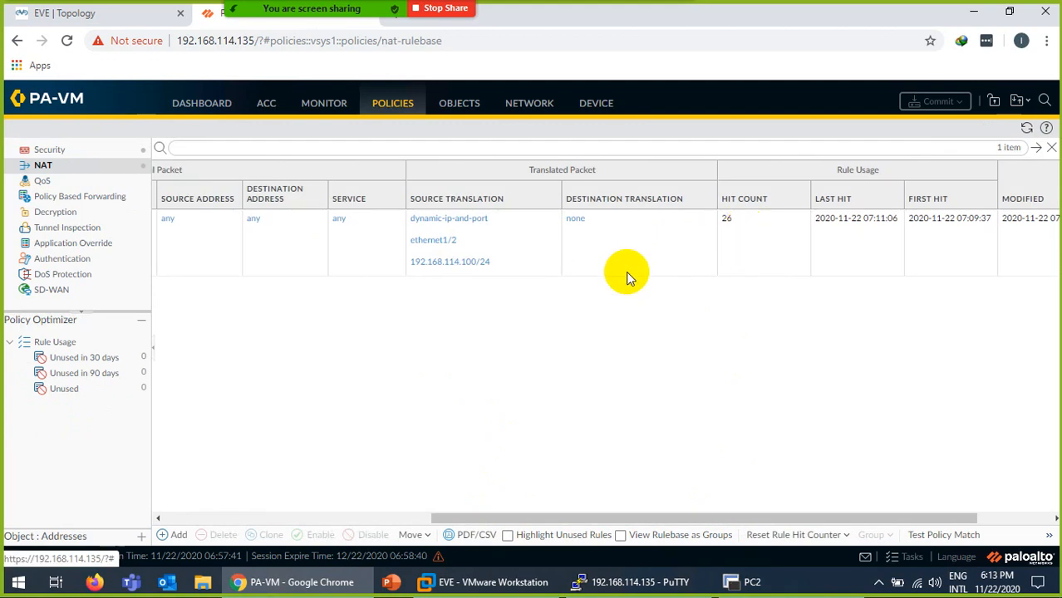
{"action": "left_click", "coordinate": [329, 117]}
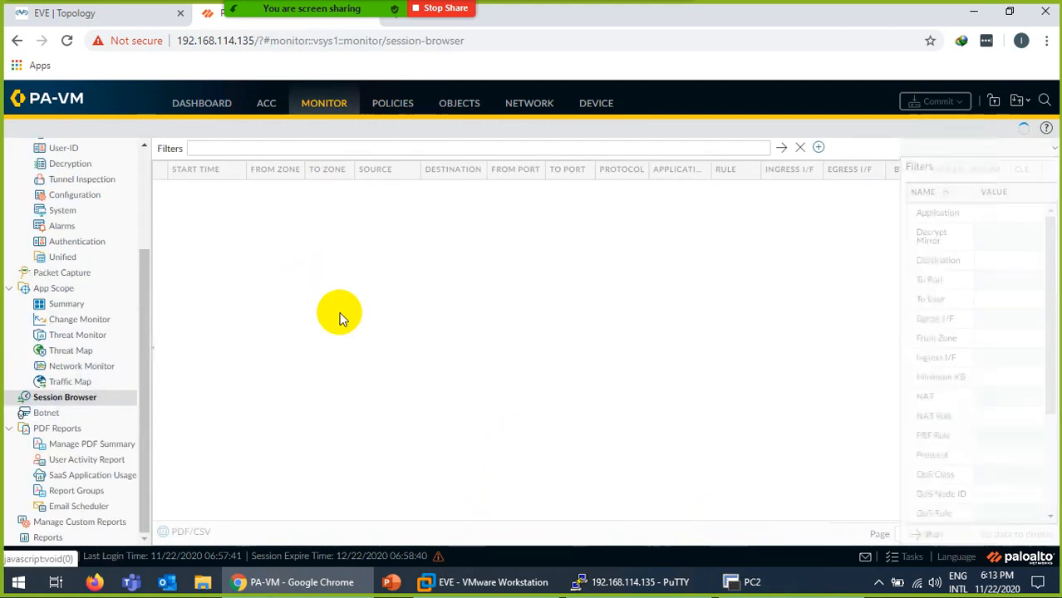
Clear the firewall terminal and run 'show session all' to list current sessions.
{"action": "left_click", "coordinate": [662, 585]}
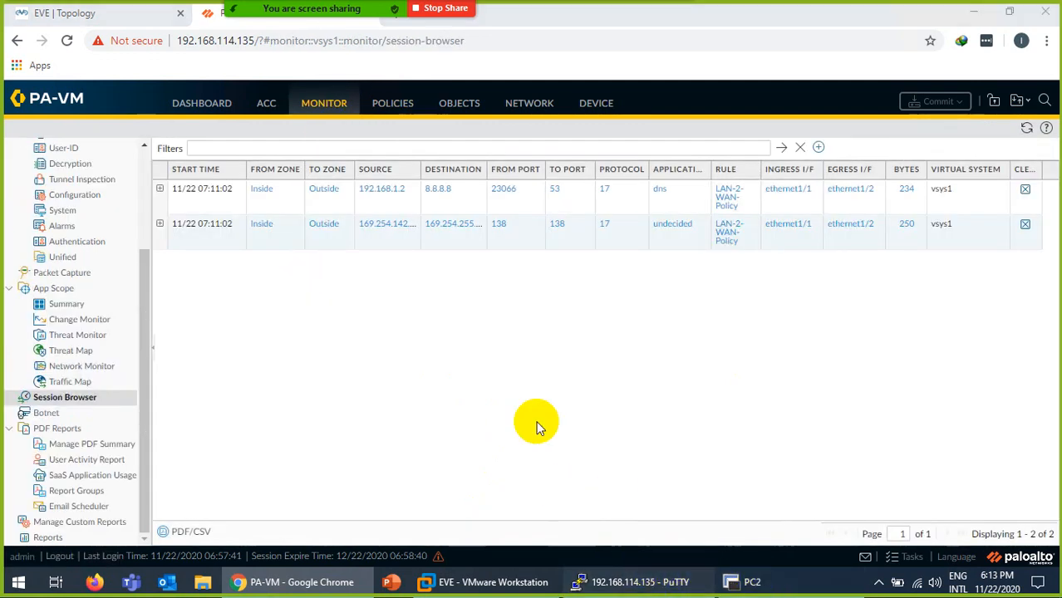
{"action": "left_click", "coordinate": [548, 301]}
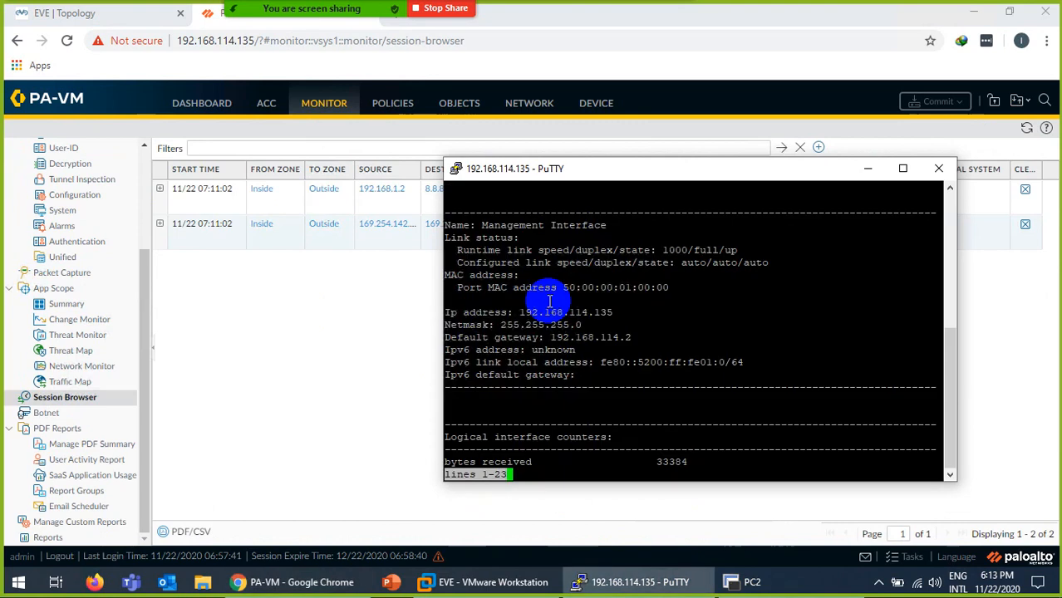
{"action": "key", "text": "space"}
{"action": "key", "text": "ctrl+l"}
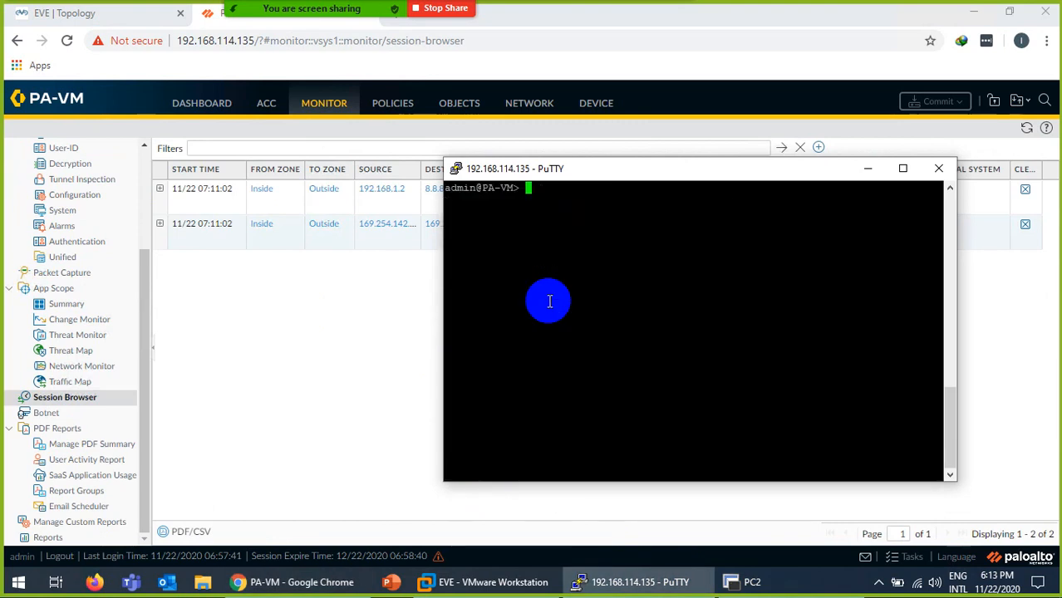
{"action": "key", "text": "Return"}
{"action": "type", "text": "show se"}
{"action": "key", "text": "Tab"}
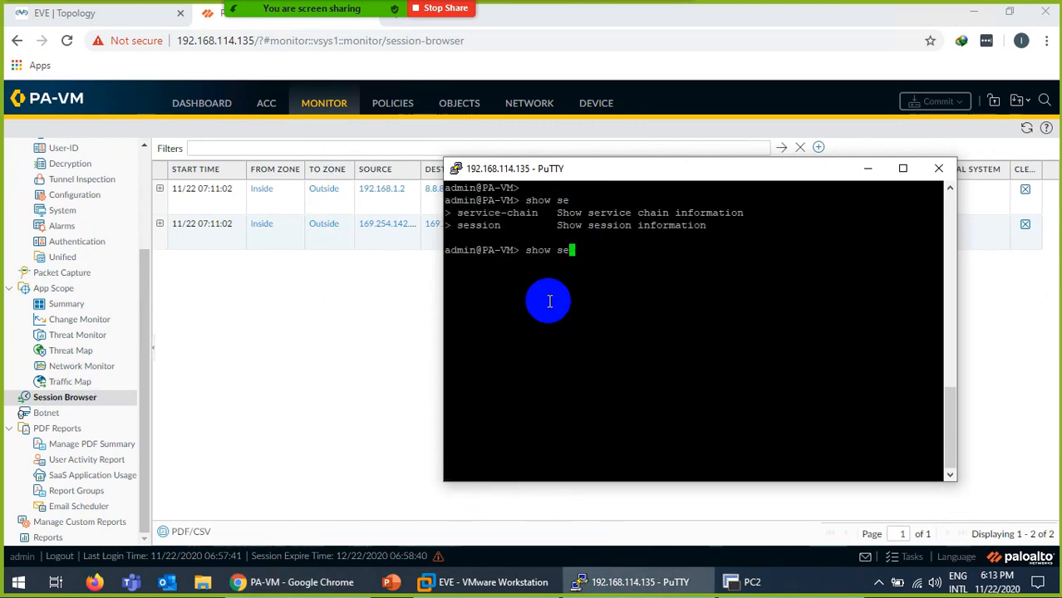
{"action": "type", "text": "s"}
{"action": "key", "text": "Tab"}
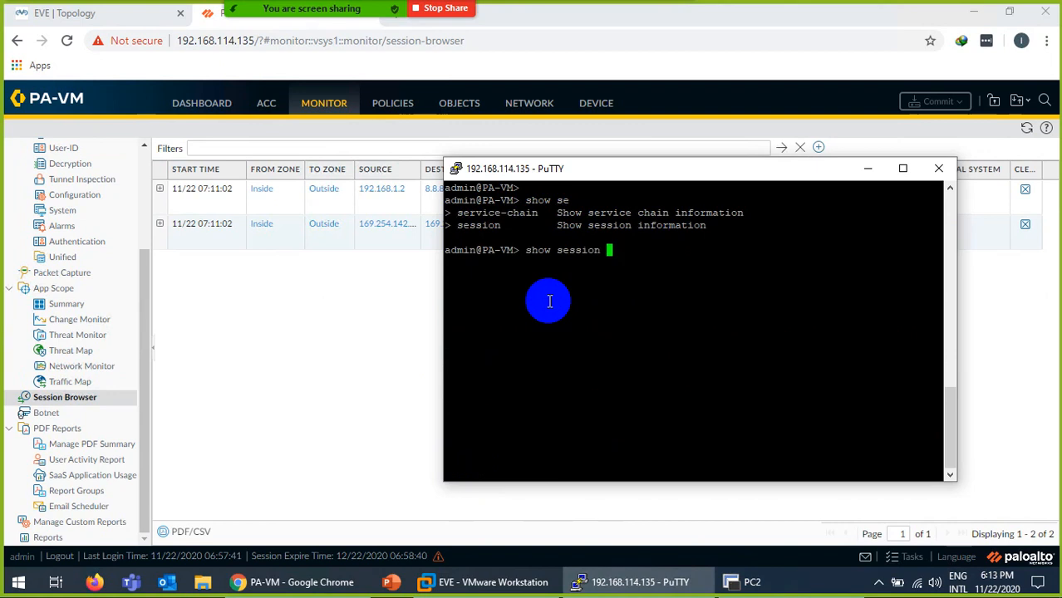
{"action": "type", "text": "all"}
{"action": "key", "text": "Return"}
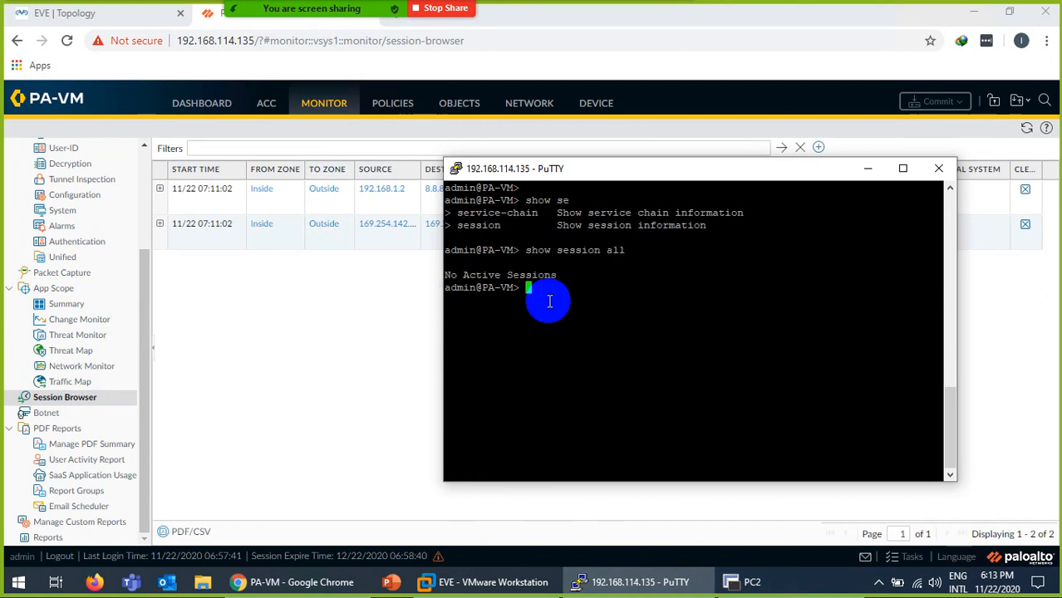
Ping yahoo.com from the PC2 terminal.
{"action": "left_click", "coordinate": [742, 587]}
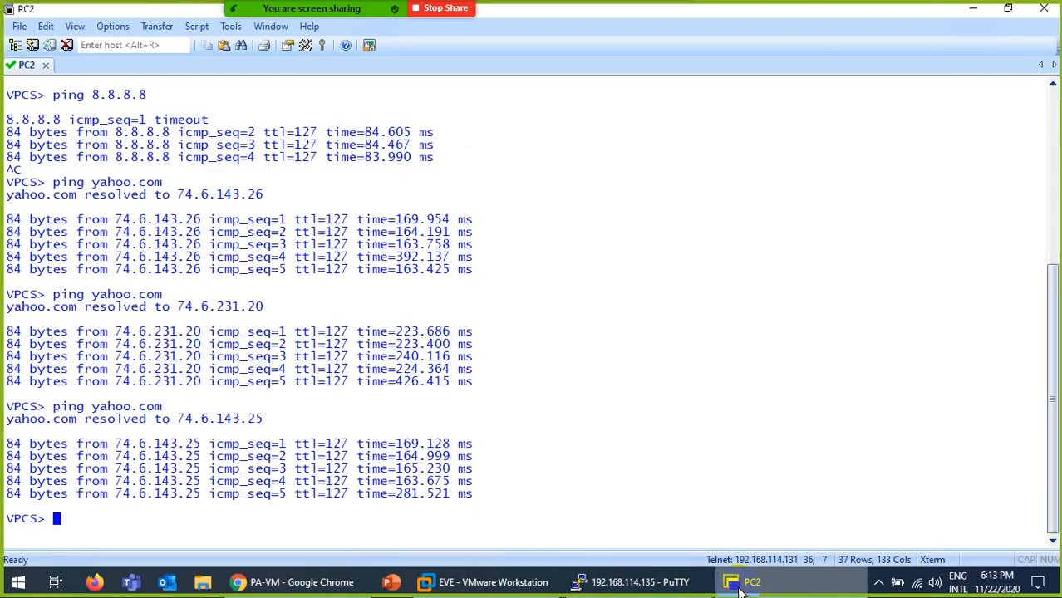
{"action": "type", "text": "ping yahoo.com"}
{"action": "key", "text": "Return"}
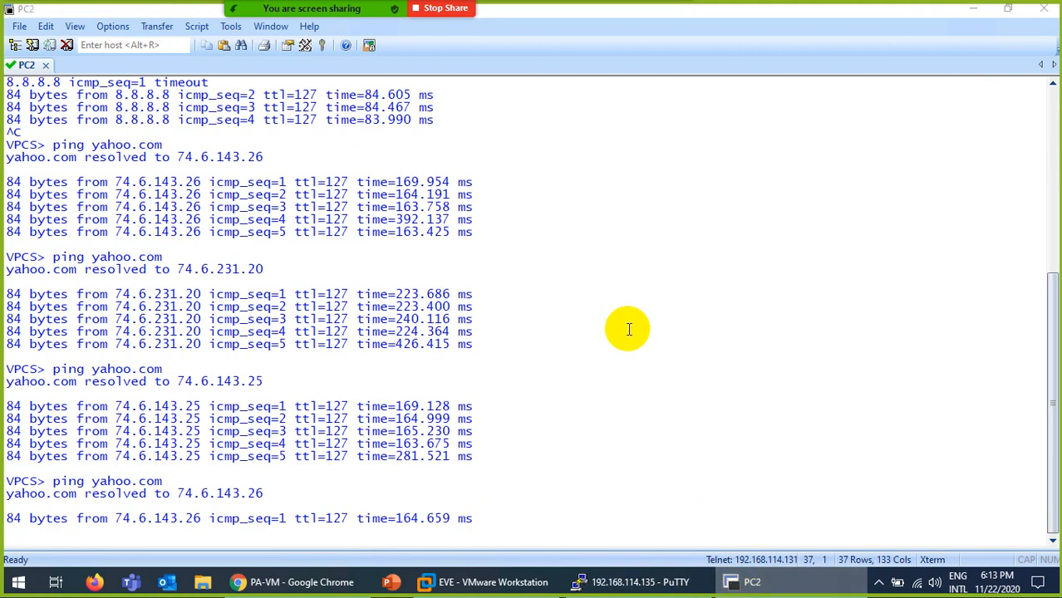
Rerun 'show session all' and highlight the ping session's source 192.168.1.2 and destination 74.6.143.26.
{"action": "key", "text": "alt+Tab"}
{"action": "key", "text": "Up"}
{"action": "key", "text": "Return"}
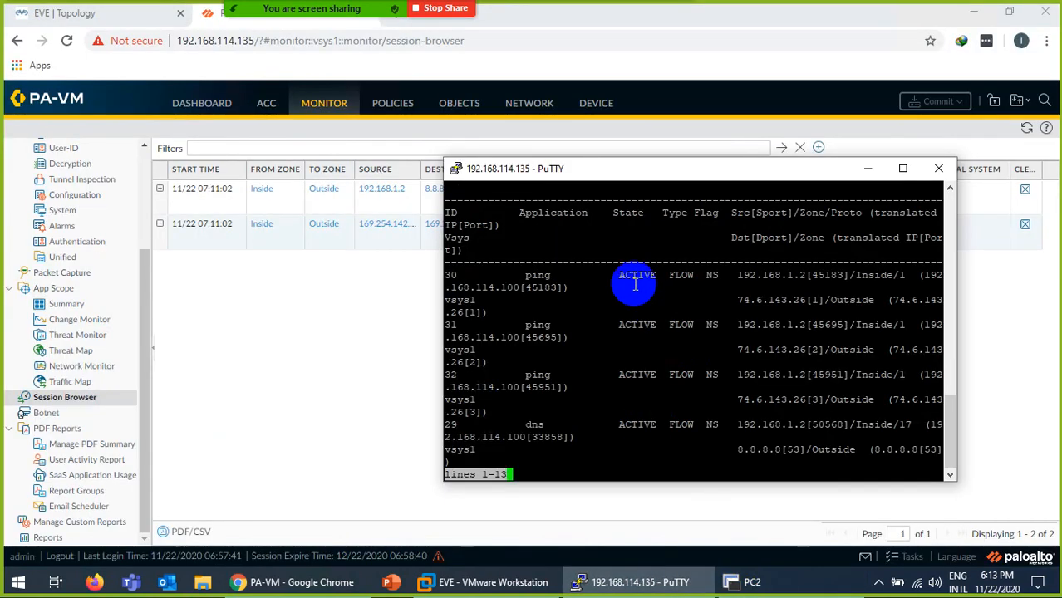
{"action": "left_click_drag", "start_coordinate": [702, 275], "coordinate": [715, 275]}
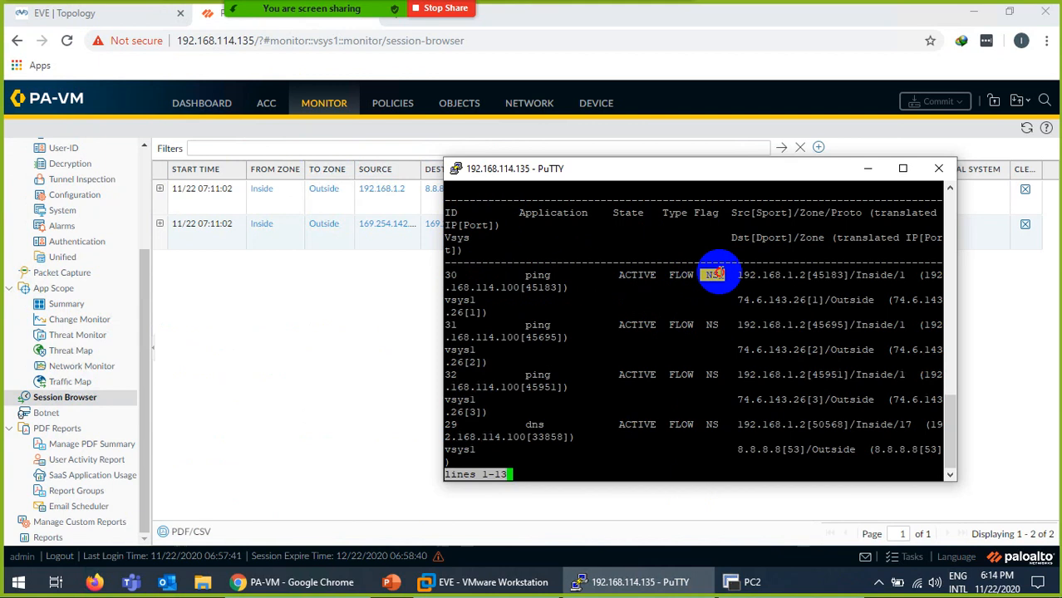
{"action": "double_click", "coordinate": [549, 277]}
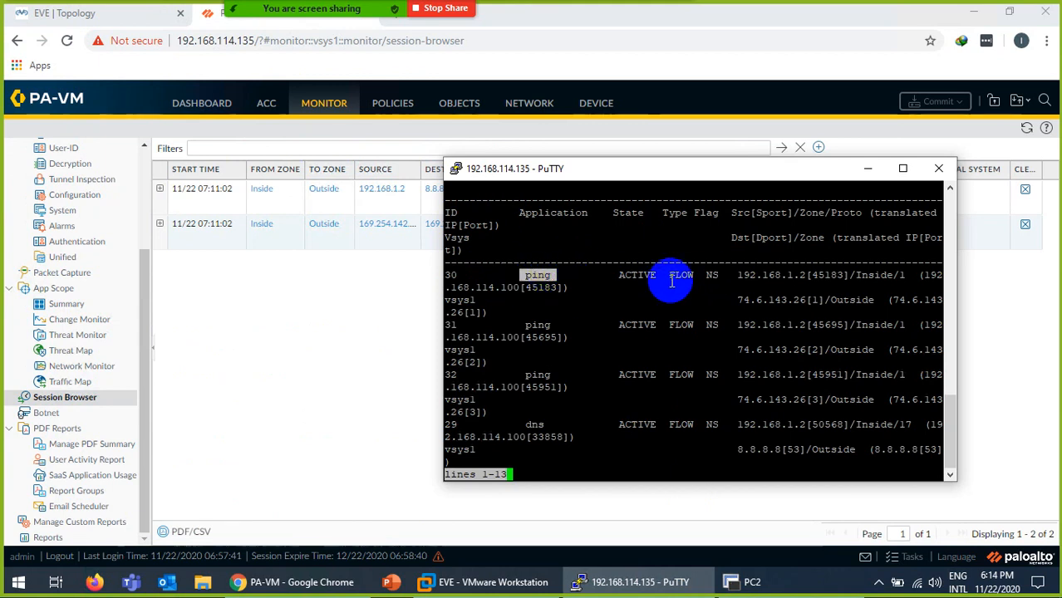
{"action": "left_click_drag", "start_coordinate": [732, 275], "coordinate": [806, 272]}
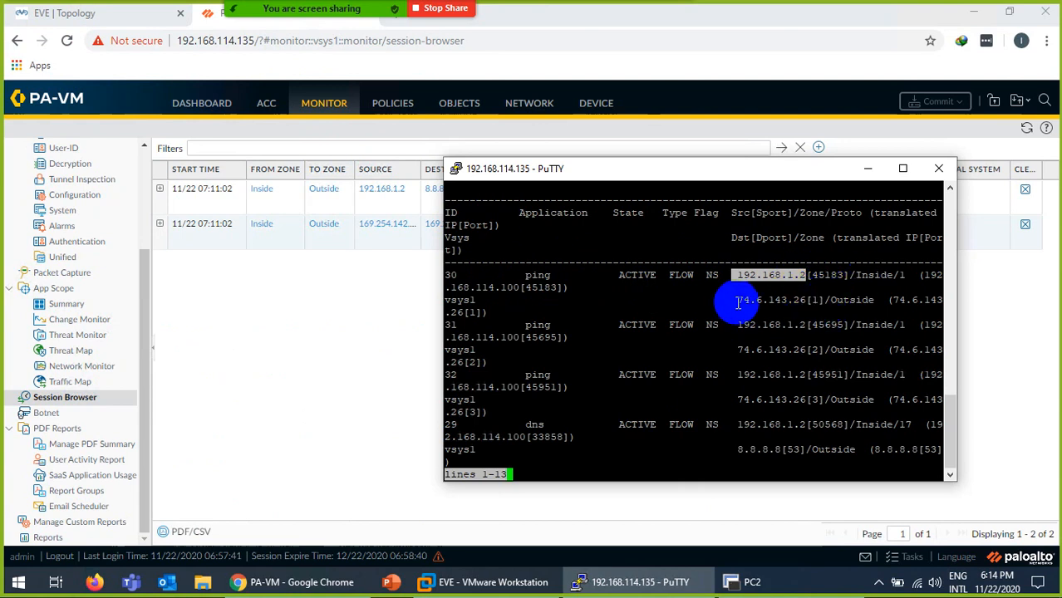
{"action": "left_click_drag", "start_coordinate": [732, 301], "coordinate": [805, 300]}
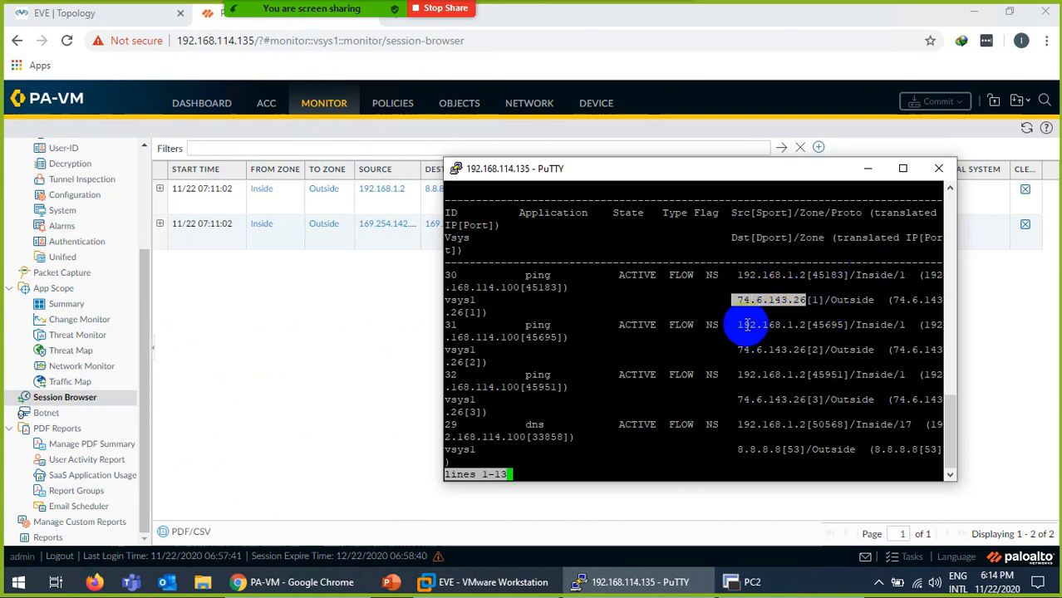
{"action": "left_click", "coordinate": [294, 586]}
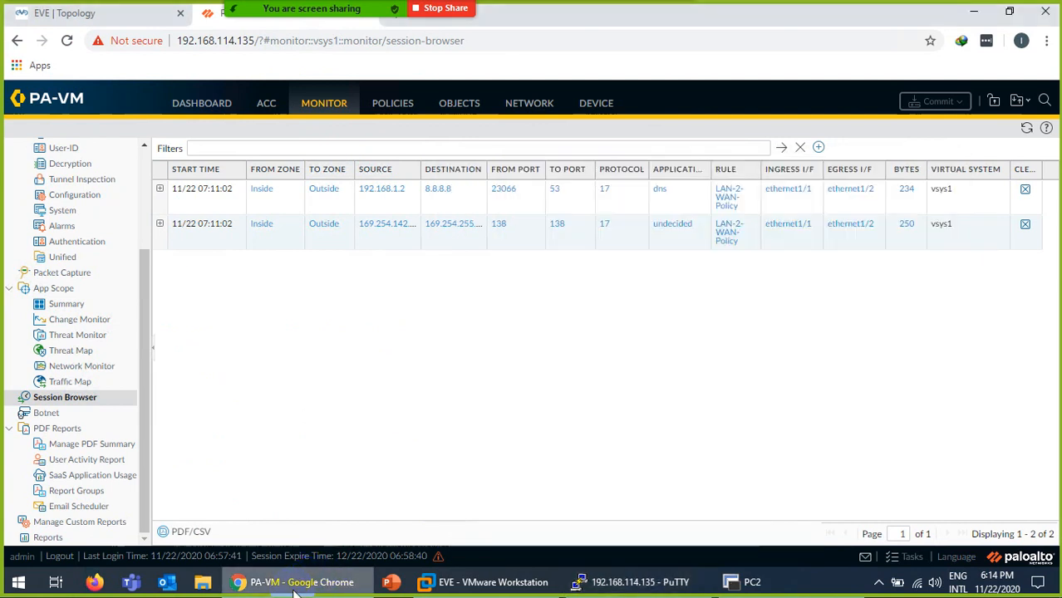
Launch the Remote Desktop file for PC1 from the lab topology and sign in with the account password.
{"action": "left_click", "coordinate": [59, 13]}
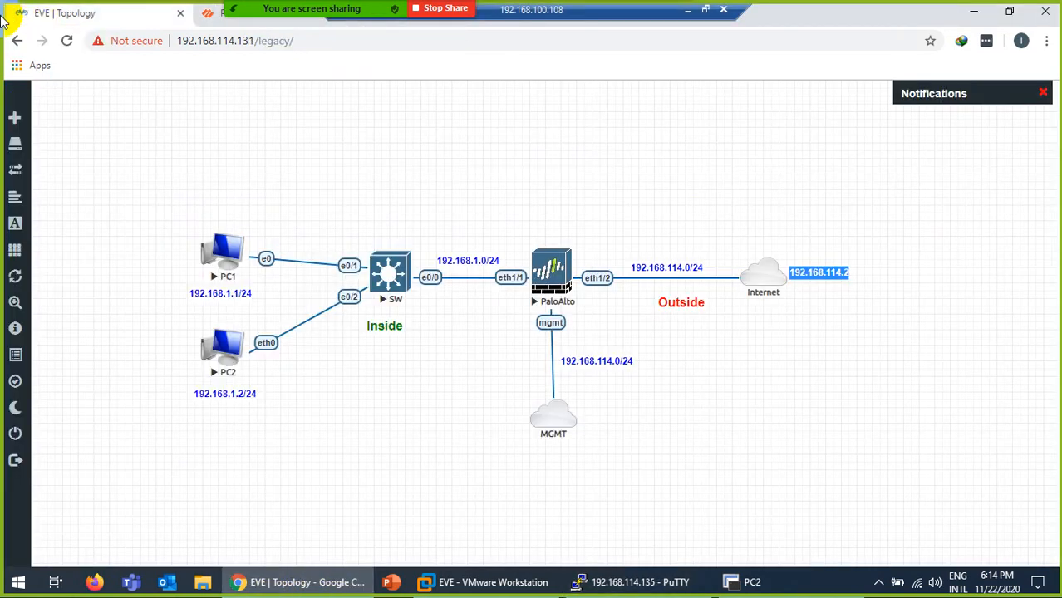
{"action": "left_click", "coordinate": [221, 258]}
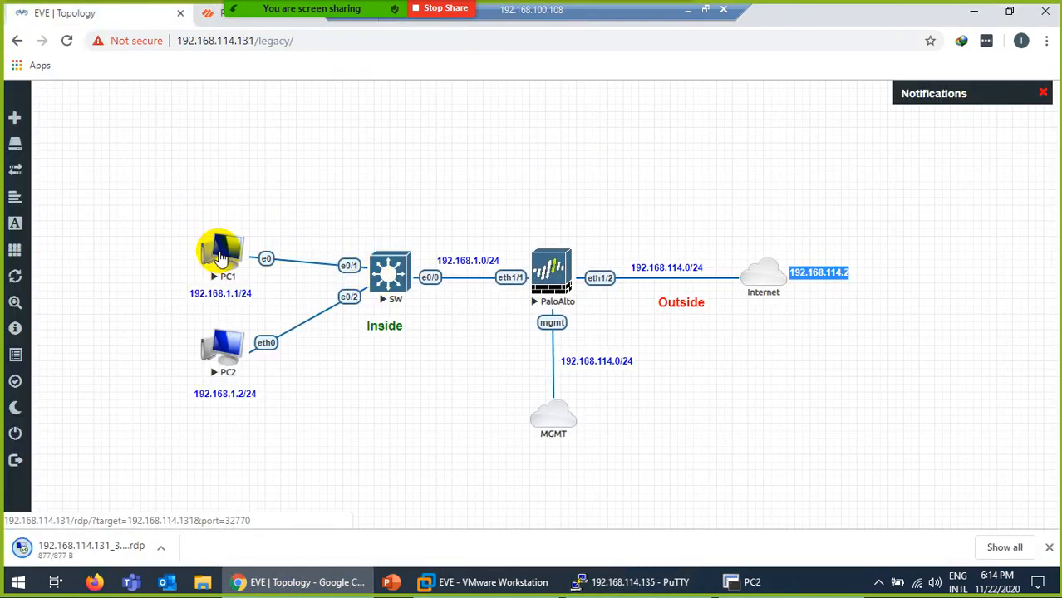
{"action": "left_click", "coordinate": [83, 552]}
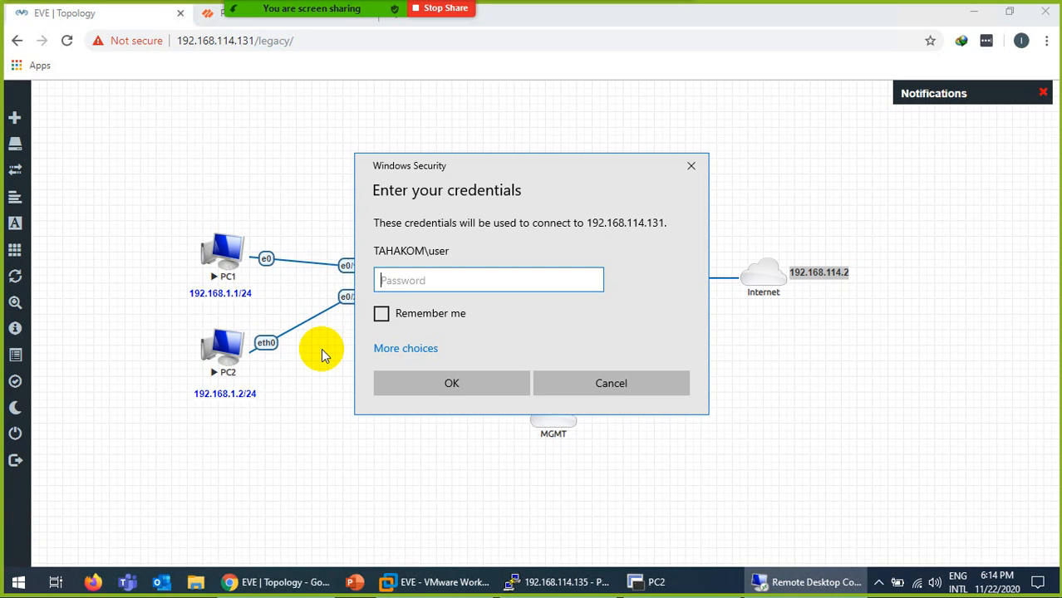
{"action": "type", "text": "p"}
{"action": "key", "text": "Return"}
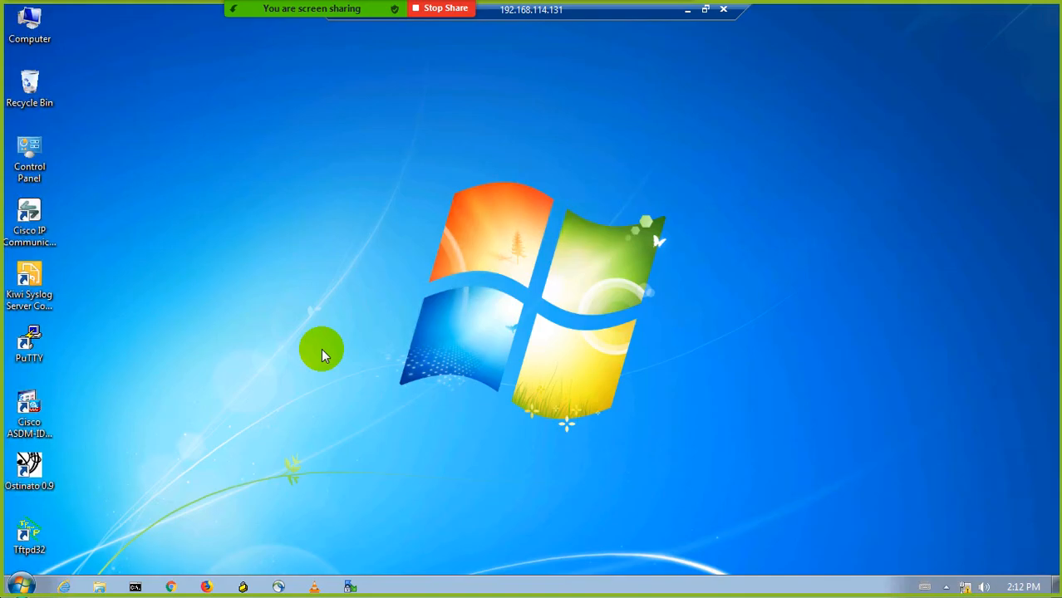
Open Local Area Connection properties from the Network and Sharing Center and turn off IPv6.
{"action": "right_click", "coordinate": [967, 588]}
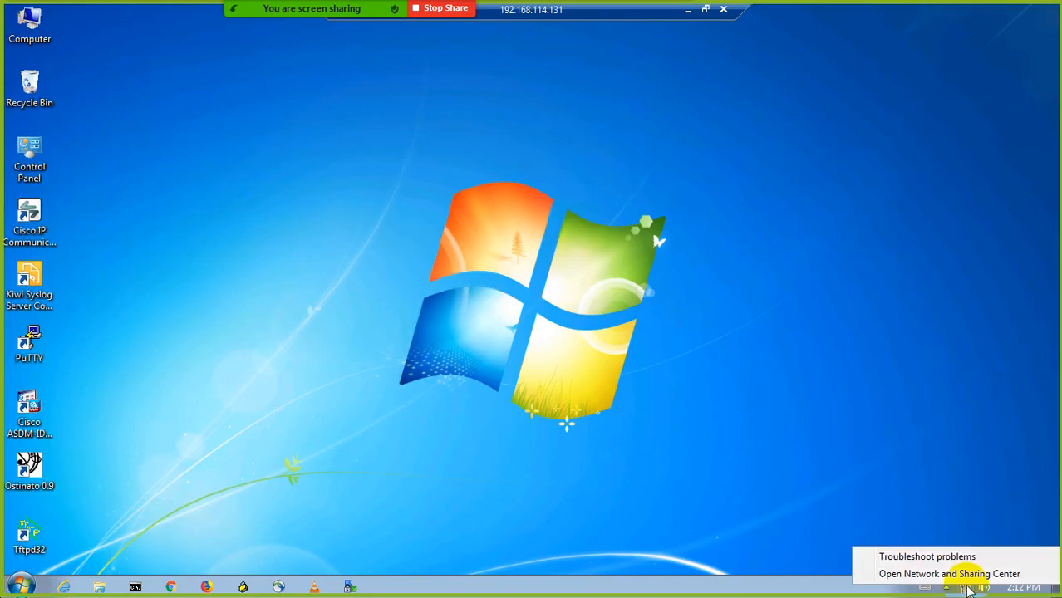
{"action": "left_click", "coordinate": [960, 573]}
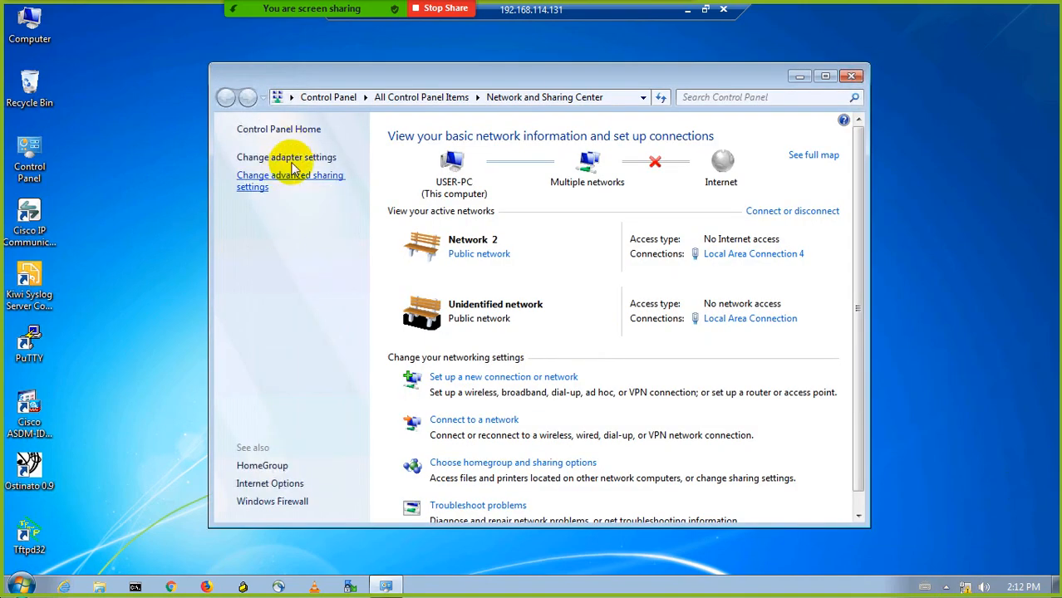
{"action": "left_click", "coordinate": [297, 160]}
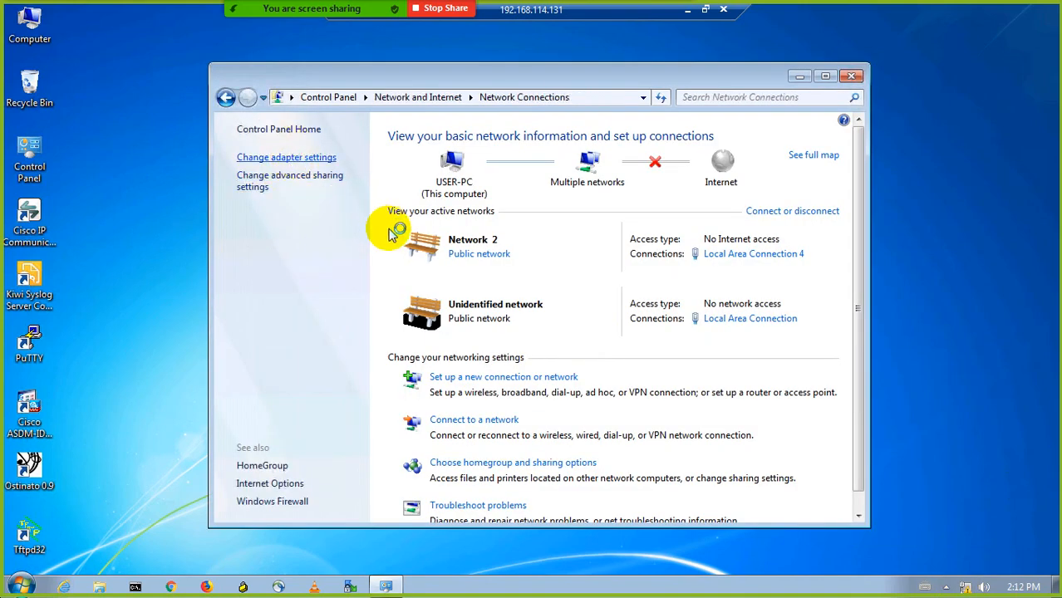
{"action": "double_click", "coordinate": [315, 168]}
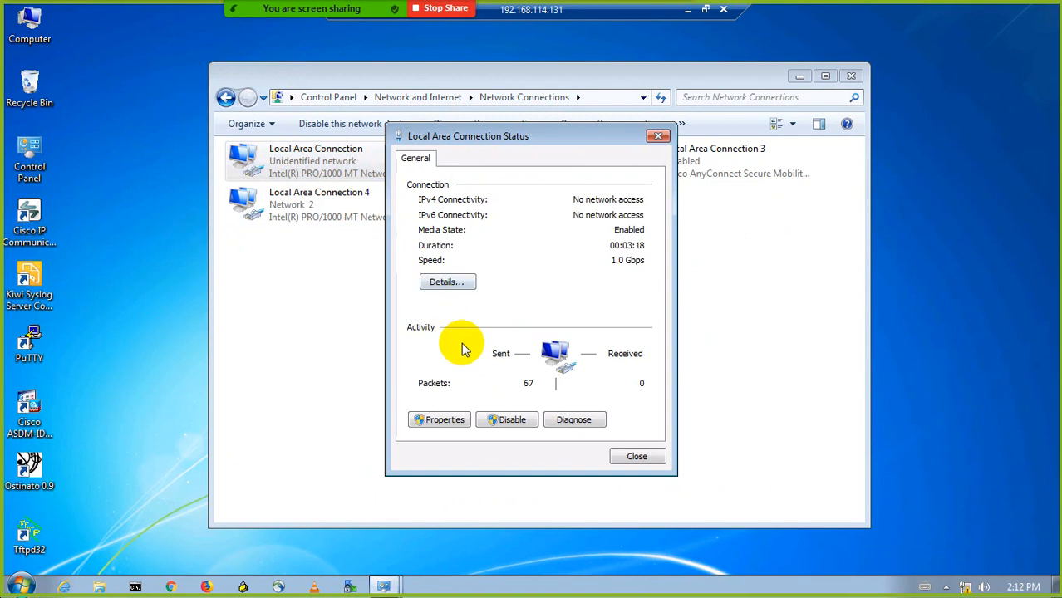
{"action": "left_click", "coordinate": [446, 421]}
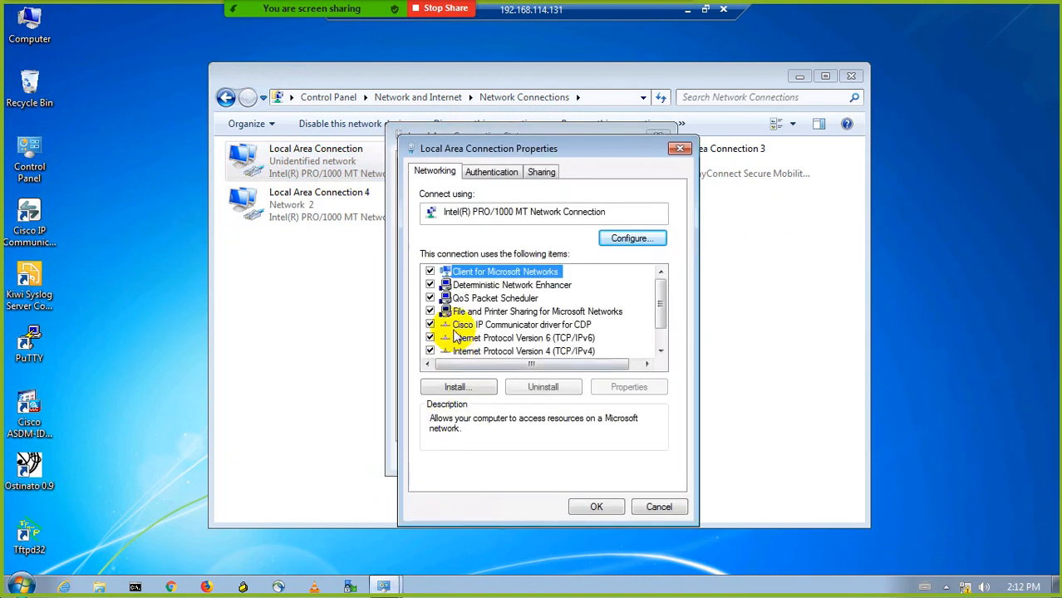
{"action": "left_click", "coordinate": [429, 338]}
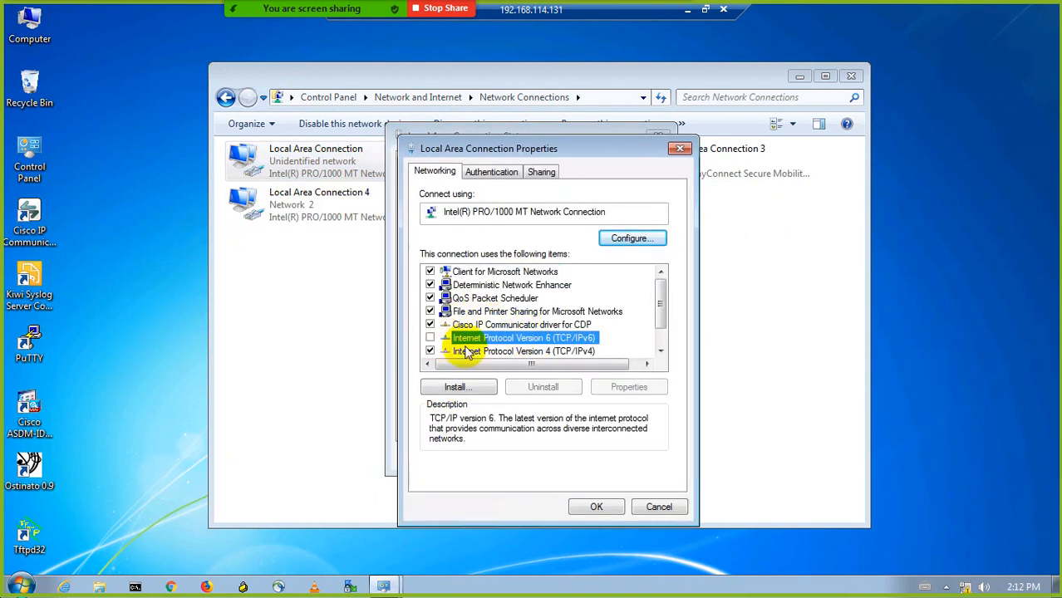
Set static IPv4 192.168.1.1, mask 255.255.255.0, gateway 192.168.1.100, then close the network windows.
{"action": "left_click", "coordinate": [499, 351]}
{"action": "left_click", "coordinate": [629, 386]}
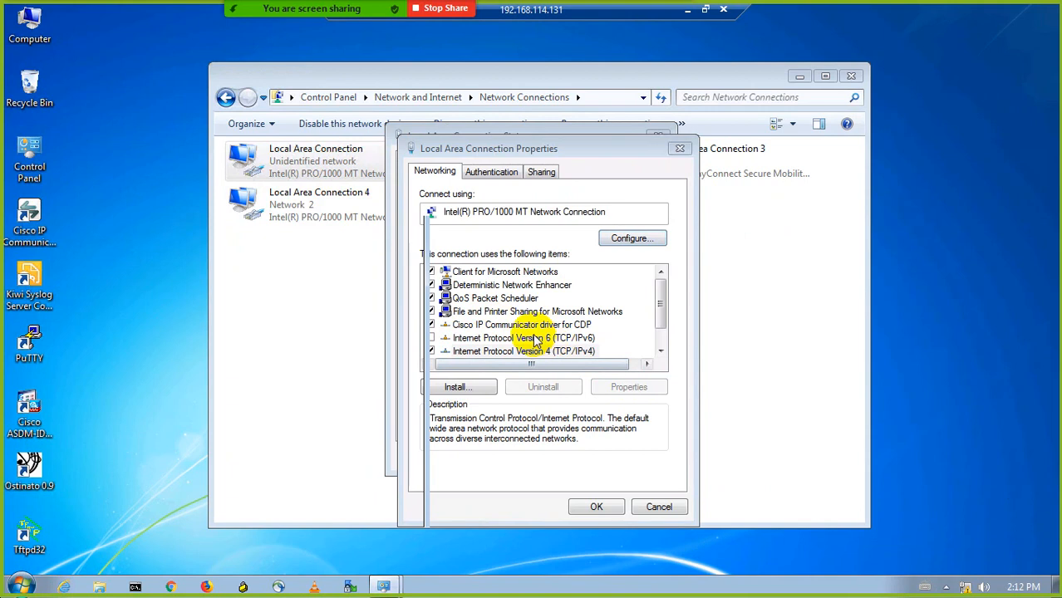
{"action": "left_click", "coordinate": [480, 322]}
{"action": "left_click", "coordinate": [595, 337]}
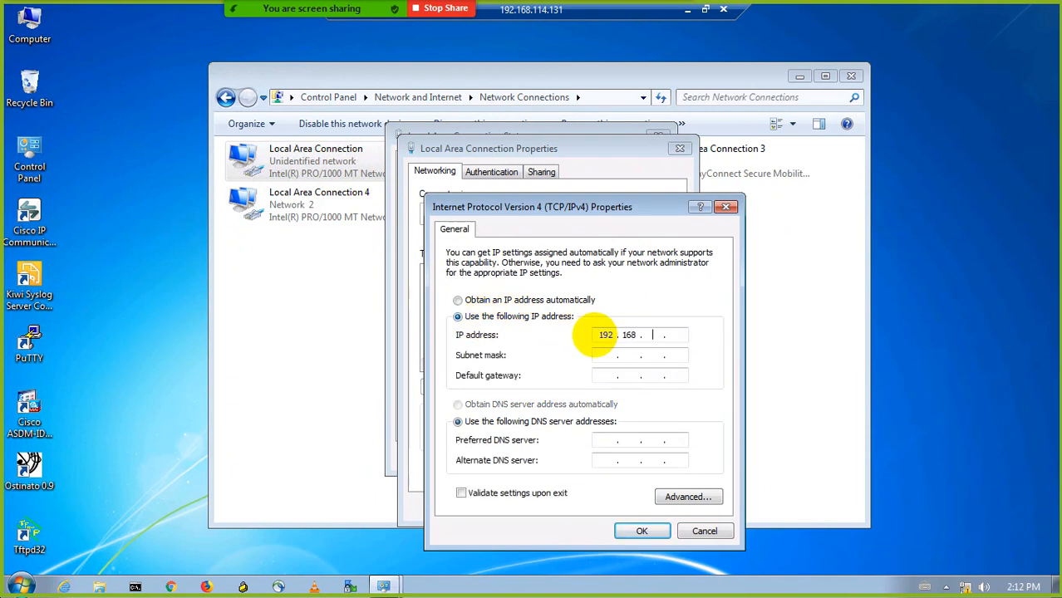
{"action": "key", "text": "Tab"}
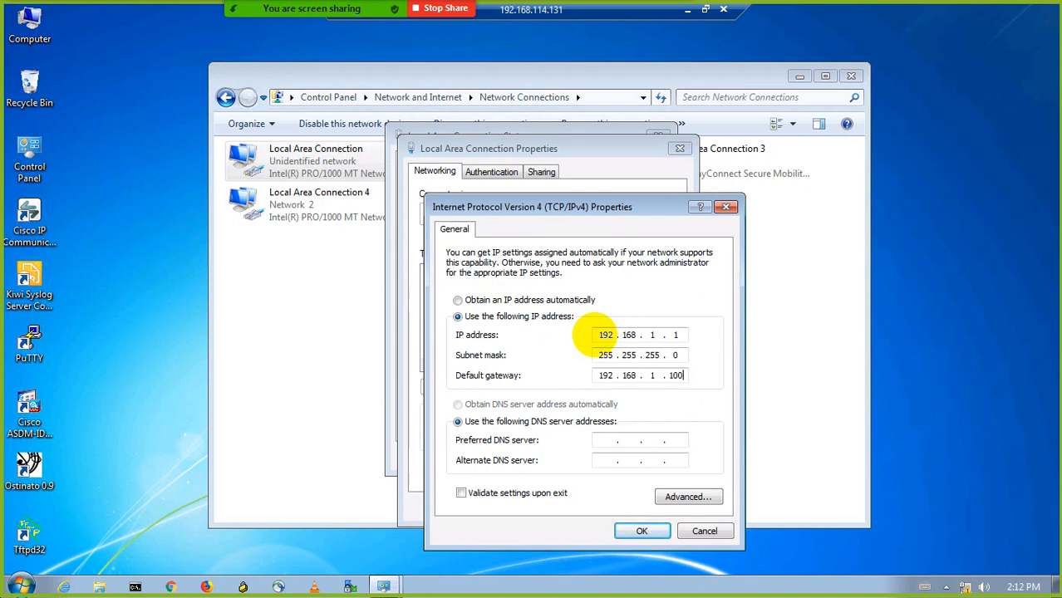
{"action": "key", "text": "Tab"}
{"action": "key", "text": "Tab"}
{"action": "left_click", "coordinate": [631, 535]}
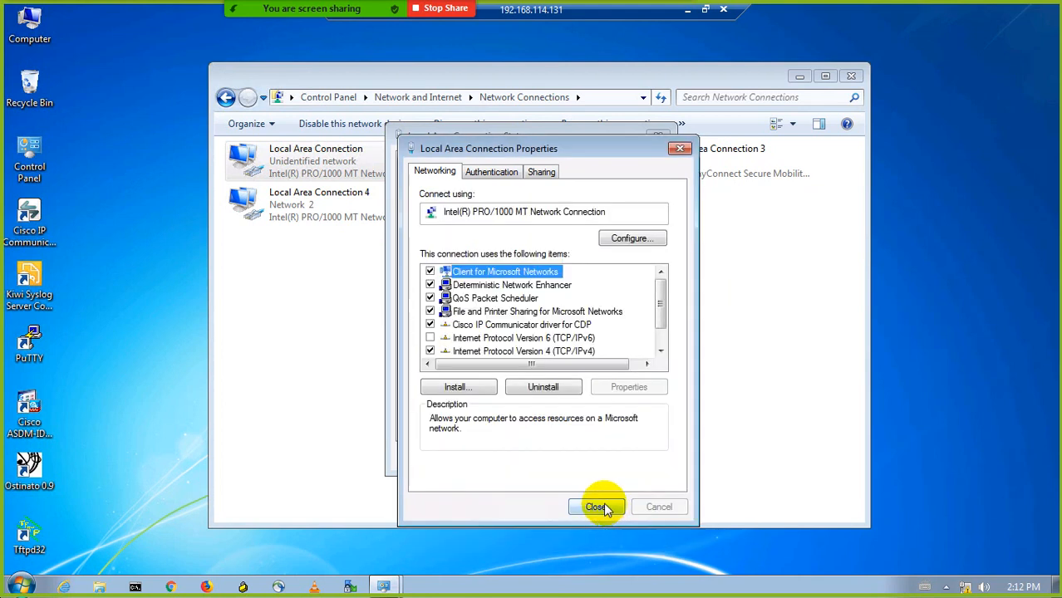
{"action": "left_click", "coordinate": [603, 503]}
{"action": "left_click", "coordinate": [637, 456]}
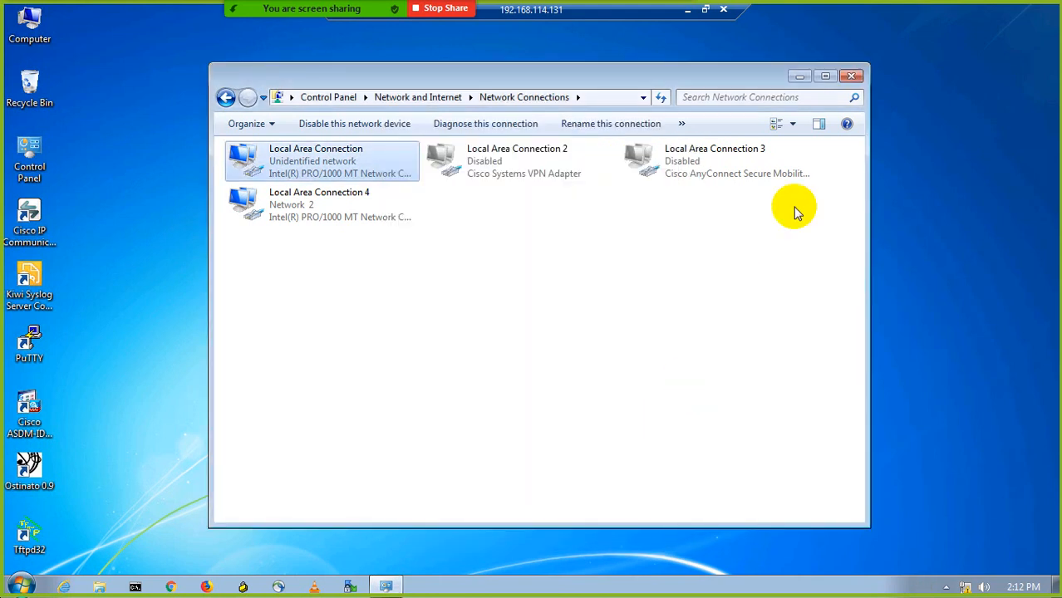
{"action": "left_click", "coordinate": [853, 76]}
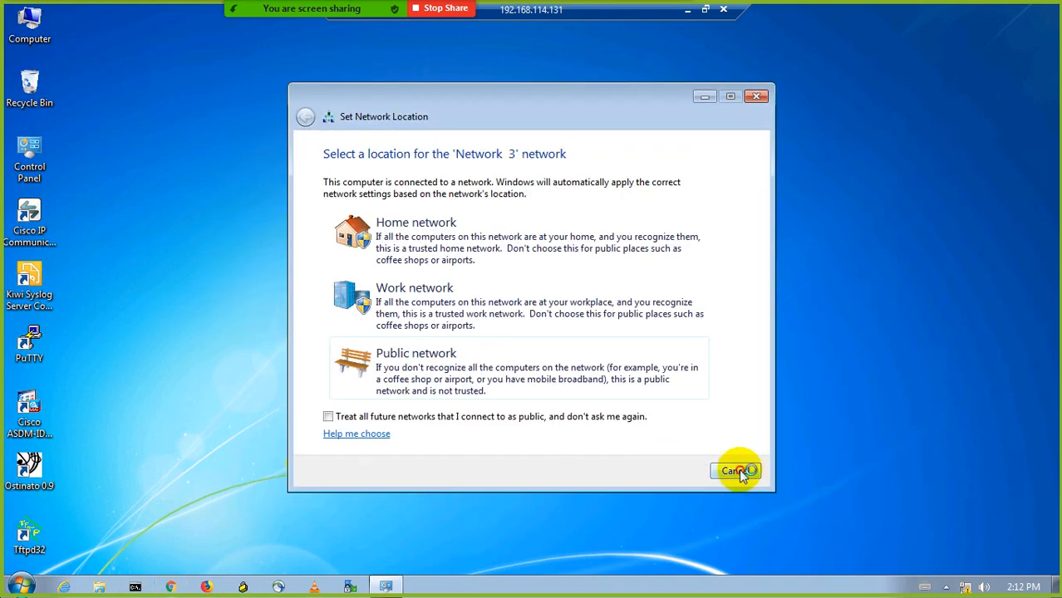
{"action": "left_click", "coordinate": [736, 471]}
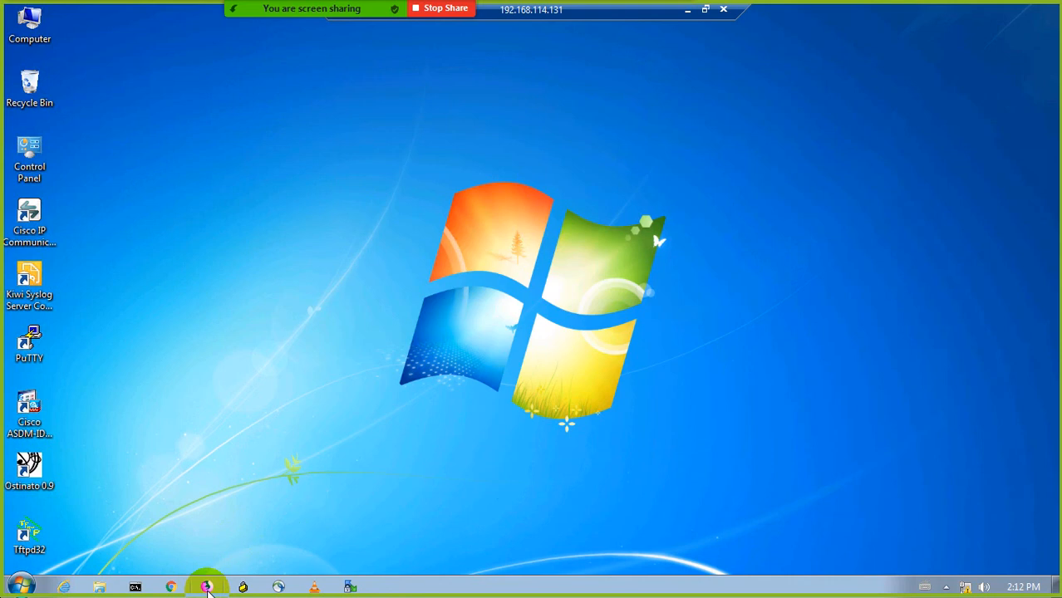
Launch Firefox, load facebook.com, and dismiss the refresh notification.
{"action": "left_click", "coordinate": [207, 588]}
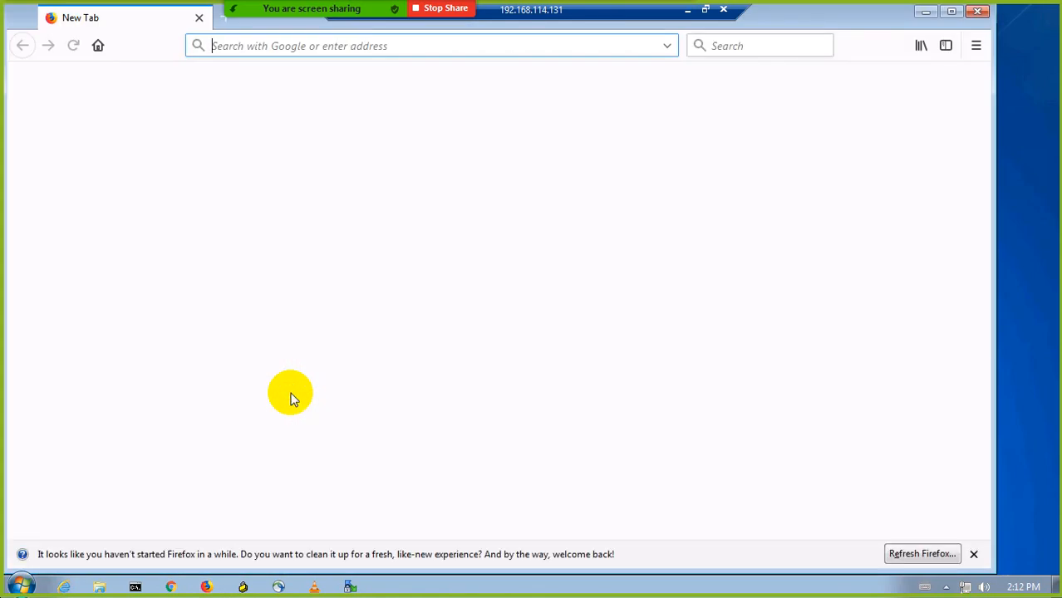
{"action": "type", "text": "face"}
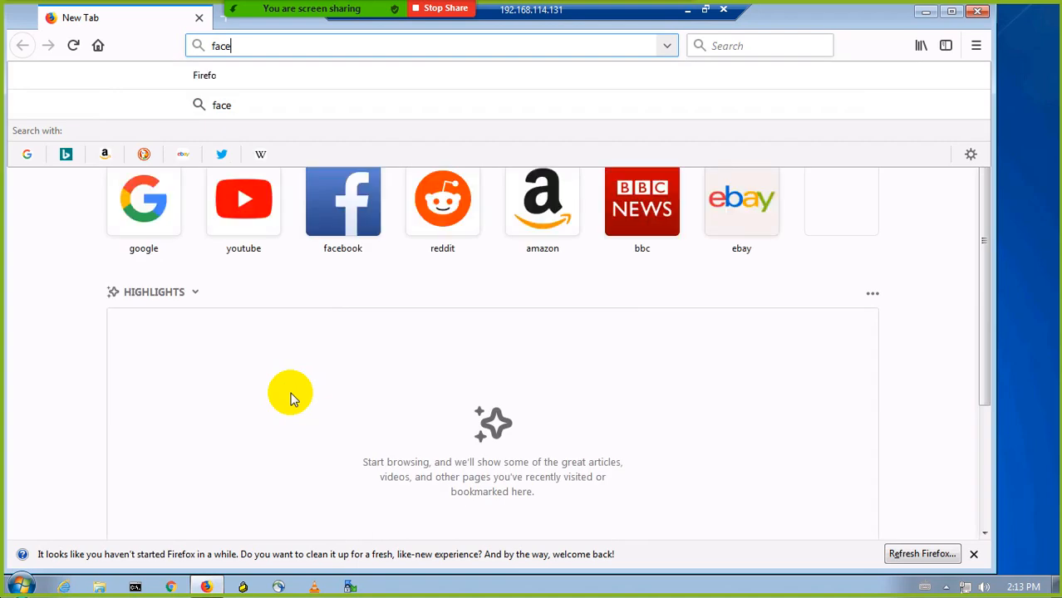
{"action": "type", "text": "book"}
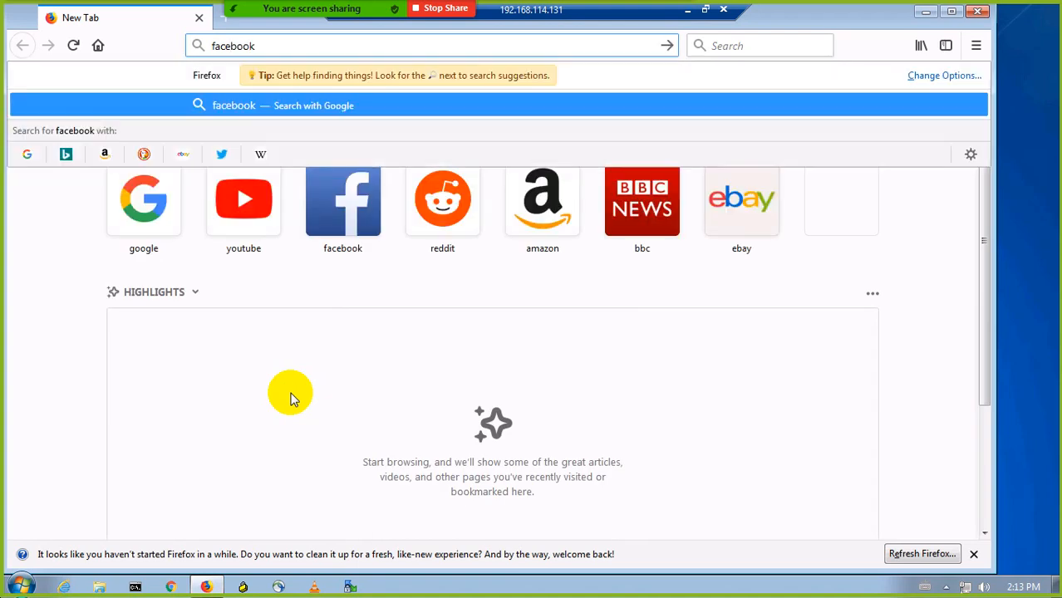
{"action": "type", "text": ".com"}
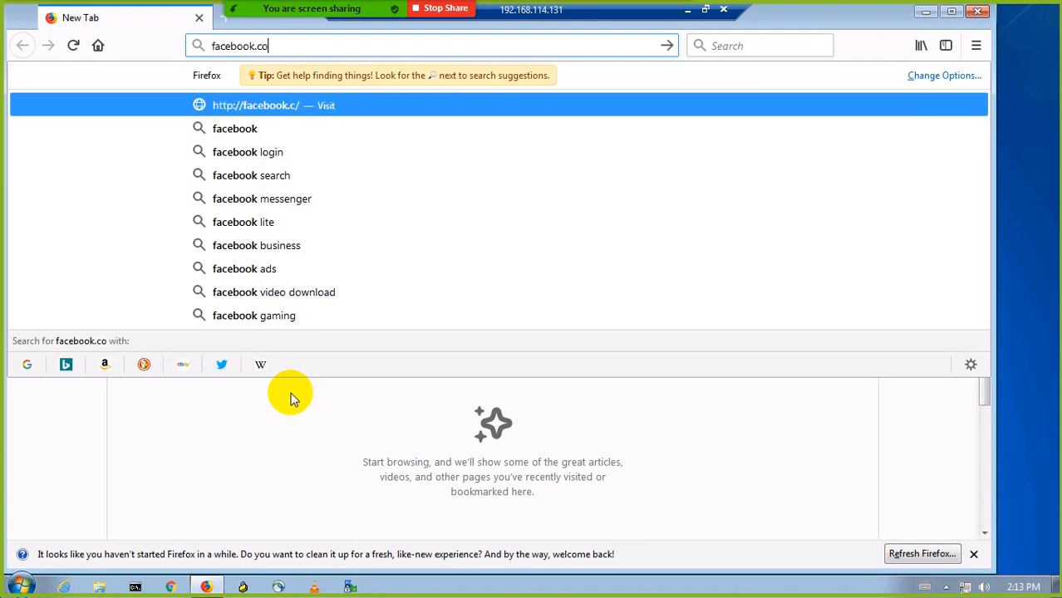
{"action": "key", "text": "Return"}
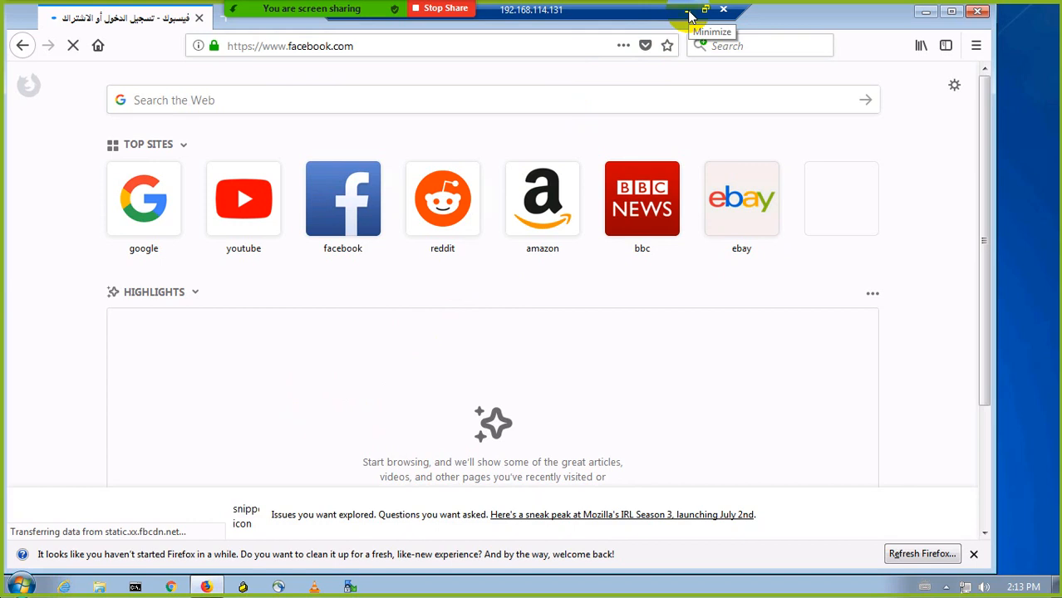
{"action": "left_click", "coordinate": [974, 555]}
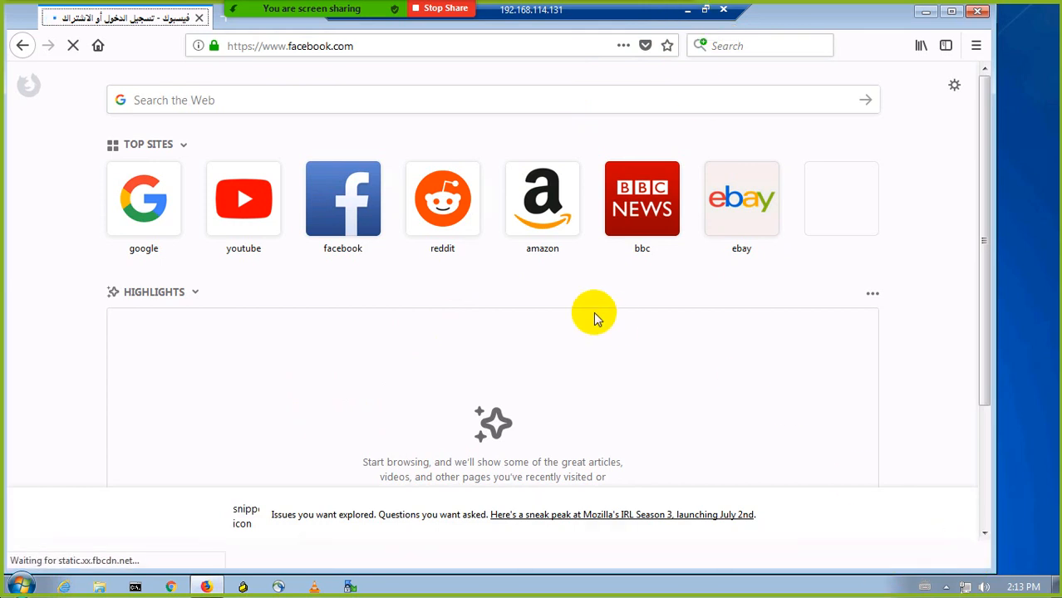
{"action": "left_click", "coordinate": [225, 23]}
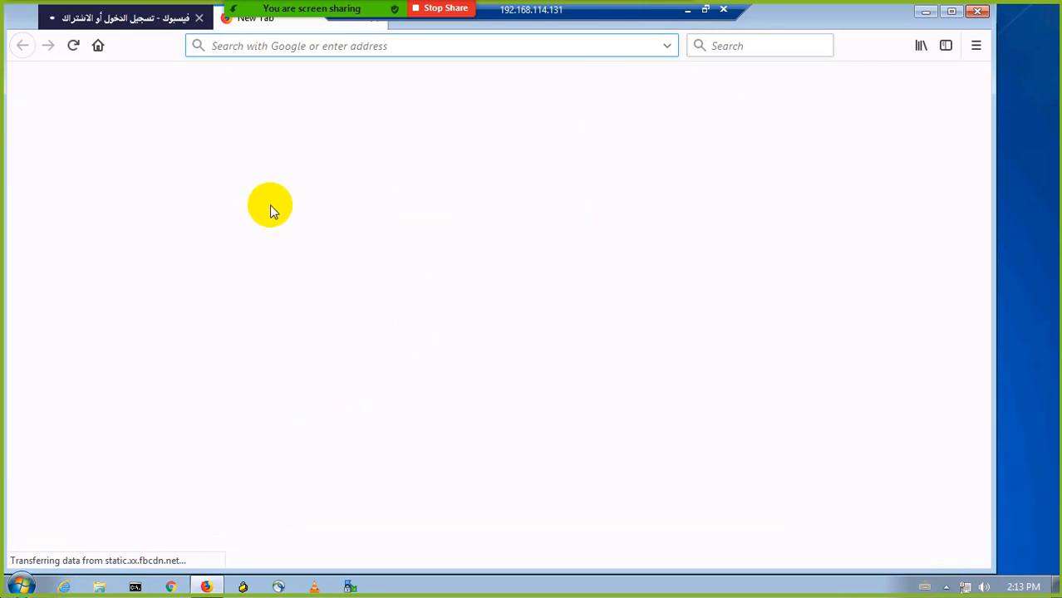
{"action": "left_click", "coordinate": [154, 23]}
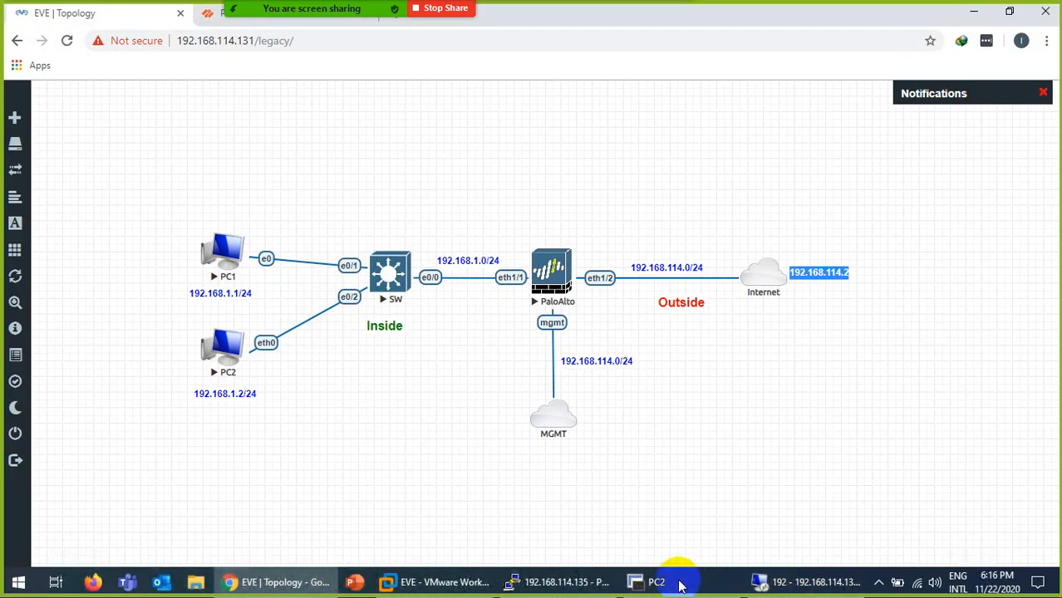
Exit the pager and rerun 'show session all' on the firewall.
{"action": "mouse_move", "coordinate": [600, 584]}
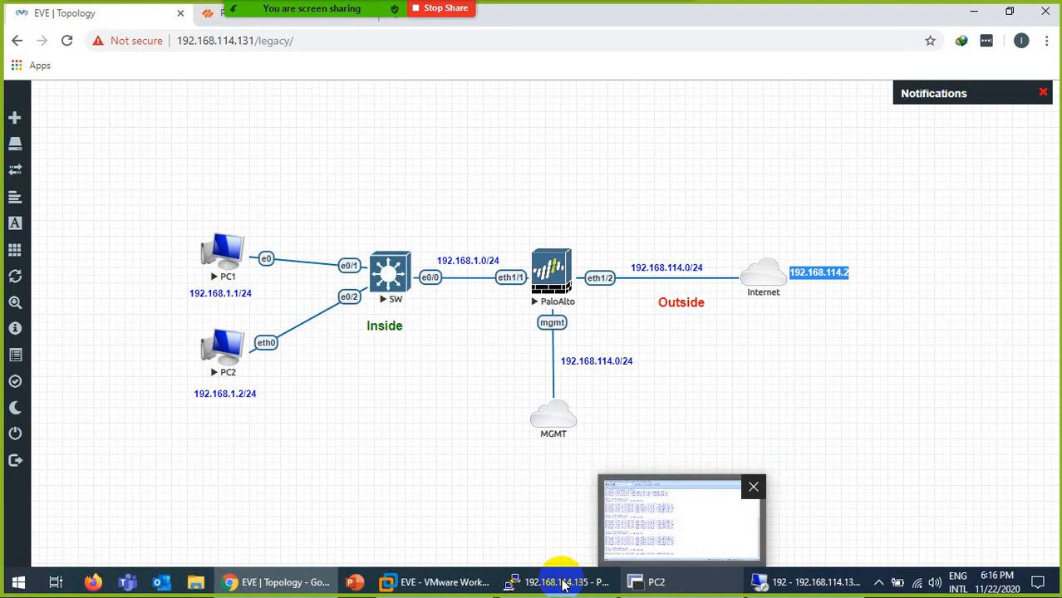
{"action": "left_click", "coordinate": [564, 584]}
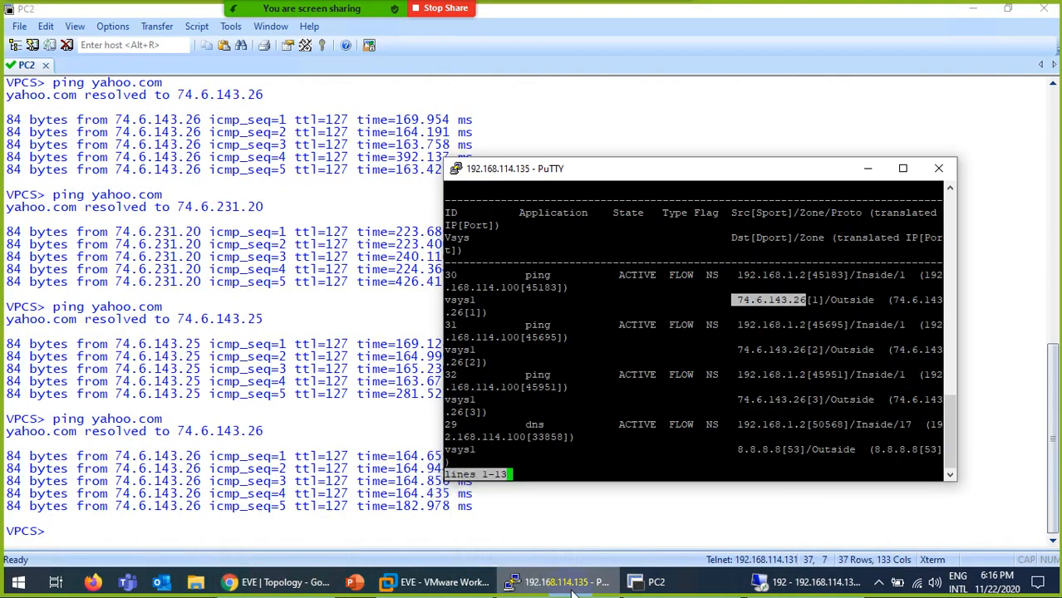
{"action": "left_click", "coordinate": [632, 408]}
{"action": "key", "text": "q"}
{"action": "key", "text": "Return"}
{"action": "key", "text": "Return"}
{"action": "key", "text": "Return"}
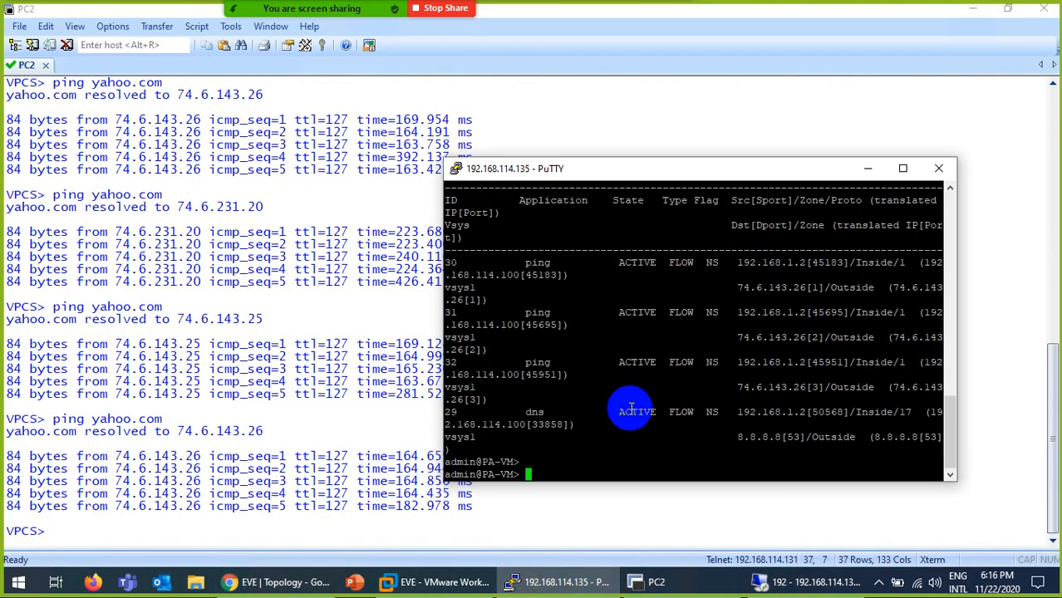
{"action": "key", "text": "Up"}
{"action": "key", "text": "Return"}
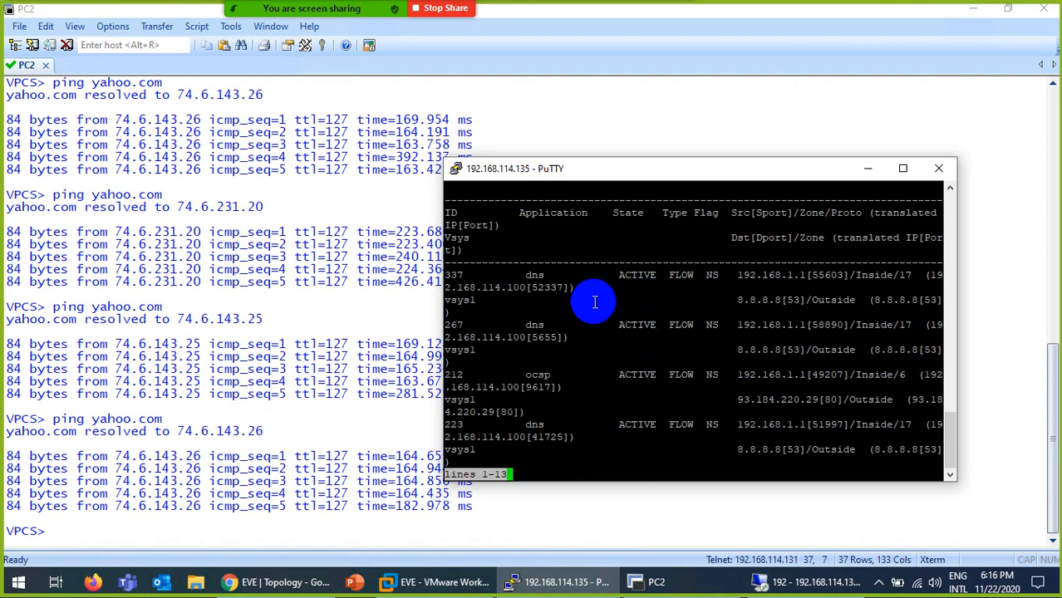
Page through the session list and highlight the facebook-base session with PC1's source address.
{"action": "left_click_drag", "start_coordinate": [523, 274], "coordinate": [553, 276]}
{"action": "left_click", "coordinate": [546, 472]}
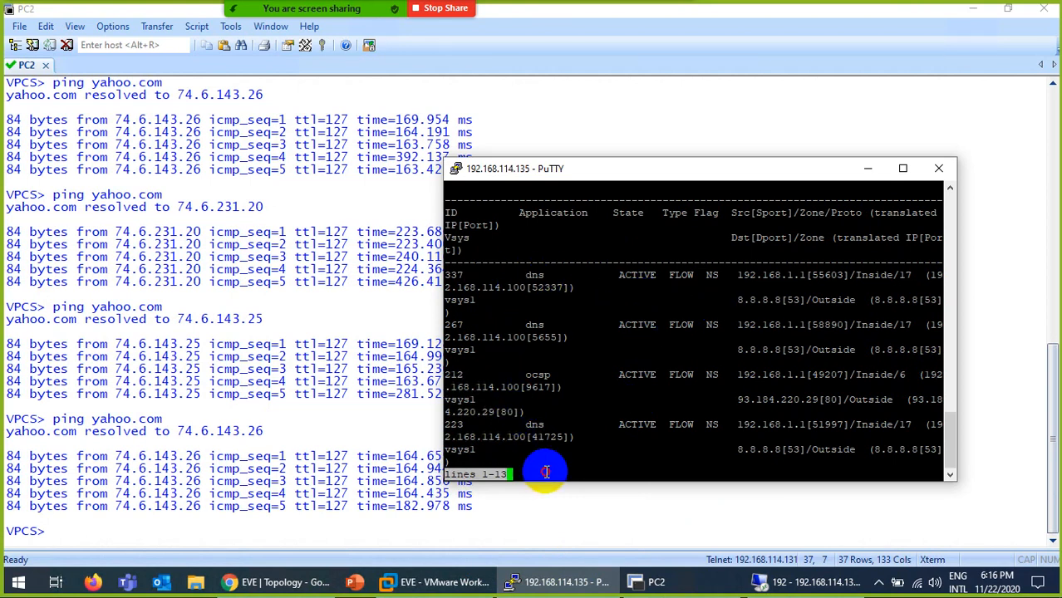
{"action": "key", "text": "Return"}
{"action": "key", "text": "Return"}
{"action": "key", "text": "Return"}
{"action": "key", "text": "Return"}
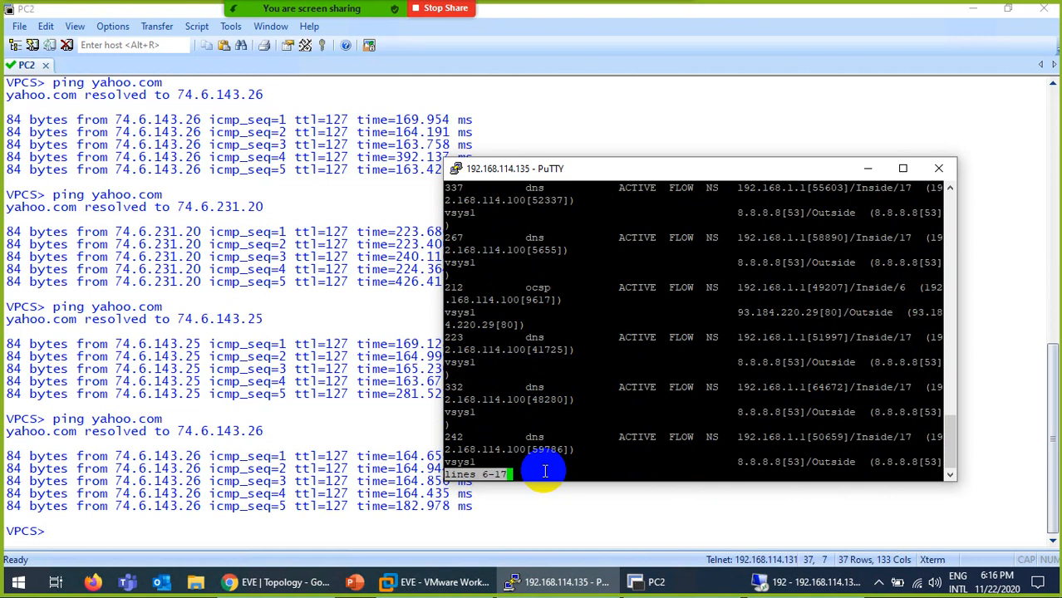
{"action": "key", "text": "Return"}
{"action": "key", "text": "Return"}
{"action": "key", "text": "Return"}
{"action": "key", "text": "Return"}
{"action": "key", "text": "Return"}
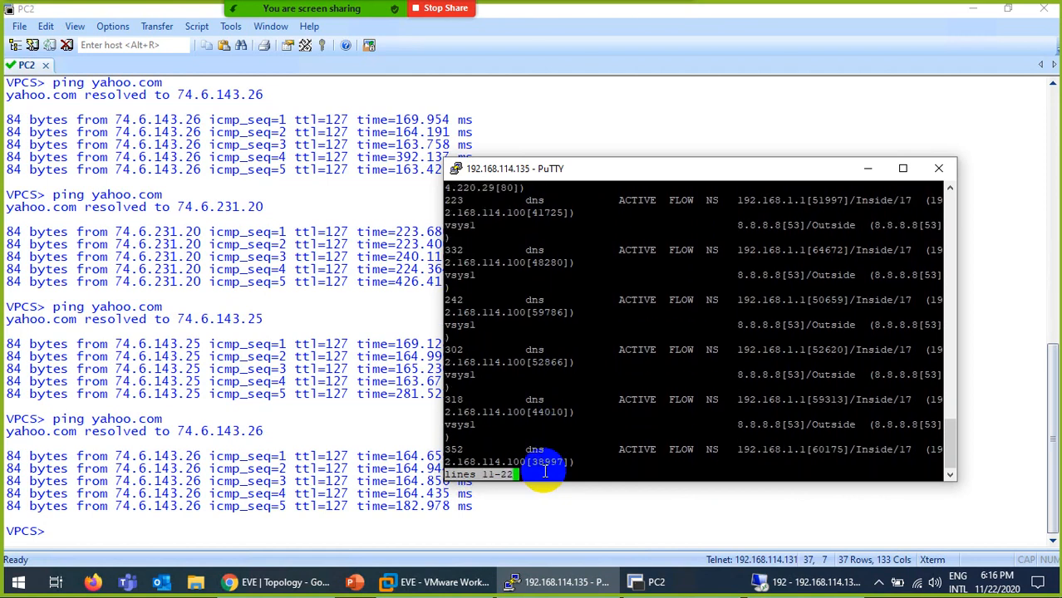
{"action": "key", "text": "Return"}
{"action": "key", "text": "Return"}
{"action": "key", "text": "Return"}
{"action": "key", "text": "Return"}
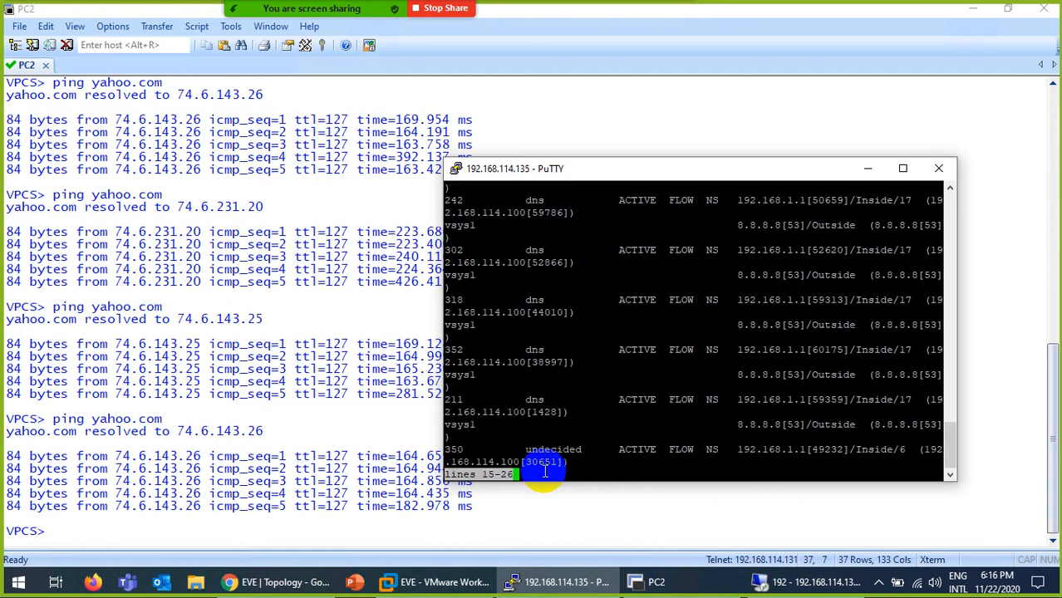
{"action": "key", "text": "Return"}
{"action": "key", "text": "Return"}
{"action": "key", "text": "Return"}
{"action": "key", "text": "Return"}
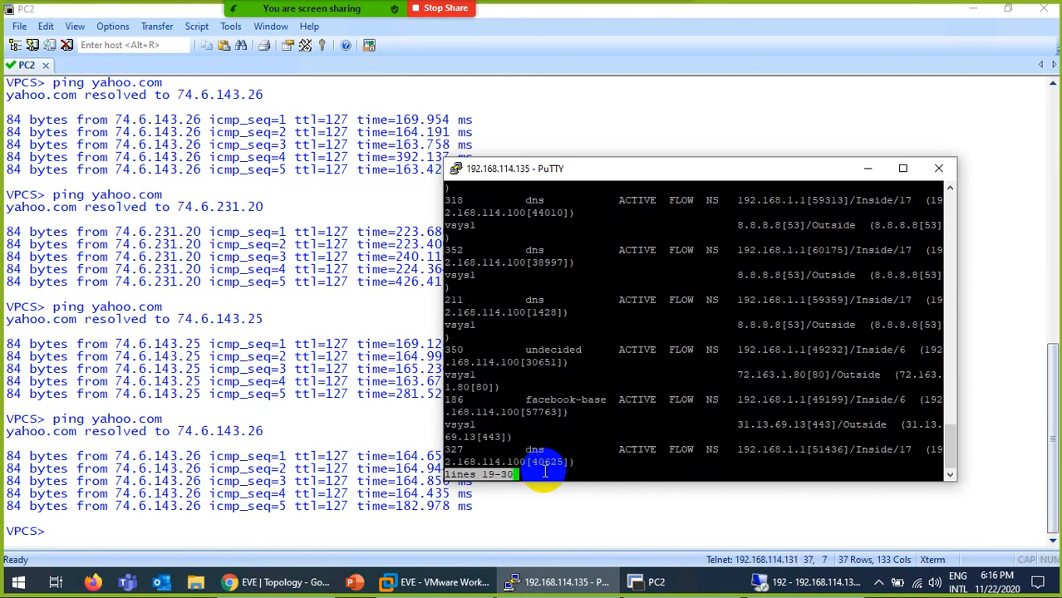
{"action": "left_click_drag", "start_coordinate": [514, 400], "coordinate": [596, 402]}
{"action": "left_click_drag", "start_coordinate": [701, 400], "coordinate": [808, 400]}
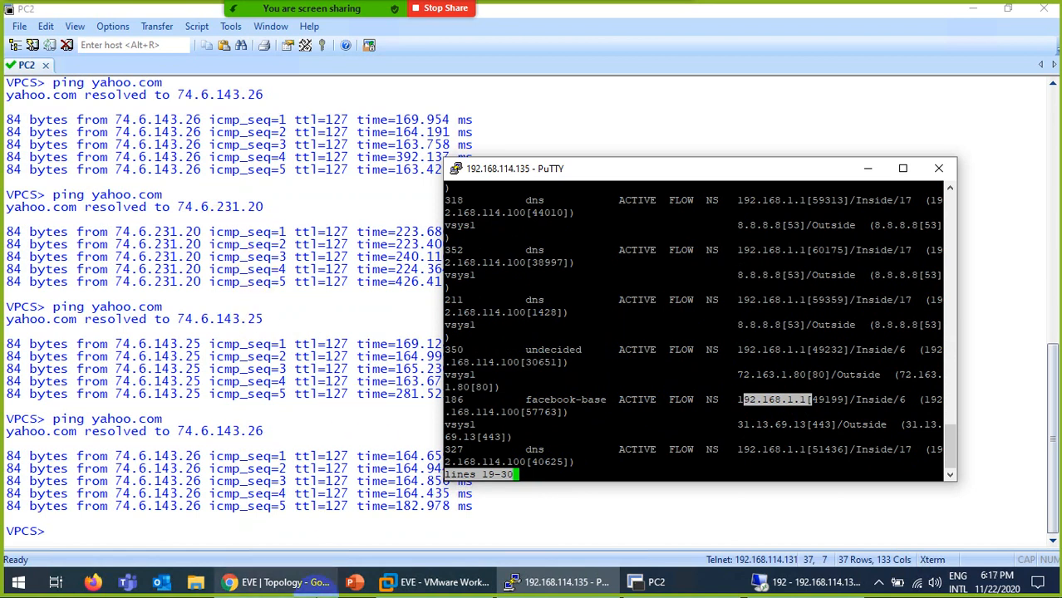
{"action": "left_click", "coordinate": [291, 585]}
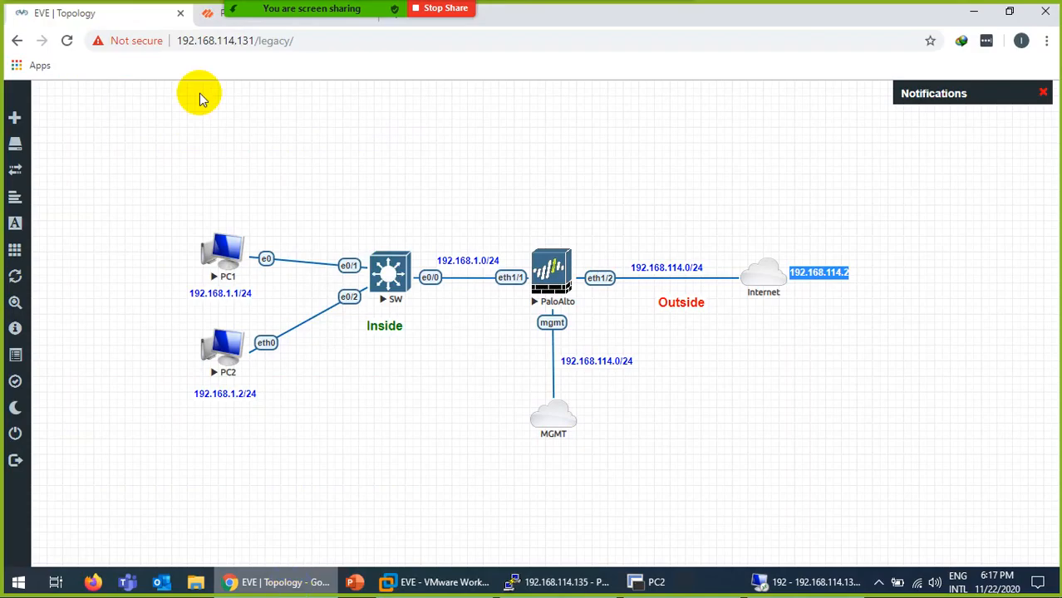
Refresh the PA-VM Session Browser, re-ping yahoo.com from PC2, then return to the EVE topology.
{"action": "left_click", "coordinate": [208, 15]}
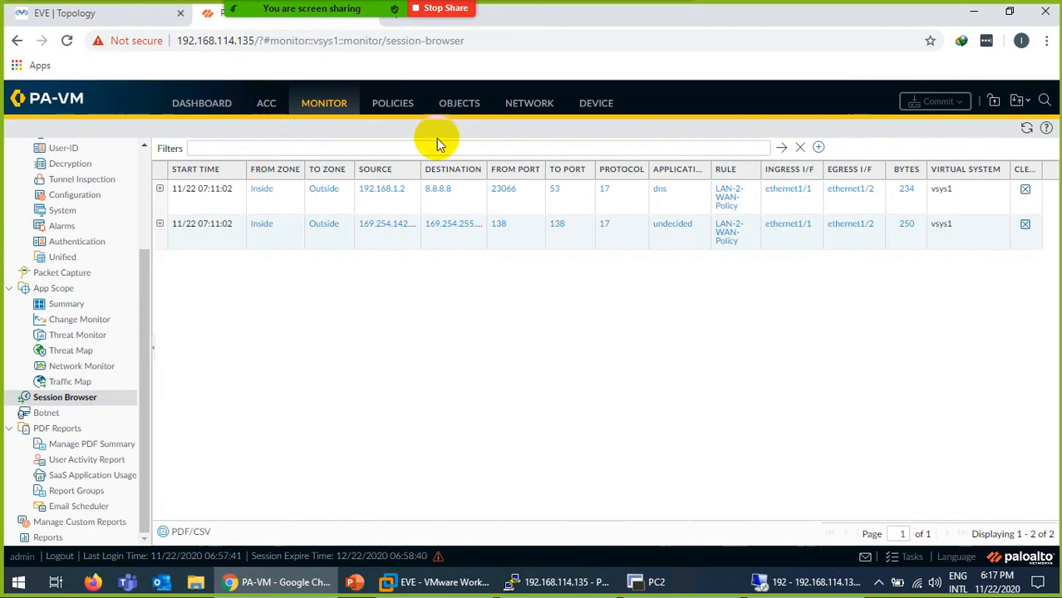
{"action": "left_click", "coordinate": [1028, 129]}
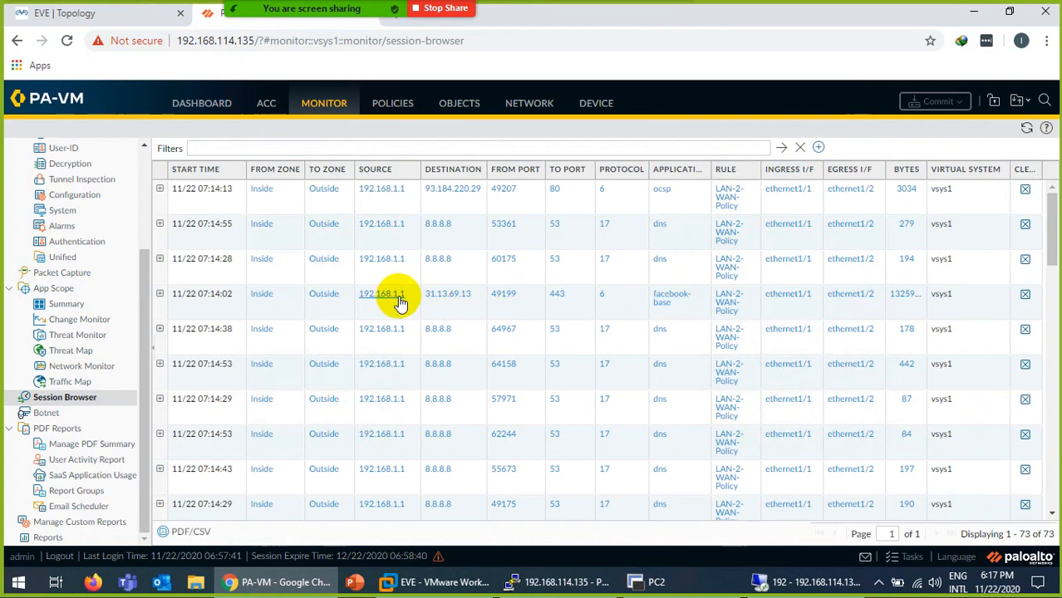
{"action": "left_click", "coordinate": [655, 582]}
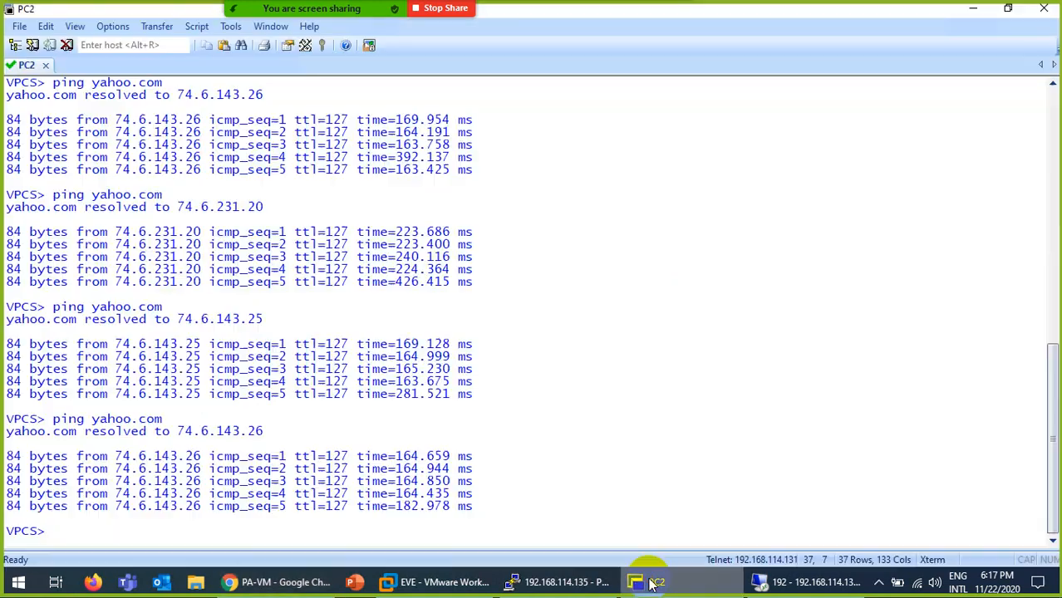
{"action": "key", "text": "Up"}
{"action": "key", "text": "Return"}
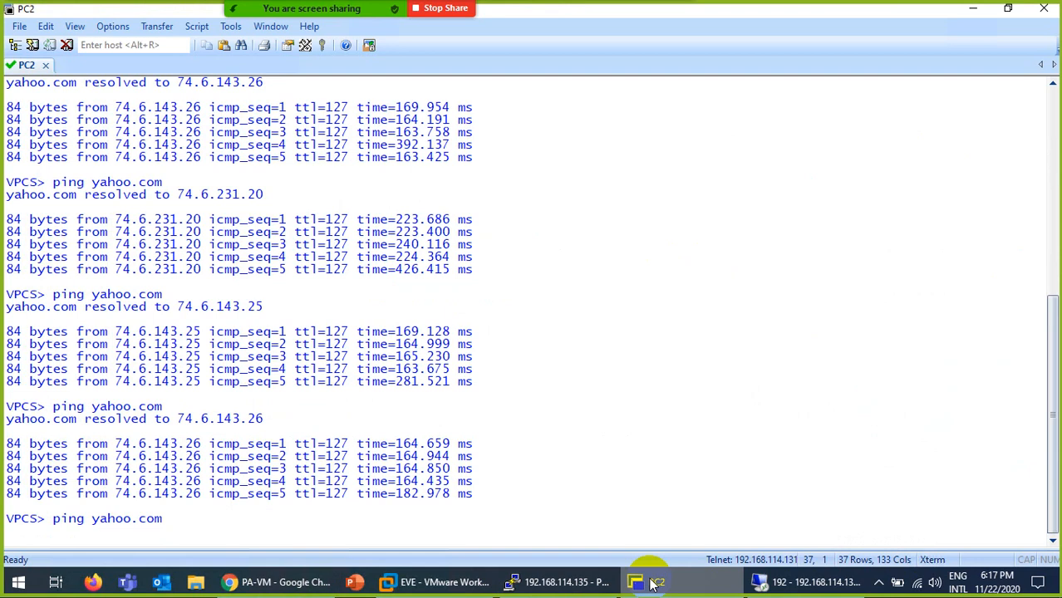
{"action": "left_click", "coordinate": [655, 582]}
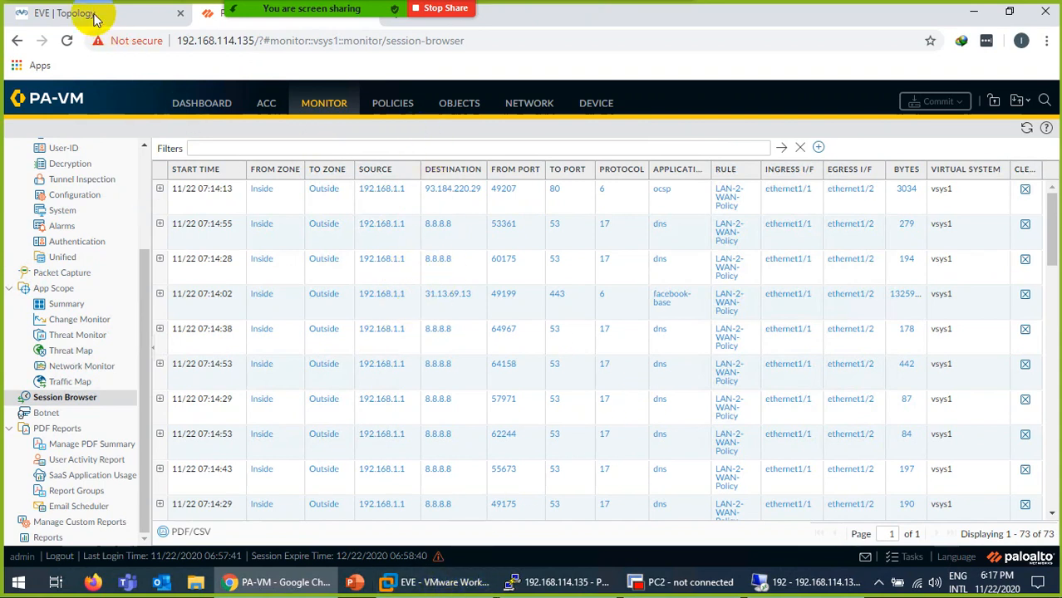
{"action": "left_click", "coordinate": [94, 17]}
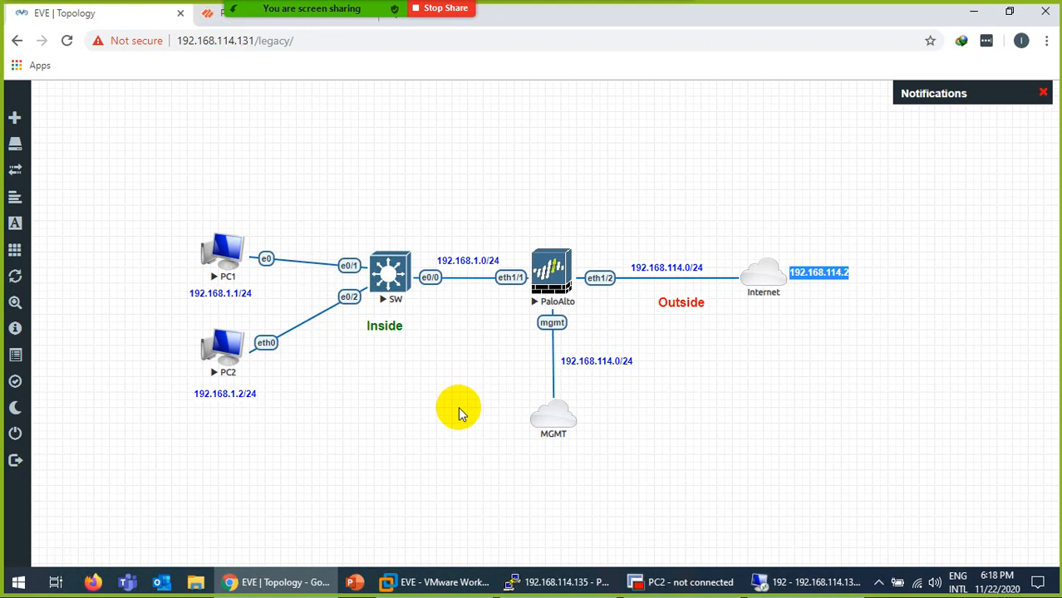
Return to the PA-VM Session Browser and scroll to the top of the list.
{"action": "left_click", "coordinate": [206, 17]}
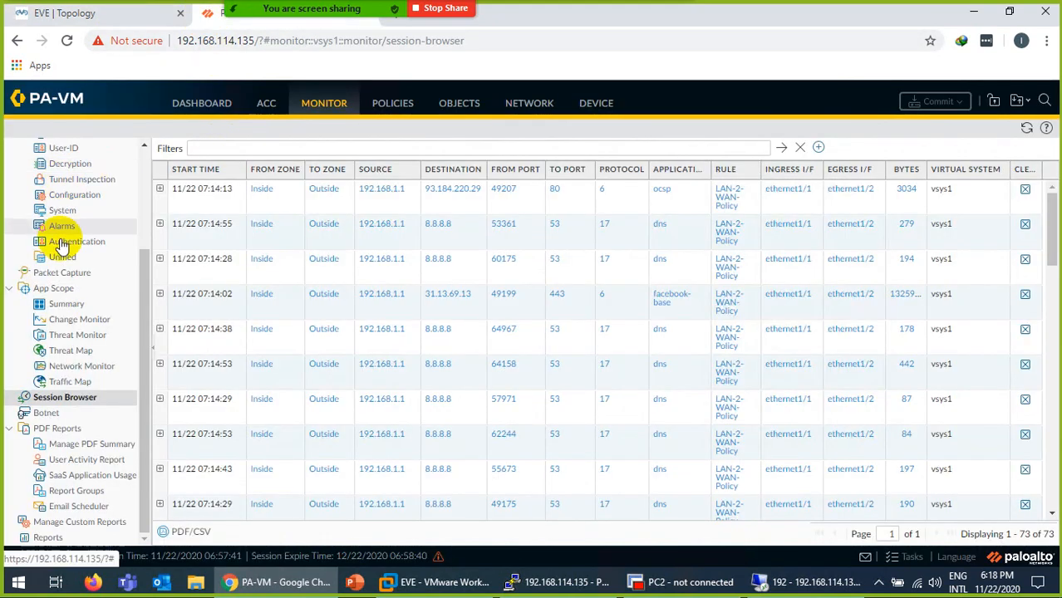
{"action": "scroll", "coordinate": [61, 247], "scroll_direction": "up", "scroll_amount": 3}
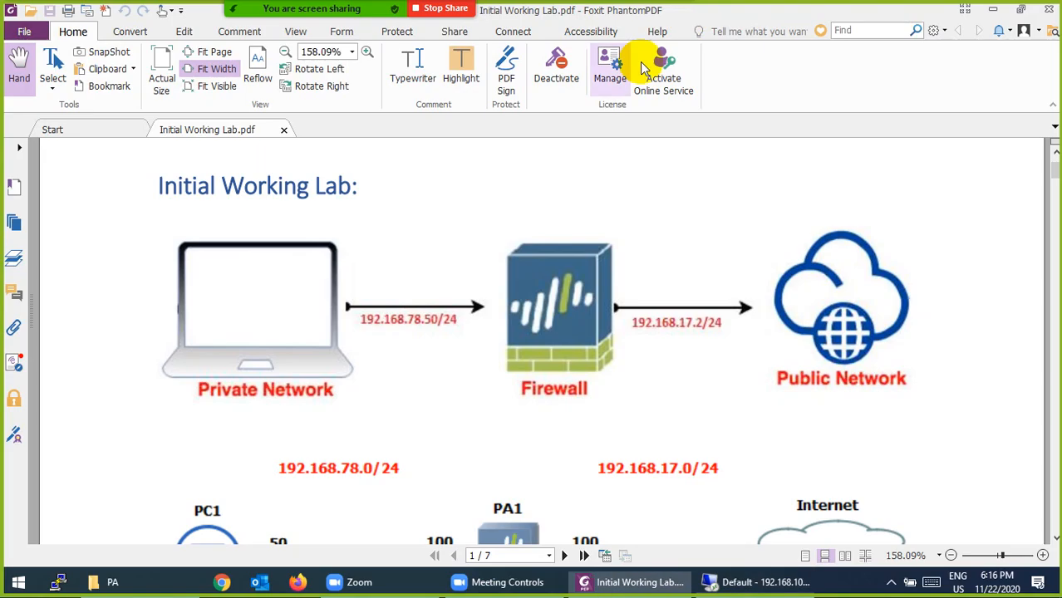
Scroll through Initial Working Lab.pdf from page 1 to the ACC usage table on page 7.
{"action": "scroll", "coordinate": [355, 315], "scroll_direction": "down", "scroll_amount": 10}
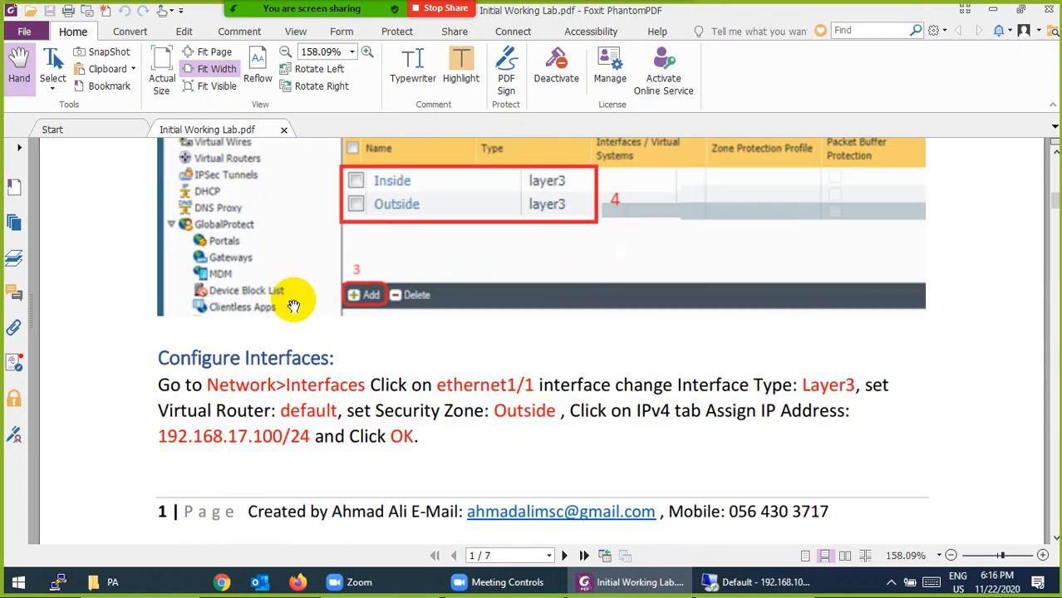
{"action": "scroll", "coordinate": [349, 343], "scroll_direction": "down", "scroll_amount": 10}
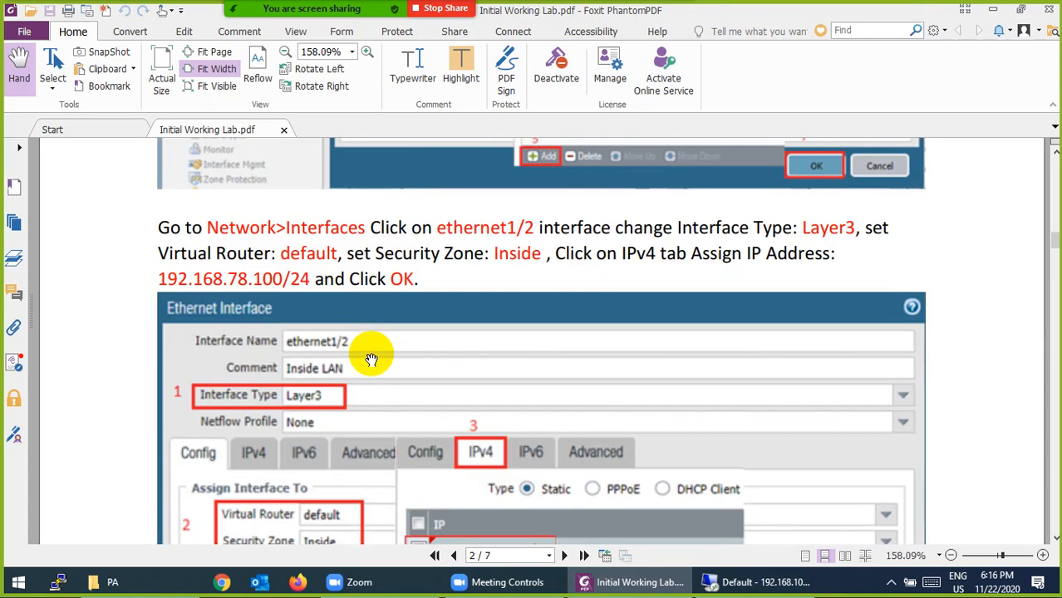
{"action": "scroll", "coordinate": [372, 360], "scroll_direction": "down", "scroll_amount": 15}
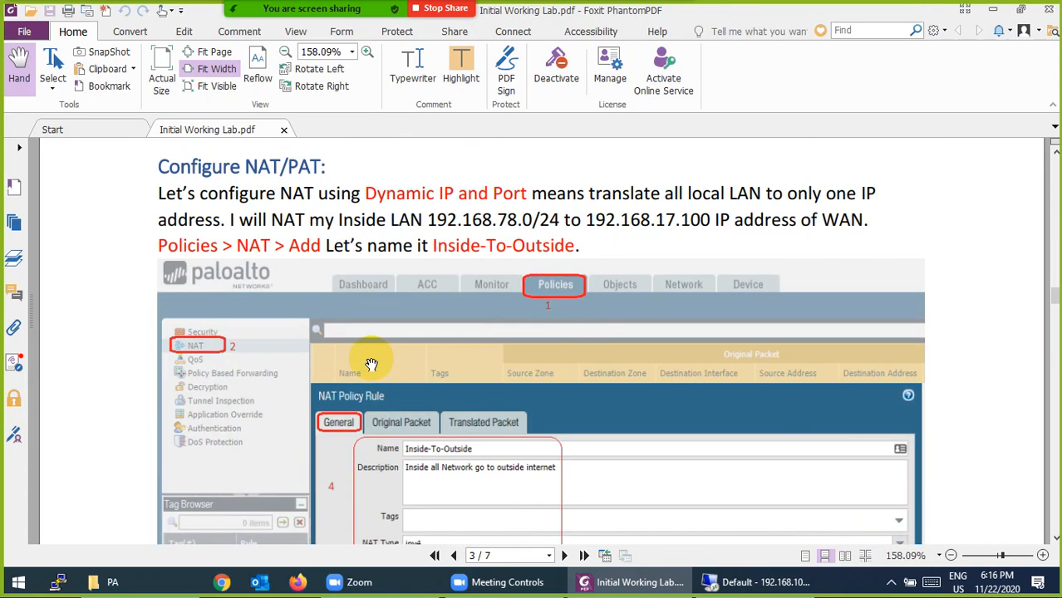
{"action": "scroll", "coordinate": [372, 365], "scroll_direction": "down", "scroll_amount": 15}
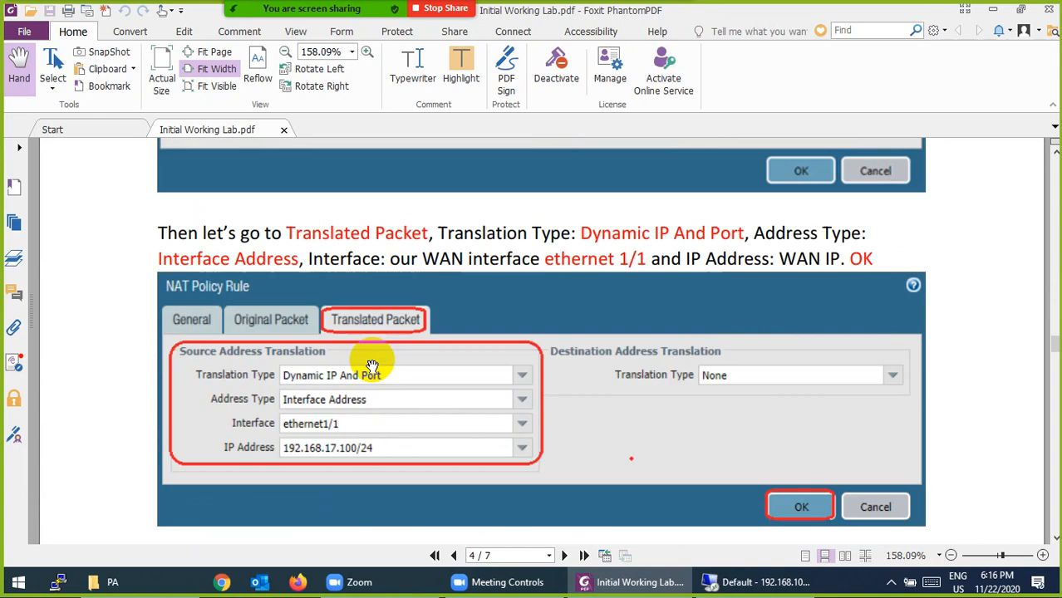
{"action": "scroll", "coordinate": [373, 367], "scroll_direction": "down", "scroll_amount": 15}
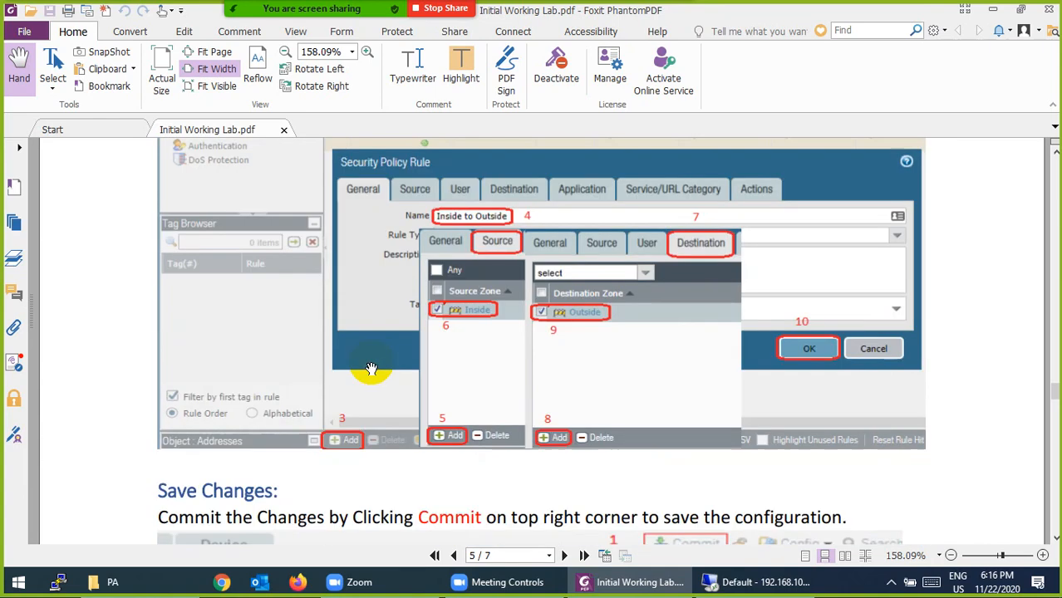
{"action": "scroll", "coordinate": [371, 368], "scroll_direction": "down", "scroll_amount": 15}
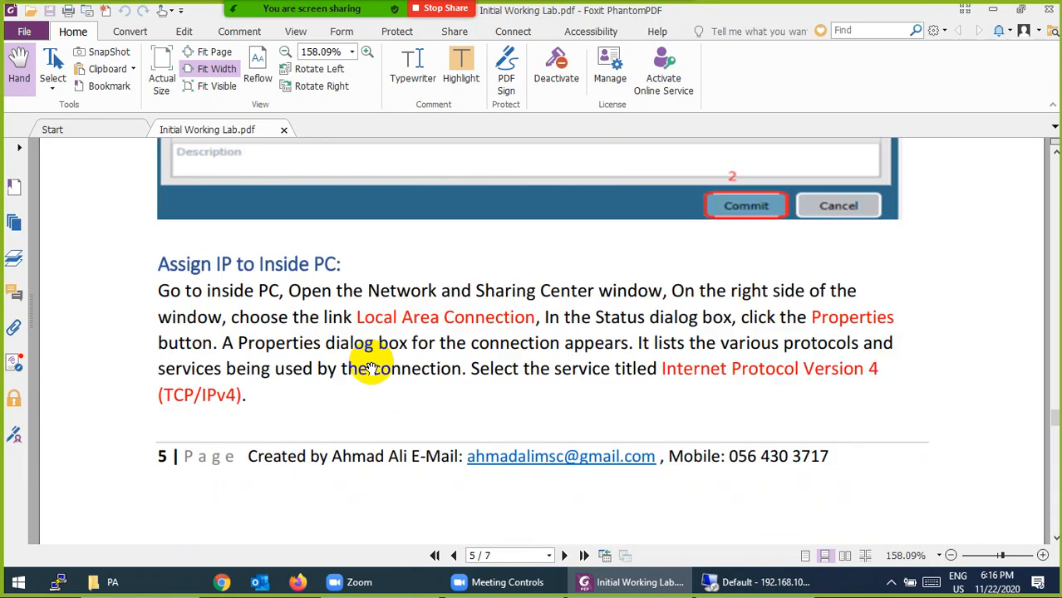
{"action": "scroll", "coordinate": [372, 366], "scroll_direction": "down", "scroll_amount": 5}
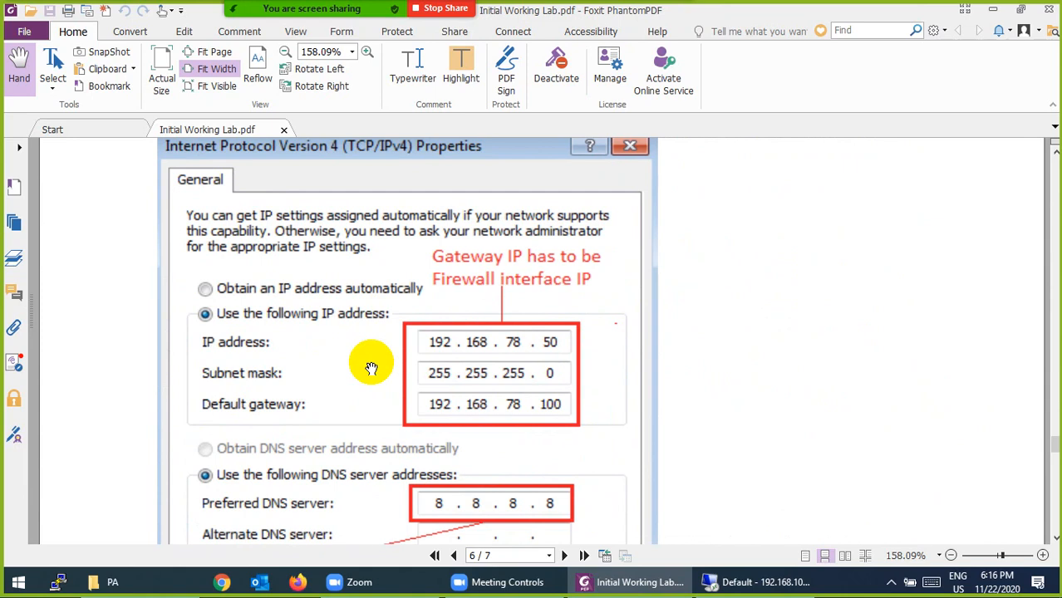
{"action": "scroll", "coordinate": [372, 368], "scroll_direction": "down", "scroll_amount": 8}
{"action": "scroll", "coordinate": [371, 368], "scroll_direction": "down", "scroll_amount": 4}
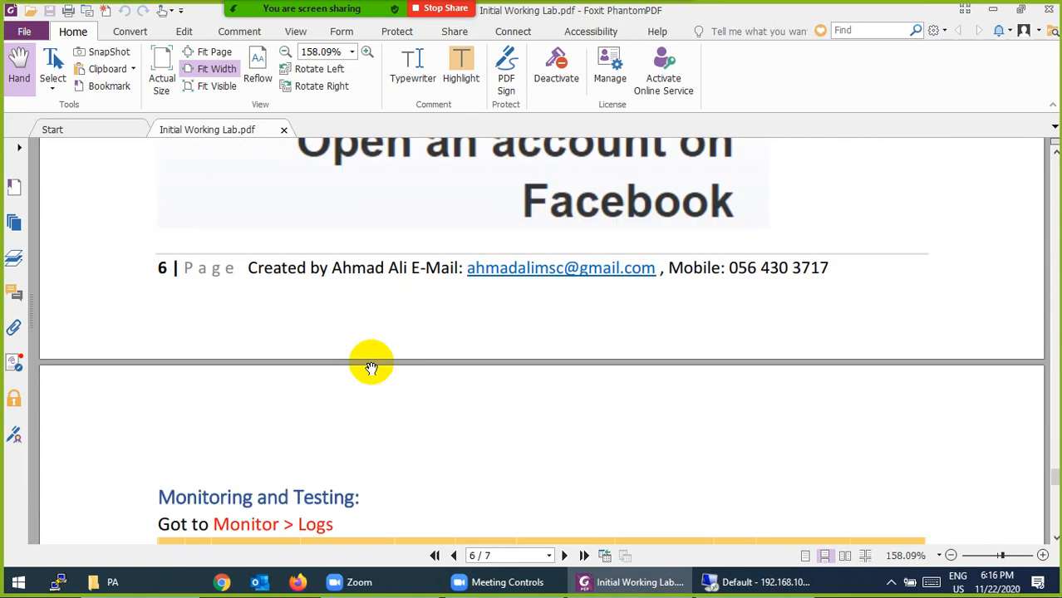
{"action": "scroll", "coordinate": [372, 368], "scroll_direction": "down", "scroll_amount": 6}
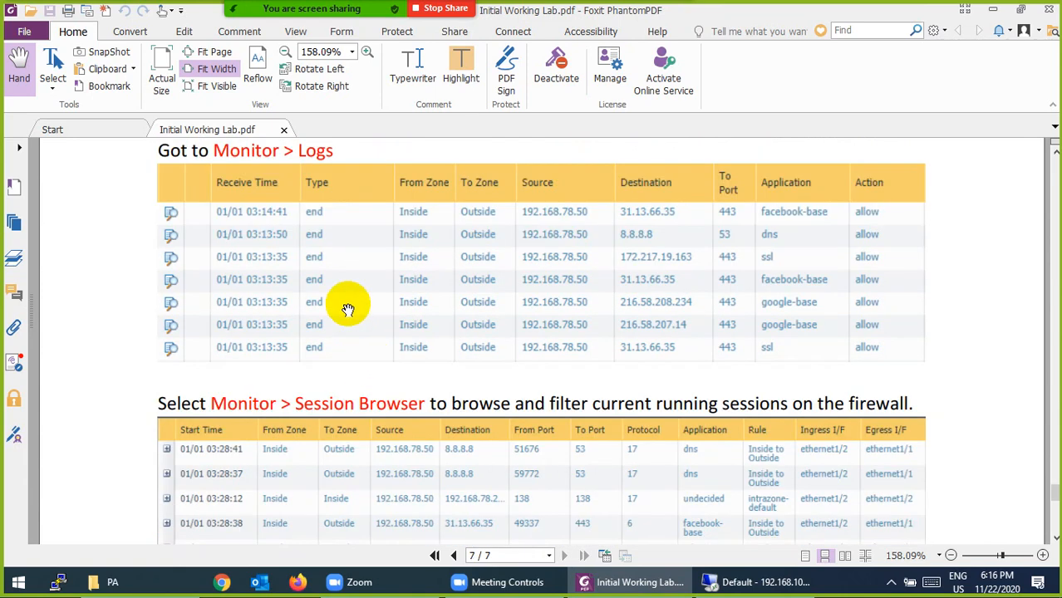
{"action": "scroll", "coordinate": [348, 308], "scroll_direction": "down", "scroll_amount": 5}
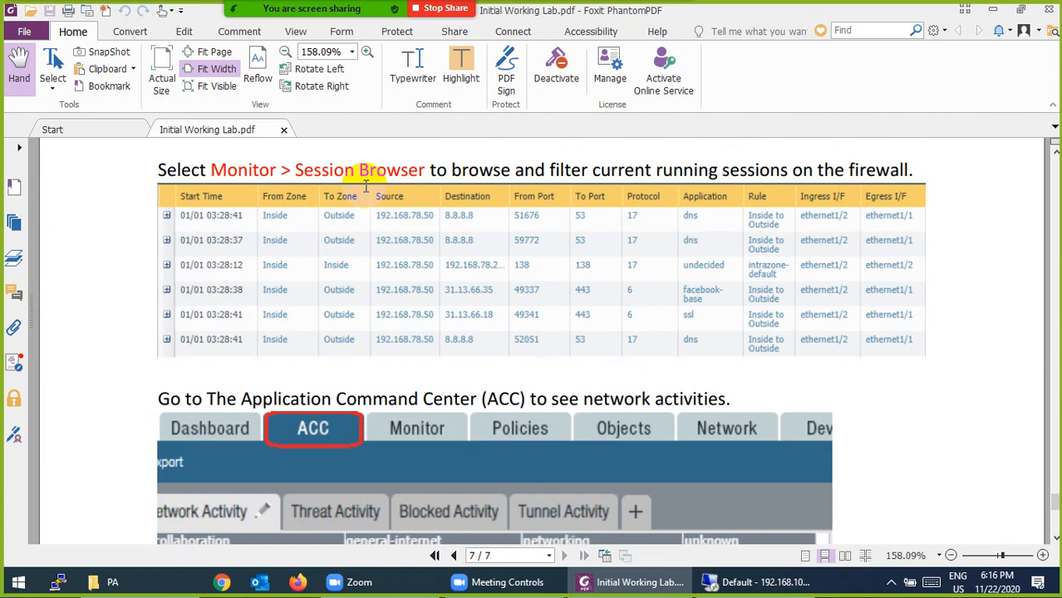
{"action": "scroll", "coordinate": [372, 250], "scroll_direction": "down", "scroll_amount": 5}
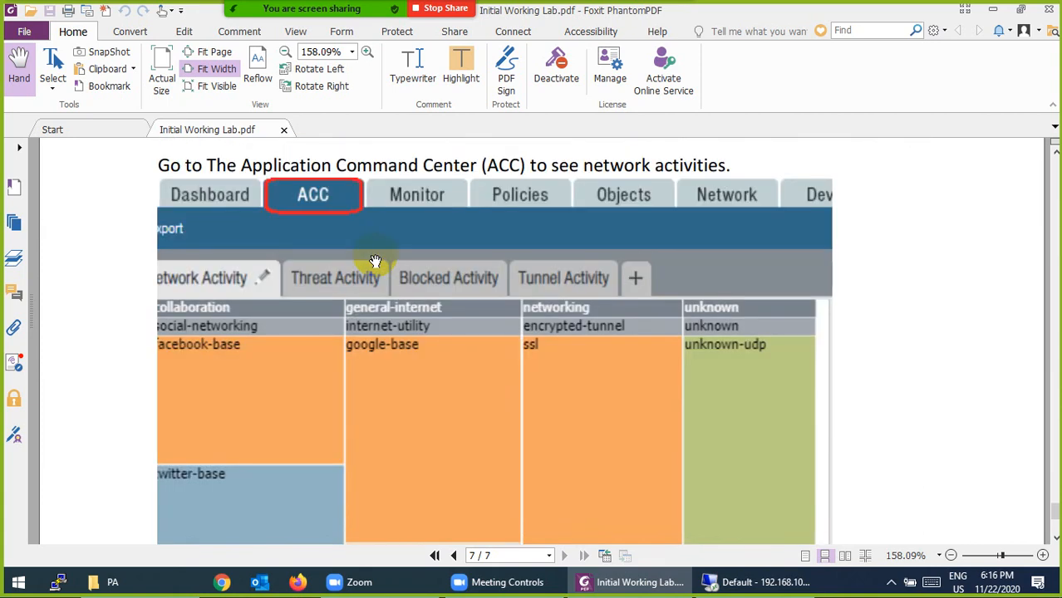
{"action": "scroll", "coordinate": [374, 261], "scroll_direction": "down", "scroll_amount": 5}
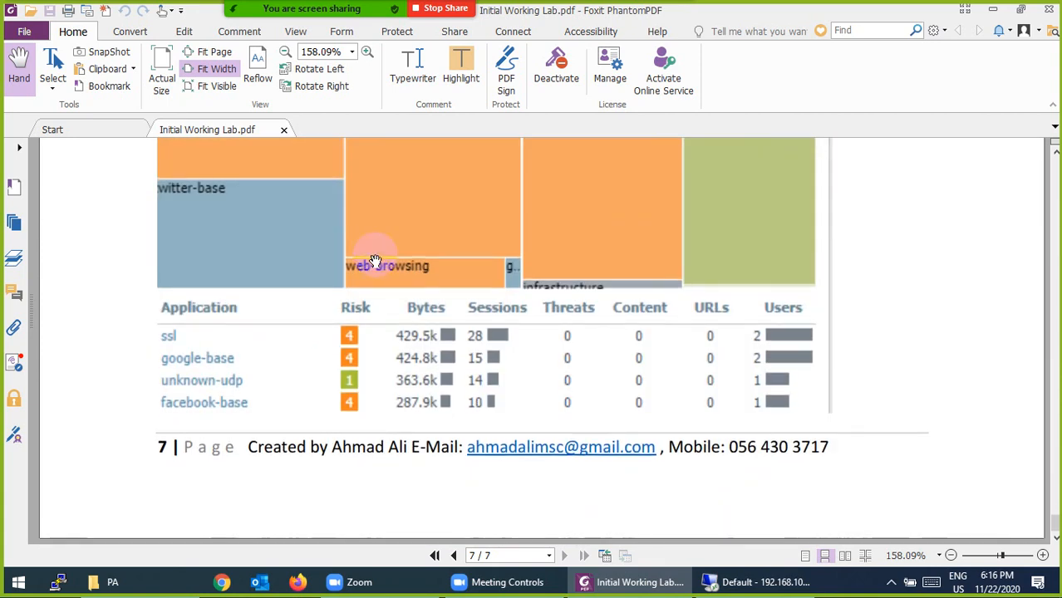